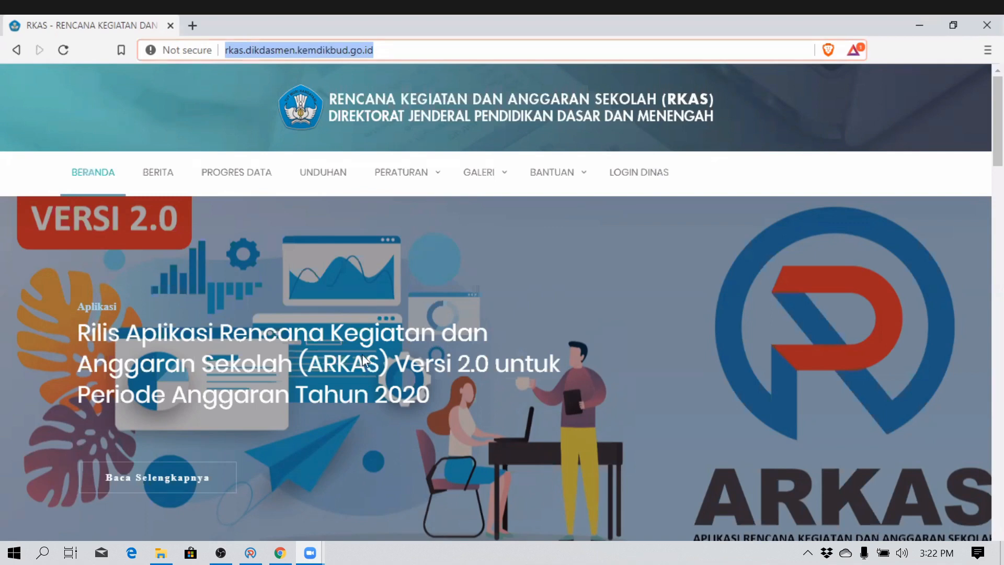
- Go to the RKAS website's Unduhan downloads page
{"action": "left_click", "coordinate": [432, 44]}
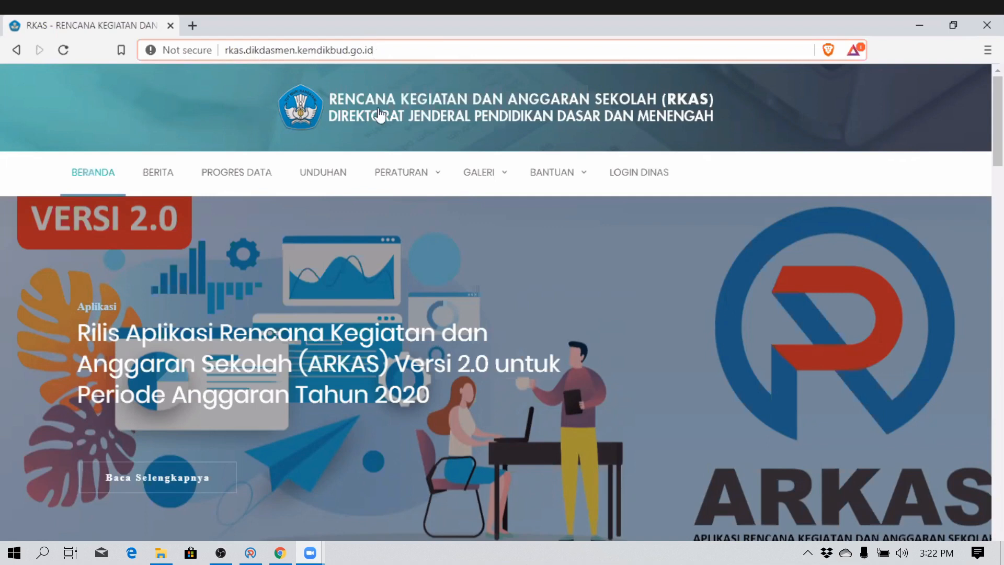
{"action": "left_click", "coordinate": [307, 174]}
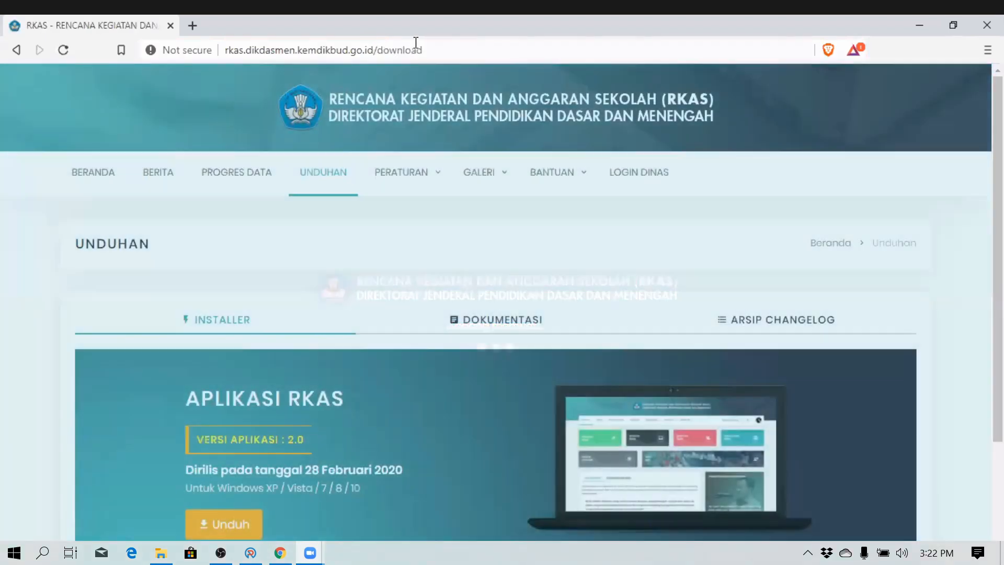
- Download the ARKAS version 2.0 installer from the APLIKASI RKAS section
{"action": "scroll", "coordinate": [253, 359], "scroll_direction": "down", "scroll_amount": 3}
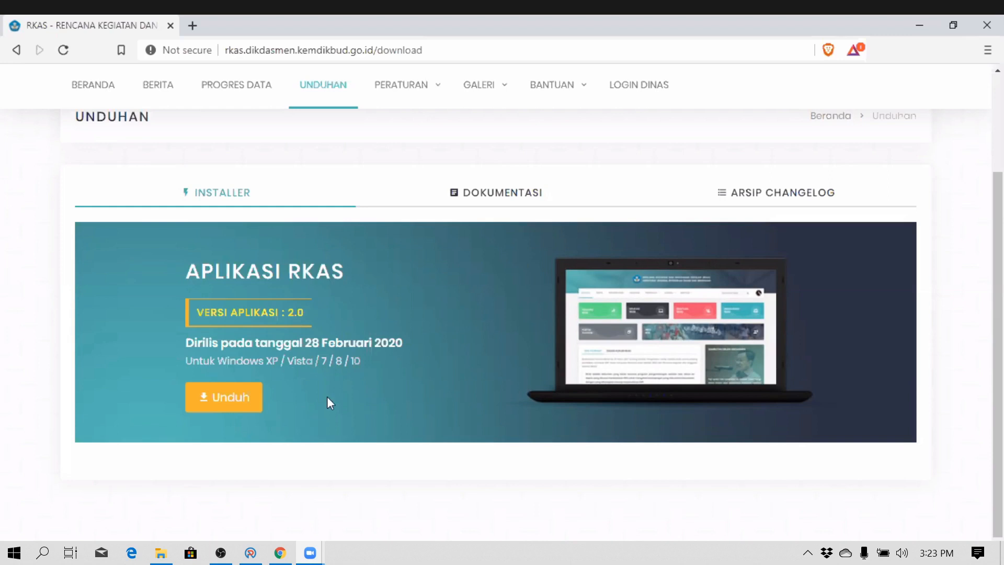
{"action": "left_click", "coordinate": [219, 401]}
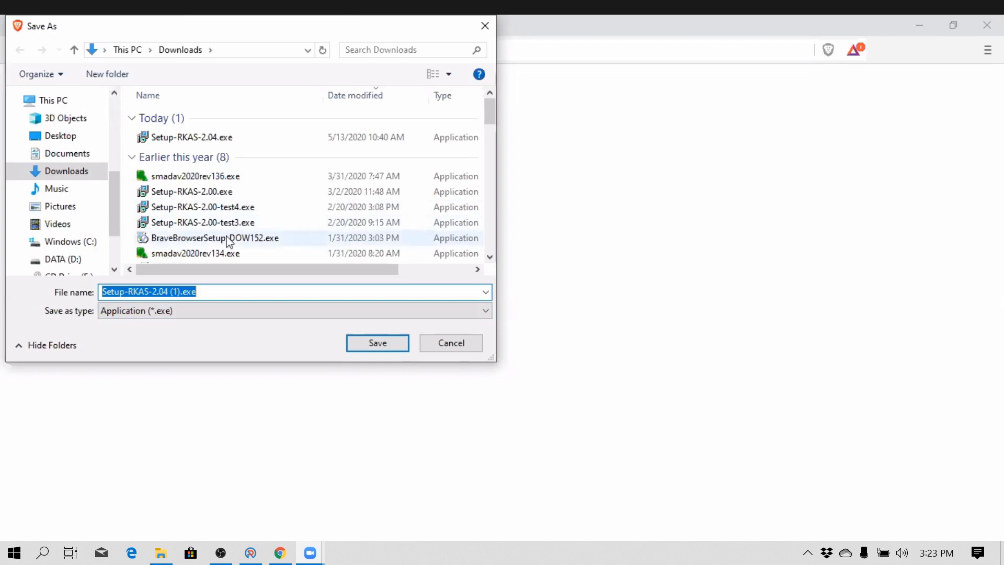
- Save the installer as Setup-RKAS-2.04 (1).exe in the Downloads folder
{"action": "left_click", "coordinate": [371, 348]}
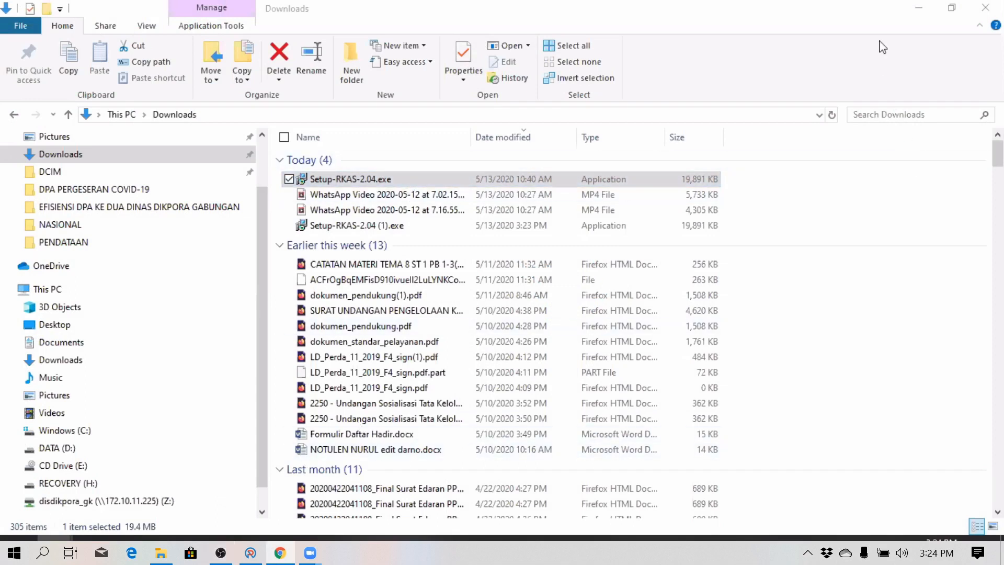
{"action": "left_click", "coordinate": [920, 8]}
{"action": "left_click", "coordinate": [917, 7]}
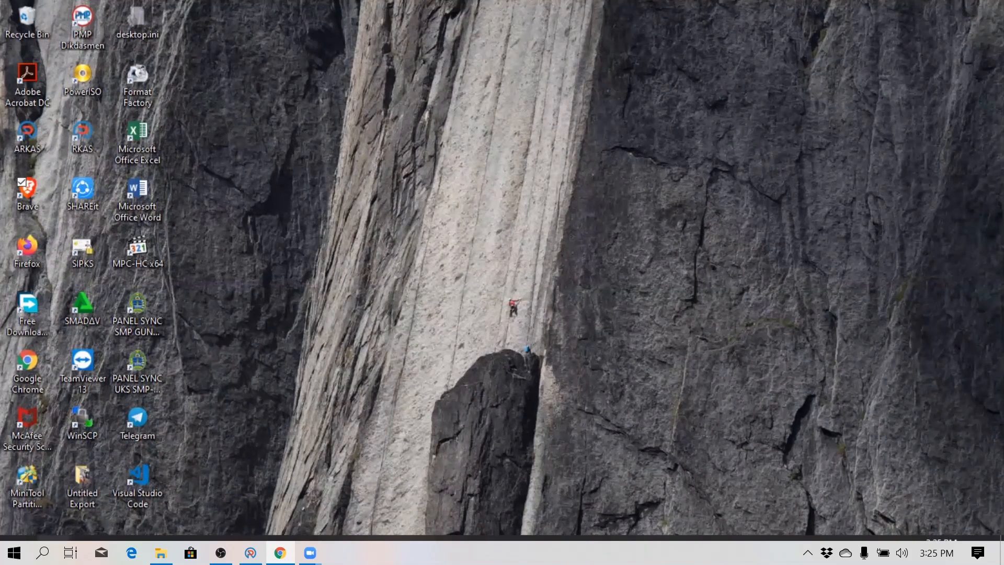
{"action": "mouse_move", "coordinate": [55, 551]}
{"action": "left_click", "coordinate": [238, 481]}
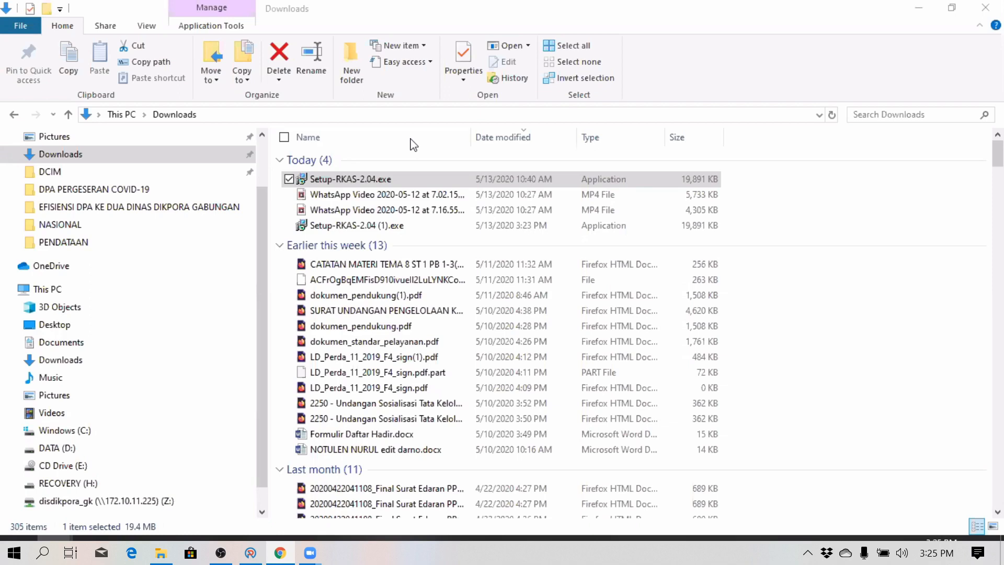
- Run Setup-RKAS-2.04.exe as administrator, then dismiss the SmartScreen warning
{"action": "double_click", "coordinate": [380, 180]}
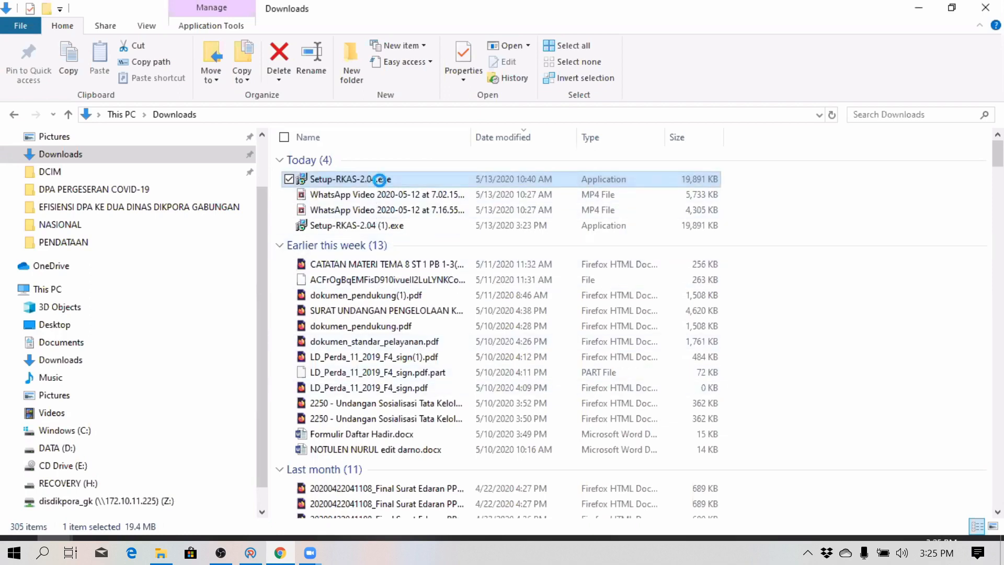
{"action": "right_click", "coordinate": [380, 180]}
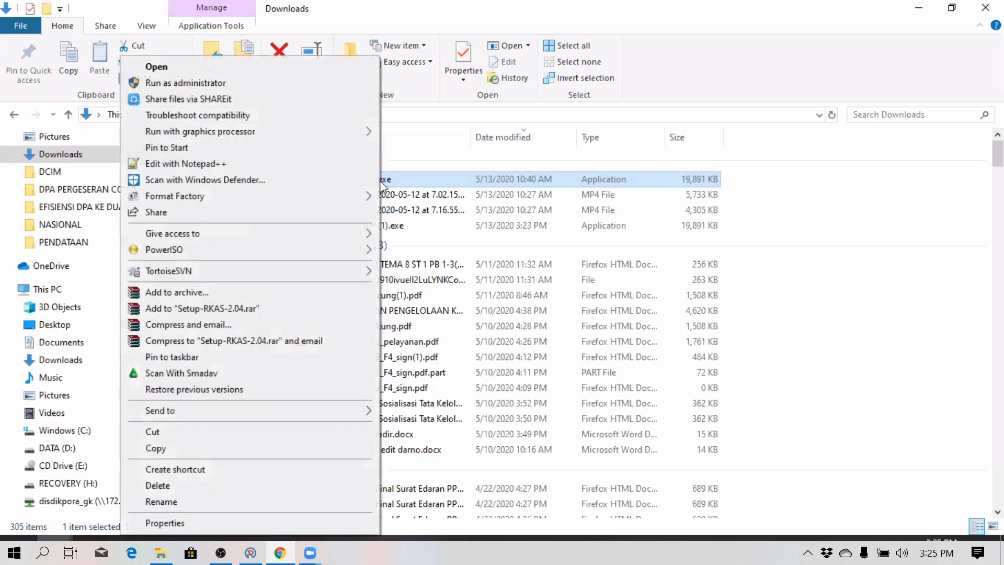
{"action": "left_click", "coordinate": [216, 83]}
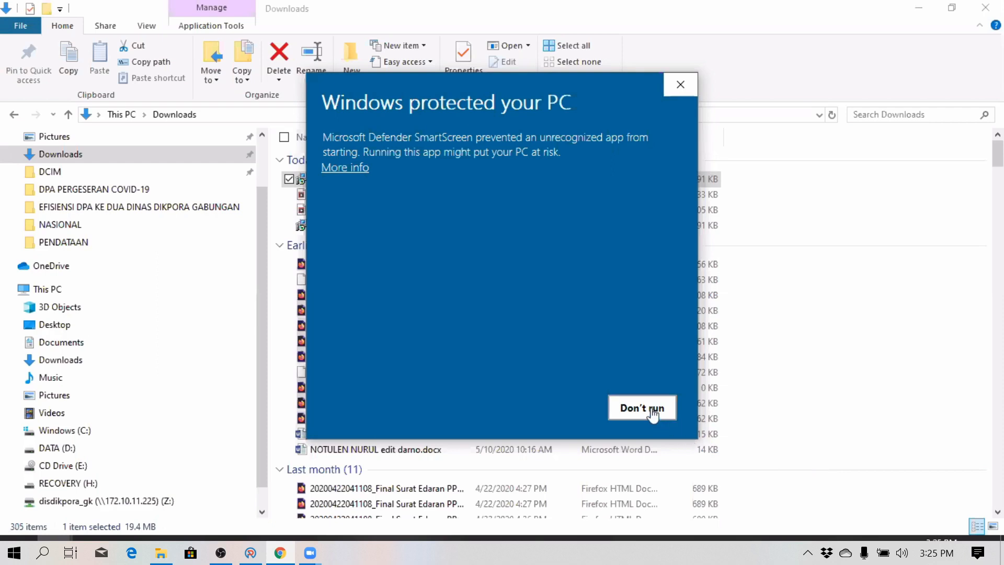
{"action": "left_click", "coordinate": [675, 409]}
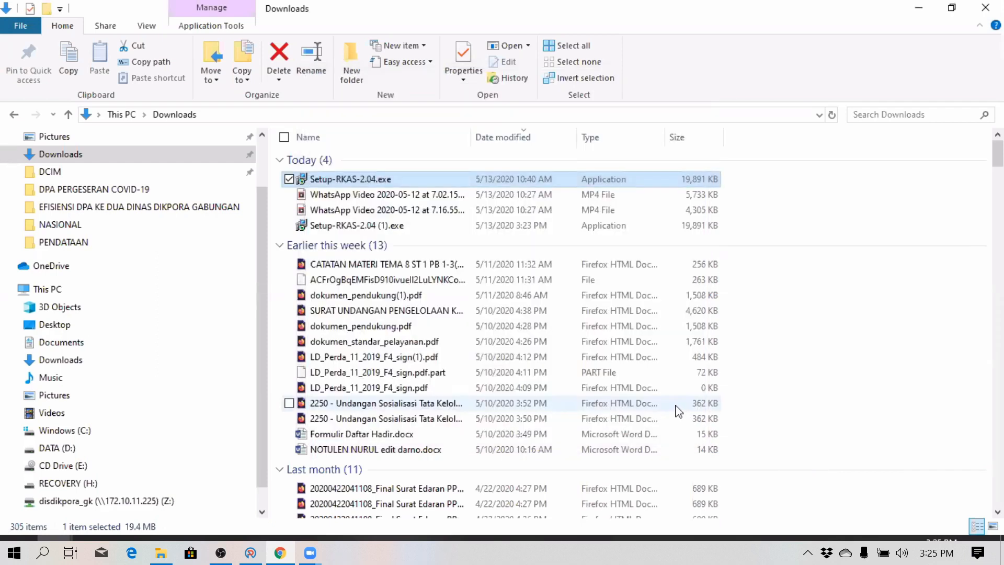
- Run the installer as administrator again and allow it past SmartScreen via More info and Run anyway
{"action": "double_click", "coordinate": [335, 179]}
{"action": "right_click", "coordinate": [335, 179]}
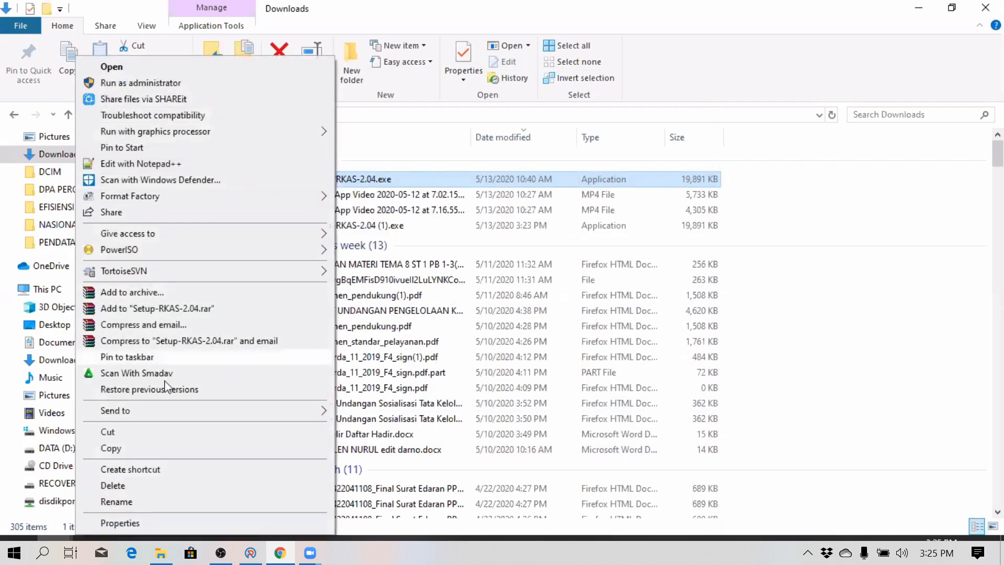
{"action": "left_click", "coordinate": [141, 84]}
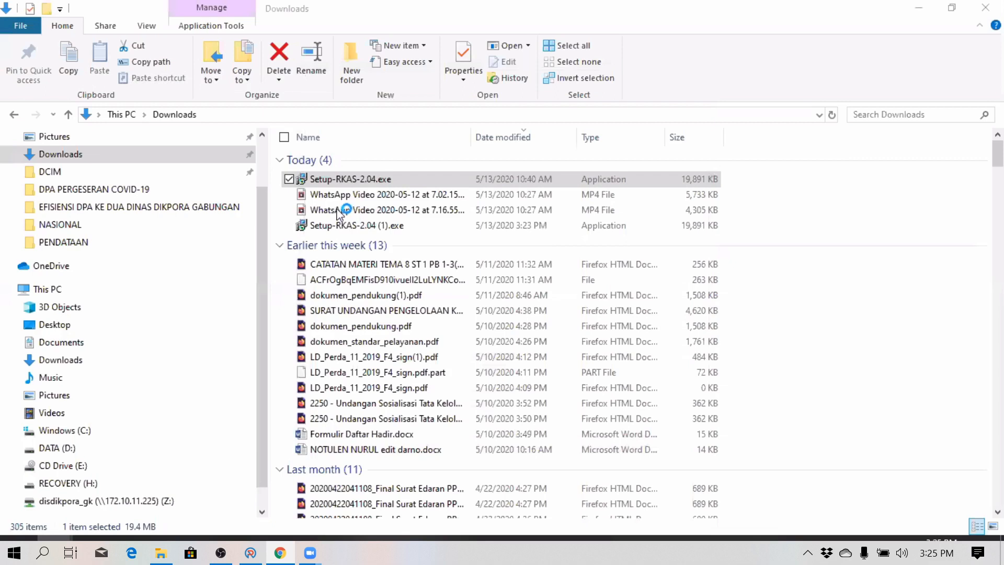
{"action": "left_click", "coordinate": [335, 168]}
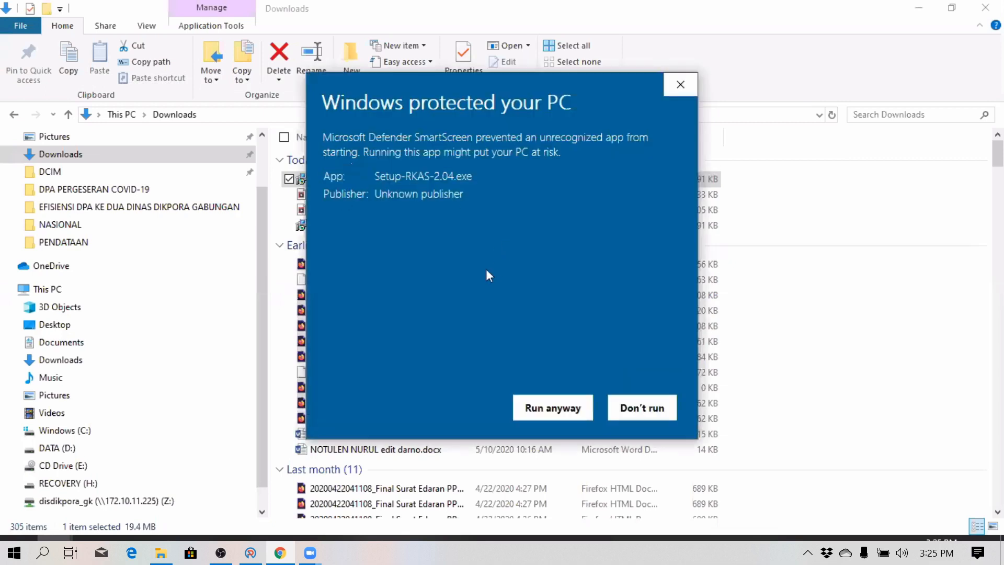
{"action": "left_click", "coordinate": [576, 405]}
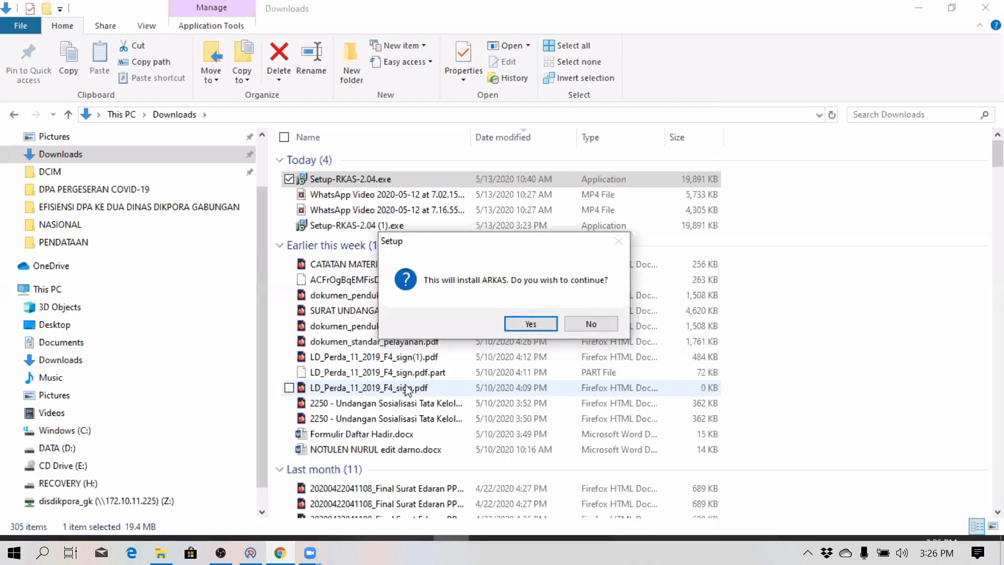
- Install ARKAS with a desktop shortcut, with Launch ARKAS unticked at the end
{"action": "left_click", "coordinate": [529, 325]}
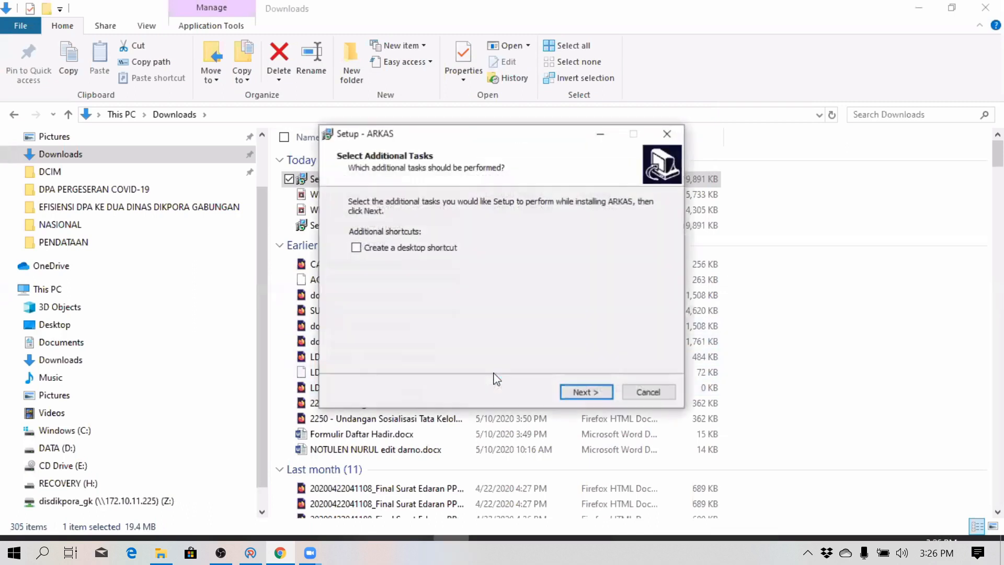
{"action": "left_click", "coordinate": [410, 255]}
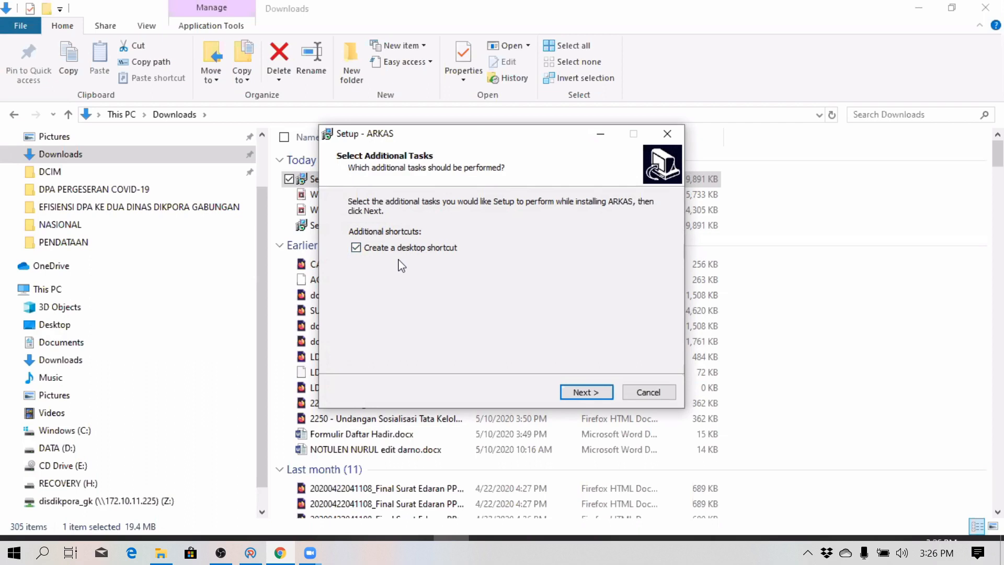
{"action": "left_click", "coordinate": [585, 393]}
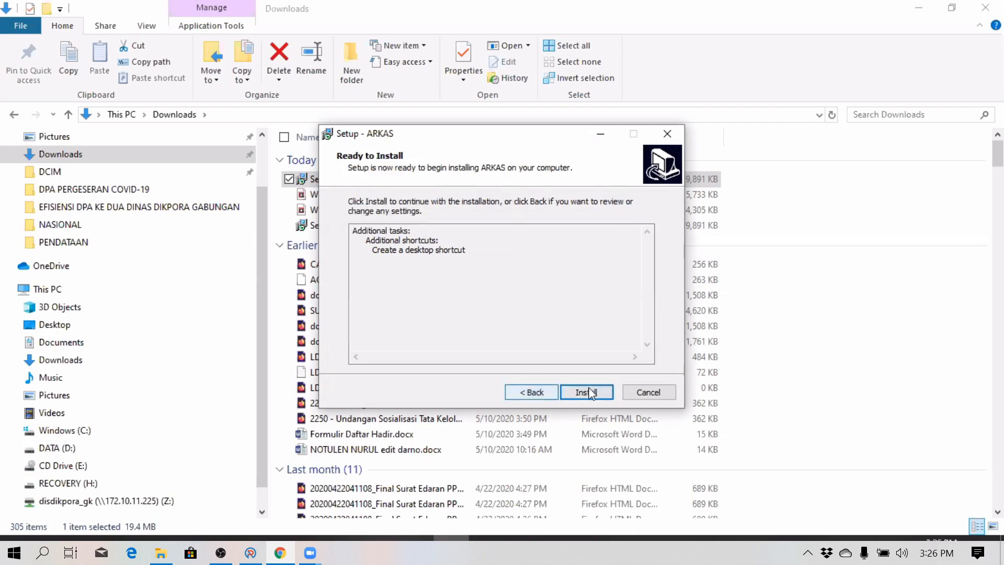
{"action": "left_click", "coordinate": [591, 390]}
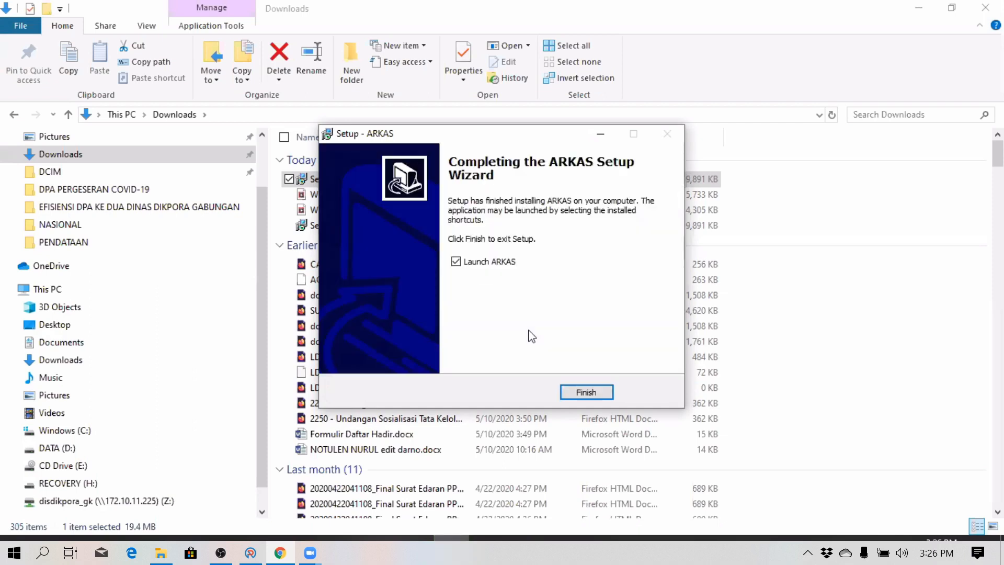
{"action": "left_click", "coordinate": [474, 266]}
{"action": "left_click", "coordinate": [598, 396]}
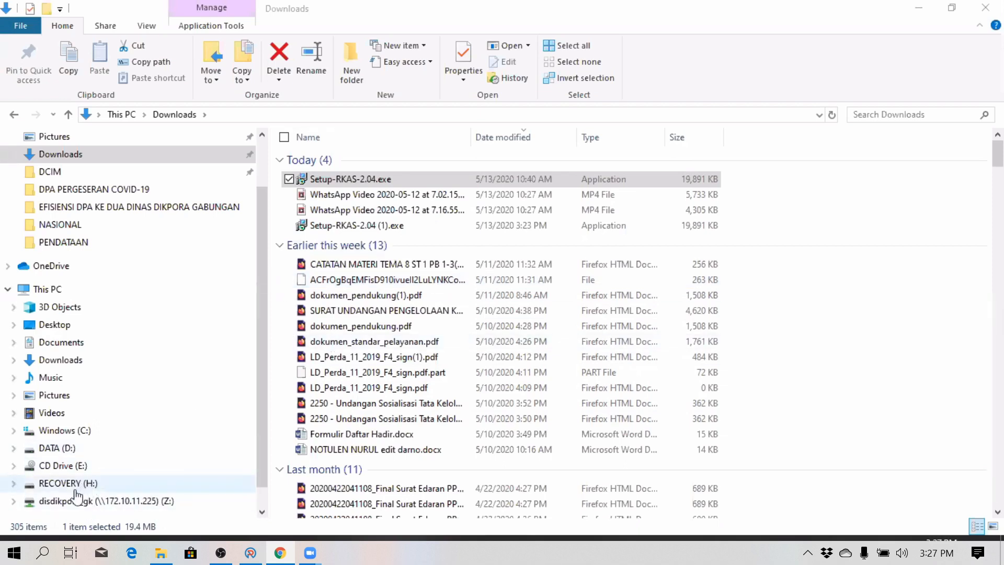
{"action": "mouse_move", "coordinate": [160, 553]}
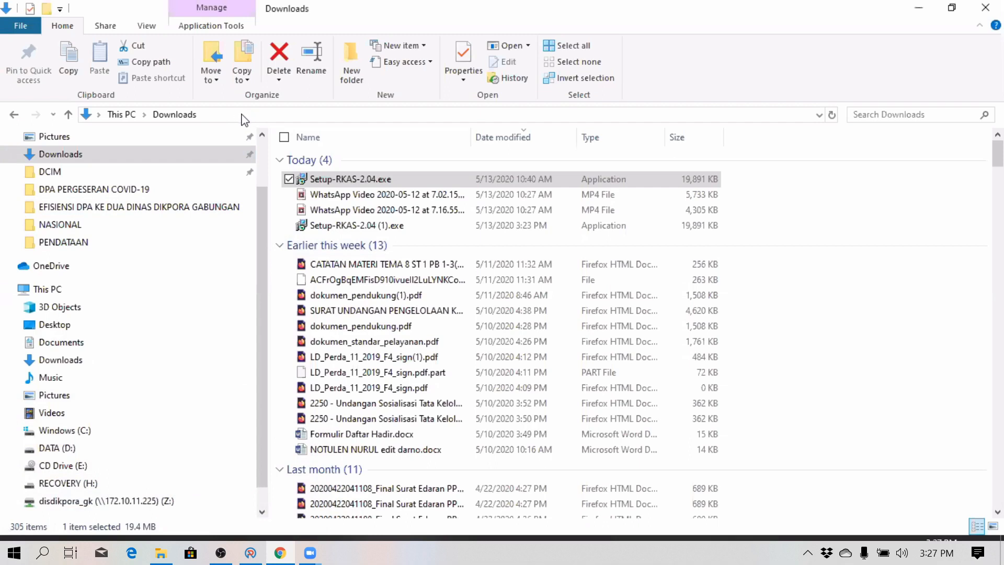
- Navigate File Explorer to %appdata% (AppData\Roaming) through the address bar
{"action": "left_click", "coordinate": [259, 114]}
{"action": "left_click_drag", "start_coordinate": [295, 115], "coordinate": [56, 117]}
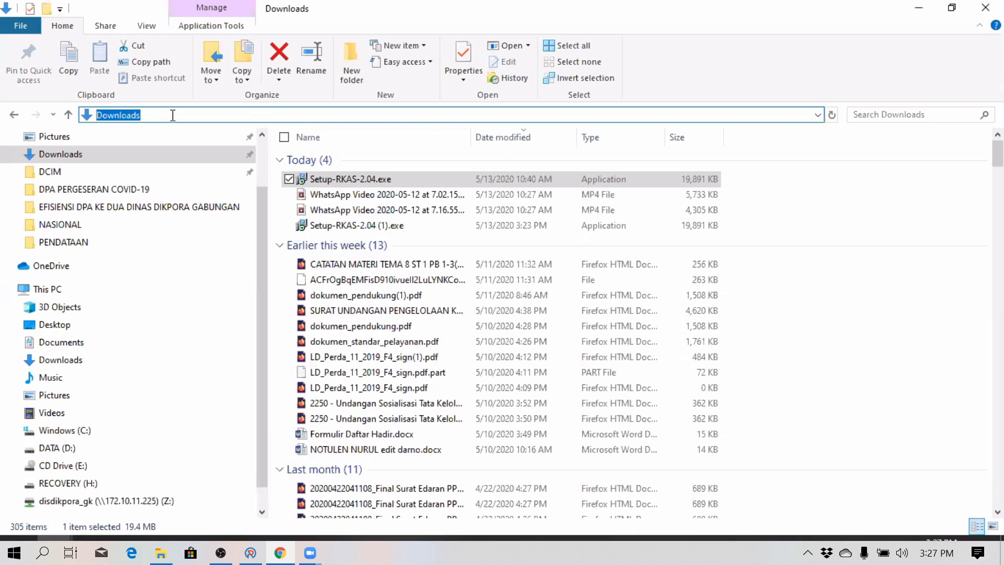
{"action": "type", "text": "%appdata%"}
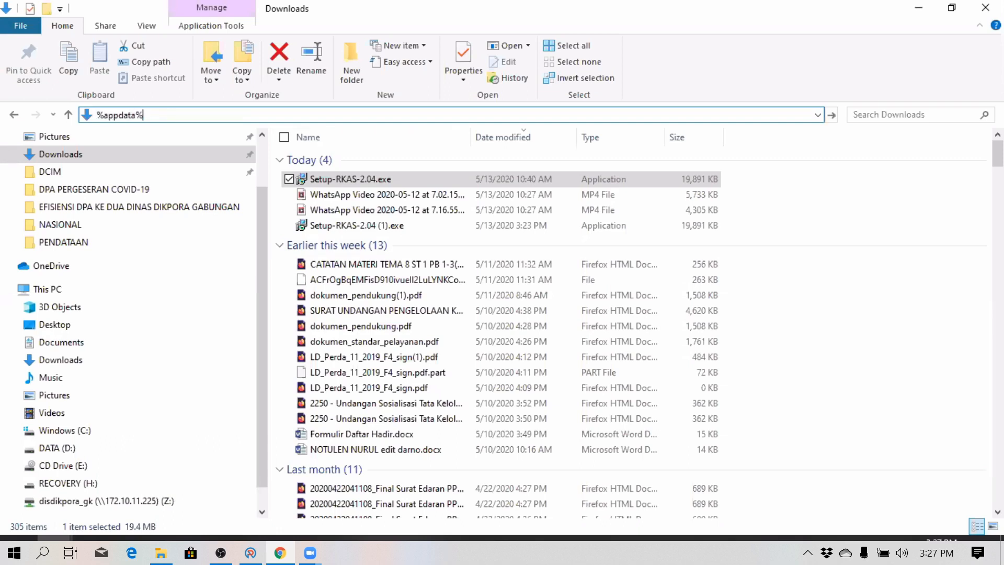
{"action": "key", "text": "Return"}
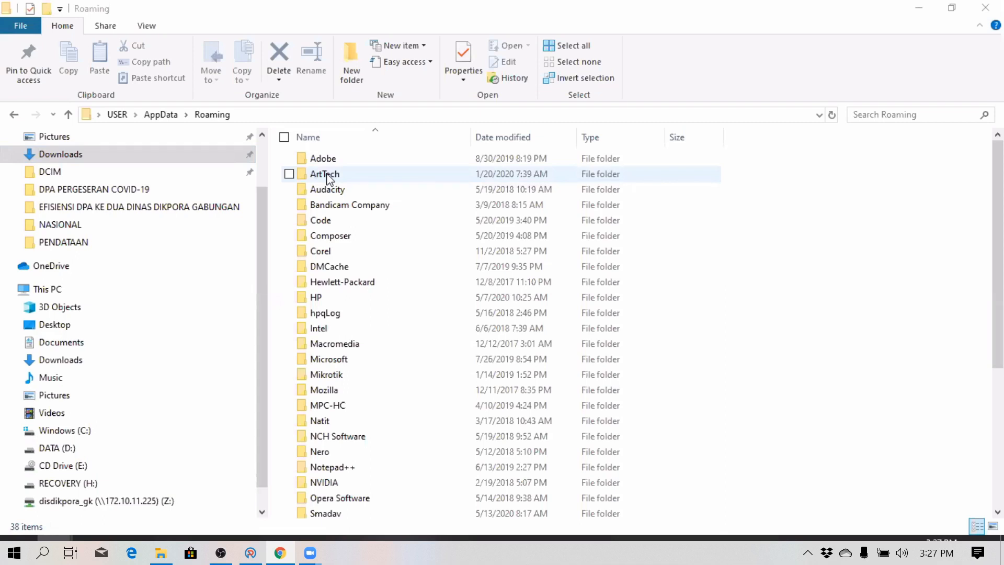
{"action": "left_click", "coordinate": [252, 115]}
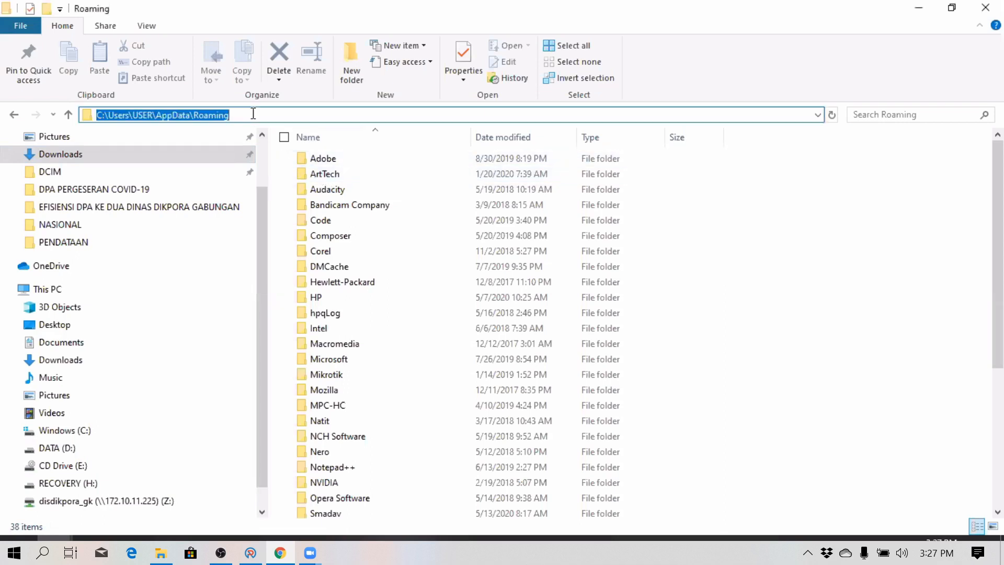
{"action": "type", "text": "%"}
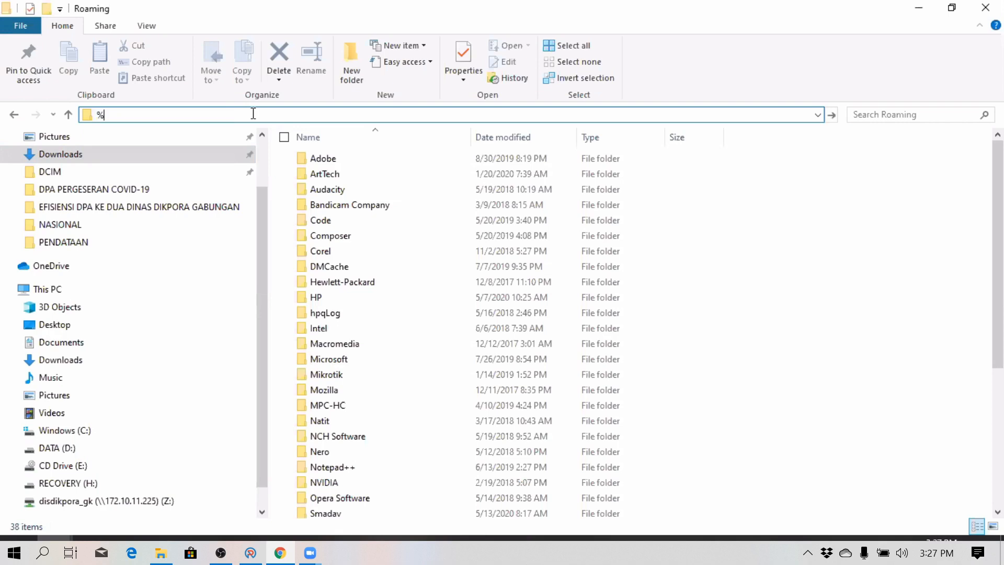
{"action": "type", "text": "appdata%"}
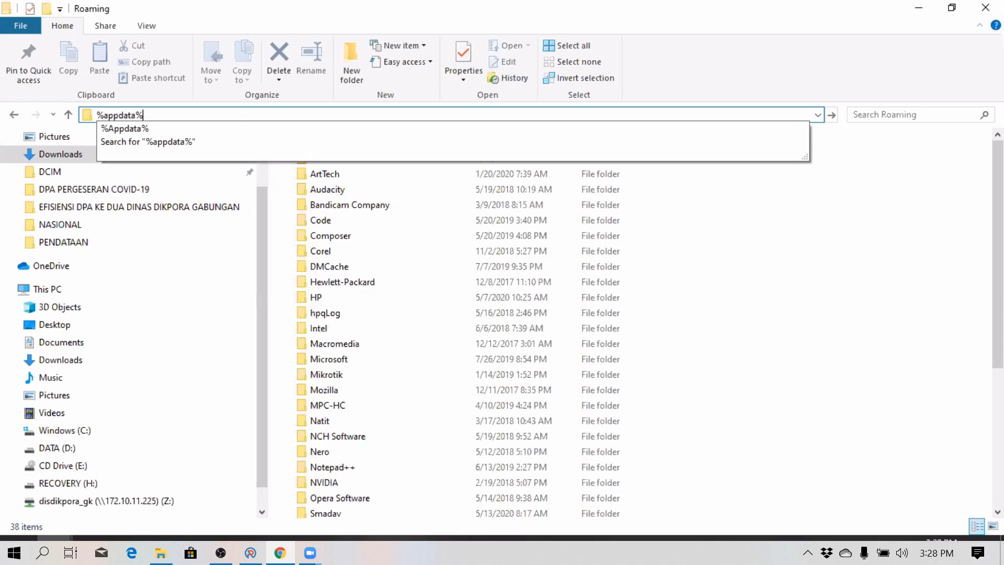
{"action": "key", "text": "Return"}
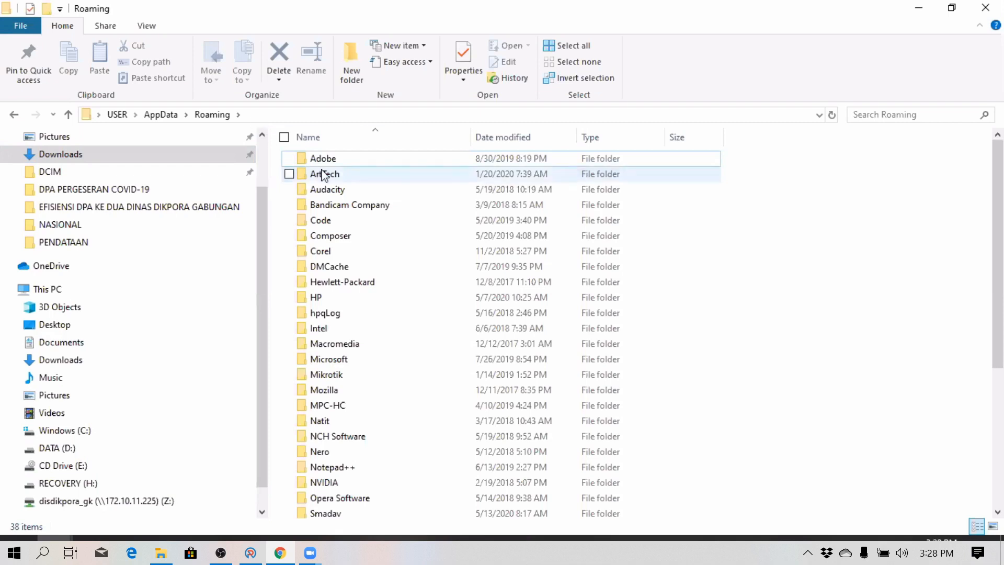
- Delete RKASClient2020.db from the ArtTech\RKAS folder, then minimize File Explorer
{"action": "double_click", "coordinate": [322, 174]}
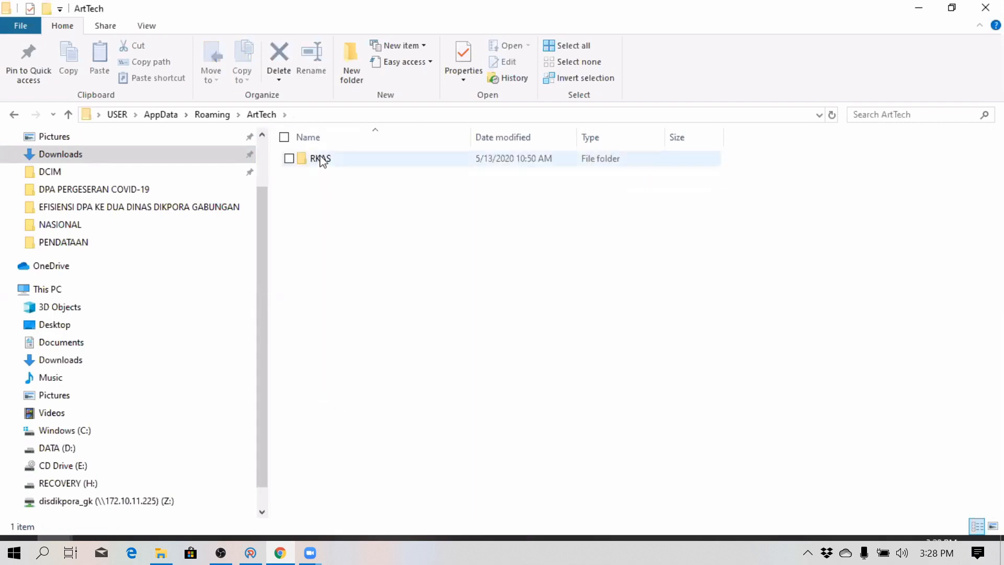
{"action": "double_click", "coordinate": [321, 160]}
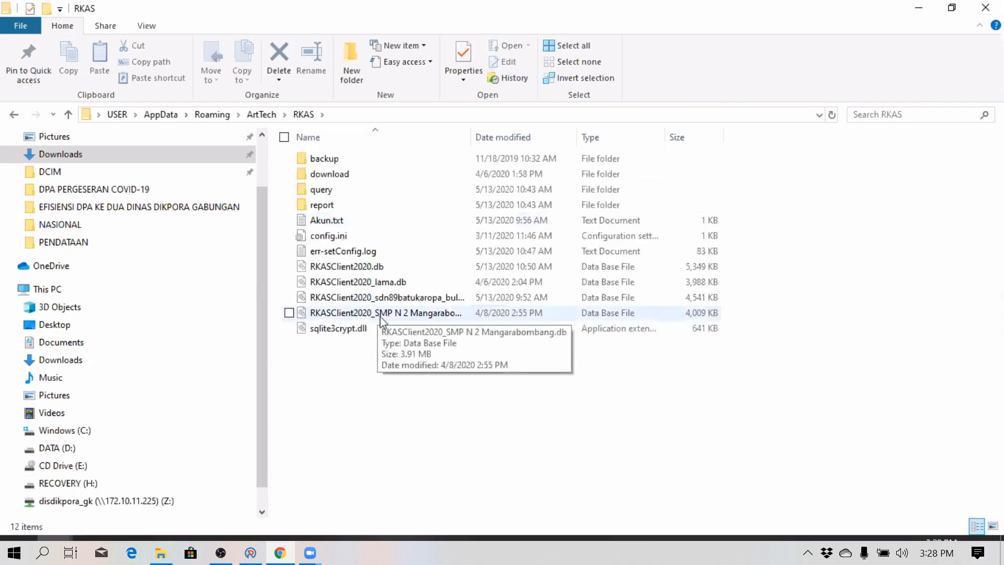
{"action": "left_click", "coordinate": [397, 268]}
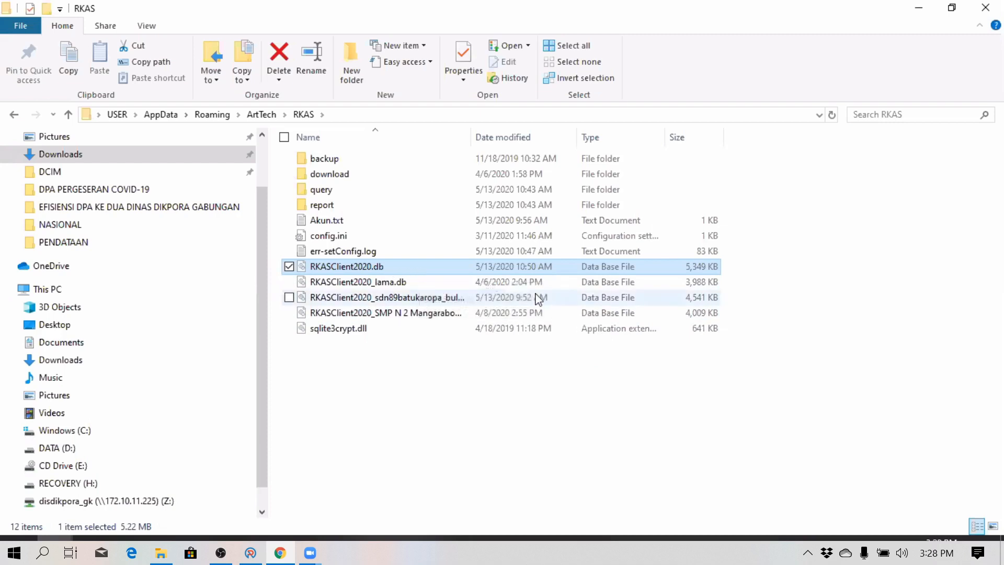
{"action": "key", "text": "Delete"}
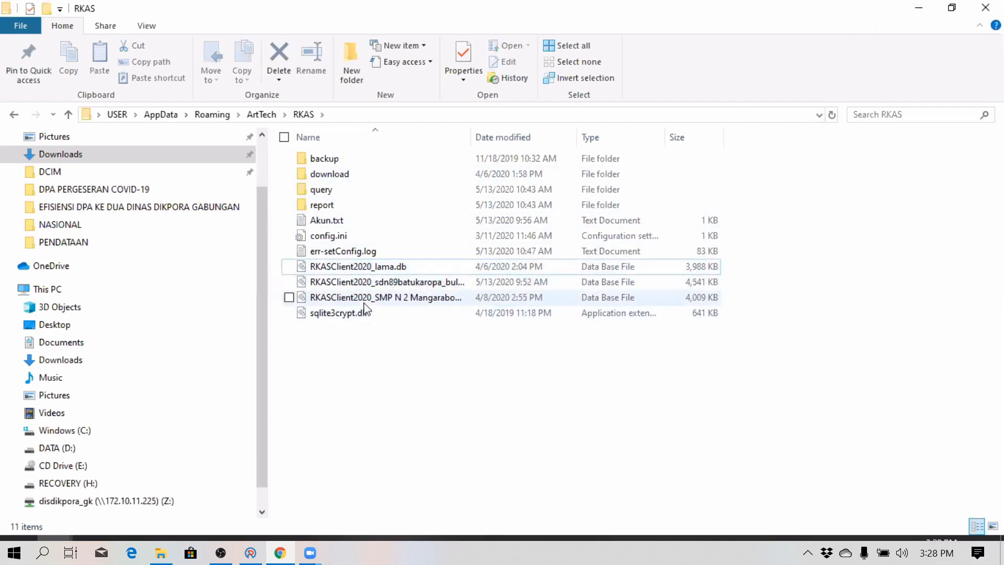
{"action": "left_click", "coordinate": [919, 7]}
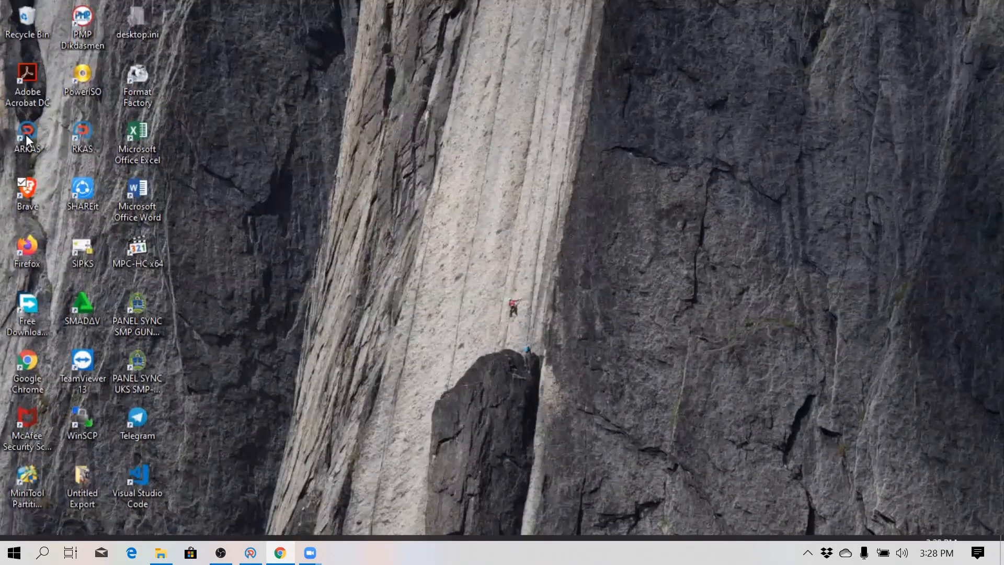
- Launch ARKAS from its desktop shortcut and dismiss the device notification
{"action": "left_click", "coordinate": [26, 134]}
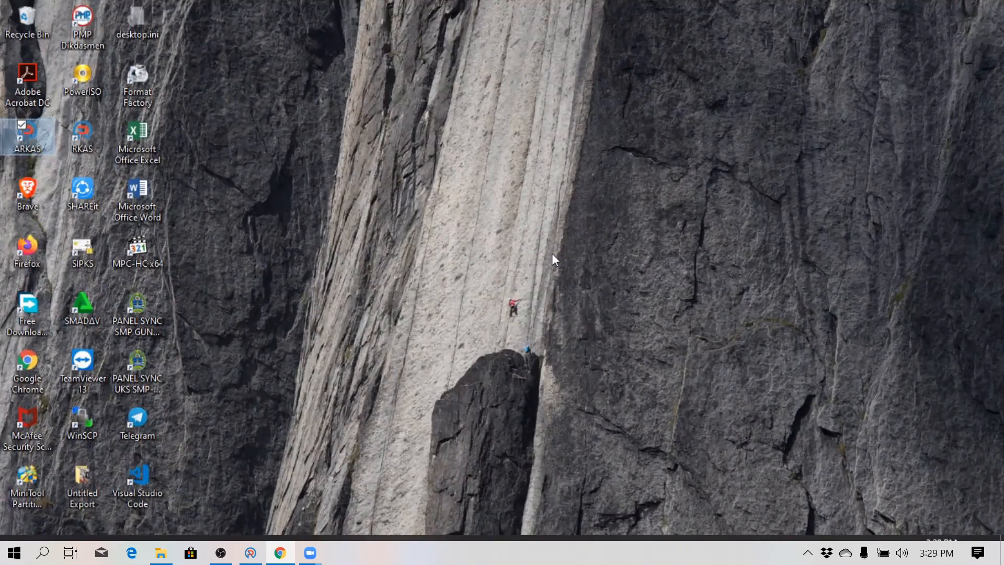
{"action": "double_click", "coordinate": [42, 140]}
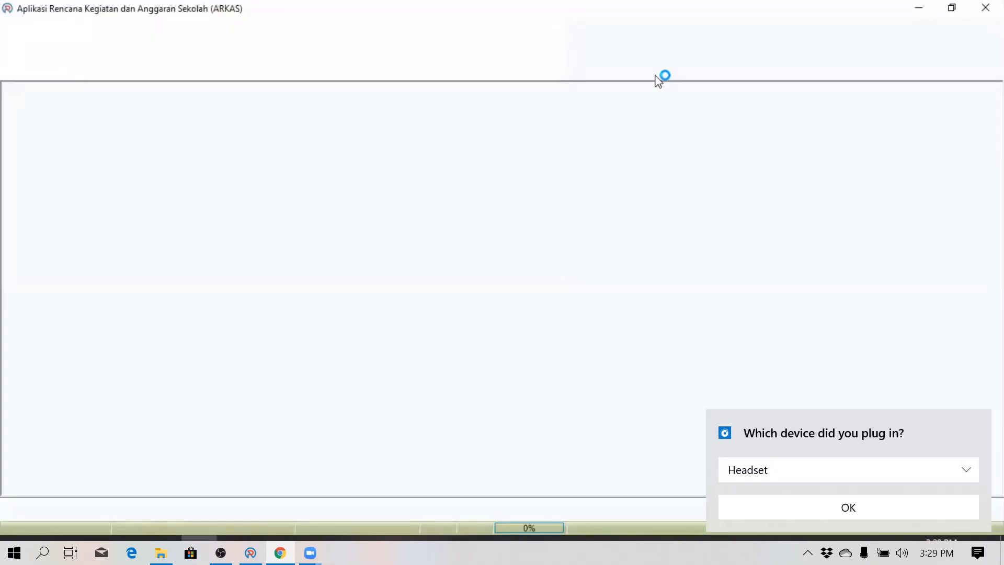
{"action": "left_click", "coordinate": [854, 507]}
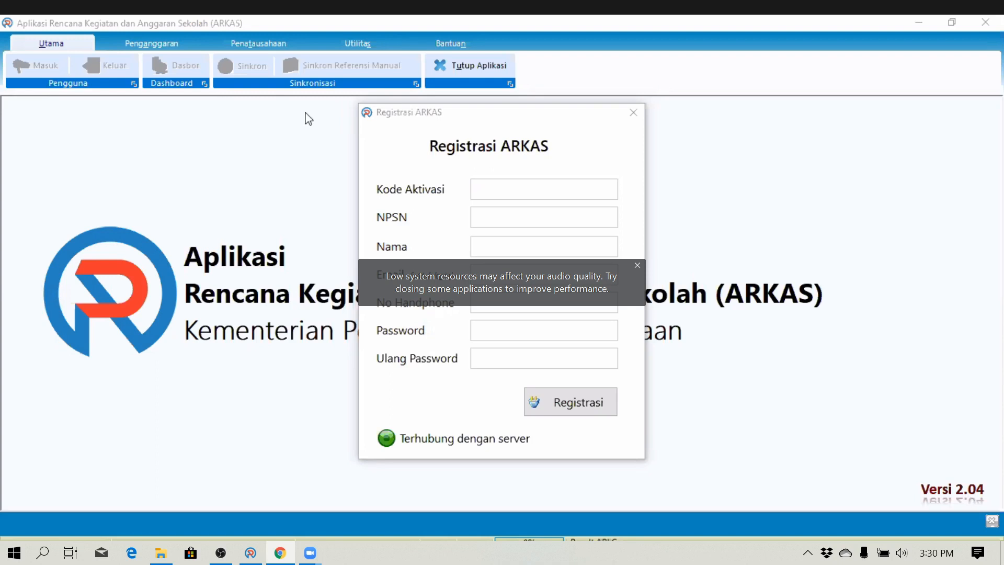
{"action": "left_click", "coordinate": [612, 231]}
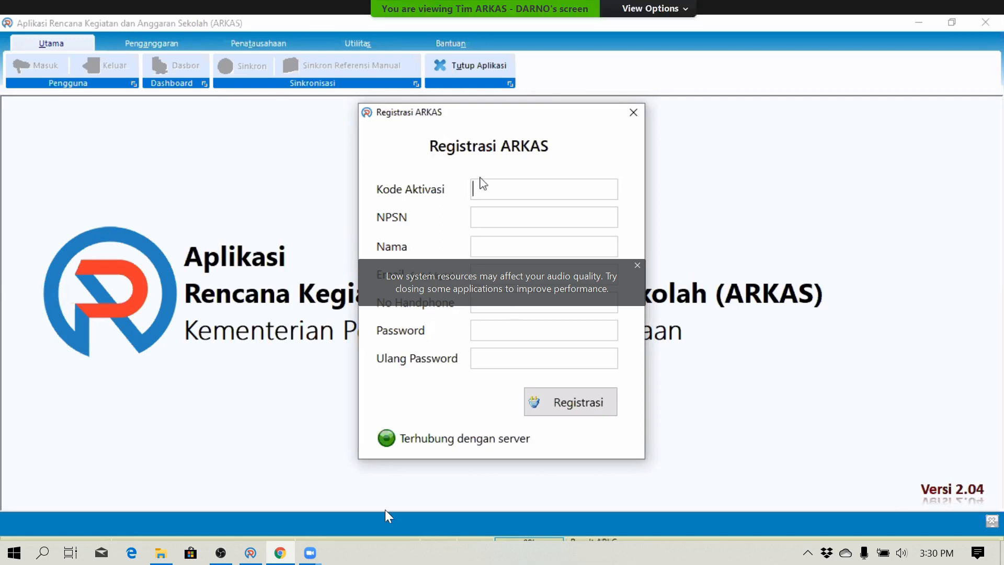
{"action": "left_click", "coordinate": [638, 266]}
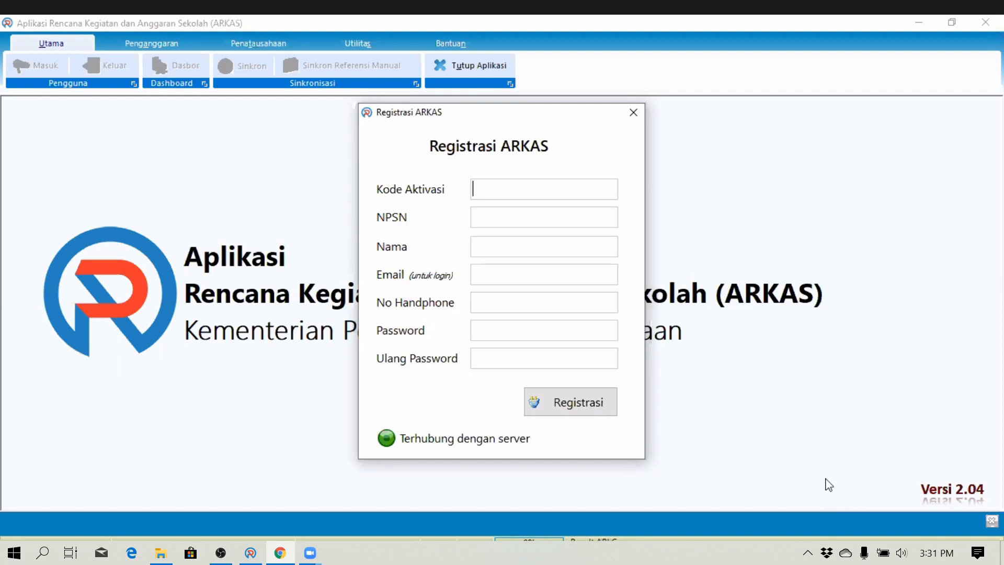
{"action": "left_click", "coordinate": [530, 343]}
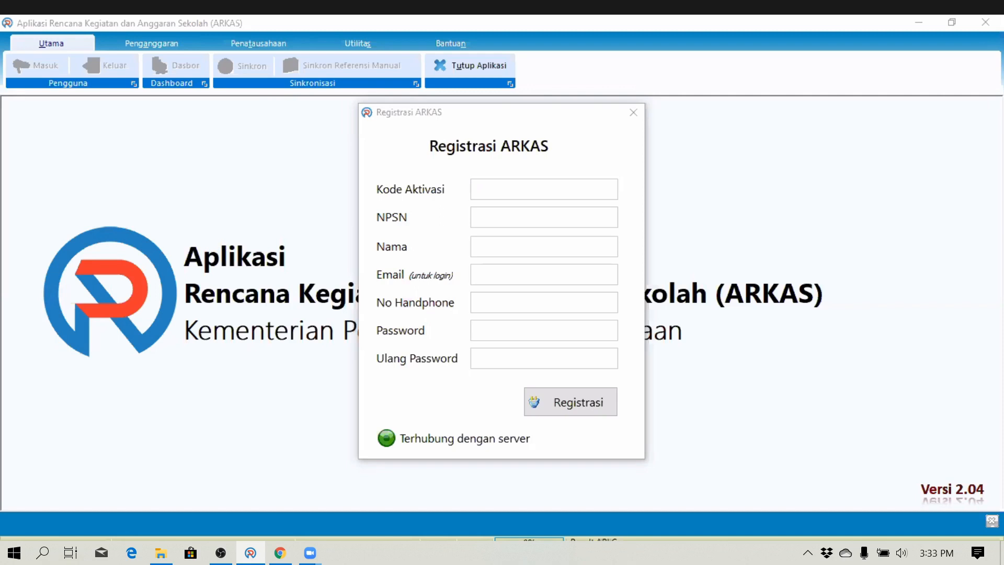
- Enter the activation code, paste the school's NPSN, and type the user's name
{"action": "left_click", "coordinate": [489, 188]}
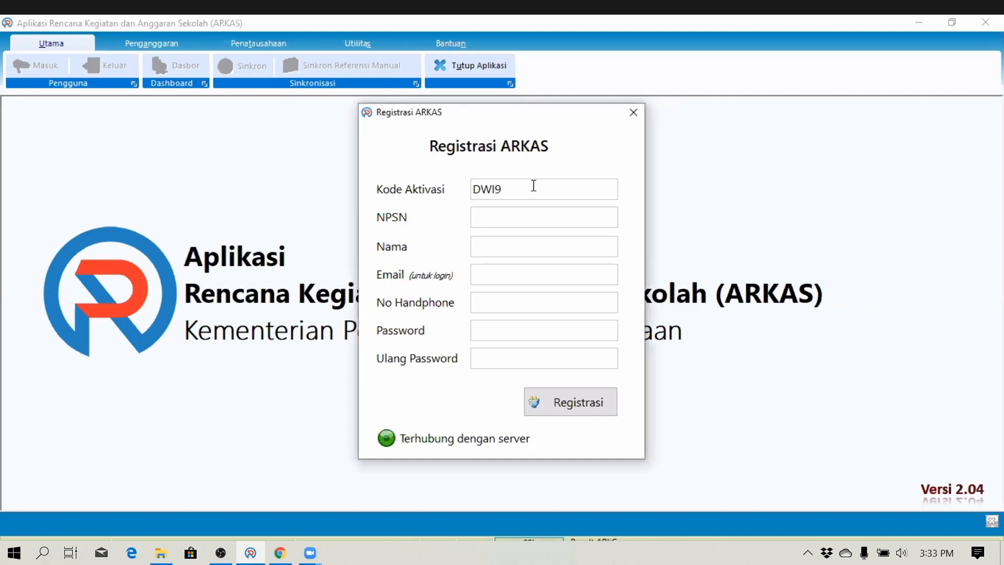
{"action": "key", "text": "Tab"}
{"action": "left_click", "coordinate": [735, 287]}
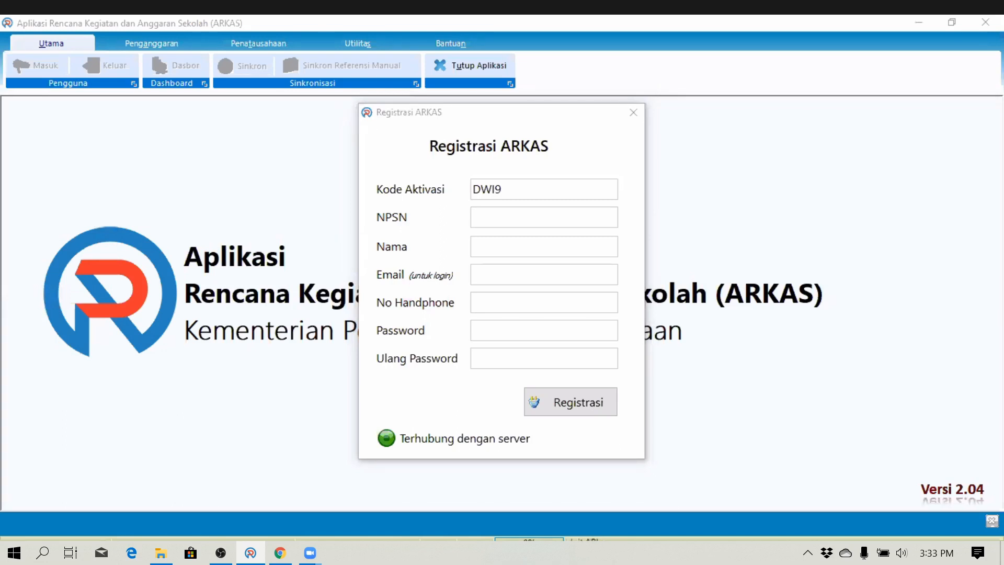
{"action": "left_click", "coordinate": [446, 329]}
{"action": "type", "text": "20402527"}
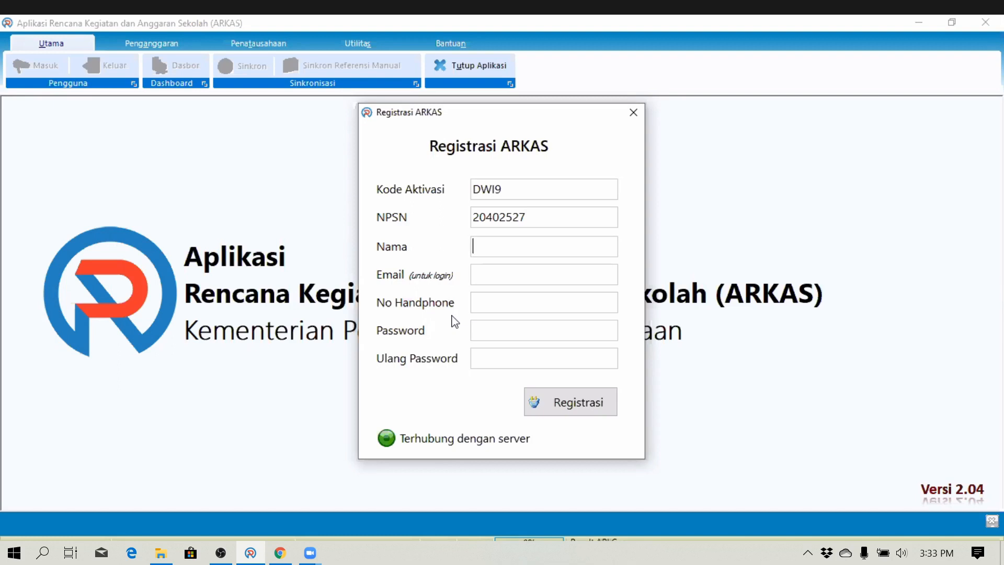
{"action": "type", "text": "DARNA"}
{"action": "key", "text": "BackSpace"}
{"action": "type", "text": "O"}
{"action": "key", "text": "Tab"}
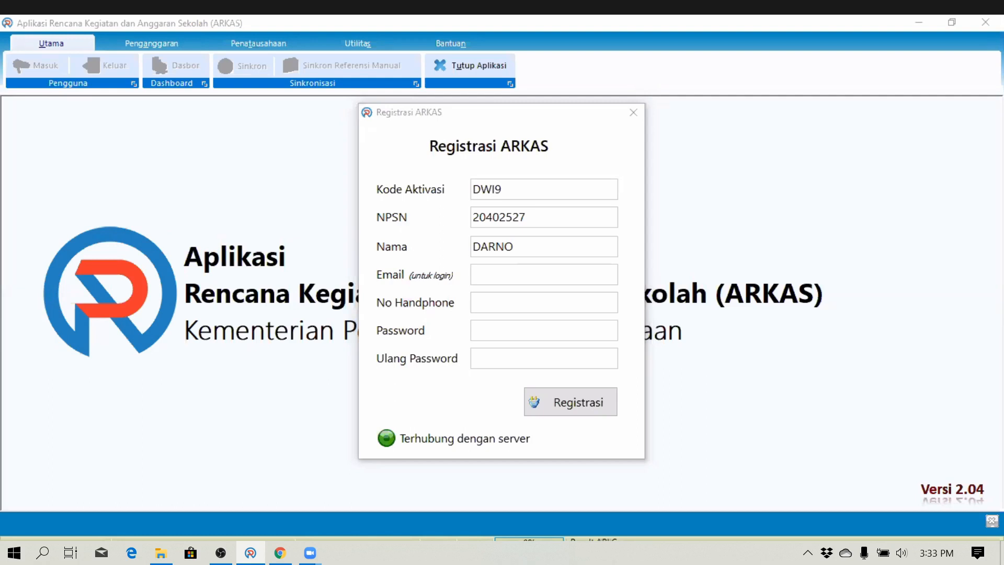
- Type the login e-mail address into the Email field of the registration form
{"action": "key", "text": "alt+Tab"}
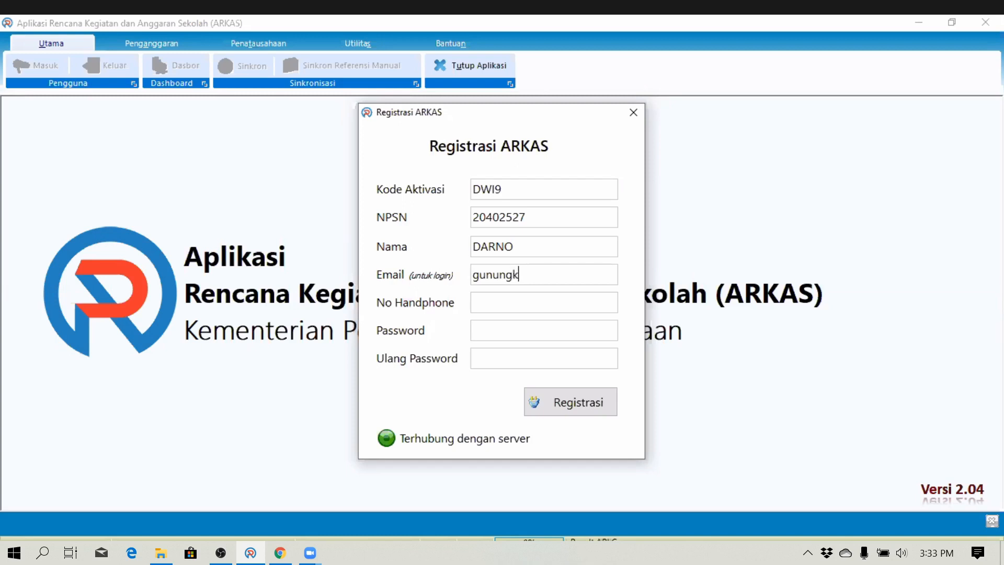
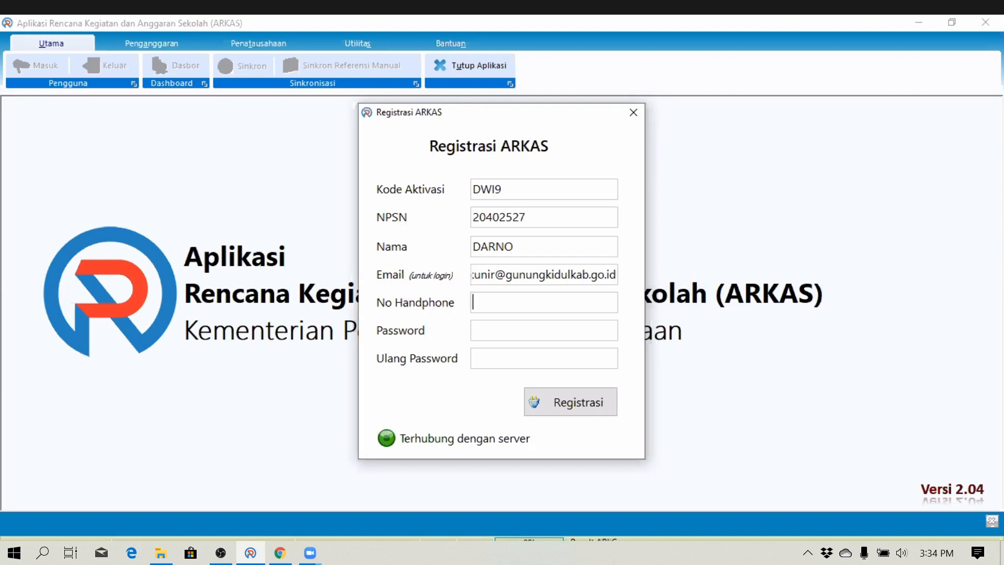
{"action": "left_click", "coordinate": [615, 275]}
{"action": "key", "text": "shift+Home"}
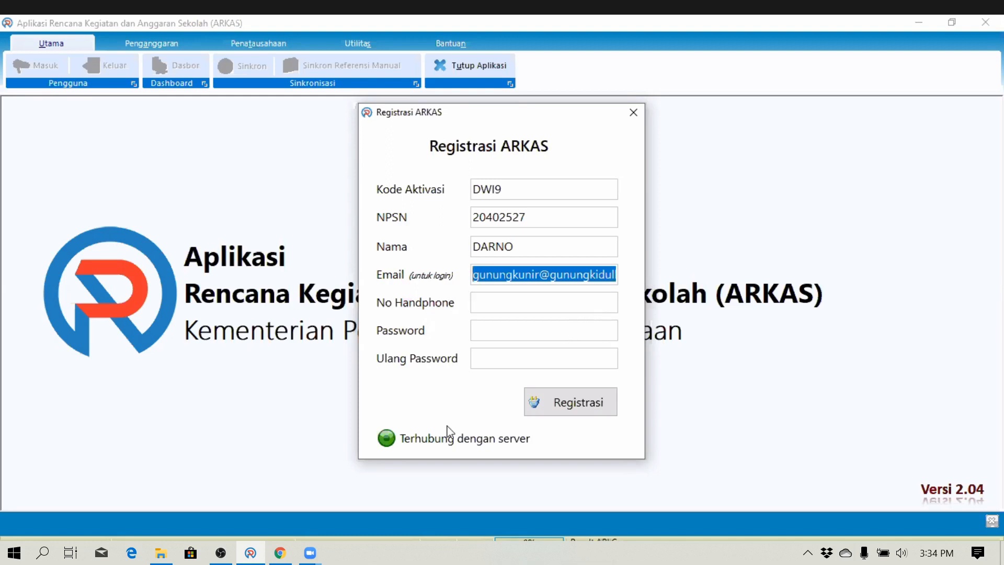
{"action": "key", "text": "alt+Tab"}
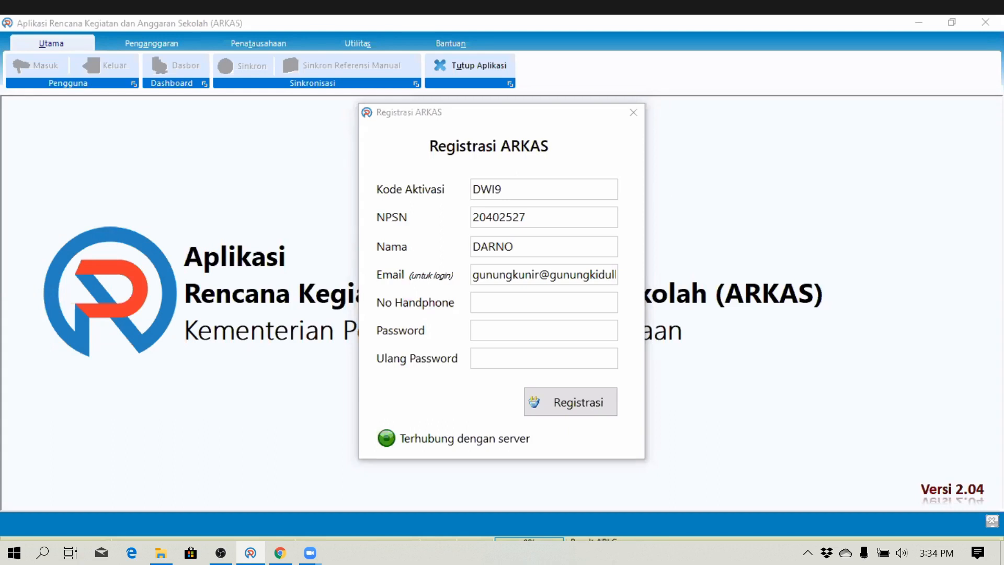
{"action": "left_click", "coordinate": [572, 347]}
{"action": "left_click", "coordinate": [545, 304]}
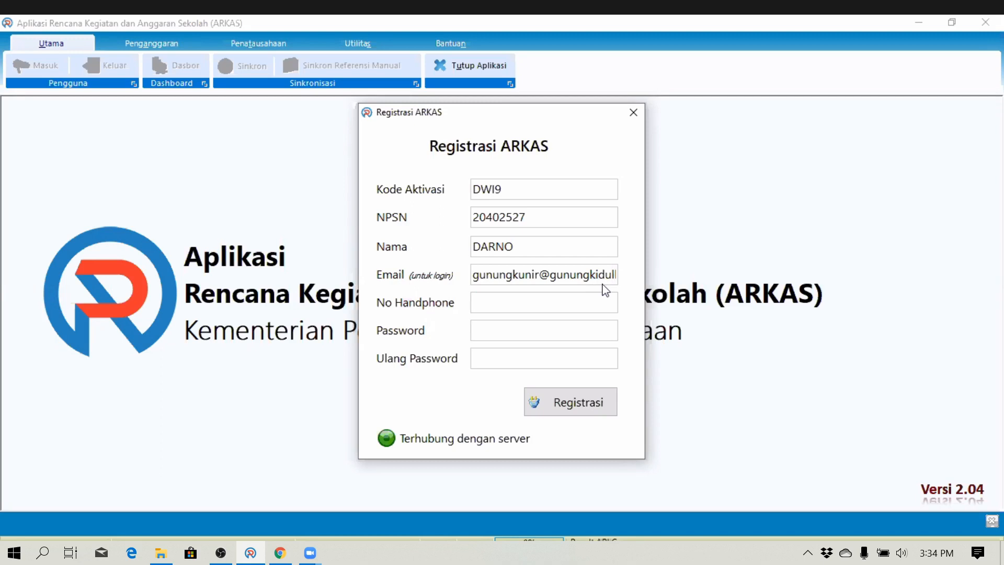
- Enter the mobile phone number, then the account password and its confirmation
{"action": "key", "text": "Tab"}
{"action": "left_click", "coordinate": [489, 333]}
{"action": "type", "text": "********"}
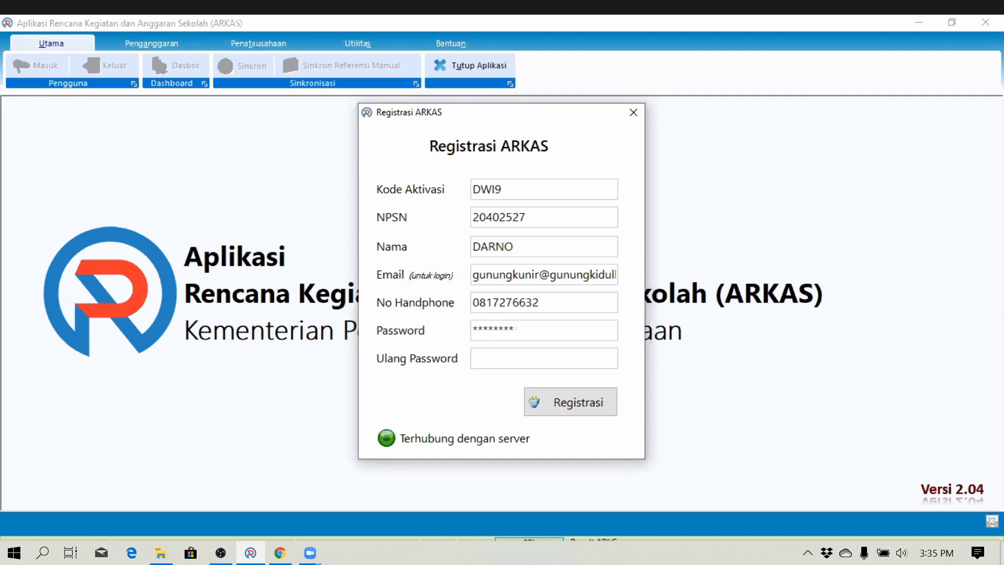
{"action": "key", "text": "Tab"}
{"action": "type", "text": "********"}
- Submit the Registrasi form with the confirmed password, which triggers a Kode Aktivasi Error
{"action": "left_click", "coordinate": [578, 403]}
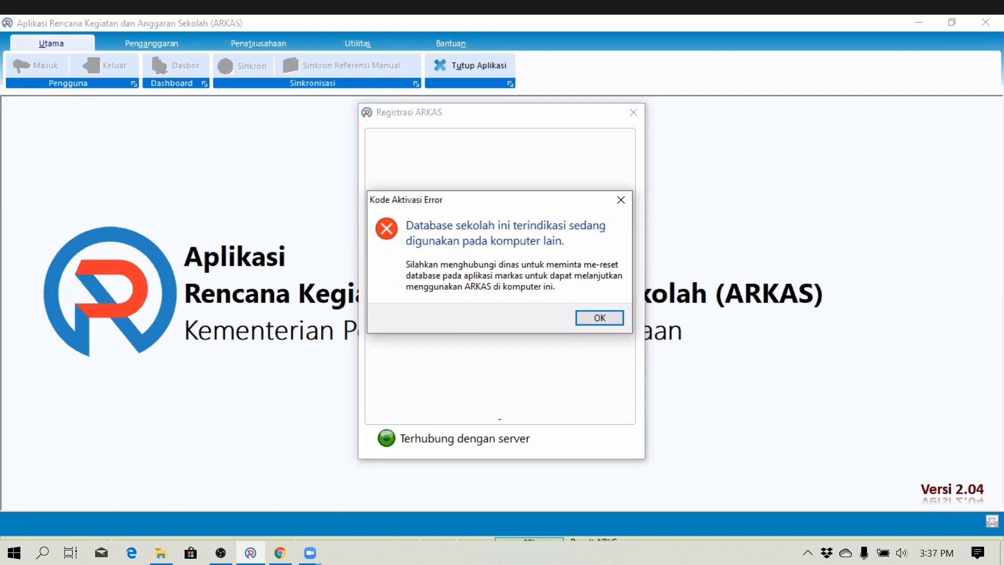
- Dismiss the Kode Aktivasi Error twice, resubmitting the Registrasi form after each one
{"action": "left_click", "coordinate": [309, 553]}
{"action": "left_click", "coordinate": [601, 318]}
{"action": "left_click", "coordinate": [561, 406]}
{"action": "left_click", "coordinate": [589, 319]}
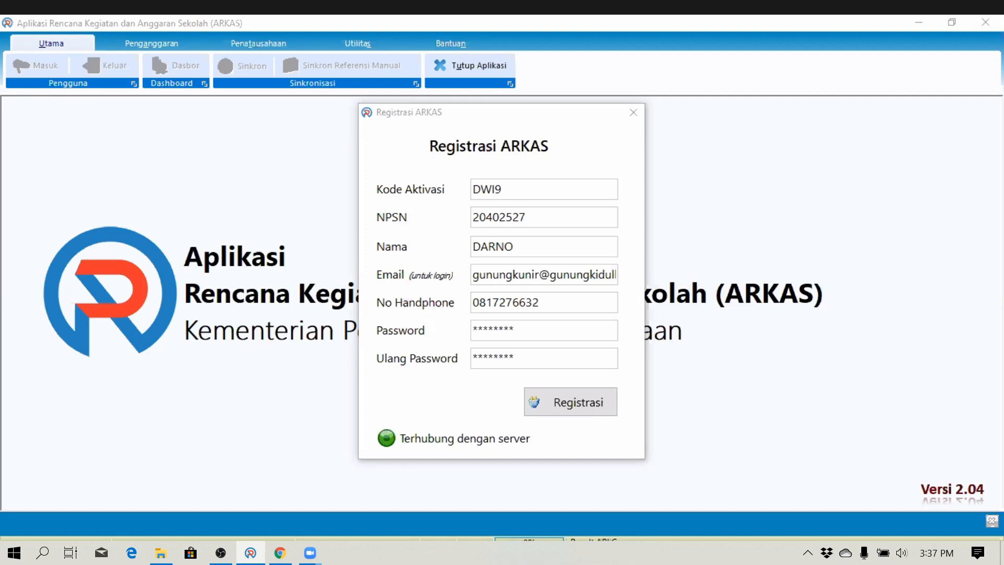
{"action": "left_click", "coordinate": [588, 410]}
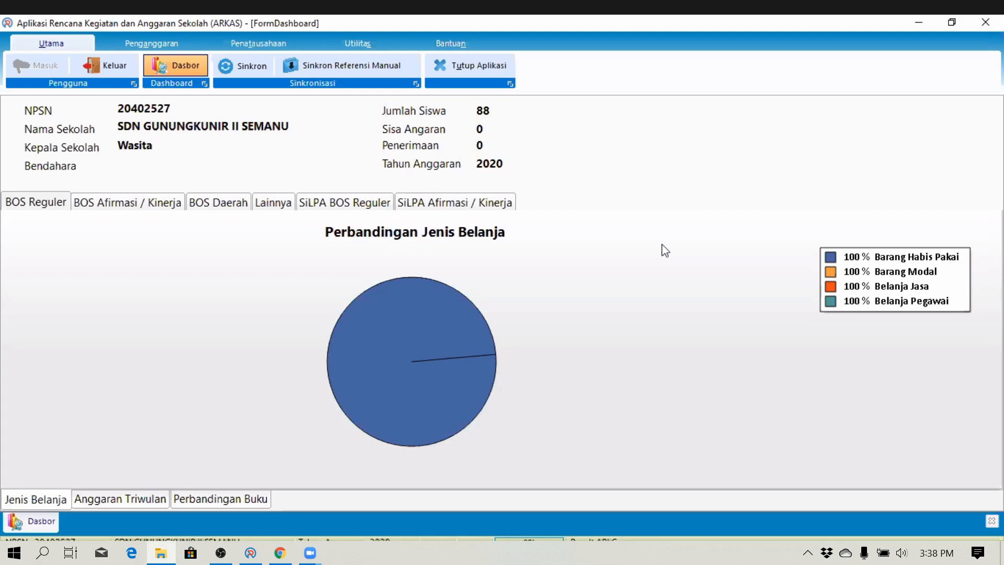
- Browse the dashboard charts for BOS Afirmasi / Kinerja, BOS Daerah, Lainnya and the SiLPA categories
{"action": "left_click", "coordinate": [662, 245]}
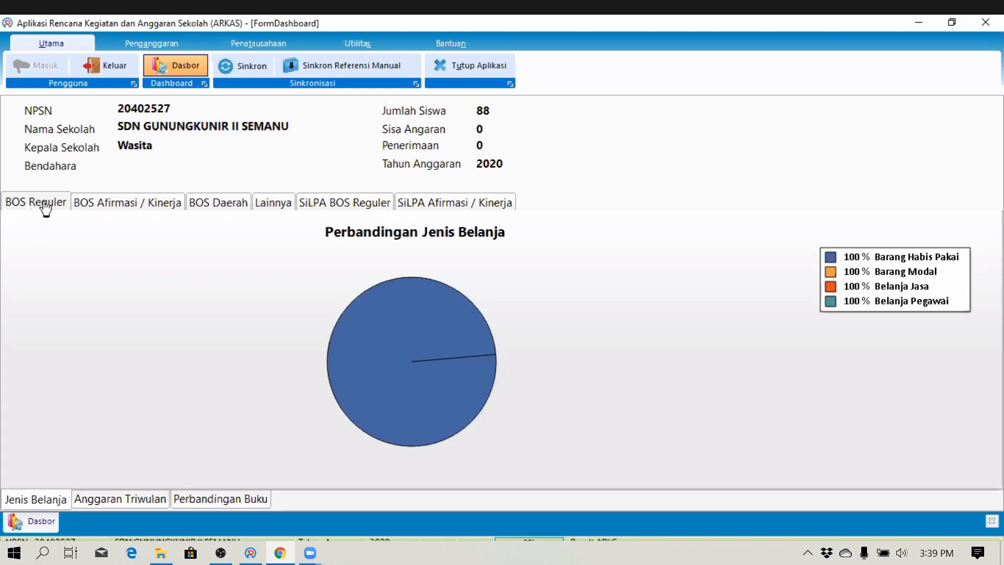
{"action": "left_click", "coordinate": [105, 208]}
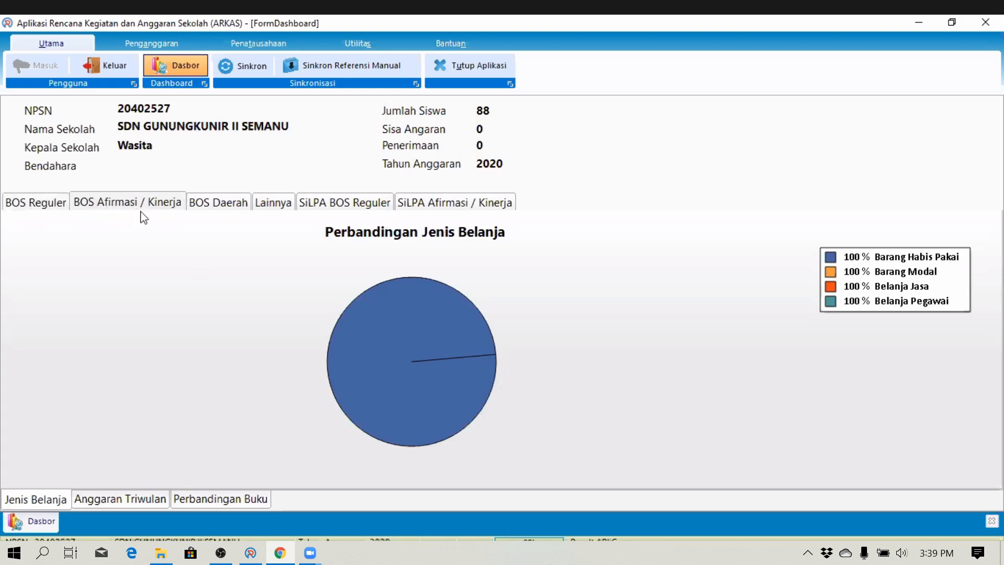
{"action": "left_click", "coordinate": [224, 215]}
{"action": "left_click", "coordinate": [266, 208]}
{"action": "left_click", "coordinate": [390, 210]}
{"action": "left_click", "coordinate": [397, 209]}
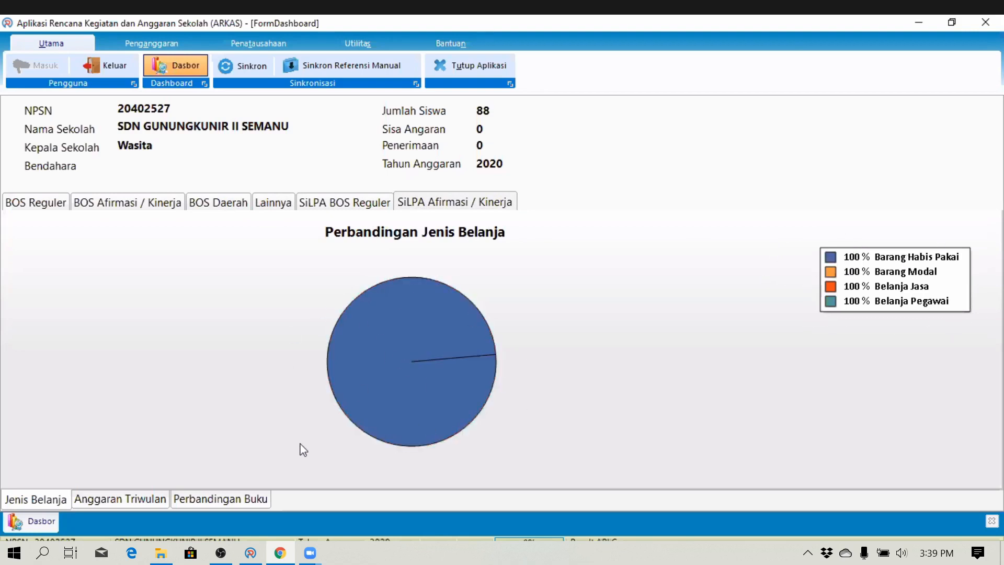
- Compare the quarterly budget and book comparison charts, then settle on the Lainnya spending chart
{"action": "left_click", "coordinate": [93, 504]}
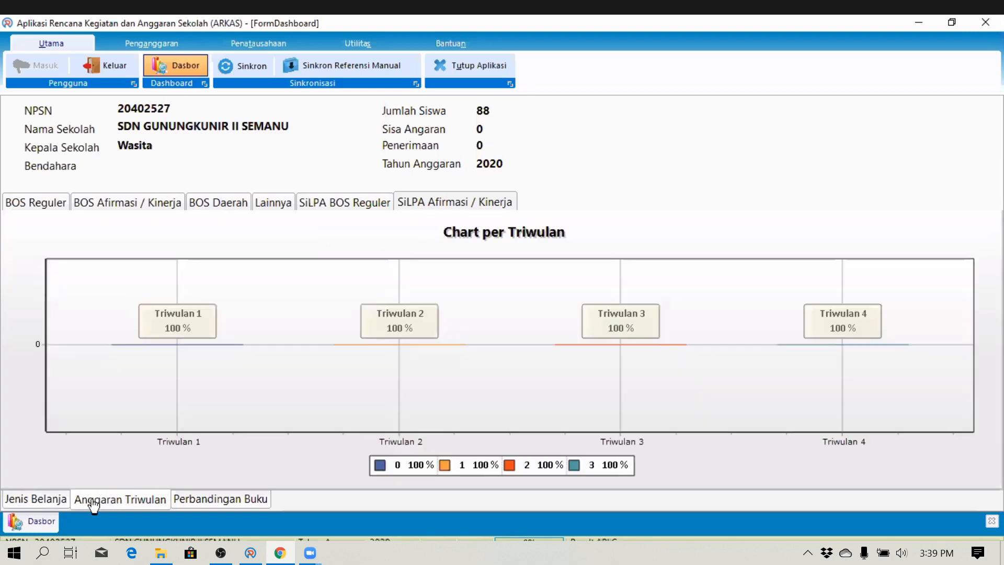
{"action": "left_click", "coordinate": [202, 503]}
{"action": "left_click", "coordinate": [167, 505]}
{"action": "left_click", "coordinate": [216, 502]}
{"action": "left_click", "coordinate": [134, 502]}
{"action": "left_click", "coordinate": [59, 206]}
{"action": "left_click", "coordinate": [276, 202]}
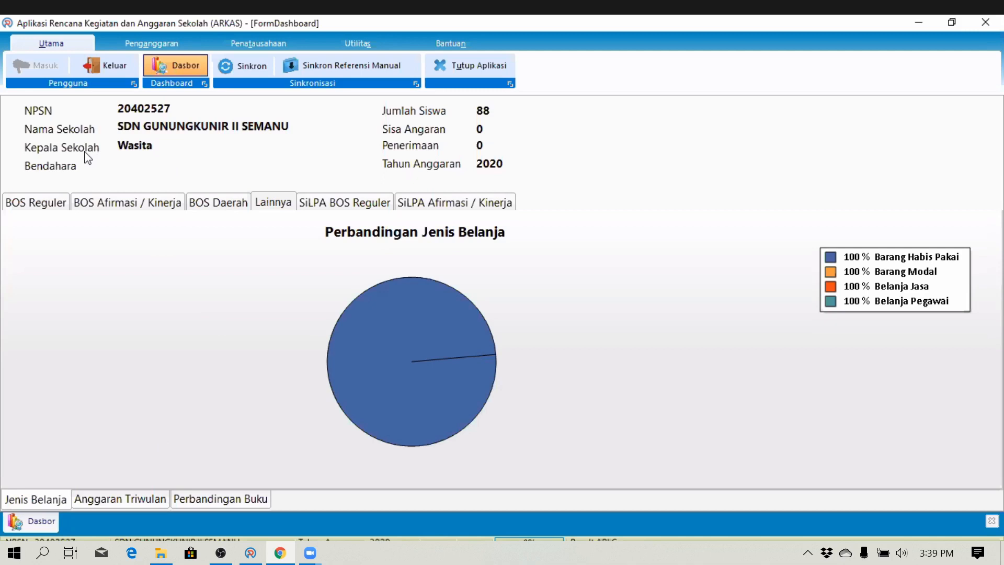
{"action": "left_click", "coordinate": [126, 150]}
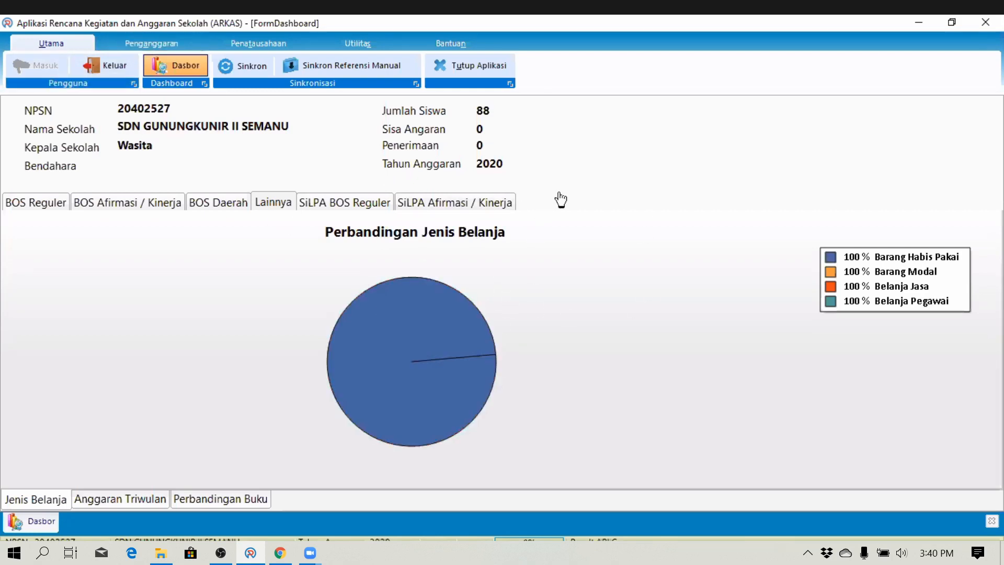
- Close the Dasbor form tab to return to the ARKAS home screen
{"action": "left_click", "coordinate": [992, 524]}
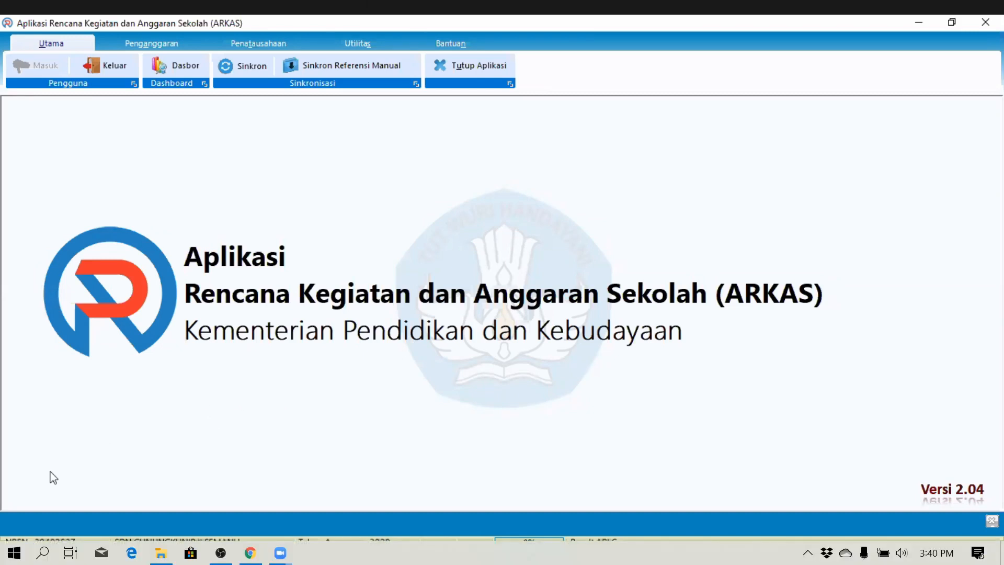
- Search Windows for 'ark' and launch ARKAS from the best match
{"action": "key", "text": "super"}
{"action": "type", "text": "ar"}
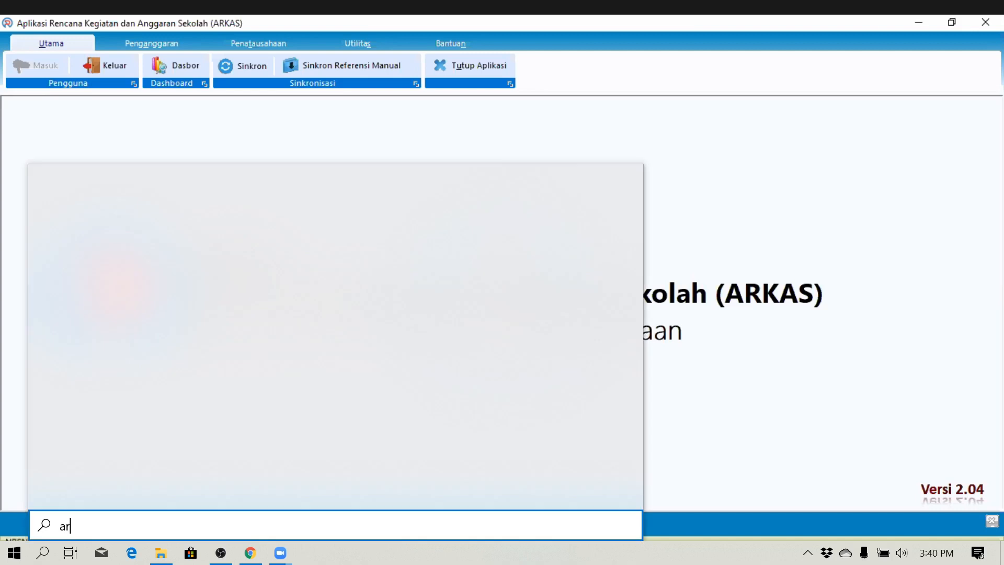
{"action": "type", "text": "k"}
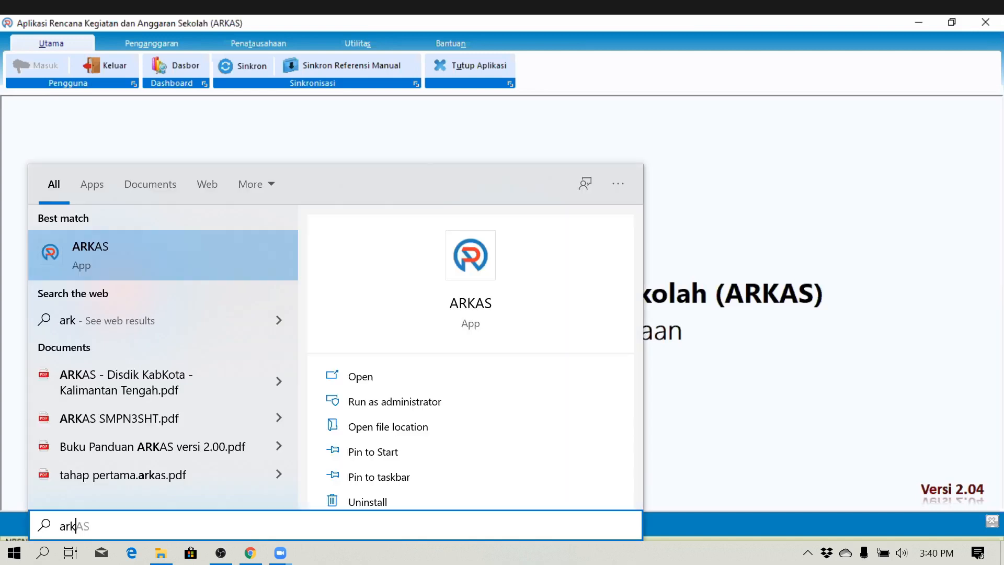
{"action": "left_click", "coordinate": [182, 250]}
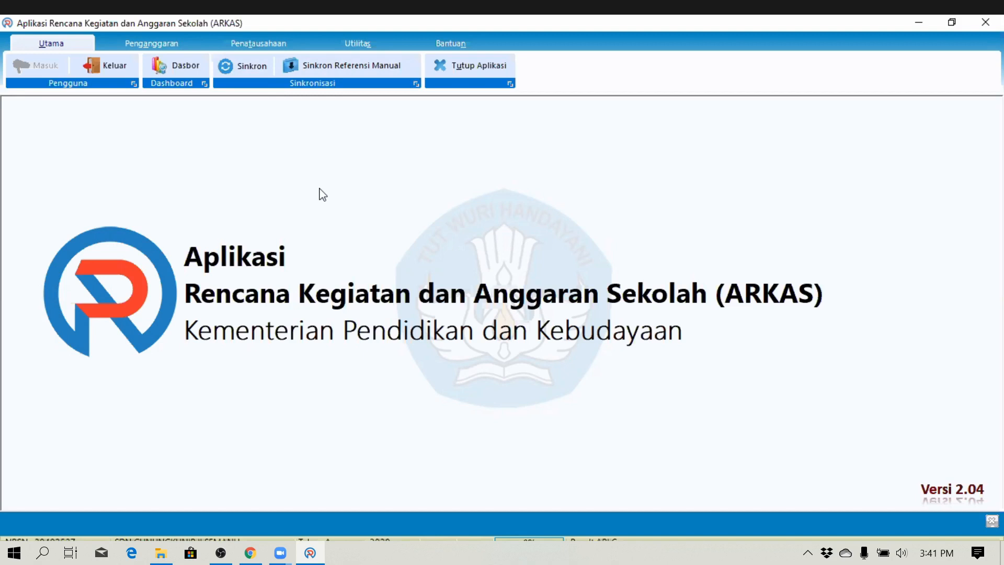
{"action": "key", "text": "alt+Tab"}
- Open the Penanggung Jawab form from the Penganggaran ribbon tab
{"action": "left_click", "coordinate": [151, 44]}
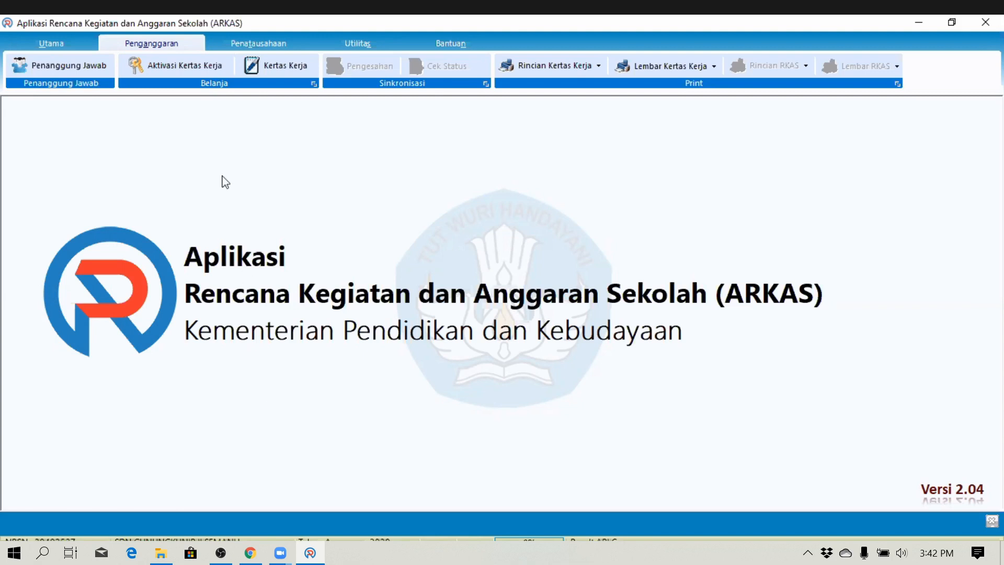
{"action": "left_click", "coordinate": [60, 65]}
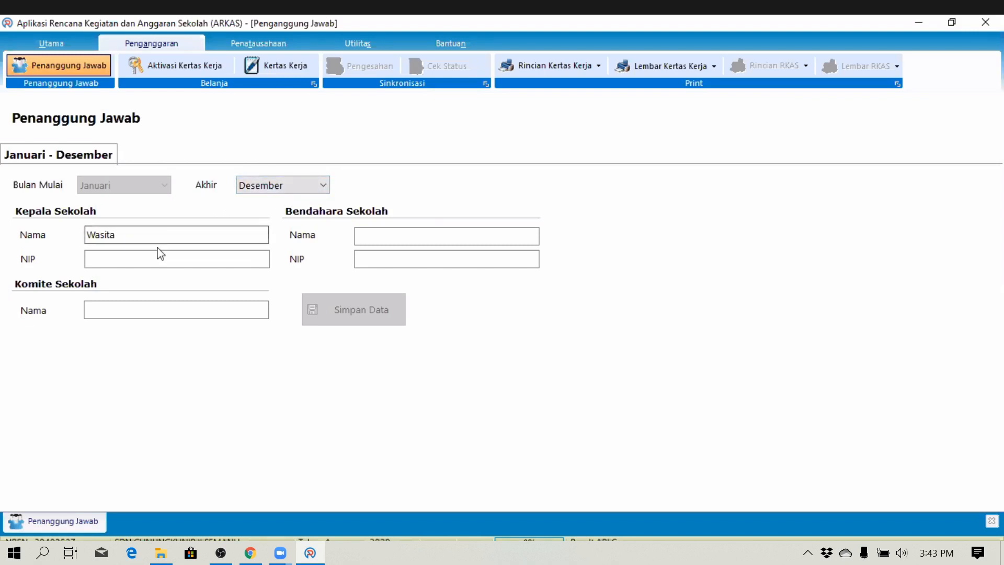
- Set the first period's Akhir month to Mei and confirm the Peringatan Perubahan warning
{"action": "left_click", "coordinate": [324, 186]}
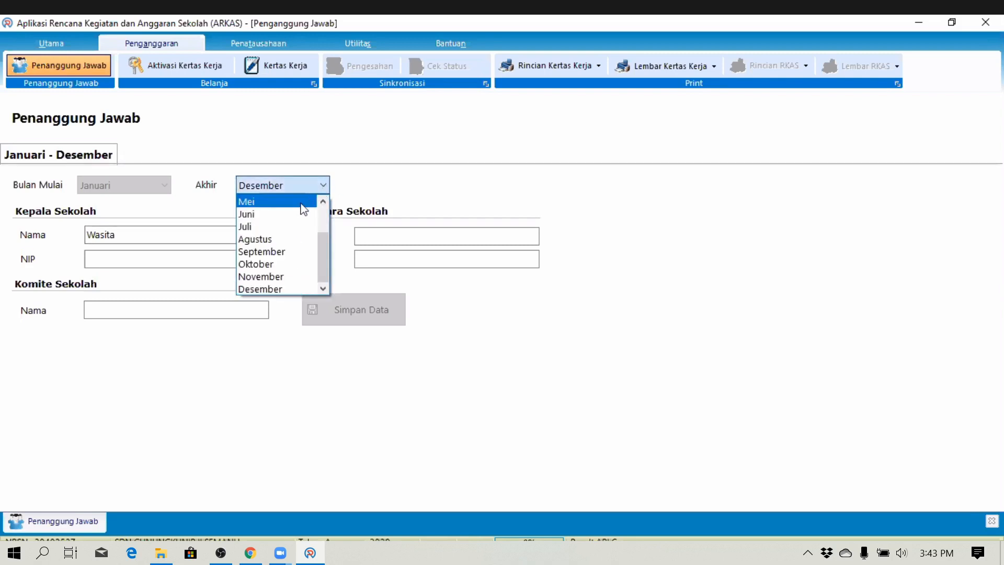
{"action": "scroll", "coordinate": [293, 214], "scroll_direction": "up", "scroll_amount": 2}
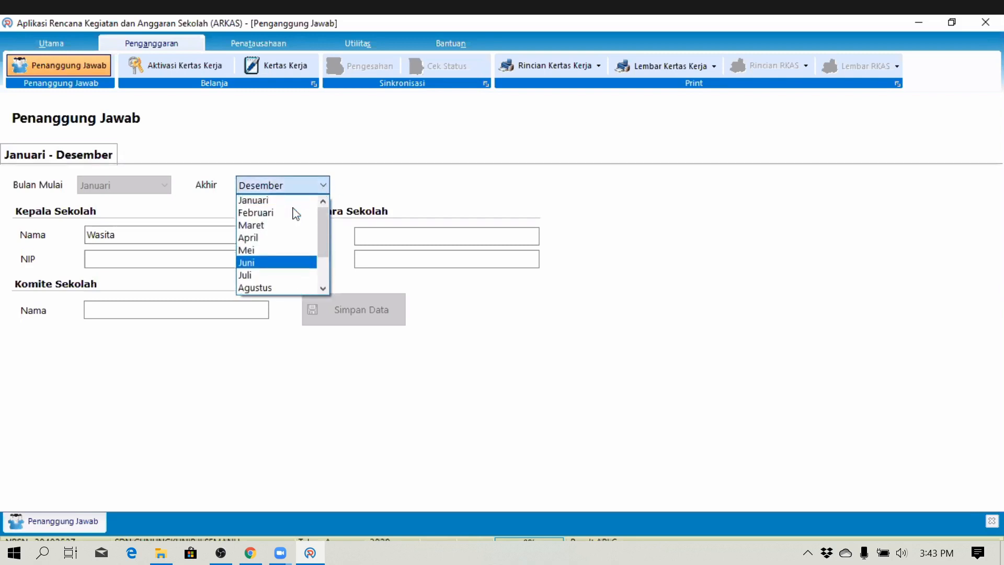
{"action": "left_click", "coordinate": [253, 251]}
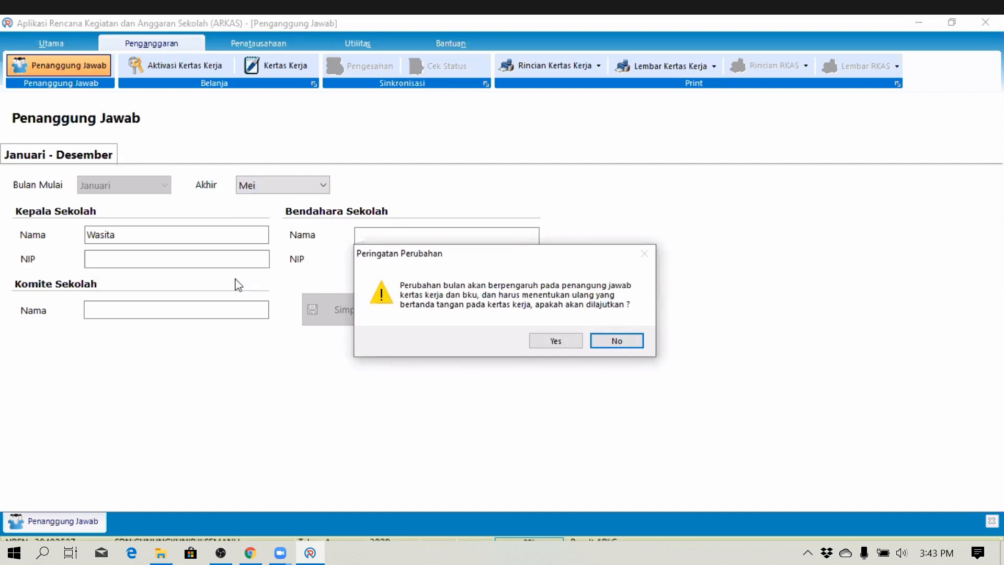
{"action": "left_click", "coordinate": [564, 343]}
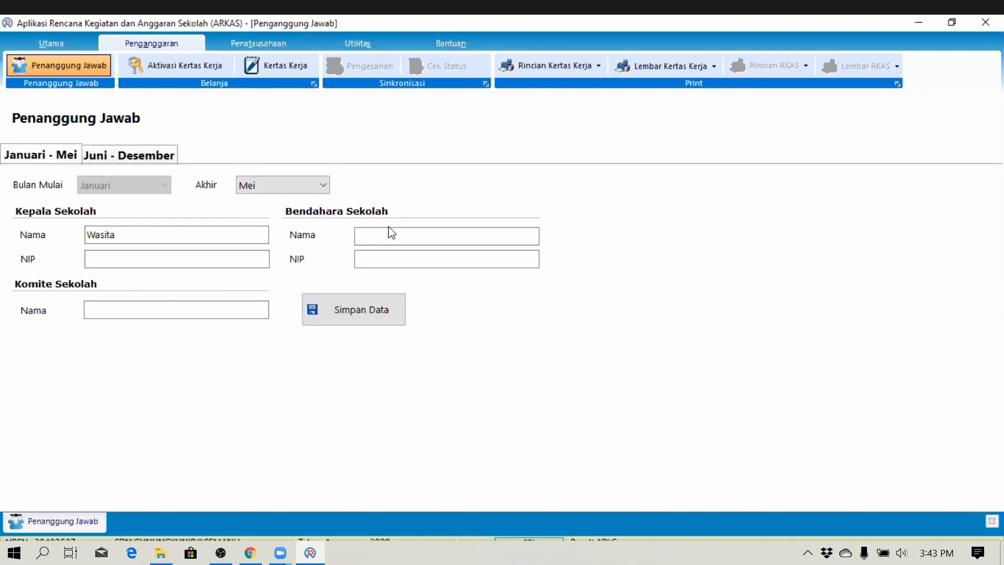
- Enter the principal's NIP on the Januari - Mei tab
{"action": "left_click", "coordinate": [121, 156]}
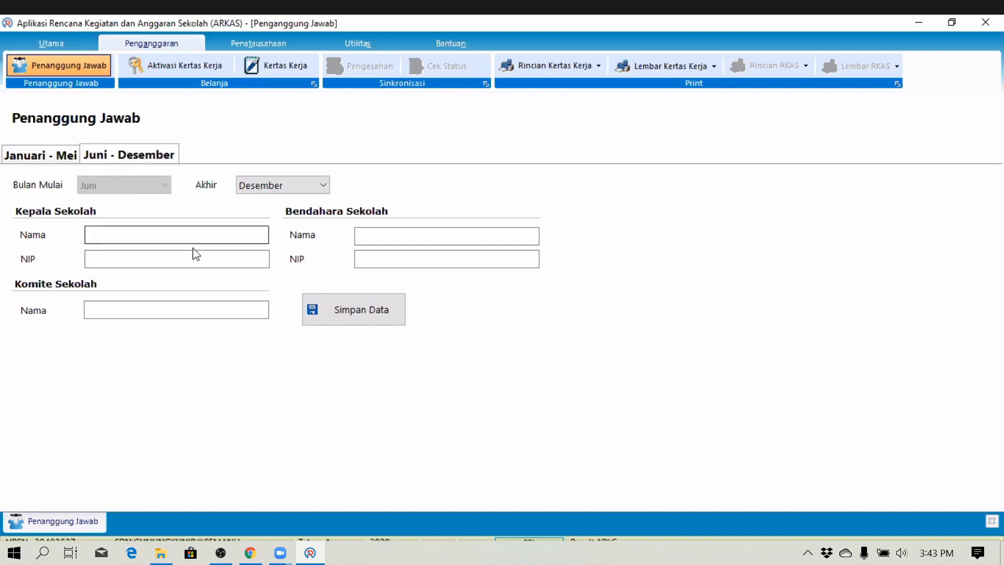
{"action": "left_click", "coordinate": [28, 156]}
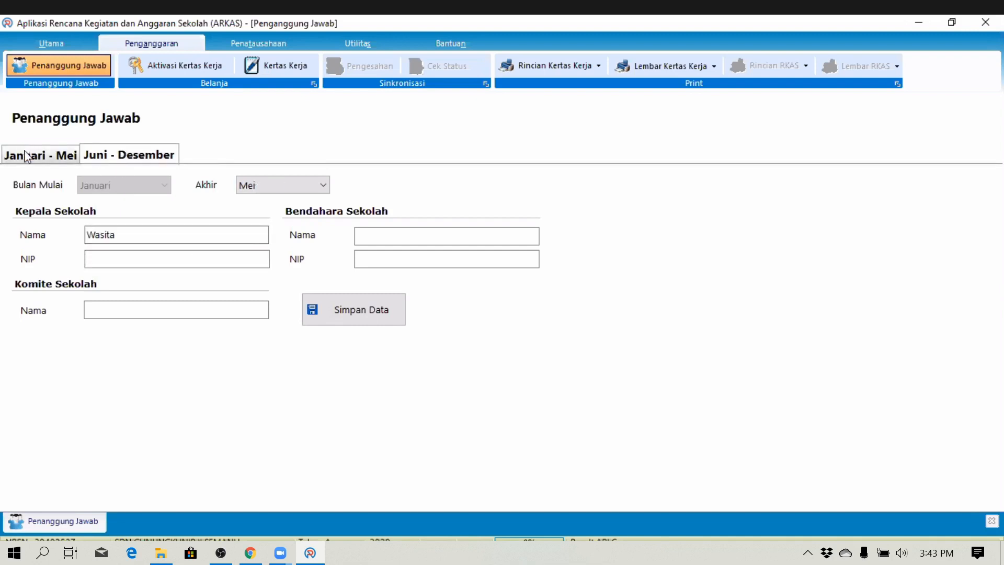
{"action": "left_click", "coordinate": [116, 258]}
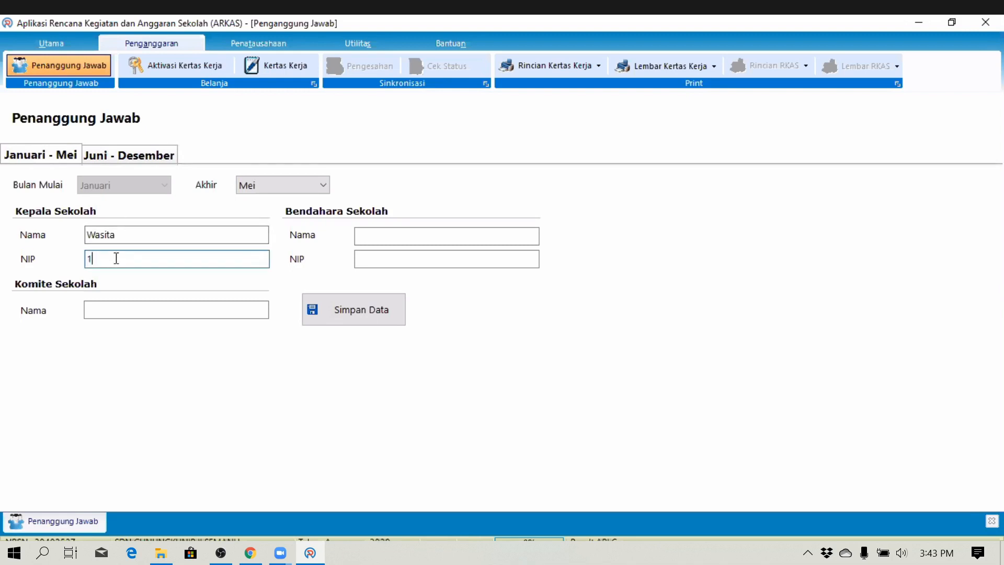
{"action": "key", "text": "Tab"}
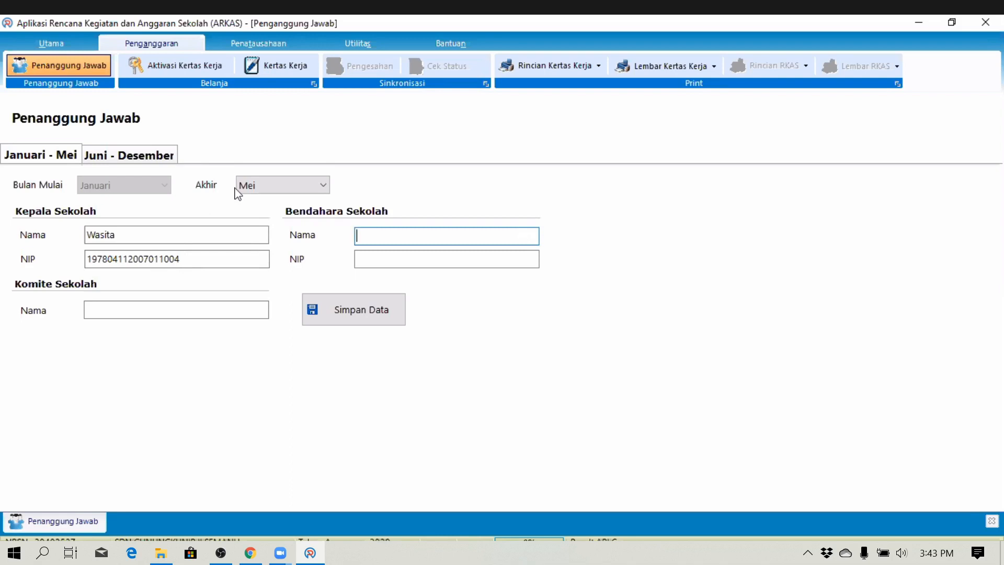
- Enter the treasurer's name and copy the principal's NIP into the treasurer's NIP field
{"action": "type", "text": "DARNO"}
{"action": "key", "text": "Tab"}
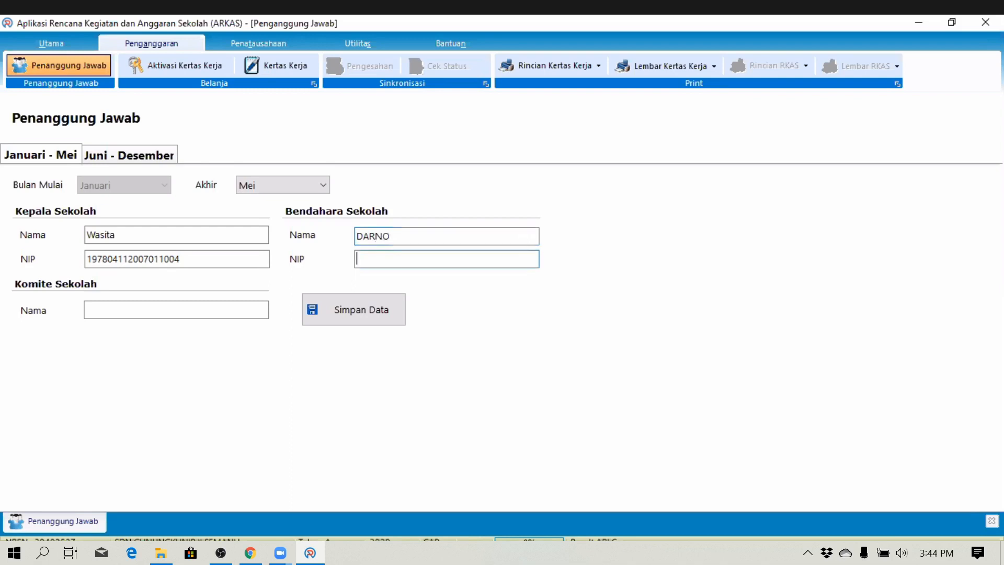
{"action": "left_click_drag", "start_coordinate": [194, 259], "coordinate": [33, 242]}
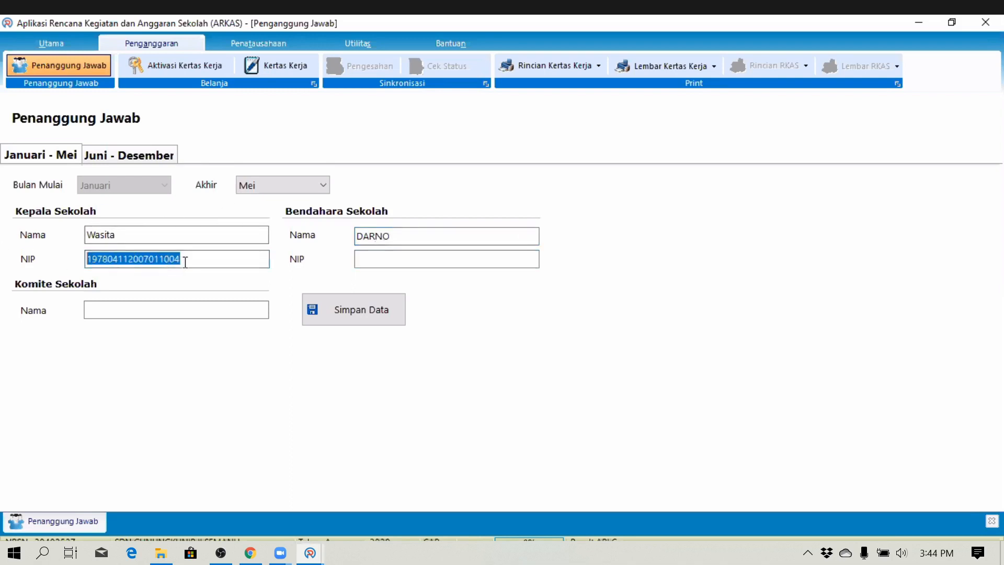
{"action": "left_click", "coordinate": [366, 260]}
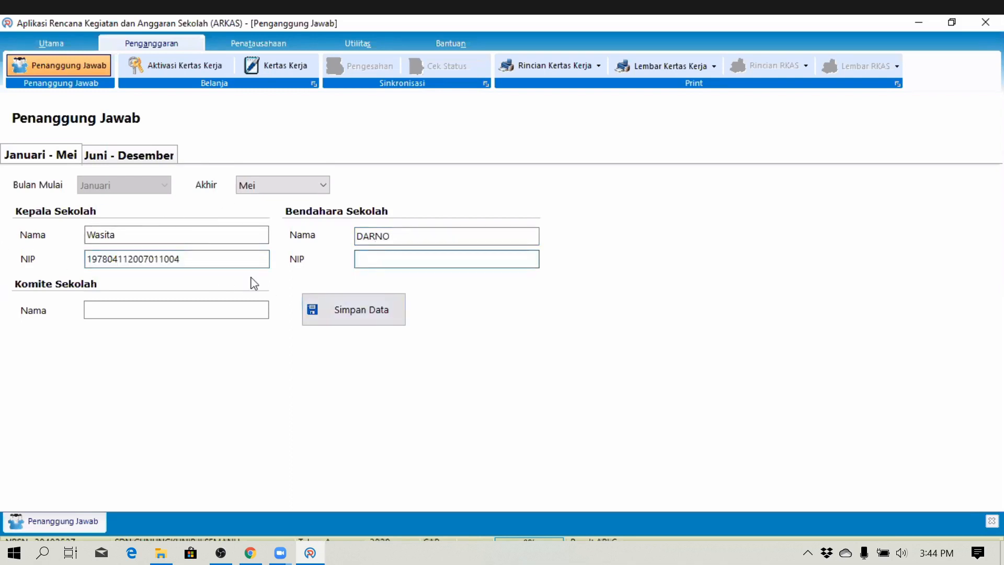
{"action": "left_click_drag", "start_coordinate": [210, 259], "coordinate": [1, 242]}
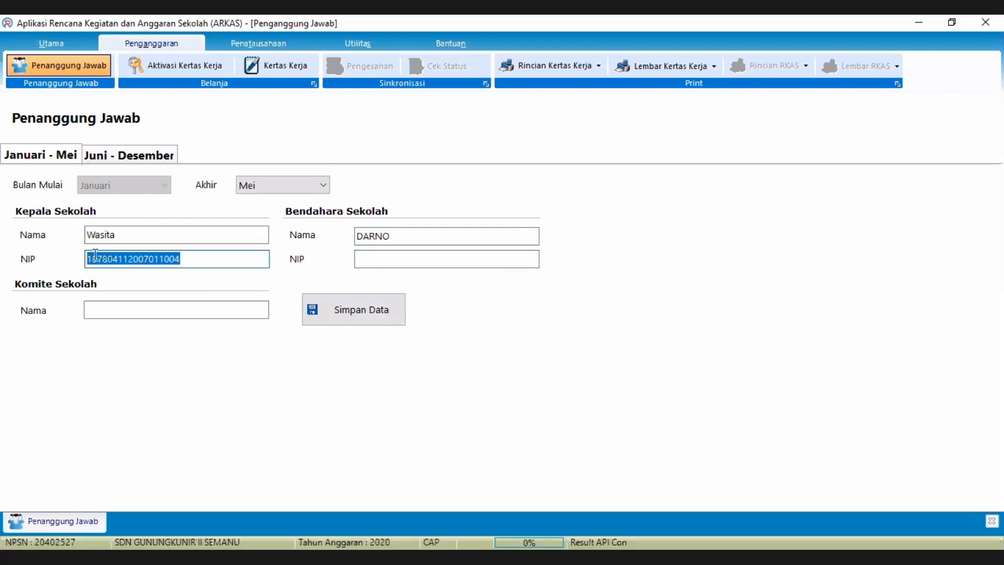
{"action": "left_click", "coordinate": [366, 258]}
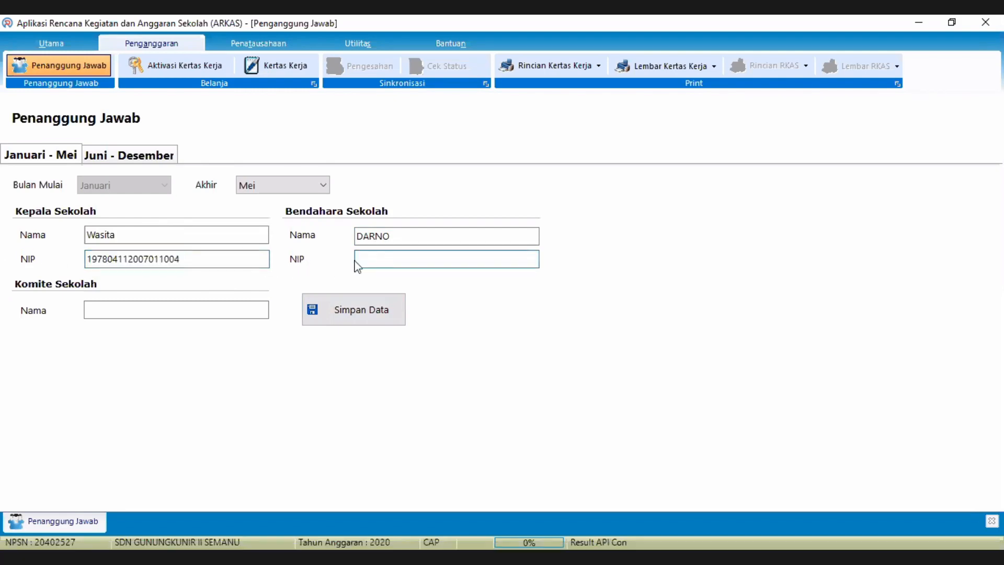
{"action": "left_click_drag", "start_coordinate": [235, 264], "coordinate": [92, 260]}
{"action": "double_click", "coordinate": [170, 259]}
{"action": "right_click", "coordinate": [114, 260]}
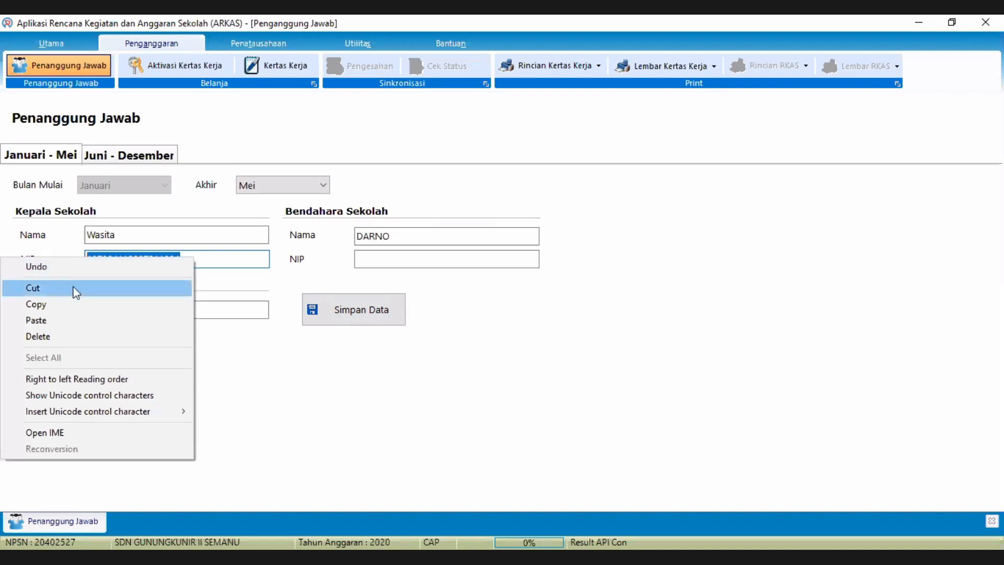
{"action": "left_click", "coordinate": [62, 305]}
{"action": "left_click", "coordinate": [367, 264]}
{"action": "right_click", "coordinate": [369, 264]}
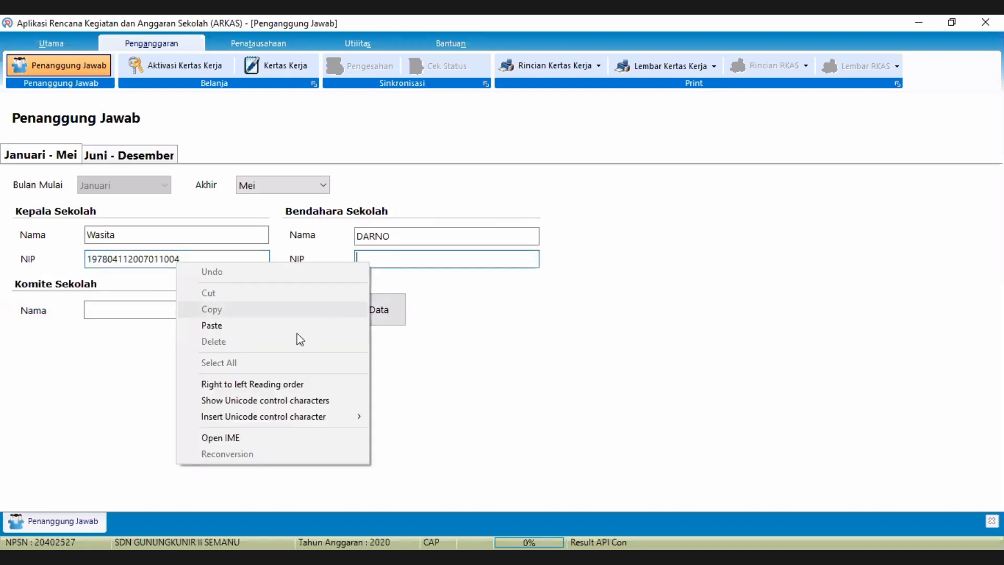
{"action": "left_click", "coordinate": [269, 325]}
- Retype the principal's name in capitals, enter the committee member's name, and save
{"action": "left_click_drag", "start_coordinate": [130, 233], "coordinate": [3, 234]}
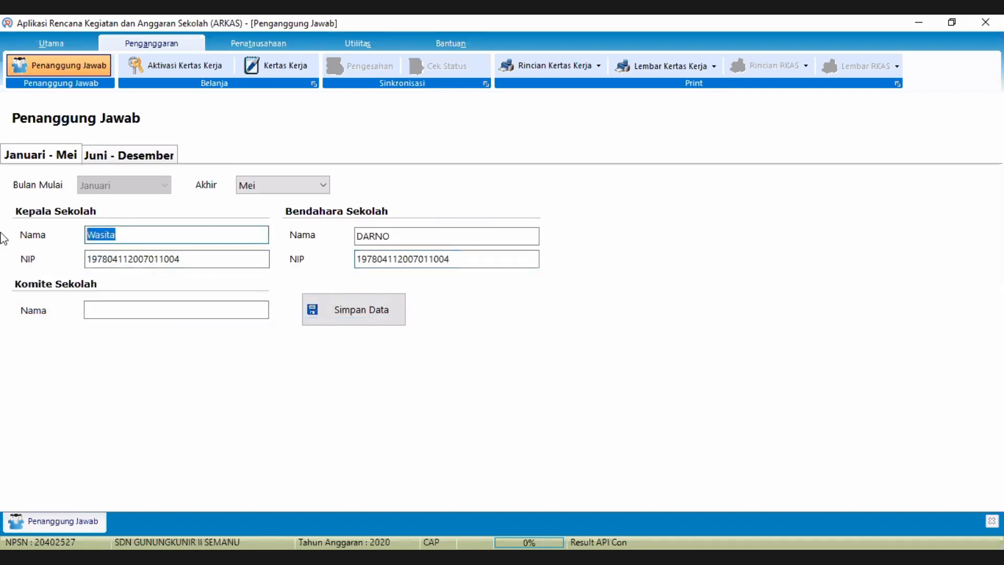
{"action": "type", "text": "WASITA"}
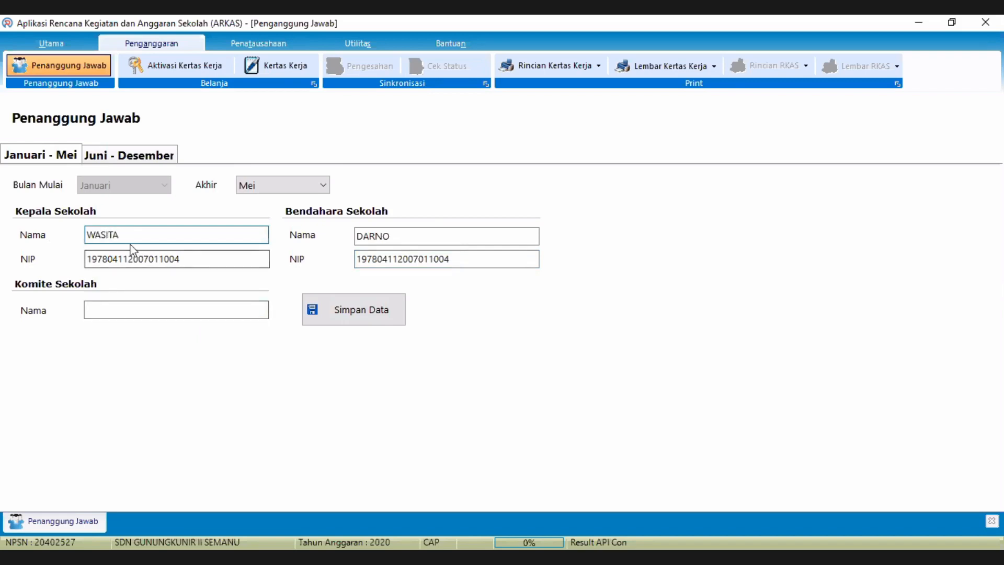
{"action": "left_click", "coordinate": [129, 309]}
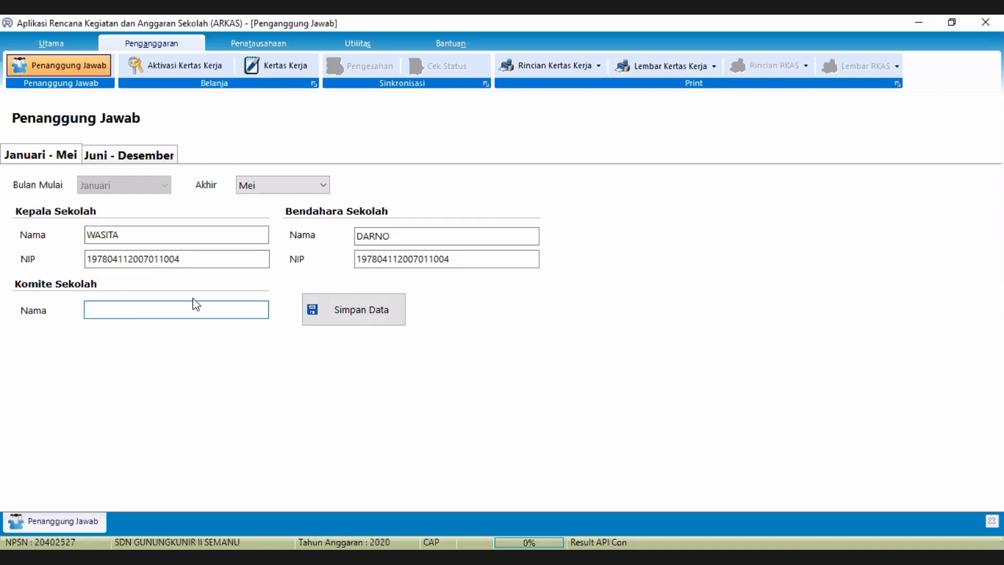
{"action": "type", "text": "FARHAN"}
{"action": "left_click", "coordinate": [369, 325]}
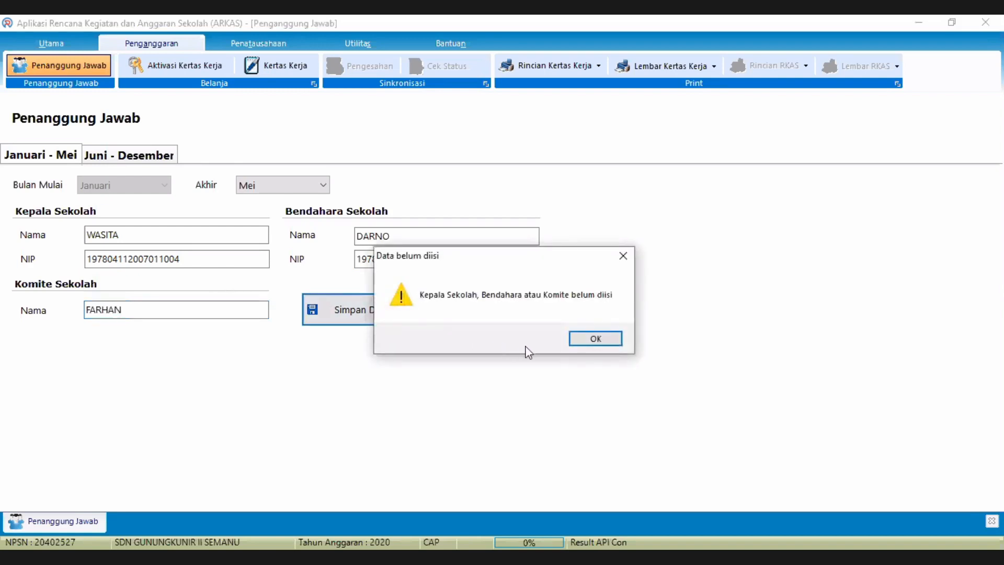
{"action": "left_click", "coordinate": [587, 339]}
{"action": "left_click", "coordinate": [108, 155]}
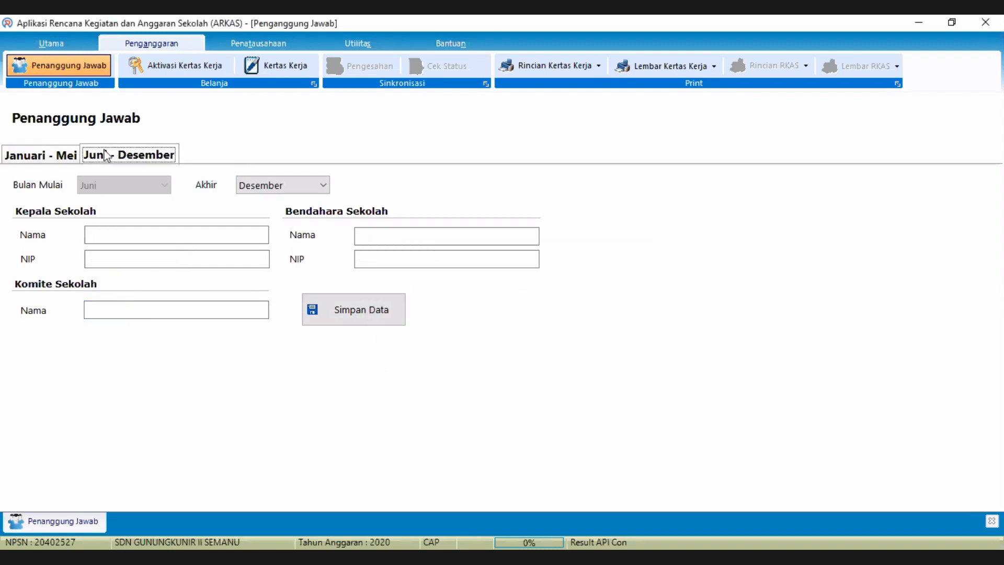
{"action": "left_click", "coordinate": [60, 156]}
{"action": "left_click", "coordinate": [112, 157]}
{"action": "left_click", "coordinate": [44, 160]}
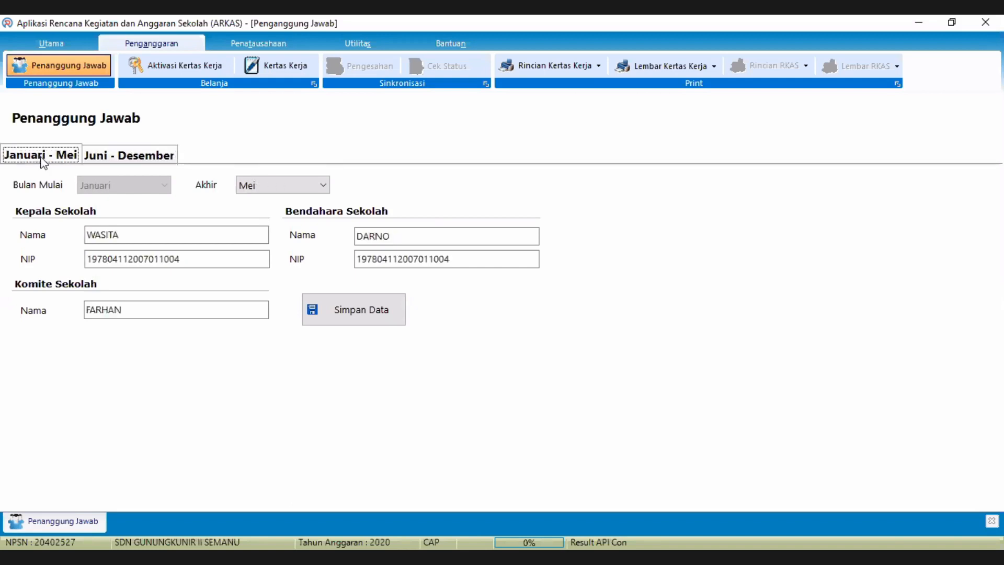
{"action": "left_click", "coordinate": [360, 313]}
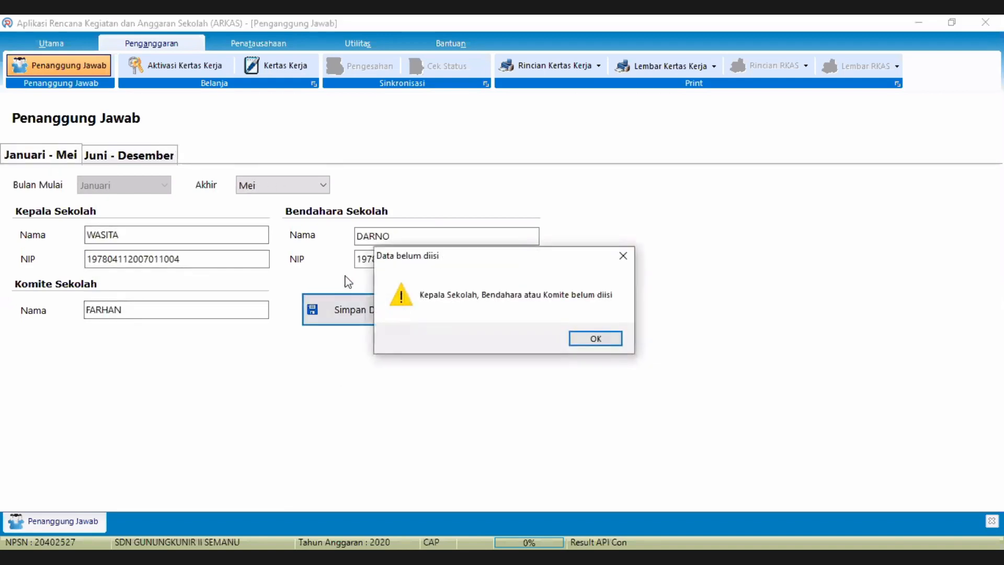
{"action": "left_click", "coordinate": [596, 339]}
{"action": "left_click", "coordinate": [68, 155]}
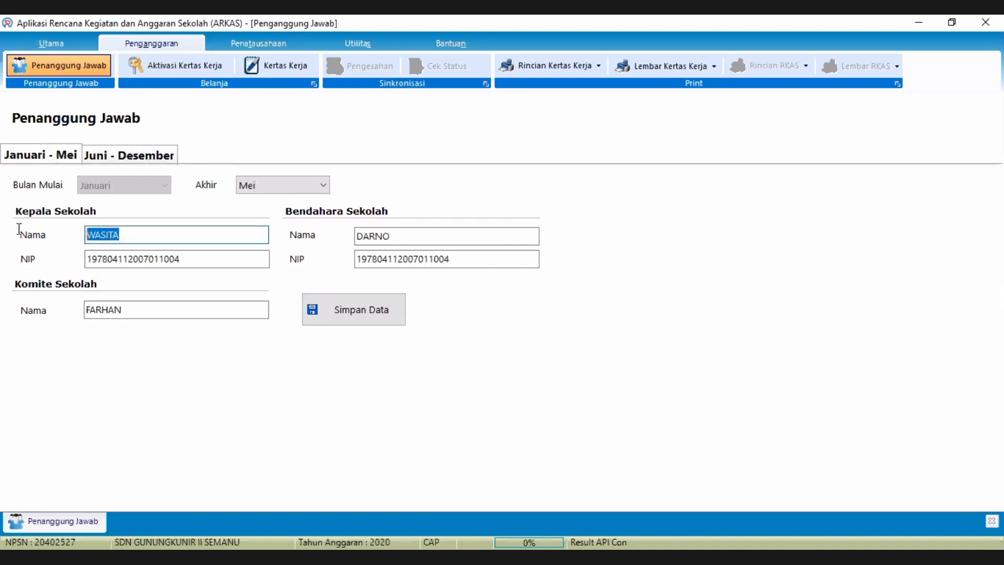
- Paste the headmaster's name into the Juni - Desember Kepala Sekolah Nama field
{"action": "left_click", "coordinate": [129, 159]}
{"action": "left_click", "coordinate": [108, 233]}
{"action": "key", "text": "ctrl+v"}
{"action": "left_click", "coordinate": [52, 157]}
{"action": "left_click_drag", "start_coordinate": [178, 258], "coordinate": [51, 255]}
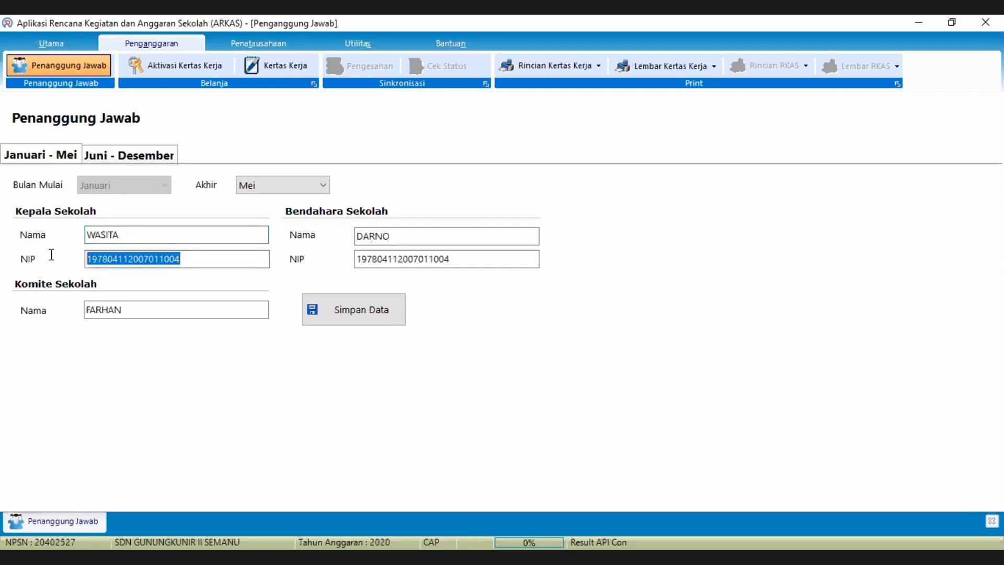
{"action": "left_click", "coordinate": [125, 157]}
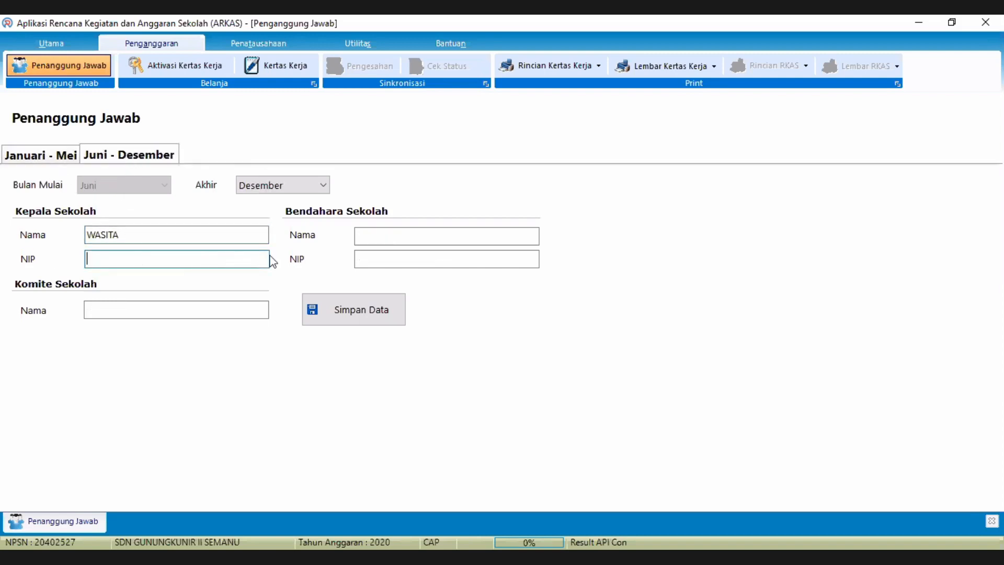
{"action": "right_click", "coordinate": [221, 259]}
{"action": "left_click", "coordinate": [102, 322]}
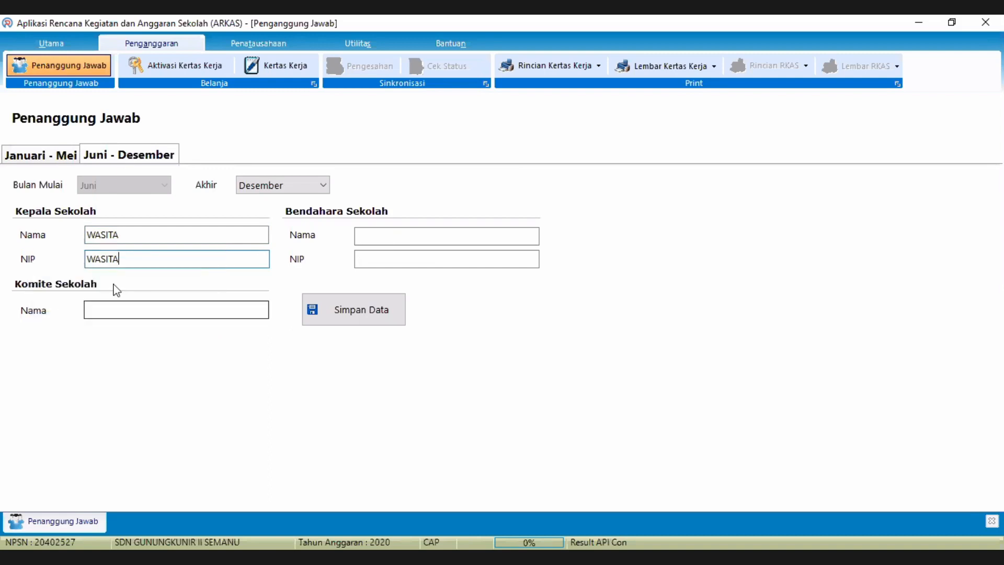
- Copy the headmaster's NIP from Januari - Mei into the Juni - Desember NIP field, replacing the wrong text
{"action": "left_click", "coordinate": [55, 156]}
{"action": "double_click", "coordinate": [119, 259]}
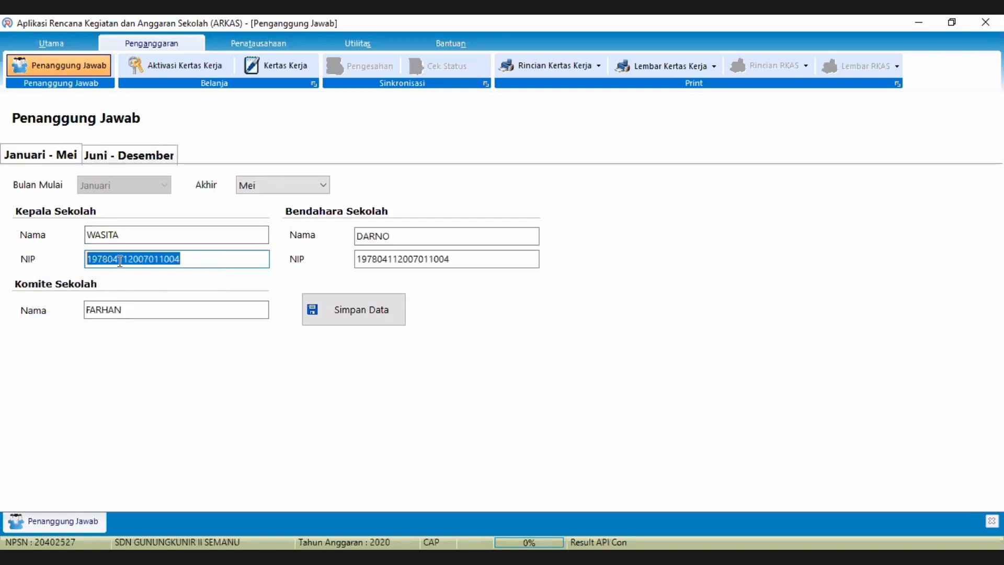
{"action": "right_click", "coordinate": [127, 261]}
{"action": "left_click", "coordinate": [80, 308]}
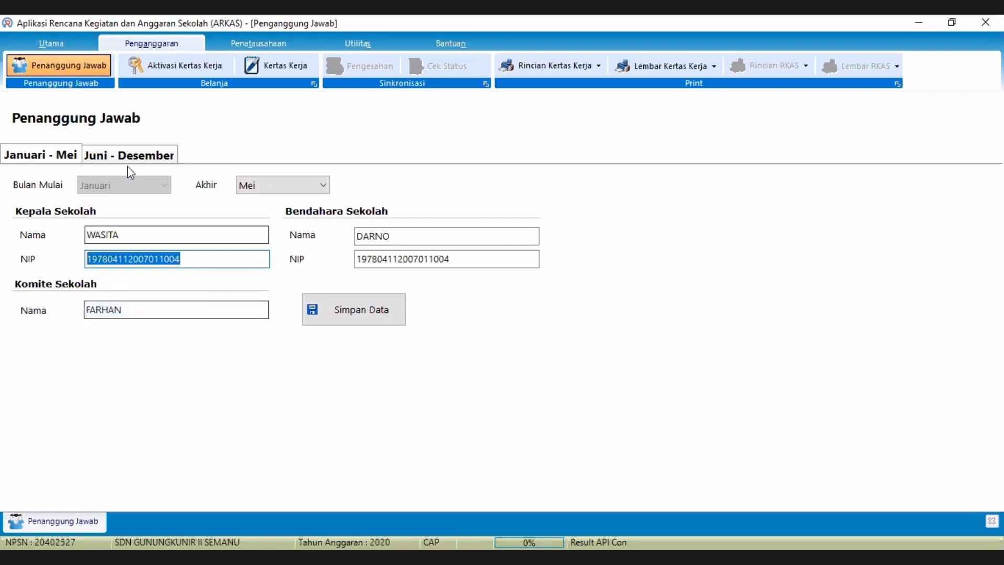
{"action": "left_click", "coordinate": [128, 155]}
{"action": "left_click_drag", "start_coordinate": [134, 259], "coordinate": [19, 257]}
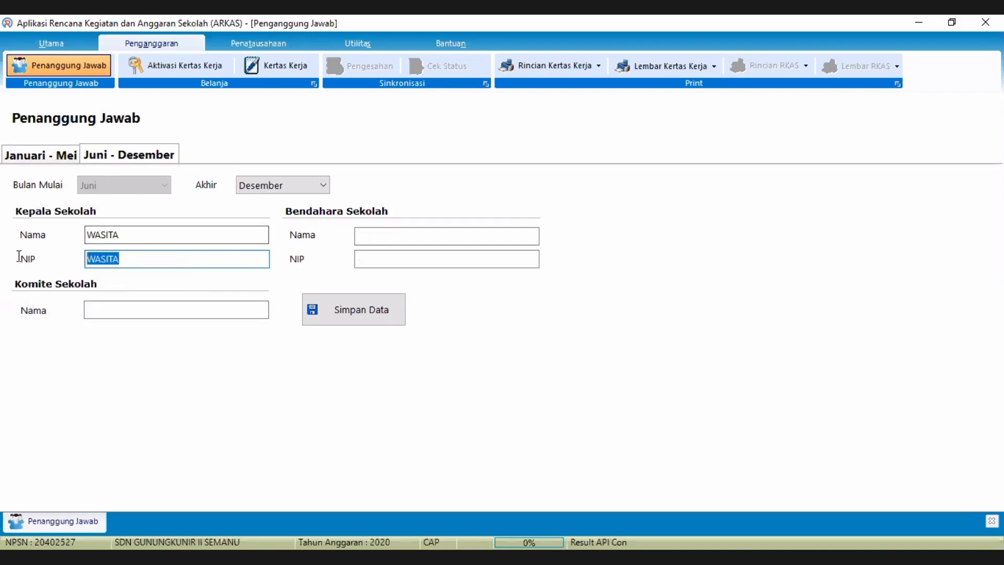
{"action": "right_click", "coordinate": [105, 260]}
{"action": "left_click", "coordinate": [107, 326]}
- Search Windows for 'rkas' and relaunch ARKAS from the best match
{"action": "key", "text": "super"}
{"action": "type", "text": "rka"}
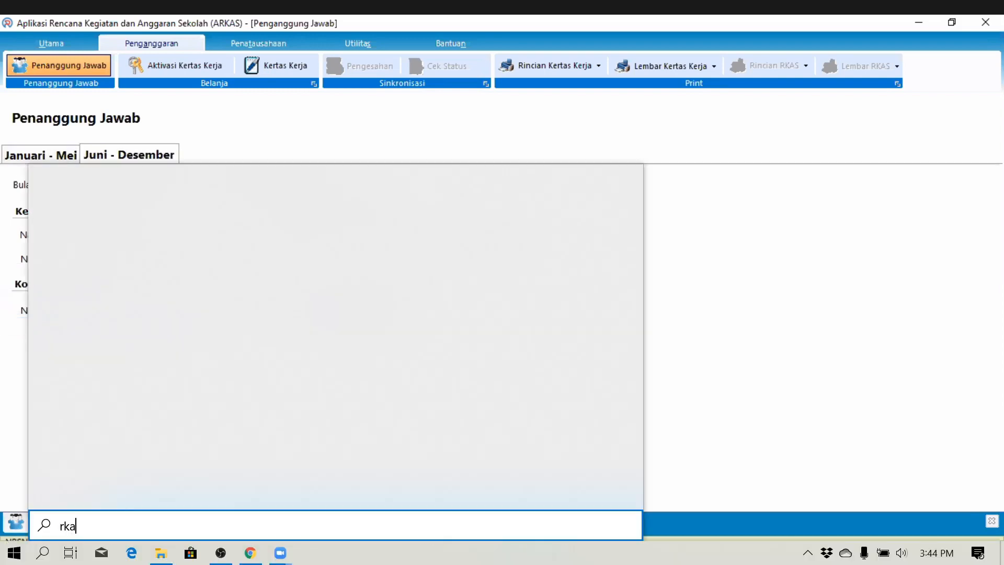
{"action": "type", "text": "s"}
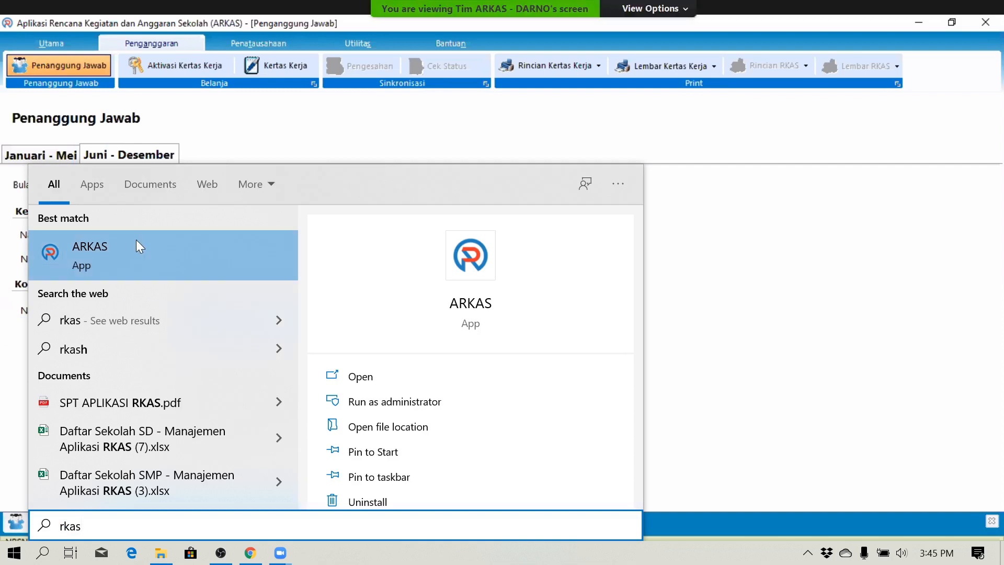
{"action": "left_click", "coordinate": [136, 240]}
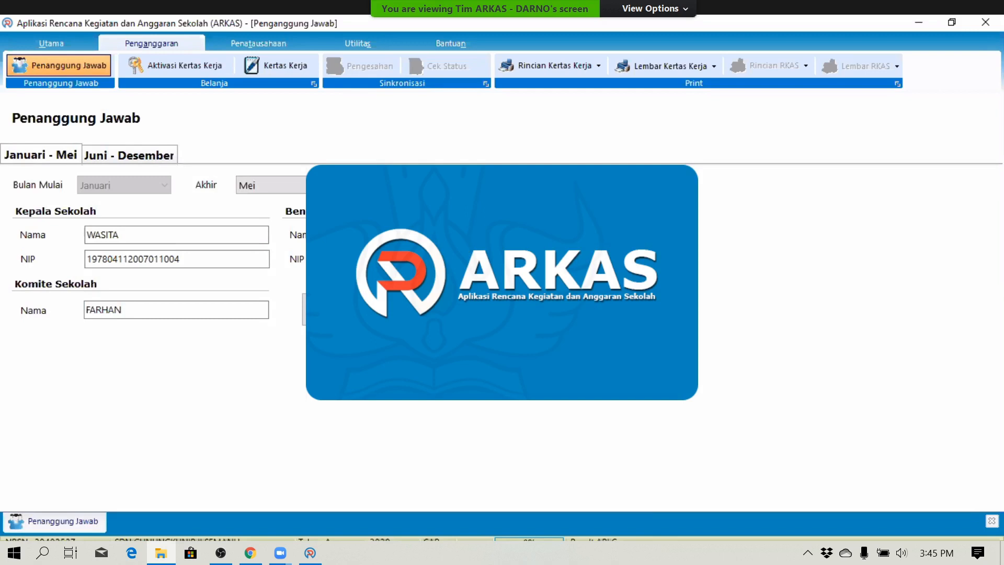
{"action": "right_click", "coordinate": [366, 236]}
- Copy the Januari - Mei treasurer name into the Juni - Desember Bendahara field
{"action": "left_click", "coordinate": [276, 285]}
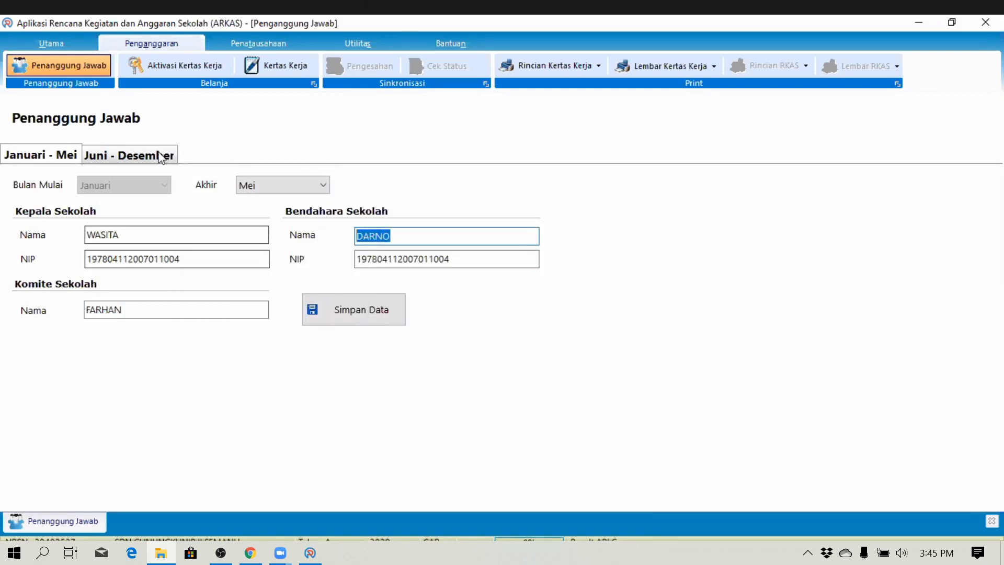
{"action": "left_click", "coordinate": [131, 155]}
{"action": "right_click", "coordinate": [413, 238]}
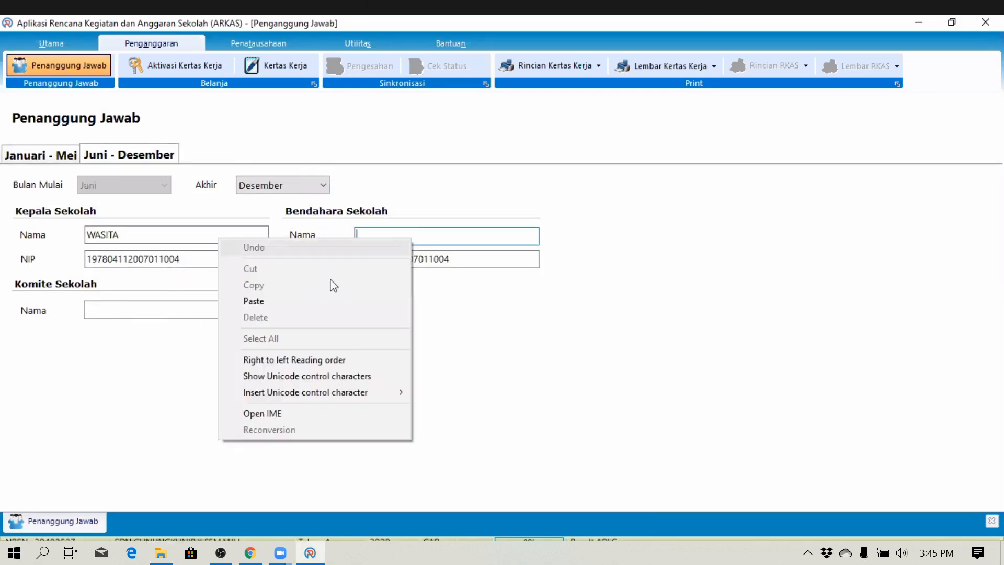
{"action": "left_click", "coordinate": [307, 299]}
{"action": "left_click", "coordinate": [166, 312]}
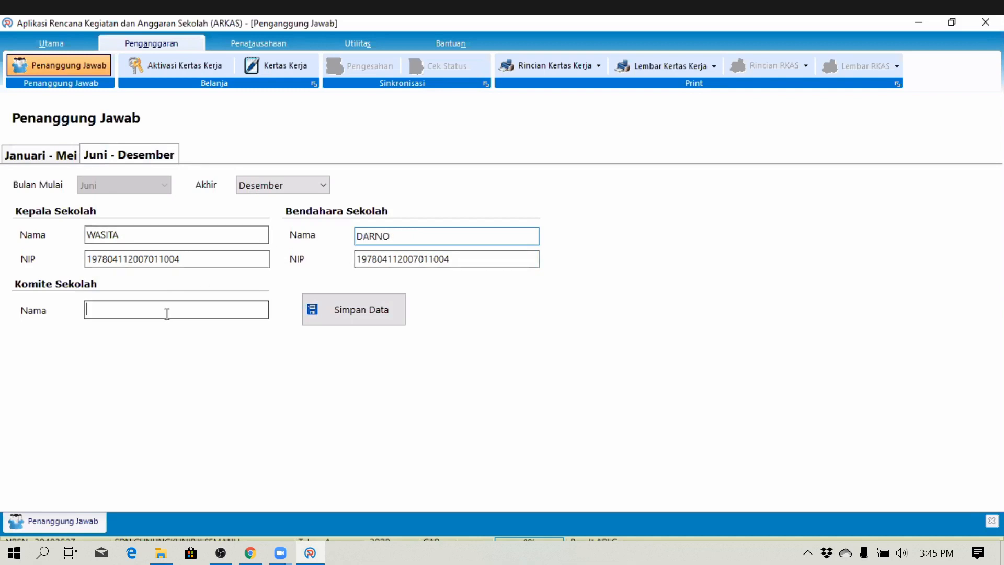
- Copy the Januari - Mei committee member name into the Juni - Desember Komite field
{"action": "left_click", "coordinate": [52, 160]}
{"action": "double_click", "coordinate": [137, 306]}
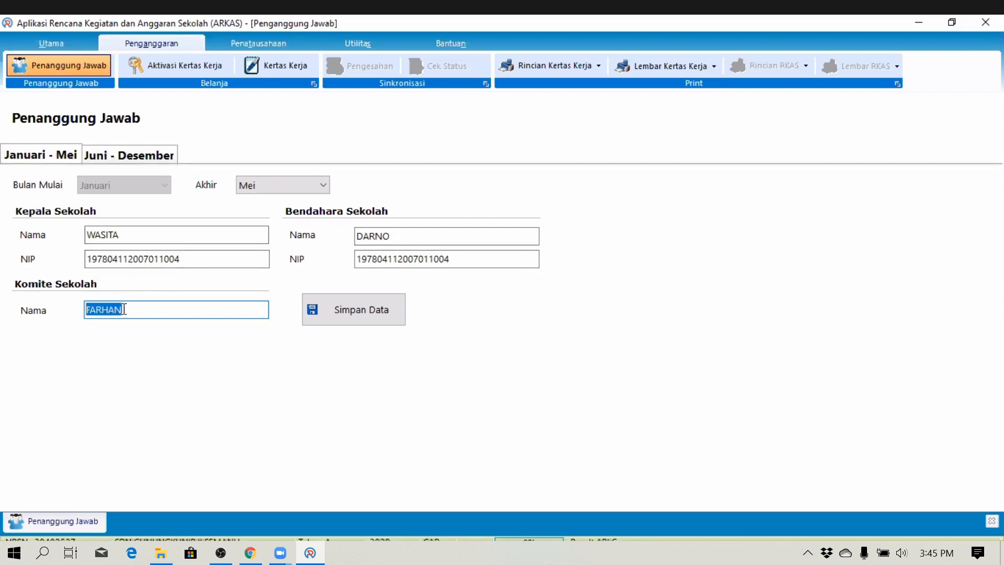
{"action": "right_click", "coordinate": [124, 309]}
{"action": "left_click", "coordinate": [84, 354]}
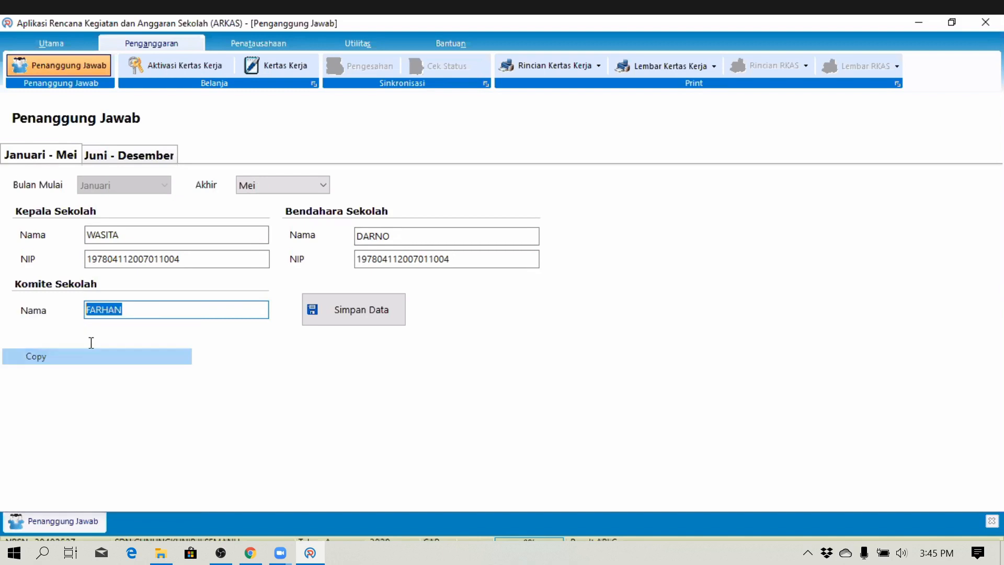
{"action": "left_click", "coordinate": [124, 155]}
{"action": "left_click", "coordinate": [105, 312]}
{"action": "left_click", "coordinate": [37, 375]}
- Save with Simpan Data, dismiss 'Data berhasil disimpan!', and review both periods
{"action": "left_click", "coordinate": [379, 313]}
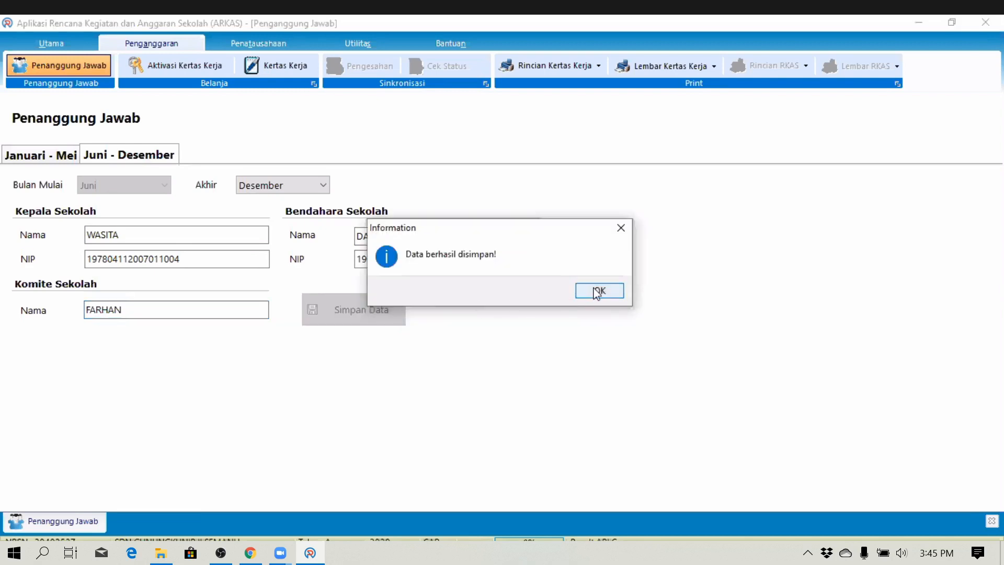
{"action": "left_click", "coordinate": [596, 293]}
{"action": "left_click", "coordinate": [115, 153]}
{"action": "left_click", "coordinate": [61, 155]}
{"action": "left_click", "coordinate": [90, 155]}
{"action": "left_click", "coordinate": [55, 160]}
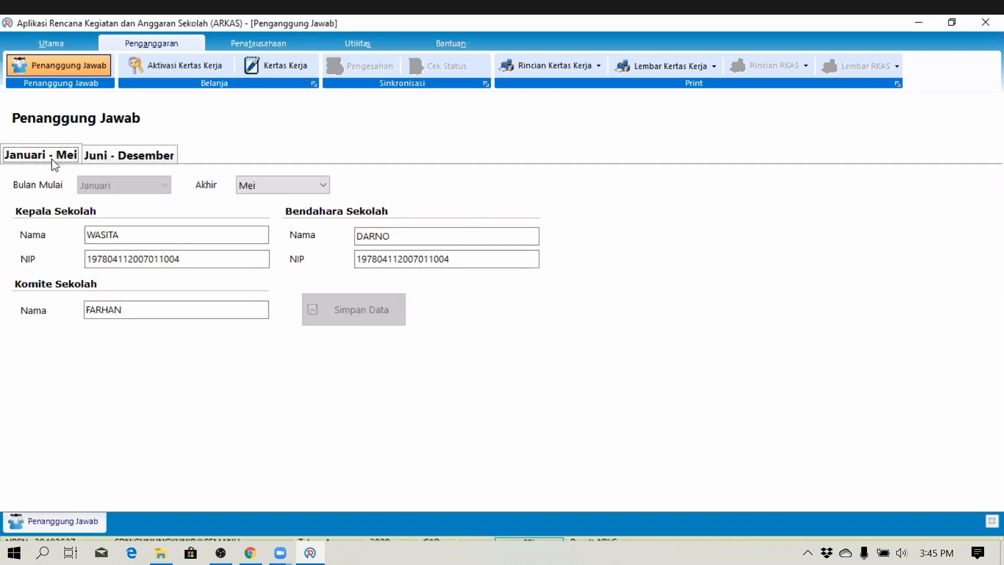
- Set the Akhir month to Desember, accept the period warning, and save the officials
{"action": "left_click", "coordinate": [111, 158]}
{"action": "key", "text": "Left"}
{"action": "left_click", "coordinate": [324, 187]}
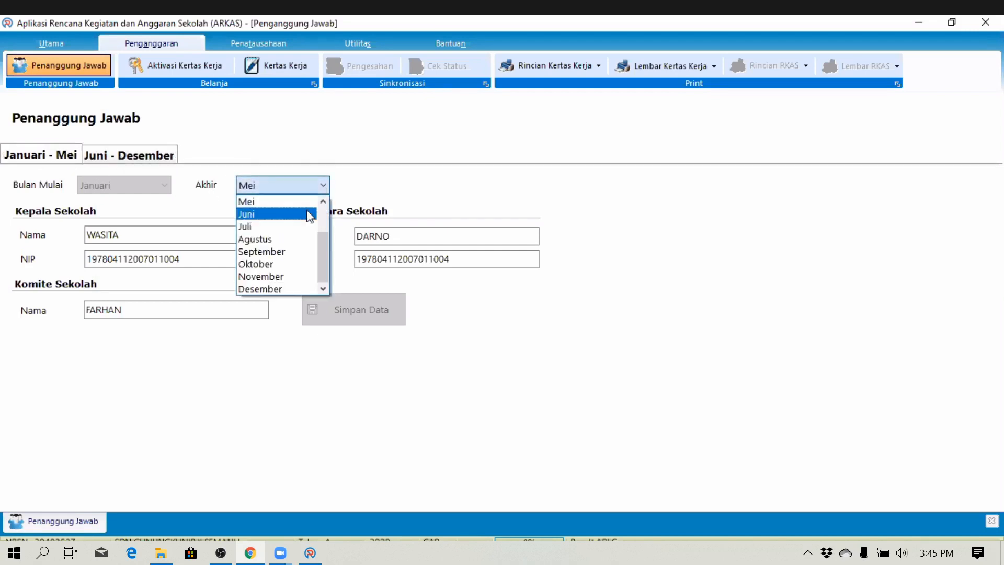
{"action": "left_click", "coordinate": [291, 288]}
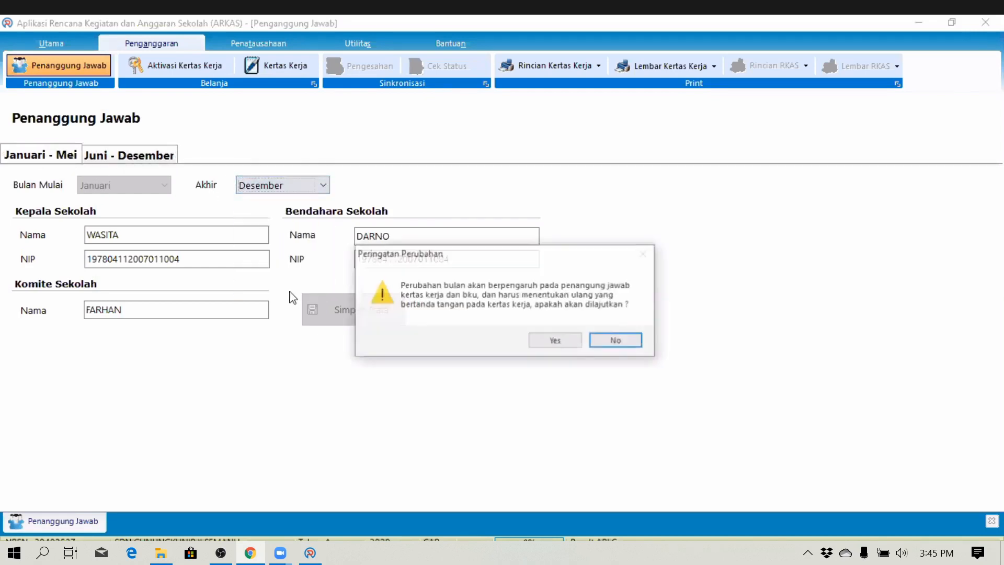
{"action": "left_click", "coordinate": [556, 341]}
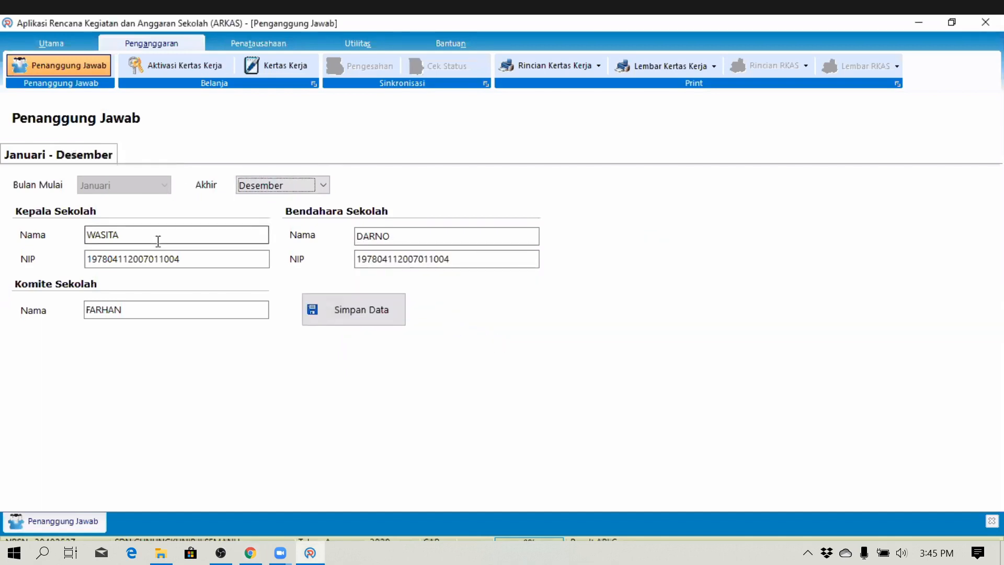
{"action": "left_click", "coordinate": [327, 314]}
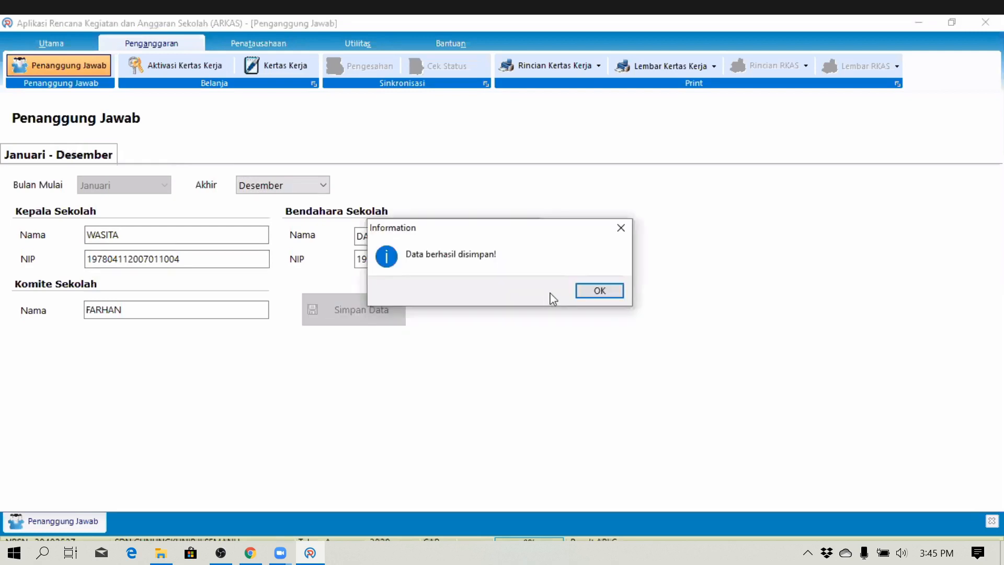
{"action": "left_click", "coordinate": [591, 293]}
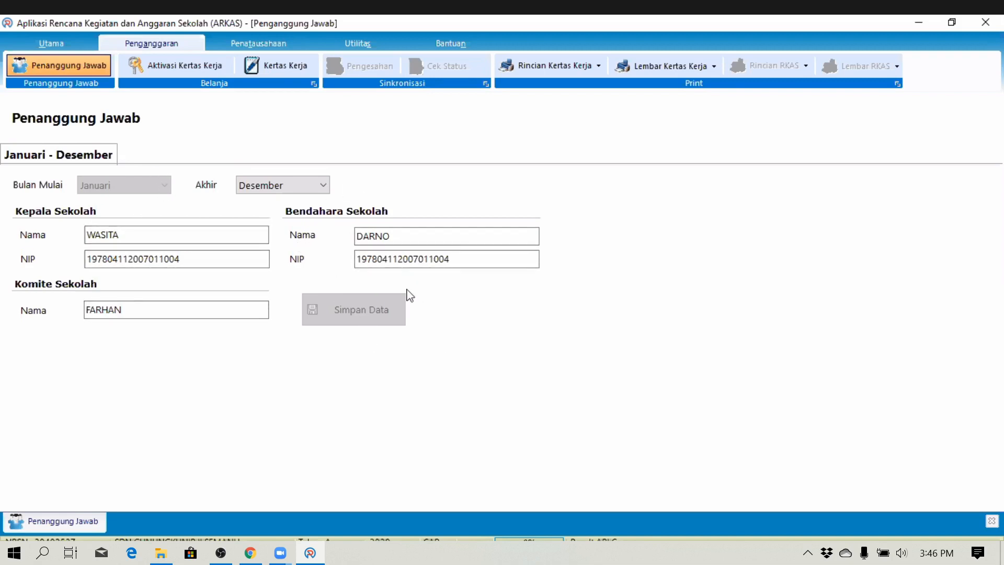
- Reselect Desember as the end month, confirm the change, and save the Penanggung Jawab data again
{"action": "left_click", "coordinate": [312, 186]}
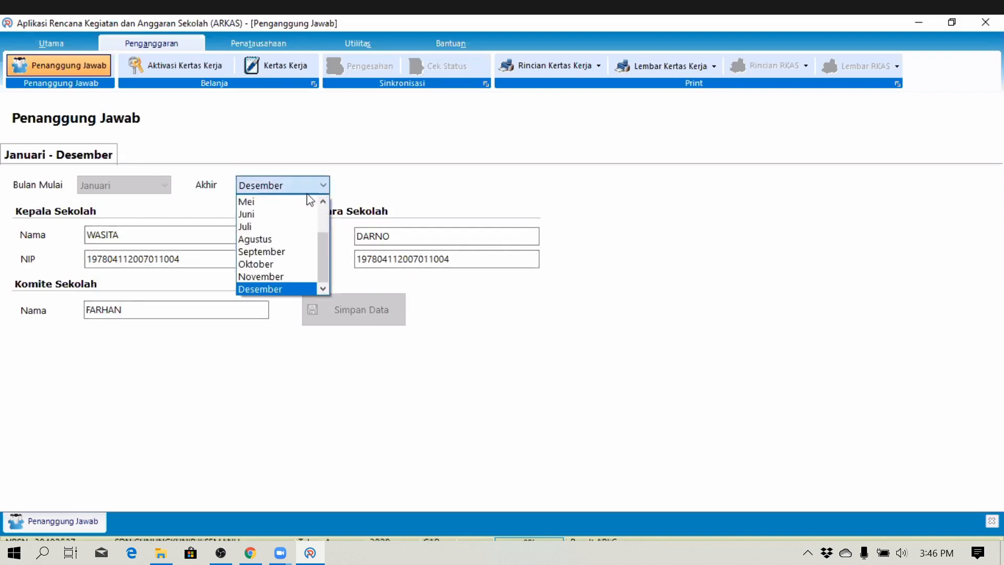
{"action": "left_click", "coordinate": [291, 290]}
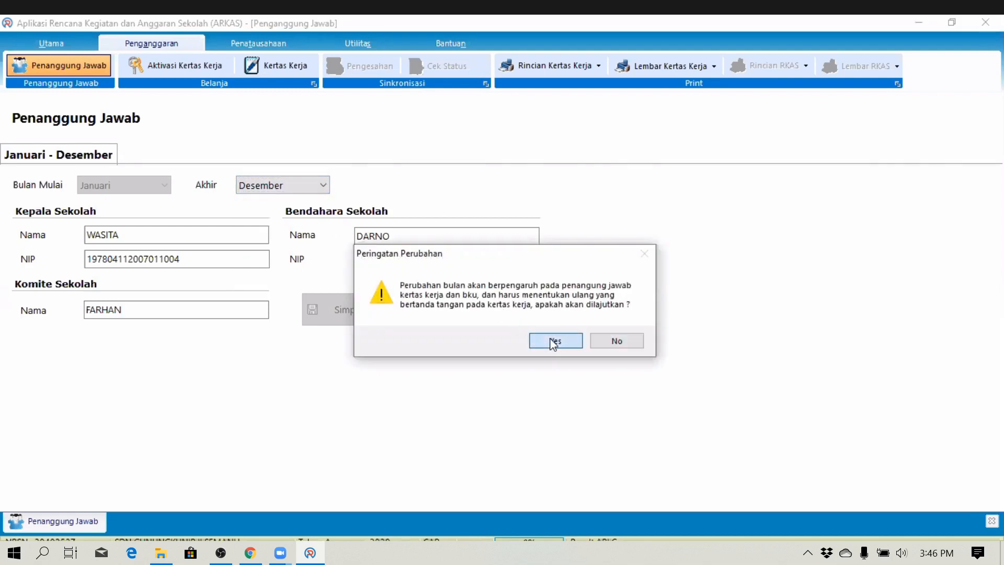
{"action": "left_click", "coordinate": [556, 340]}
{"action": "left_click", "coordinate": [368, 317]}
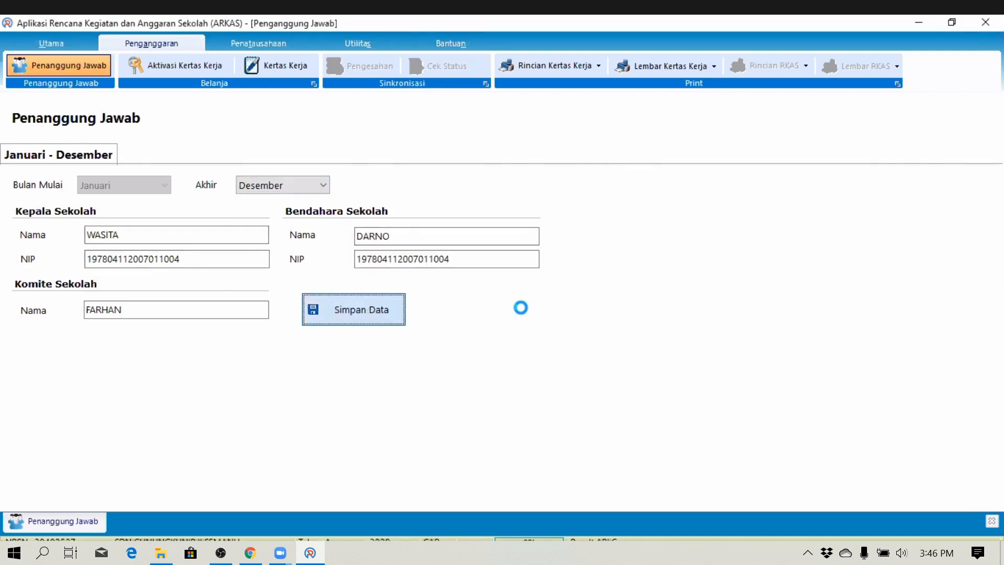
{"action": "left_click", "coordinate": [598, 293]}
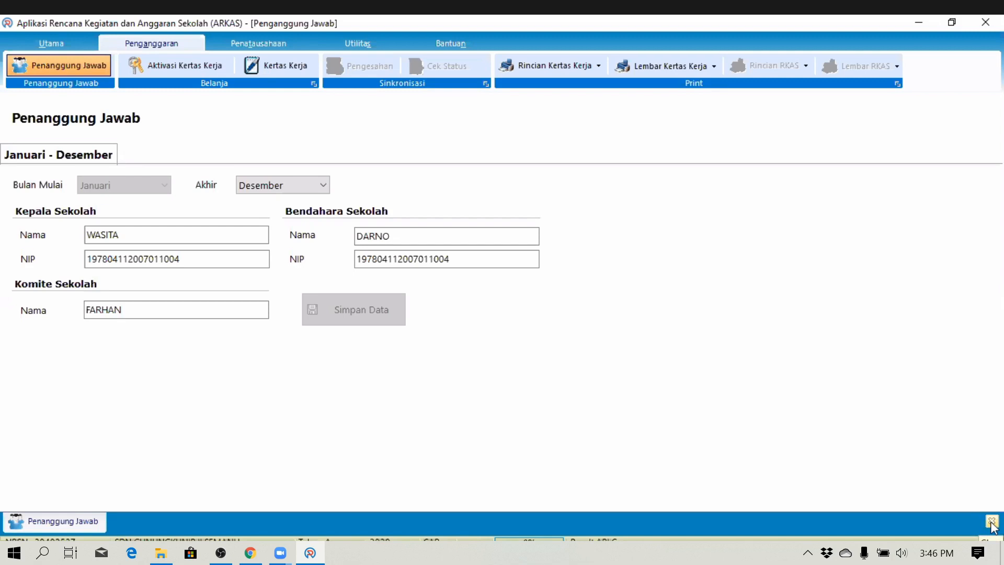
- Close the Penanggung Jawab child form and go to Aktivasi Kertas Kerja on the Penganggaran ribbon
{"action": "left_click", "coordinate": [992, 522]}
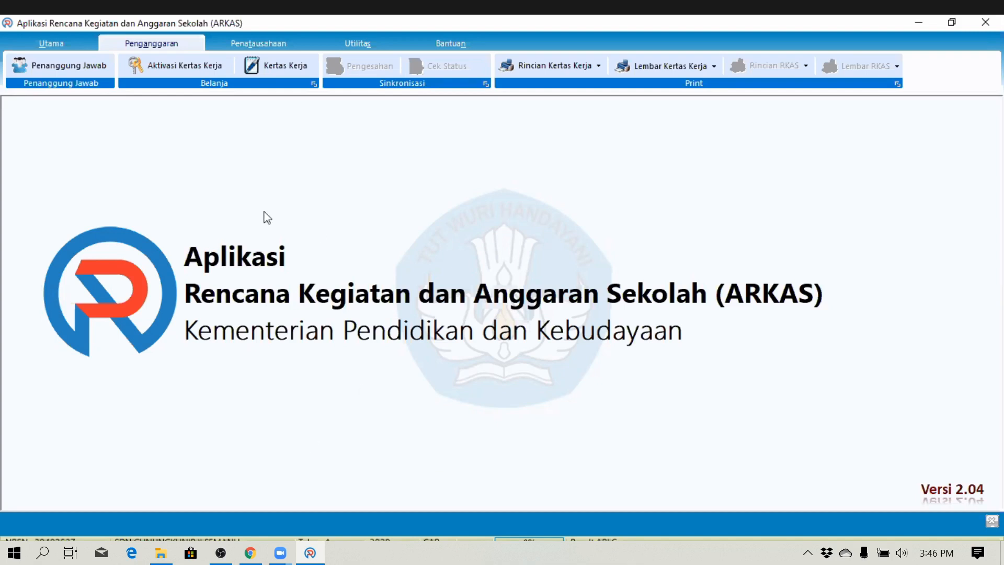
{"action": "left_click", "coordinate": [179, 77]}
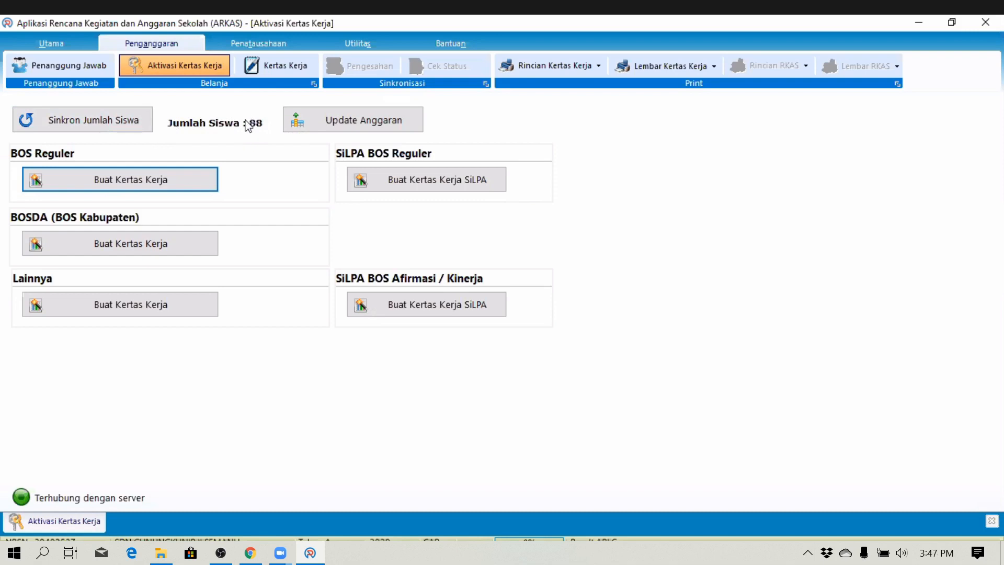
{"action": "left_click", "coordinate": [280, 553]}
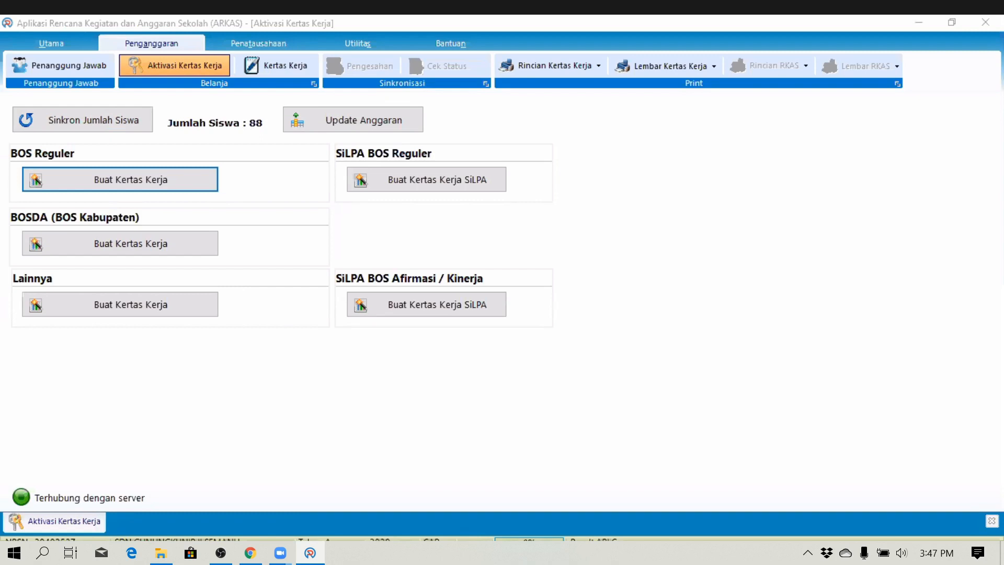
{"action": "left_click", "coordinate": [218, 225]}
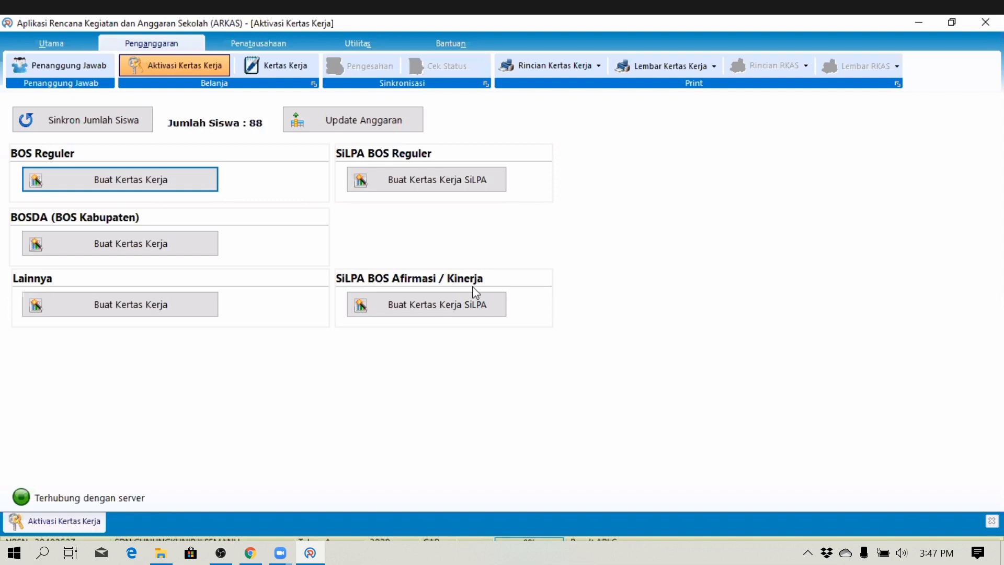
{"action": "left_click", "coordinate": [397, 305]}
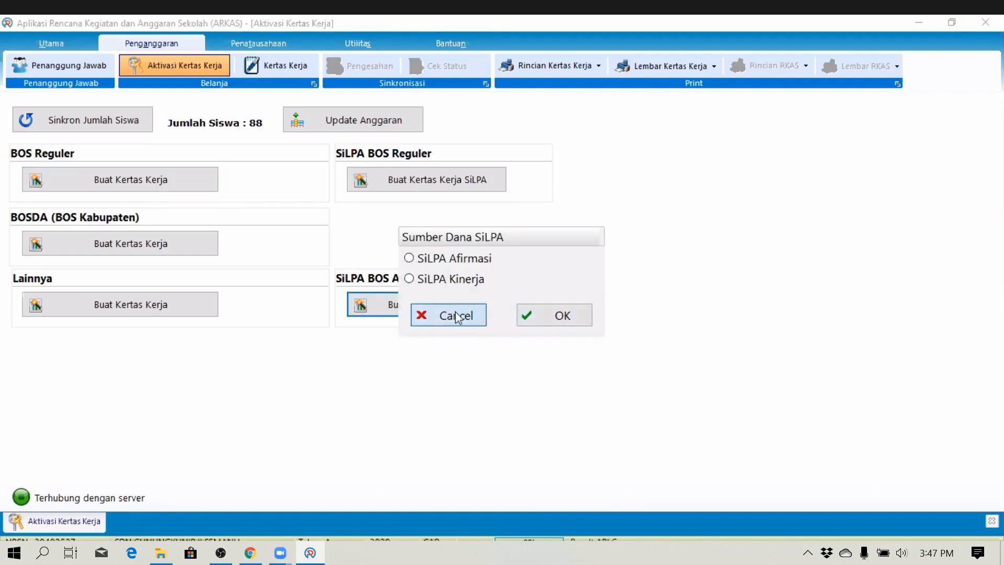
{"action": "key", "text": "Escape"}
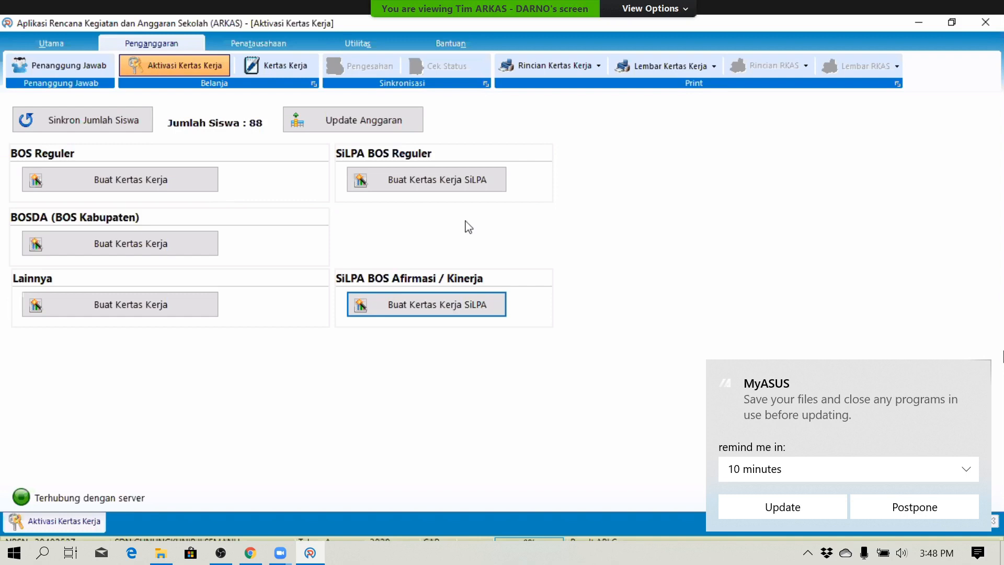
{"action": "left_click", "coordinate": [976, 375]}
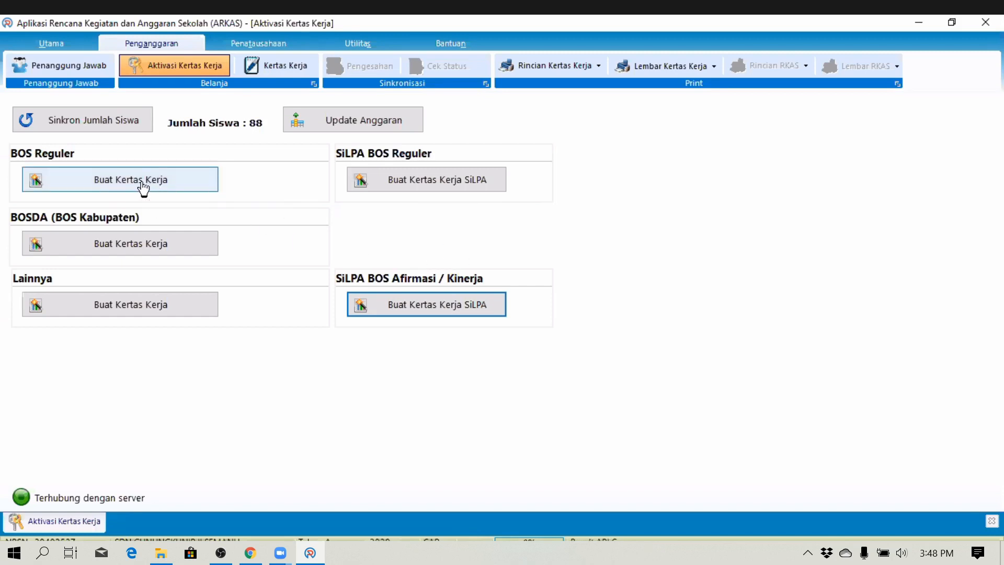
- Create the BOS Reguler worksheet, acknowledging the connection notice and accepting the 900.000 unit cost
{"action": "left_click", "coordinate": [107, 183]}
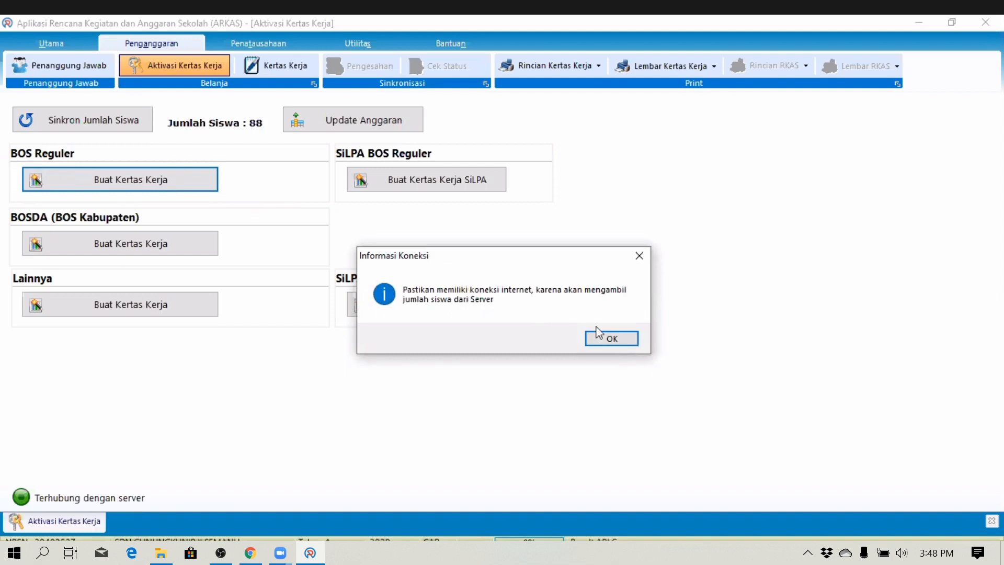
{"action": "left_click", "coordinate": [606, 345]}
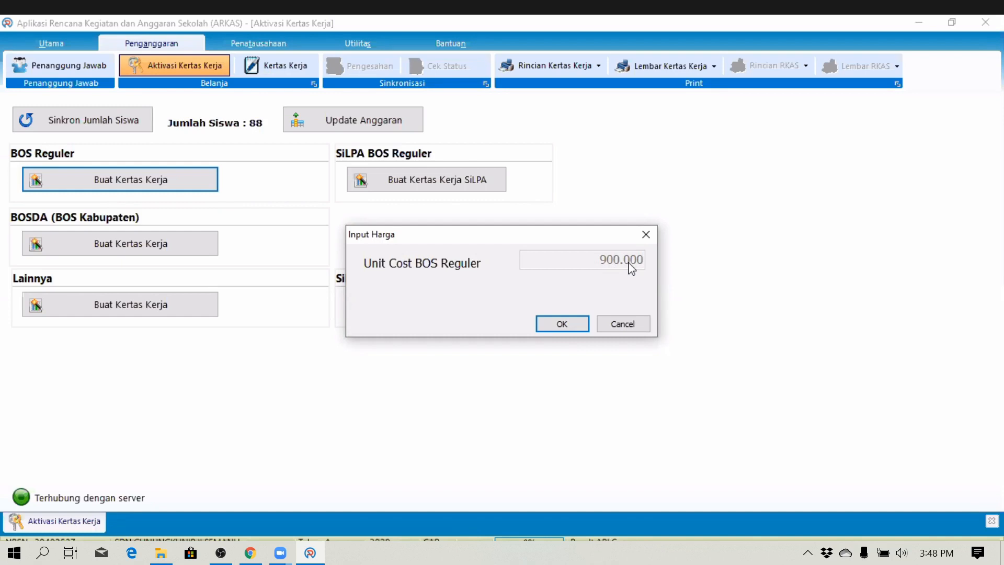
{"action": "left_click", "coordinate": [570, 325]}
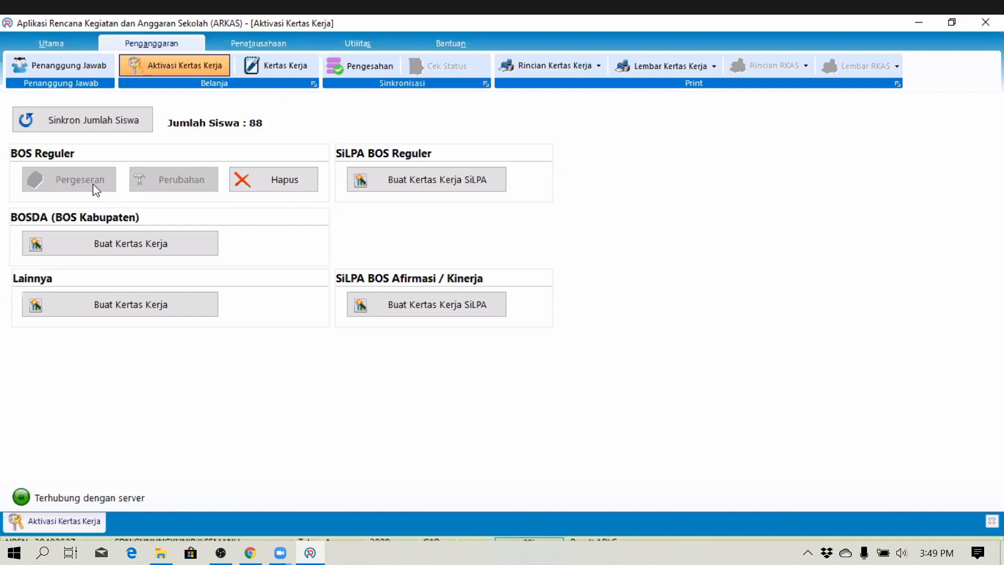
{"action": "key", "text": "alt+Tab"}
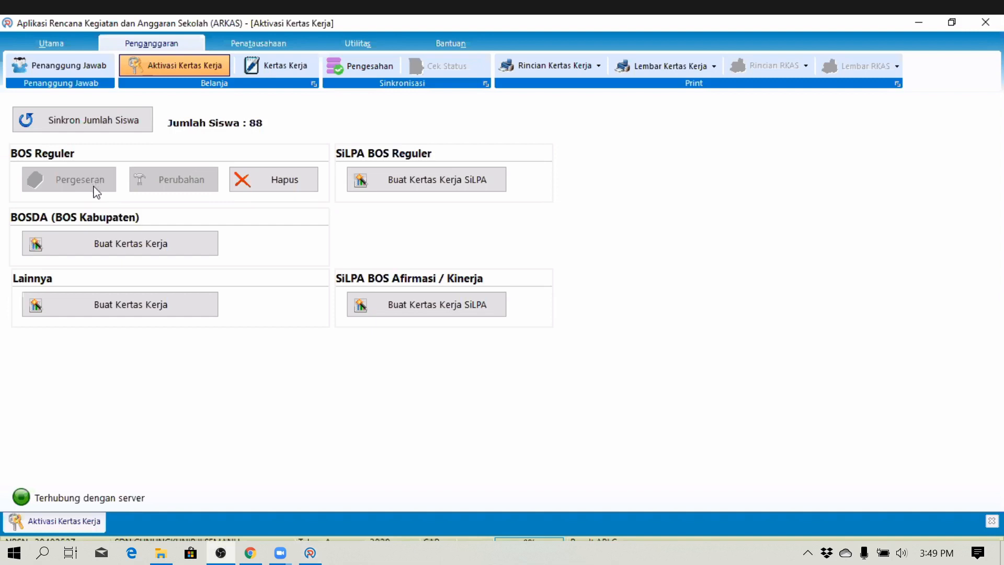
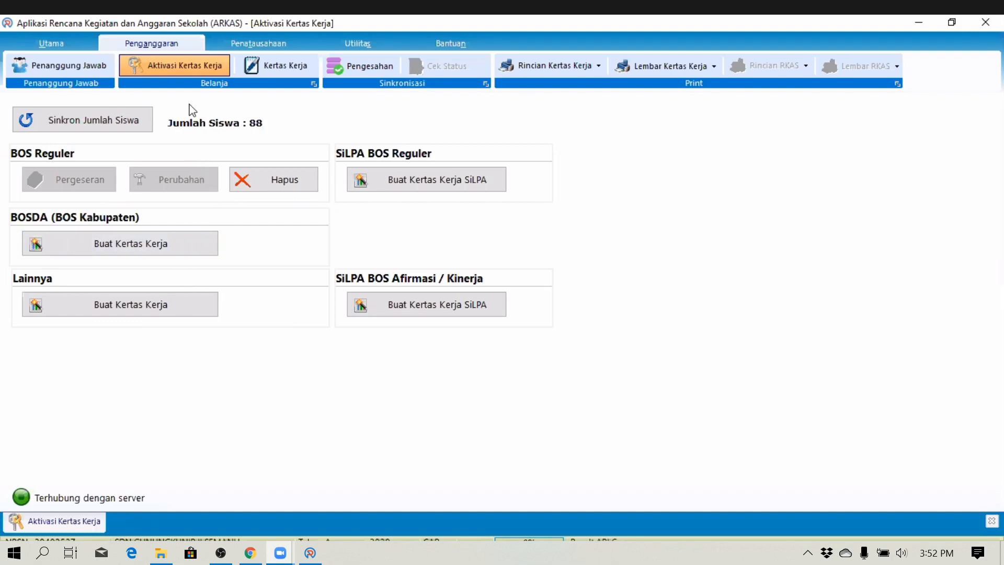
- Create the SiLPA BOS Reguler worksheet with the 164.208 remainder, then close Aktivasi Kertas Kerja
{"action": "left_click", "coordinate": [416, 181]}
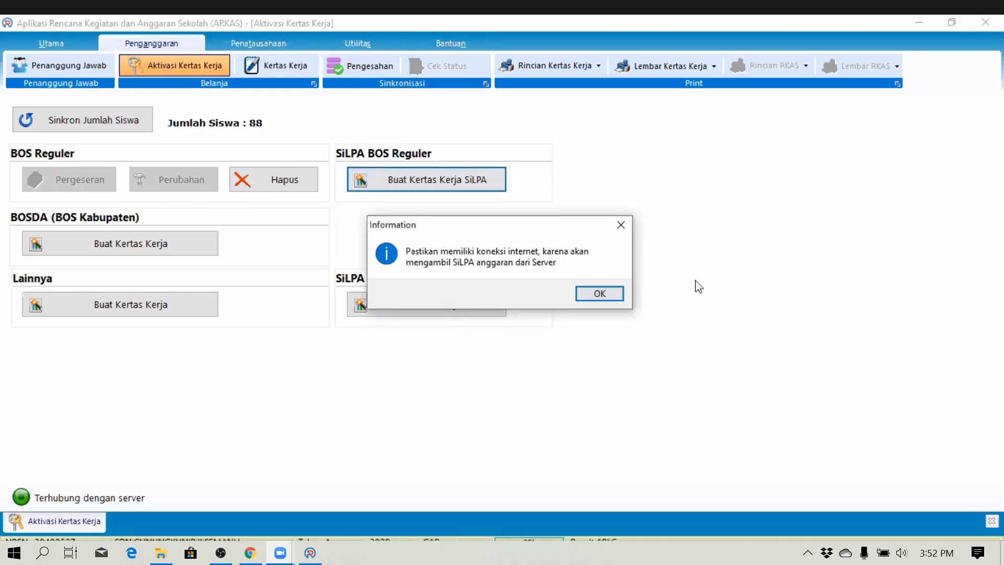
{"action": "key", "text": "Return"}
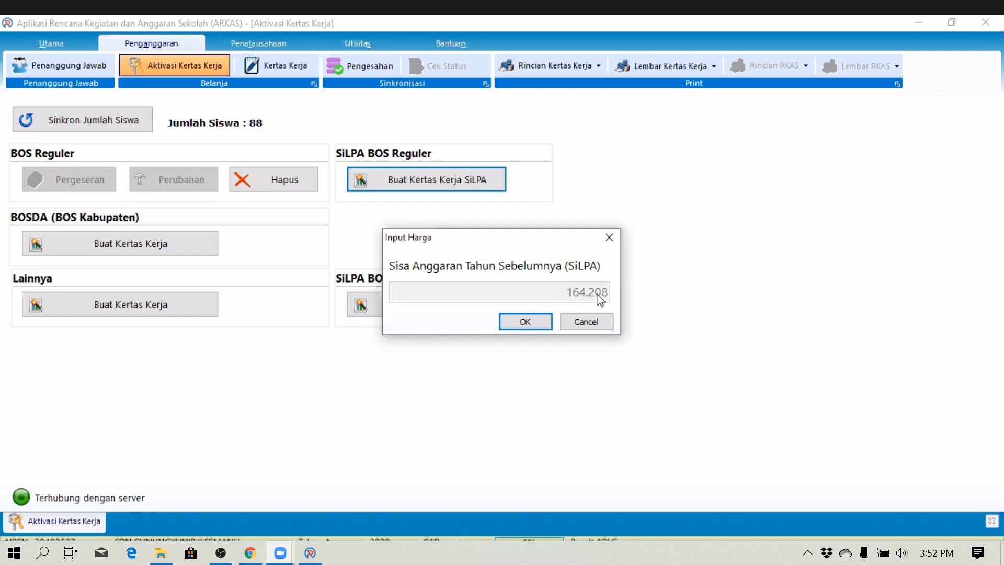
{"action": "left_click", "coordinate": [597, 327]}
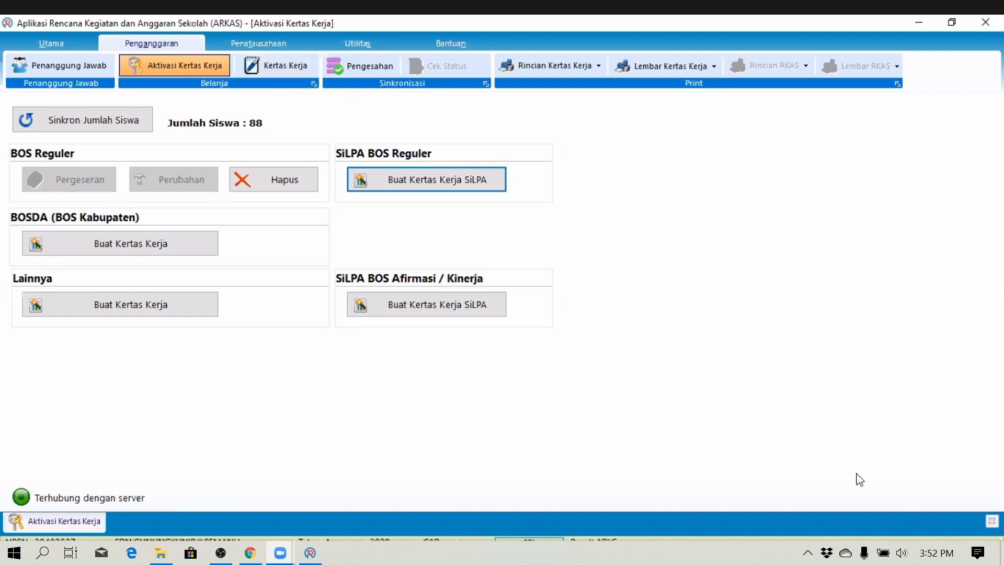
{"action": "left_click", "coordinate": [992, 522]}
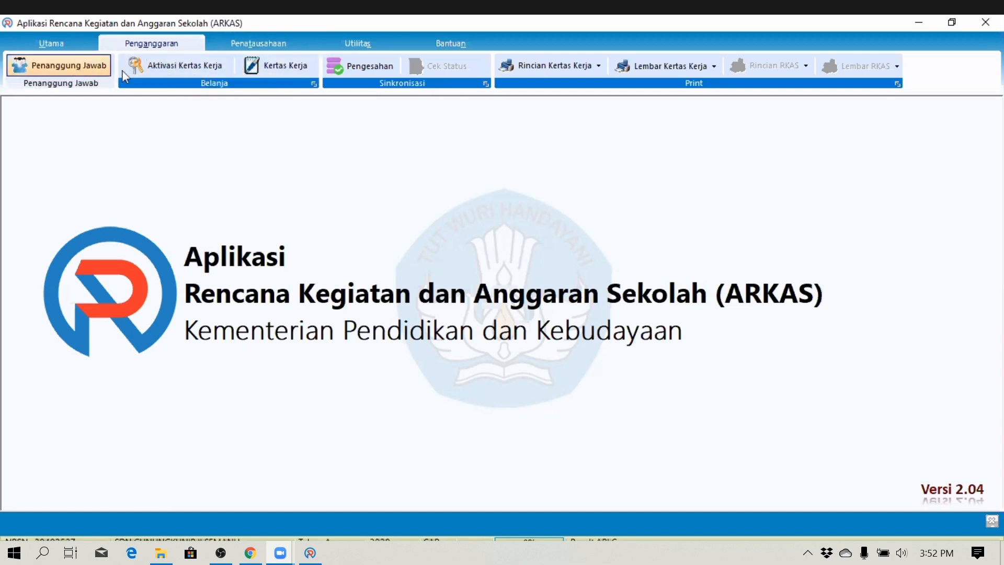
- Open Kertas Kerja from the Penganggaran ribbon with BOS Reguler as the Sumber Dana
{"action": "left_click", "coordinate": [269, 72]}
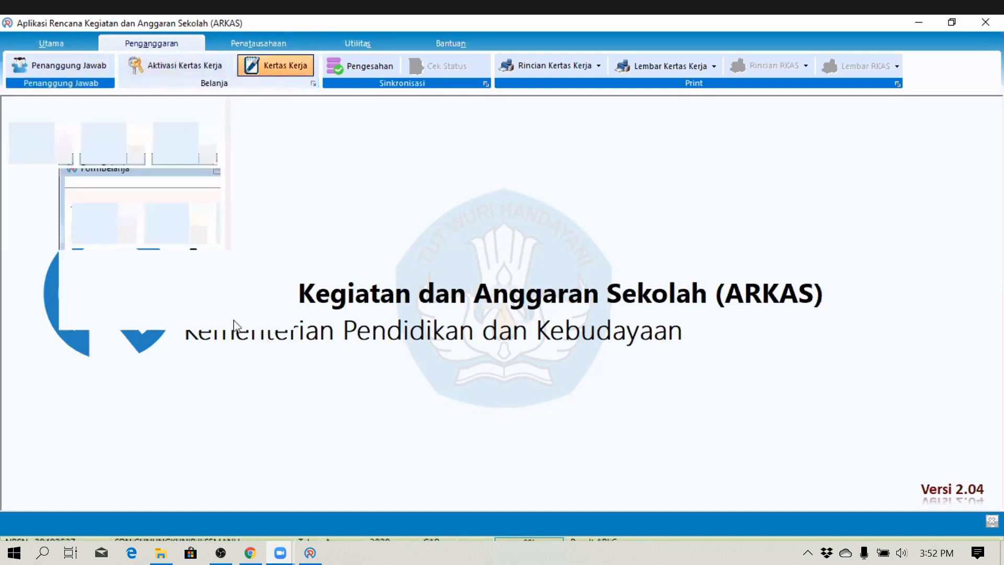
{"action": "left_click", "coordinate": [843, 119]}
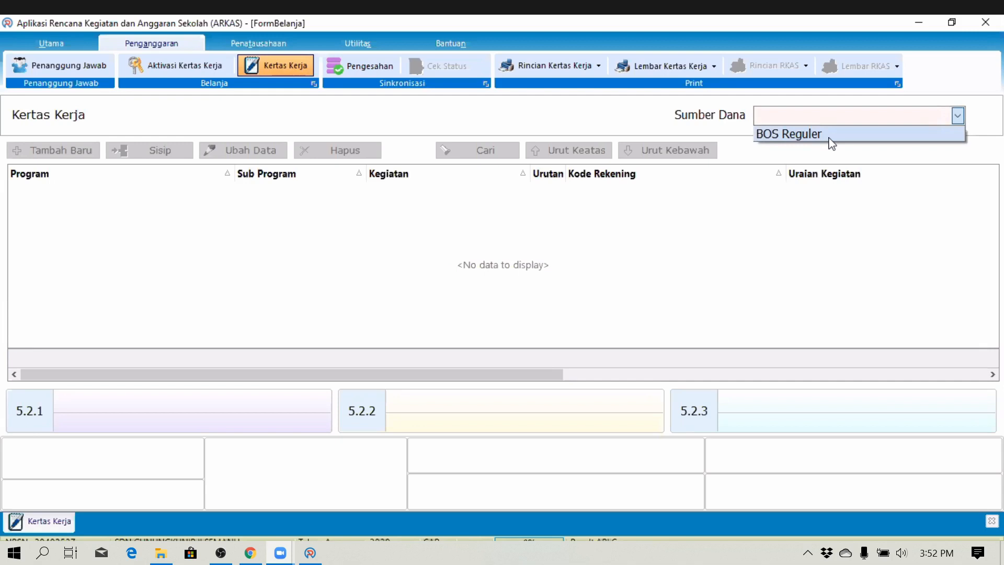
{"action": "left_click", "coordinate": [830, 142]}
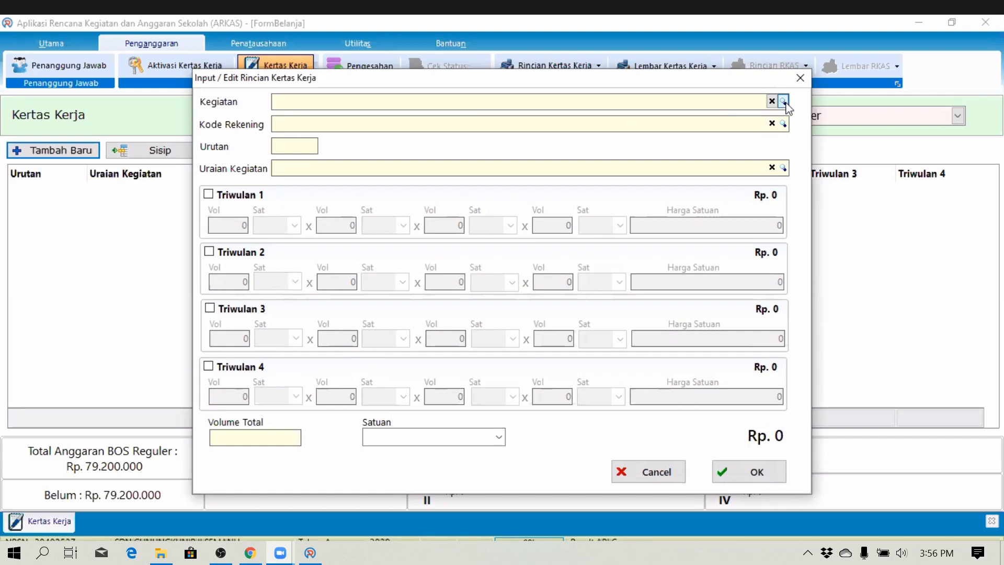
- In the Kegiatan lookup, search for 'try', 'ulangan' and 'g', clearing each search
{"action": "left_click", "coordinate": [784, 101]}
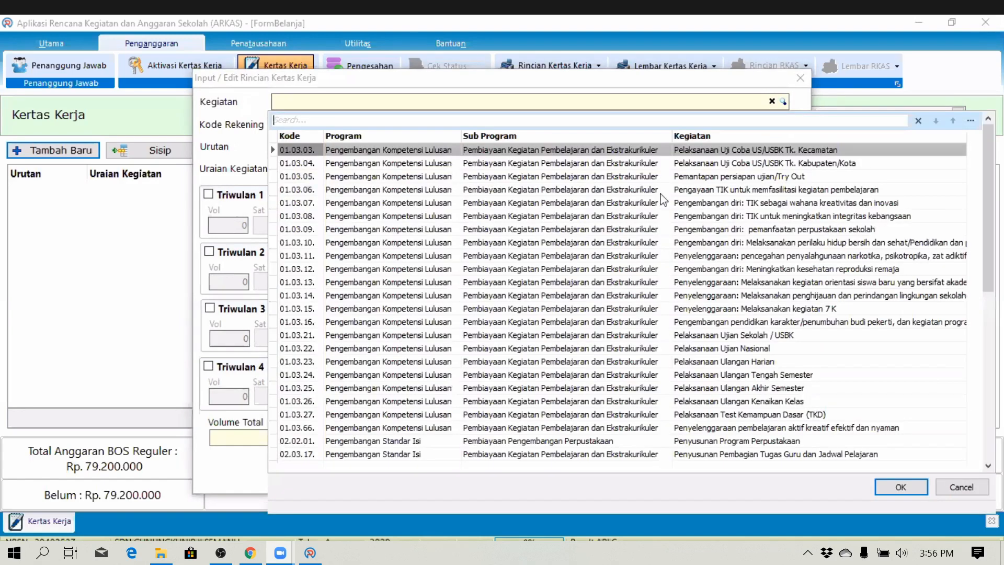
{"action": "left_click", "coordinate": [296, 124]}
{"action": "type", "text": "try"}
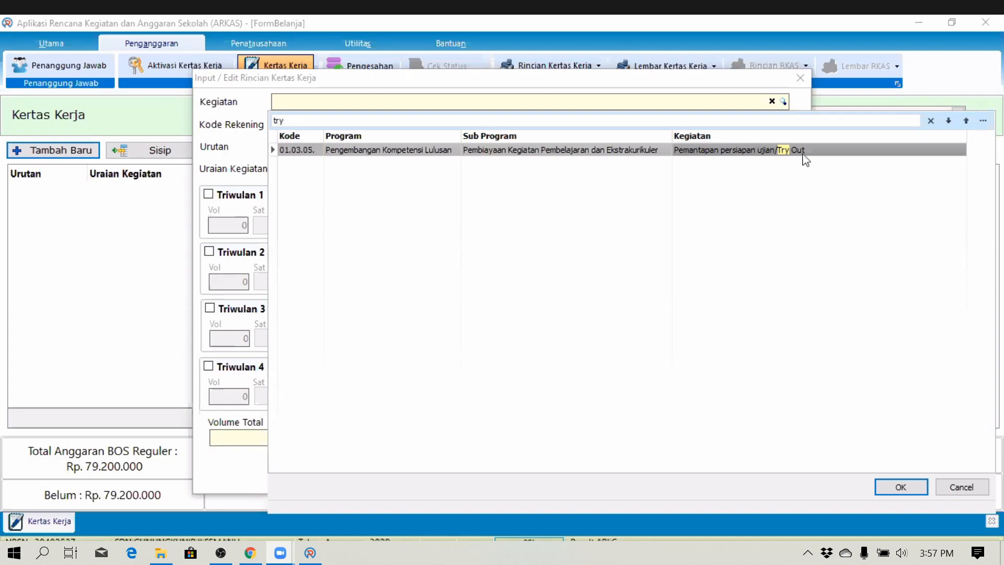
{"action": "key", "text": "BackSpace"}
{"action": "key", "text": "BackSpace"}
{"action": "key", "text": "BackSpace"}
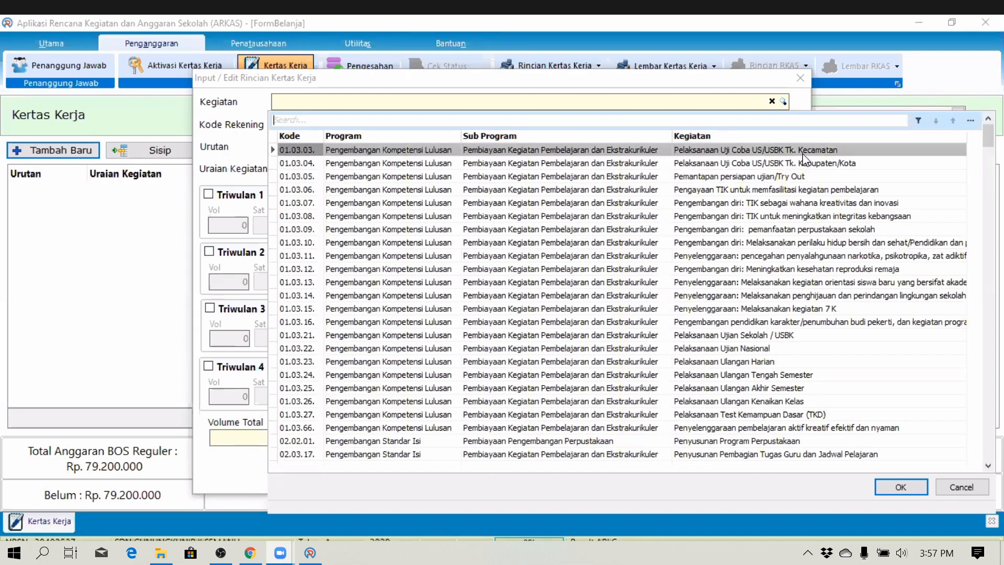
{"action": "type", "text": "ulangan"}
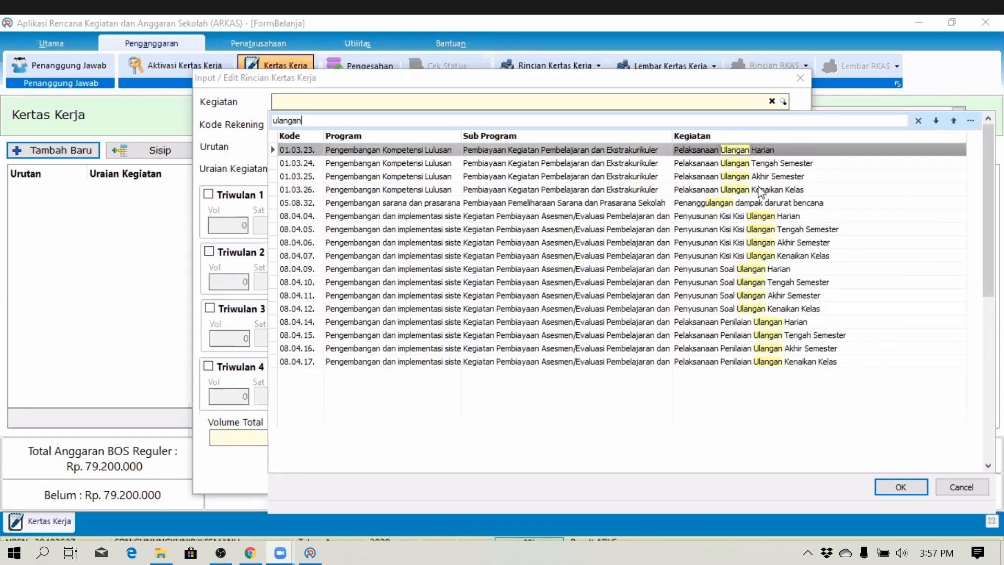
{"action": "key", "text": "BackSpace"}
{"action": "key", "text": "BackSpace"}
{"action": "key", "text": "BackSpace"}
{"action": "key", "text": "BackSpace"}
{"action": "key", "text": "BackSpace"}
{"action": "key", "text": "BackSpace"}
{"action": "key", "text": "BackSpace"}
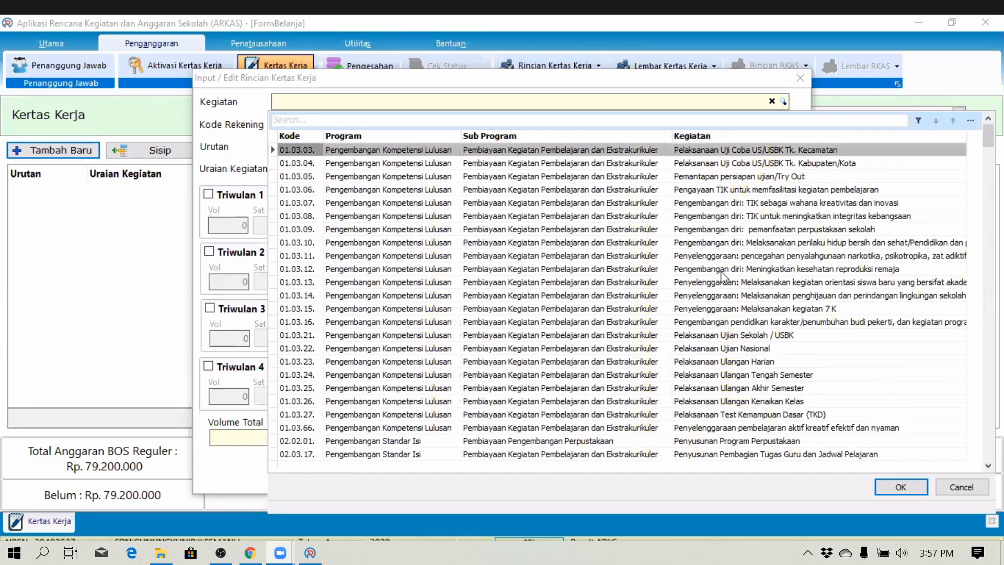
{"action": "type", "text": "g"}
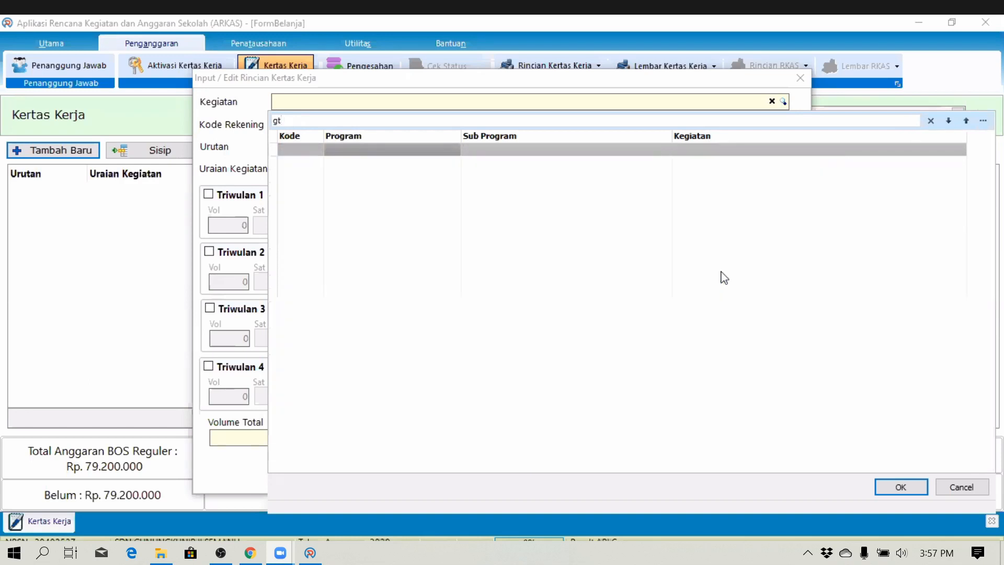
{"action": "key", "text": "BackSpace"}
- Search activities for 'honor' and choose 07.12.01 Pembayaran Honor Guru
{"action": "type", "text": "honor"}
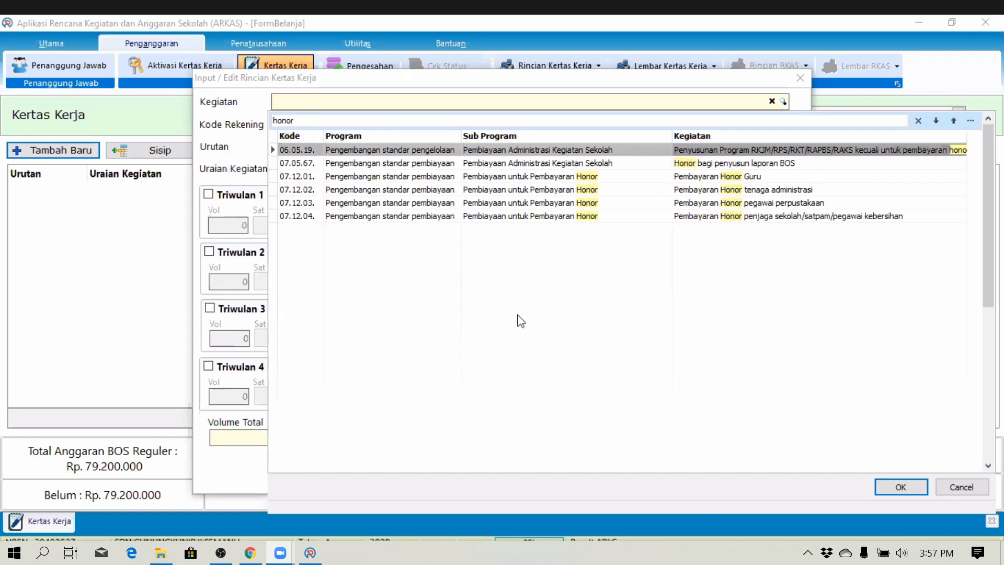
{"action": "double_click", "coordinate": [751, 178]}
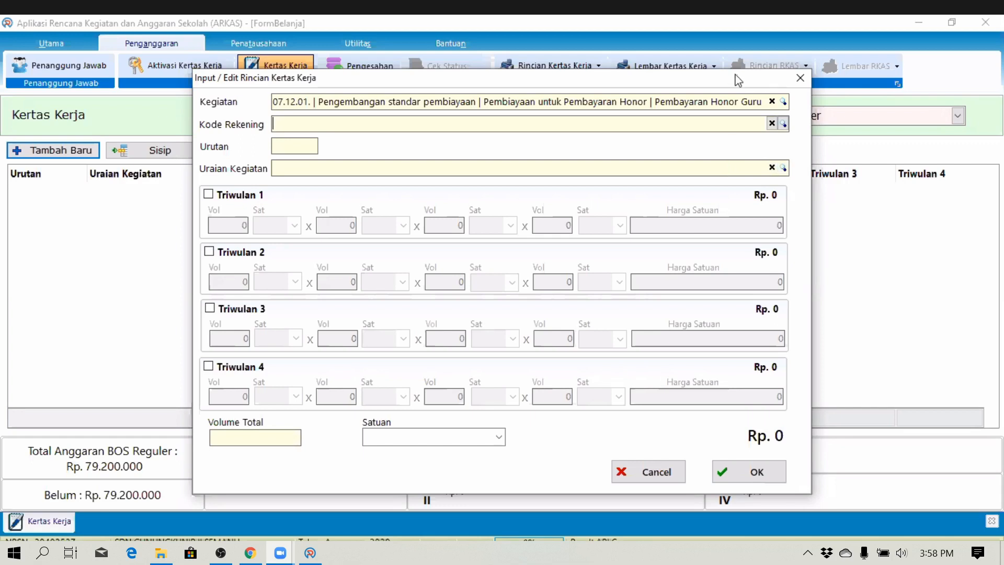
- Set the Kode Rekening to 5.2.1.02.001 Honorarium Tenaga Kontrak
{"action": "left_click", "coordinate": [783, 123]}
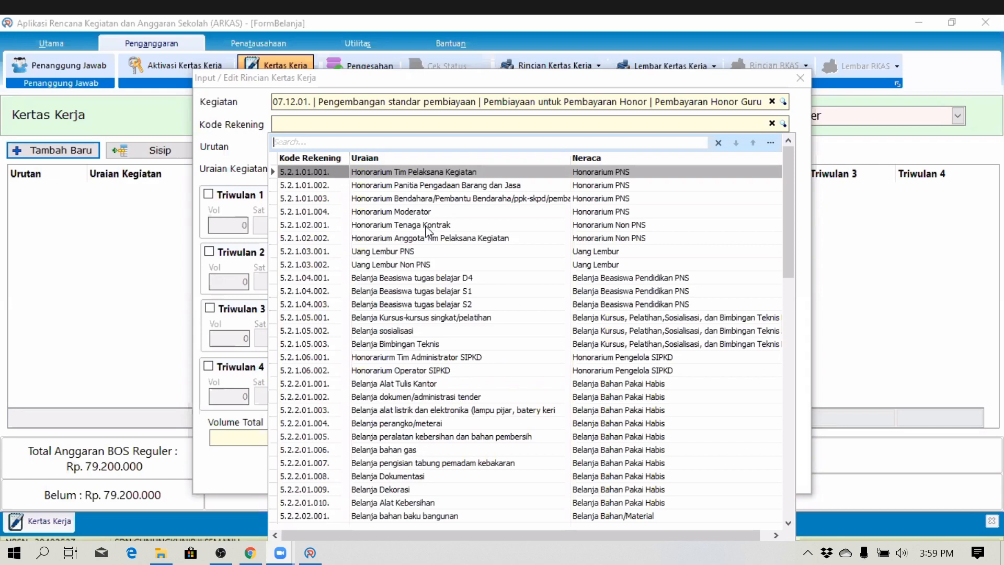
{"action": "left_click", "coordinate": [427, 225]}
{"action": "left_click", "coordinate": [426, 226]}
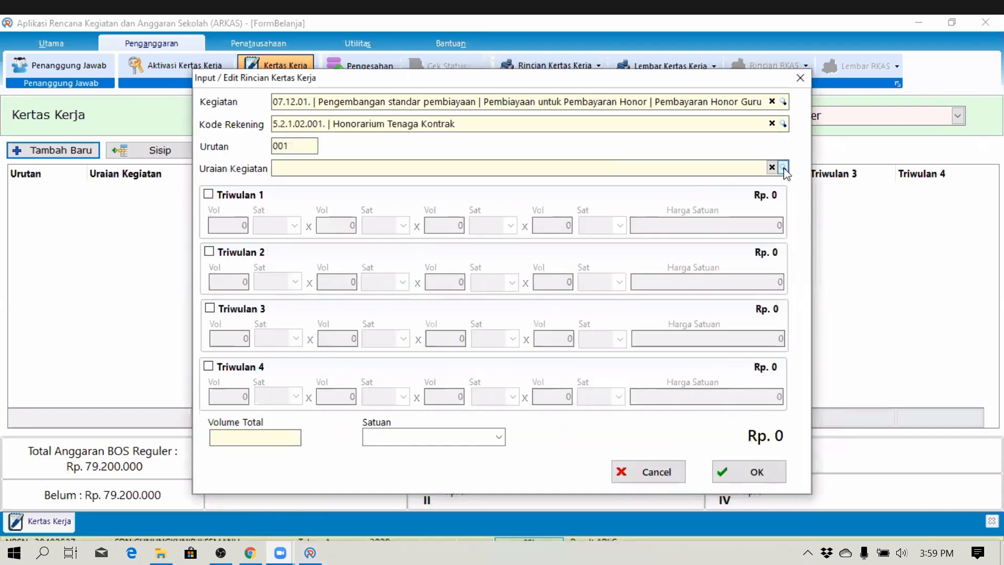
- Fill Uraian Kegiatan with the first teacher's name and NUPTK from the staff list
{"action": "left_click", "coordinate": [782, 167]}
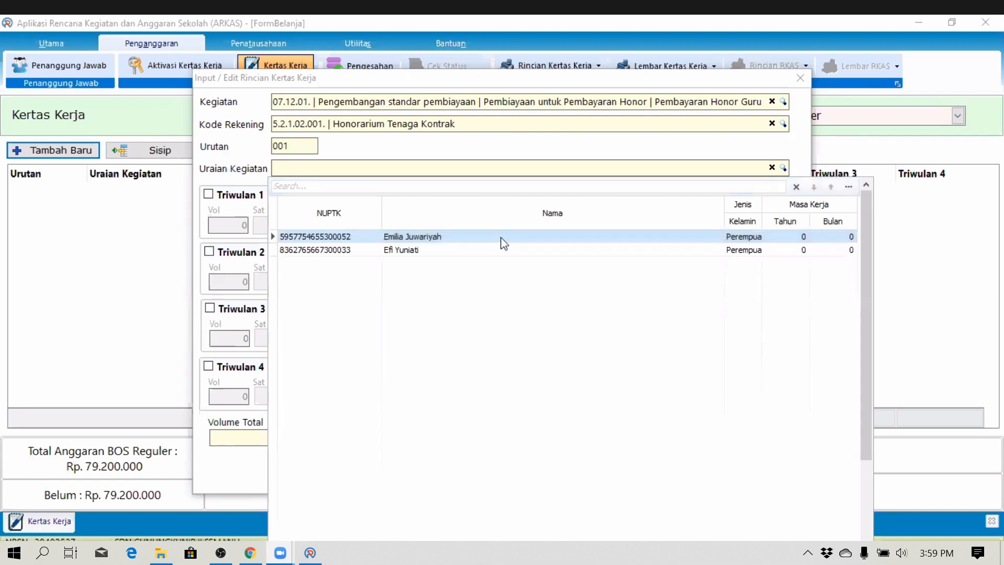
{"action": "key", "text": "Return"}
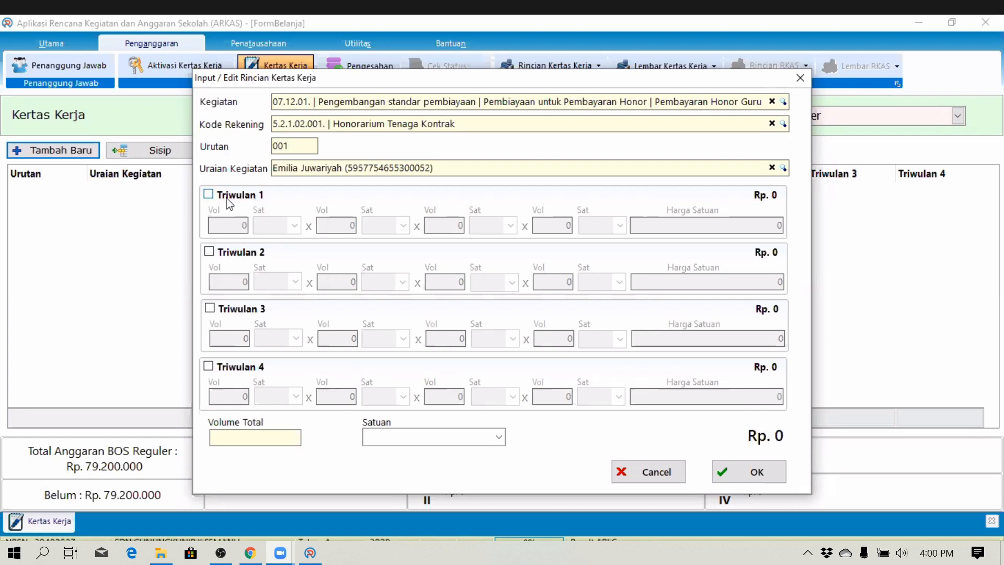
- Tick Triwulan 2, Triwulan 3 and Triwulan 4 alongside Triwulan 1
{"action": "left_click", "coordinate": [250, 253]}
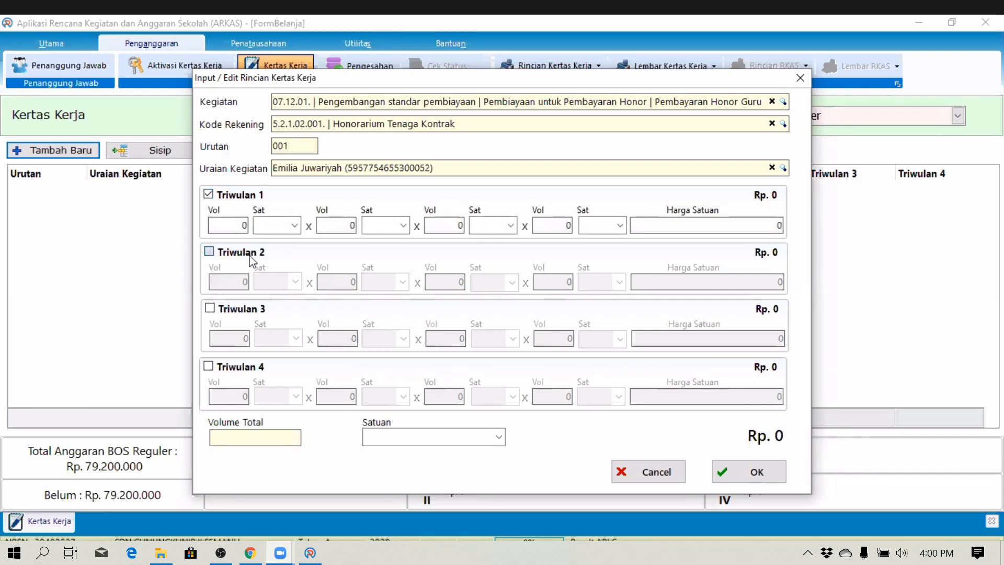
{"action": "left_click", "coordinate": [238, 310]}
{"action": "left_click", "coordinate": [238, 368]}
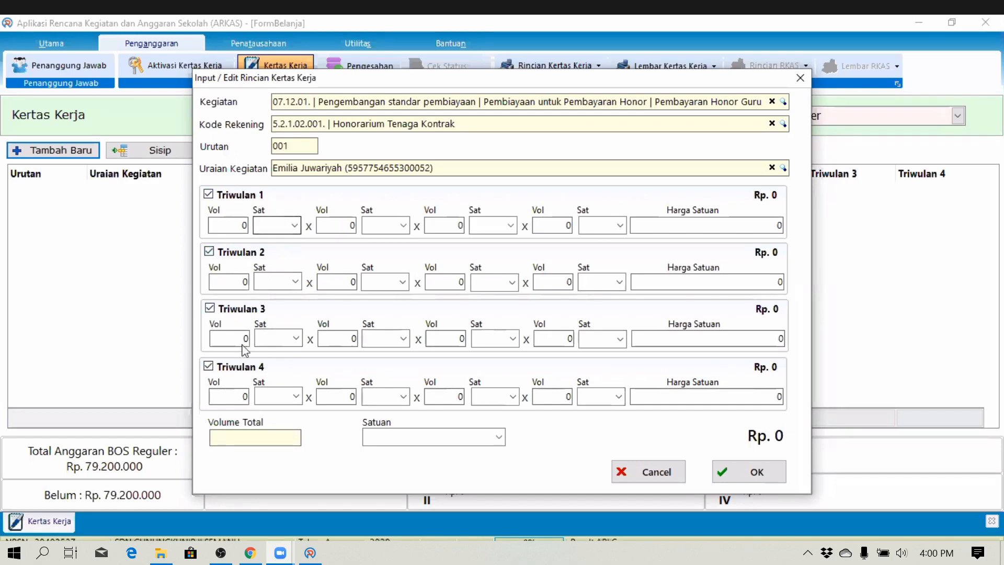
{"action": "double_click", "coordinate": [244, 225]}
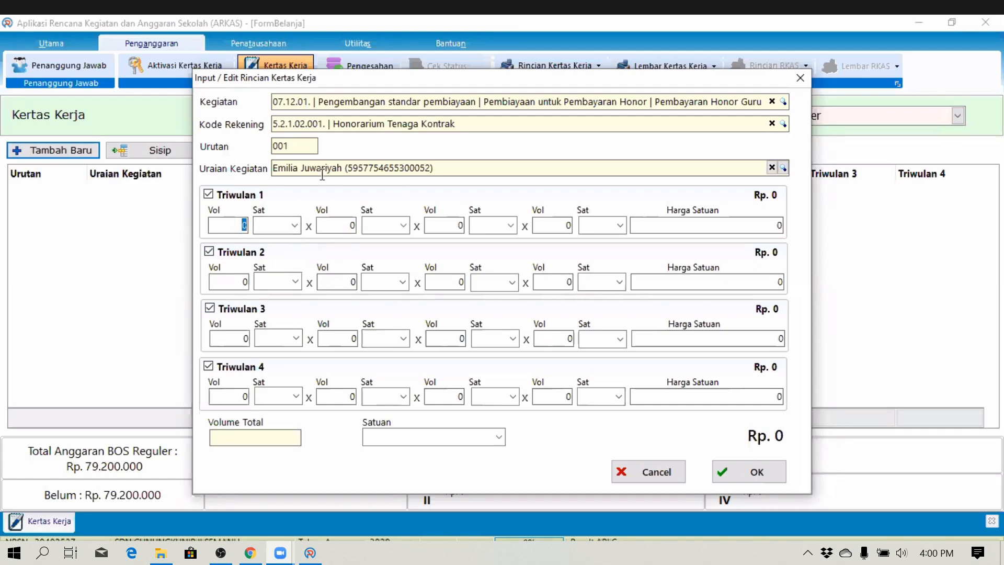
{"action": "type", "text": "1"}
{"action": "key", "text": "Tab"}
{"action": "type", "text": "Orang"}
{"action": "key", "text": "Tab"}
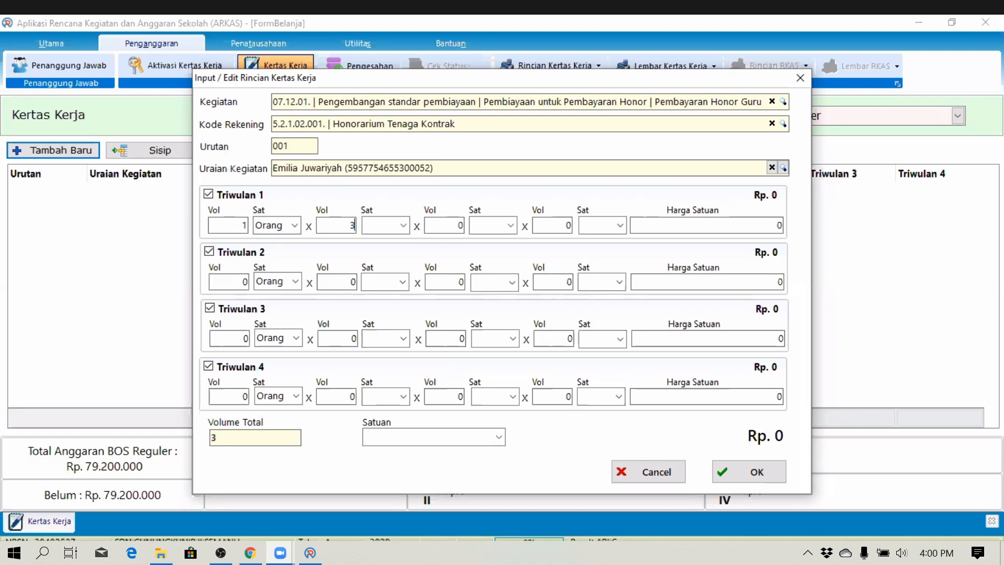
{"action": "type", "text": "Bulan"}
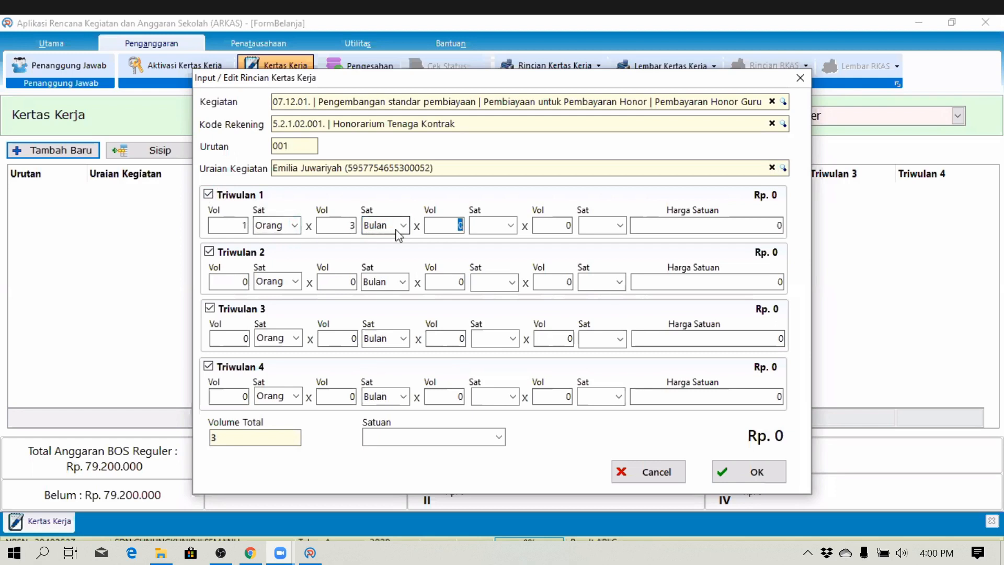
{"action": "left_click", "coordinate": [780, 225]}
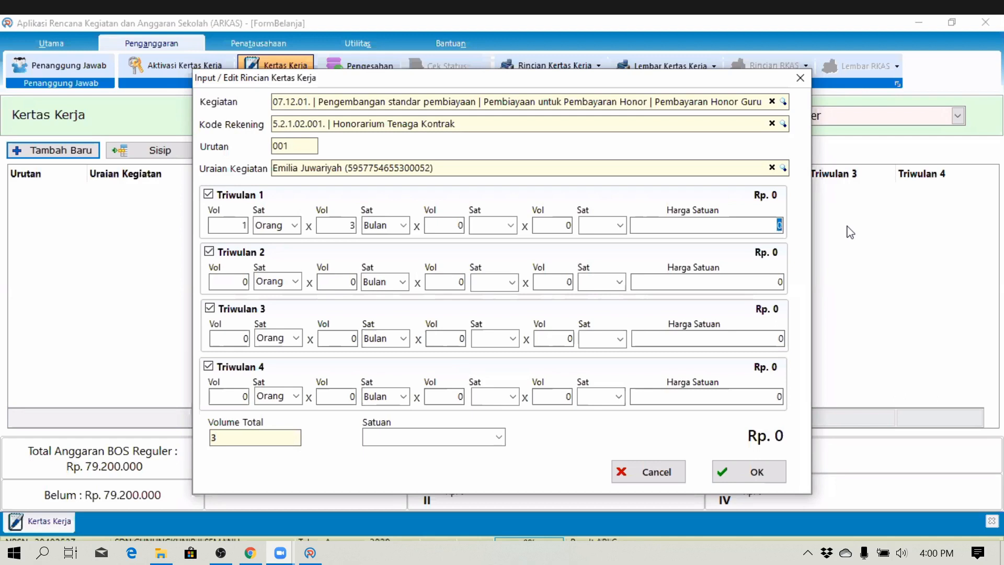
{"action": "type", "text": "1570000000"}
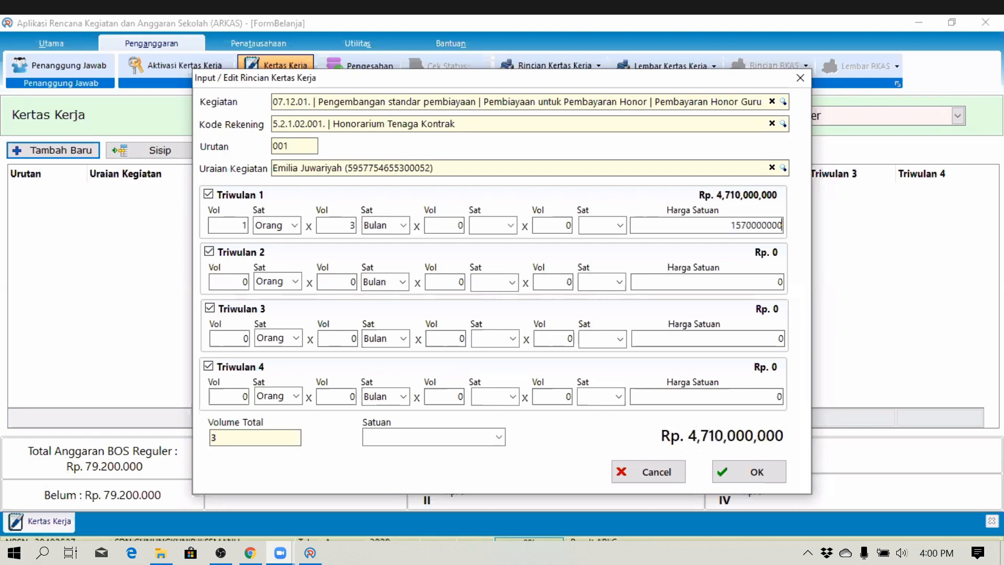
- Set Triwulan 2, 3 and 4 volumes to 1 Orang × 3 Bulan
{"action": "left_click", "coordinate": [240, 283]}
{"action": "left_click_drag", "start_coordinate": [239, 283], "coordinate": [267, 283]}
{"action": "type", "text": "1"}
{"action": "left_click_drag", "start_coordinate": [352, 277], "coordinate": [399, 279]}
{"action": "type", "text": "3"}
{"action": "left_click_drag", "start_coordinate": [227, 335], "coordinate": [403, 340]}
{"action": "type", "text": "13"}
{"action": "left_click_drag", "start_coordinate": [233, 395], "coordinate": [381, 394]}
{"action": "type", "text": "13"}
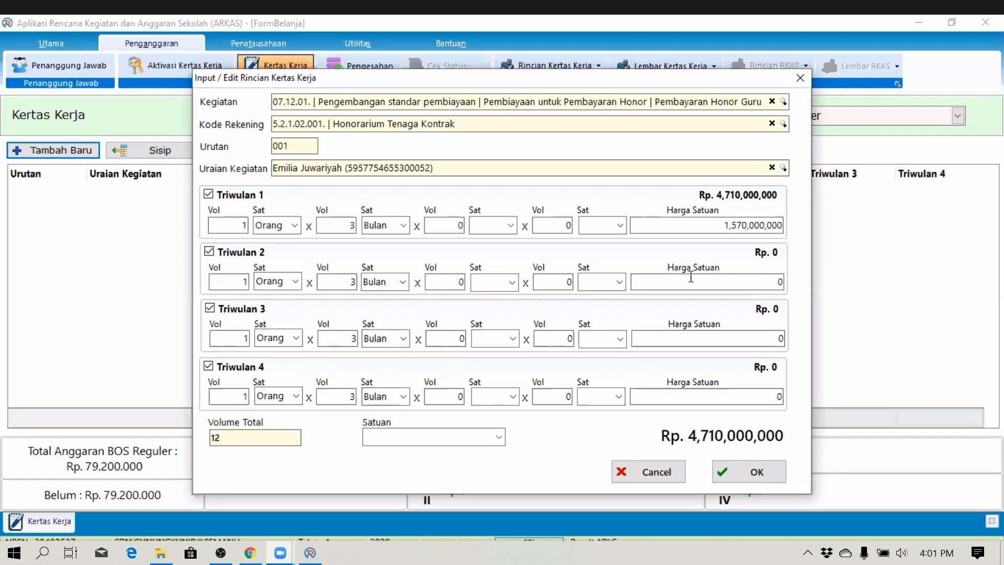
- Copy the 1,570,000,000 unit price into Triwulan 2, 3 and 4 Harga Satuan
{"action": "left_click_drag", "start_coordinate": [715, 226], "coordinate": [802, 224]}
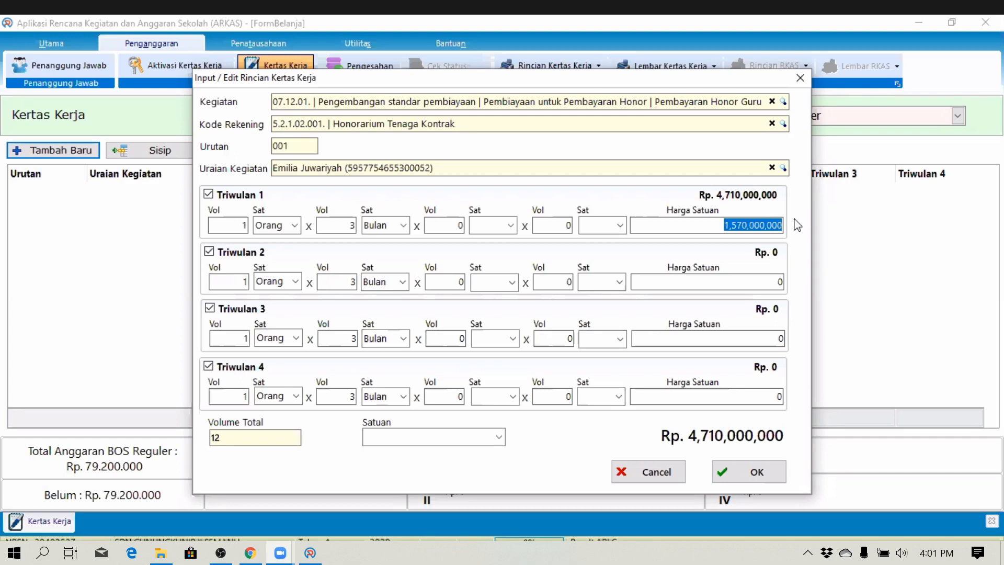
{"action": "key", "text": "ctrl+c"}
{"action": "left_click_drag", "start_coordinate": [747, 279], "coordinate": [805, 281]}
{"action": "key", "text": "ctrl+v"}
{"action": "left_click_drag", "start_coordinate": [769, 338], "coordinate": [820, 337]}
{"action": "key", "text": "ctrl+v"}
{"action": "left_click_drag", "start_coordinate": [753, 396], "coordinate": [822, 405]}
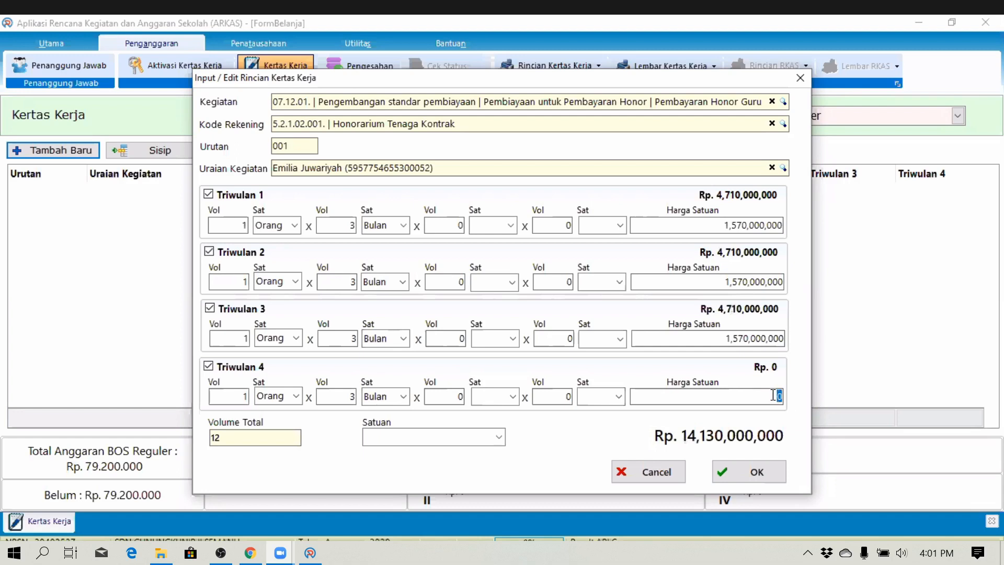
{"action": "key", "text": "ctrl+v"}
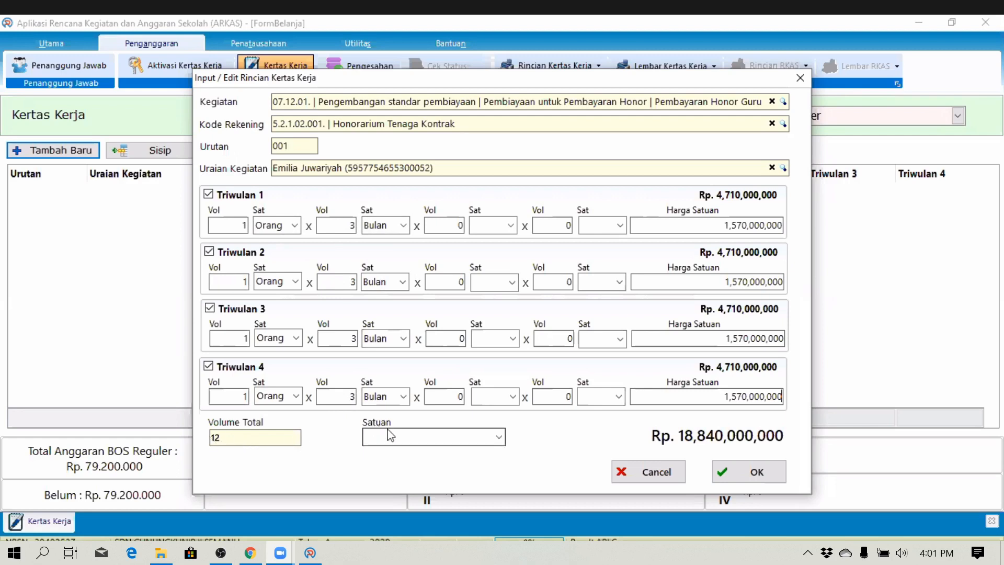
- Set the Satuan to Orang Bulan and submit the honorarium entry
{"action": "left_click", "coordinate": [433, 436]}
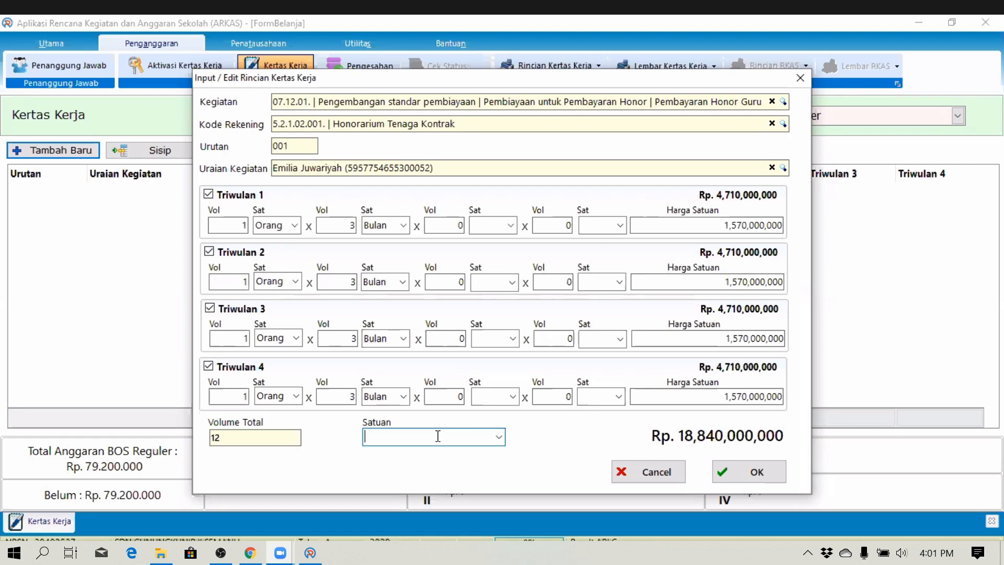
{"action": "type", "text": "Orang"}
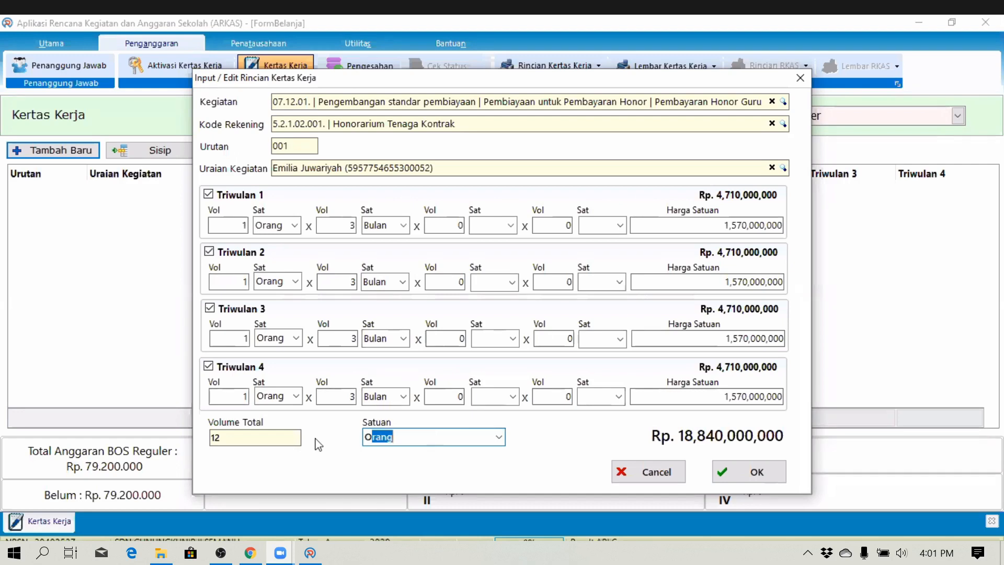
{"action": "type", "text": " Bulan"}
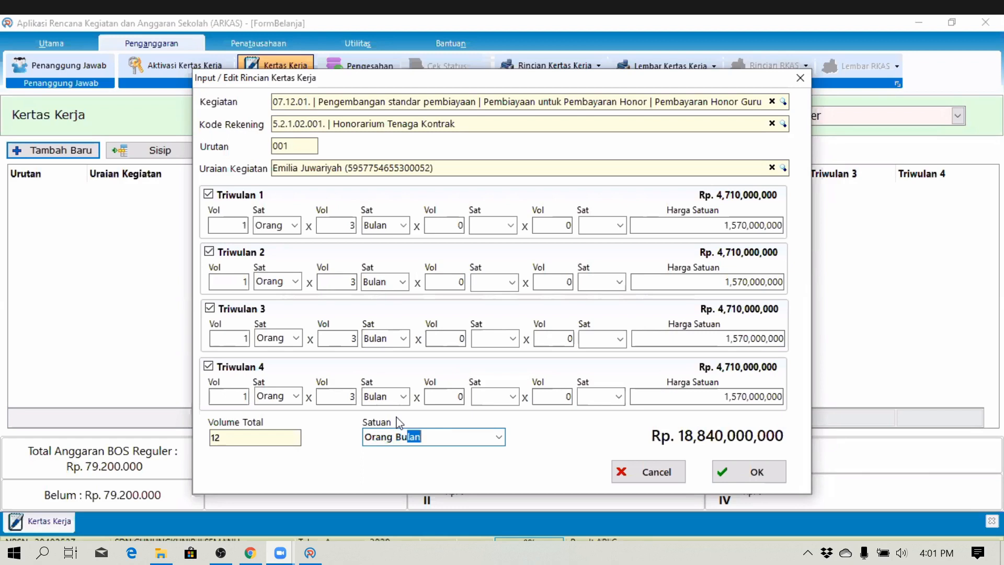
{"action": "key", "text": "Tab"}
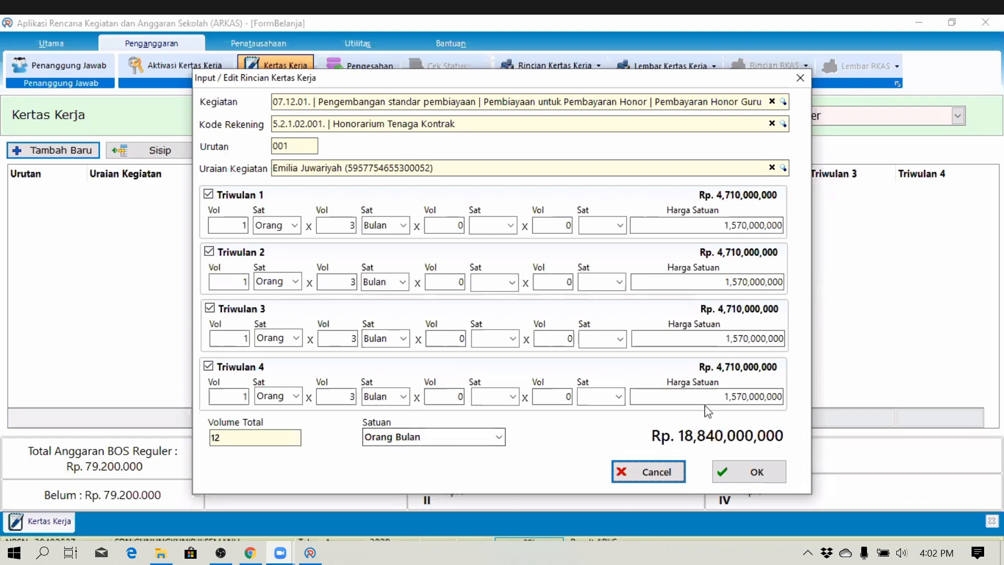
{"action": "left_click", "coordinate": [753, 473]}
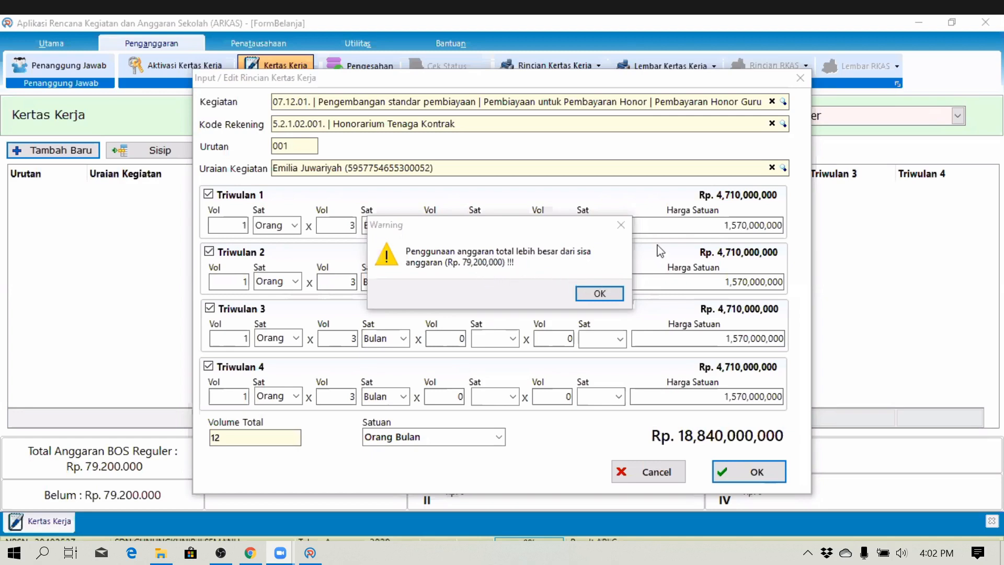
- Dismiss the over-budget warning and select Triwulan 1's Harga Satuan value for correction
{"action": "left_click", "coordinate": [586, 300]}
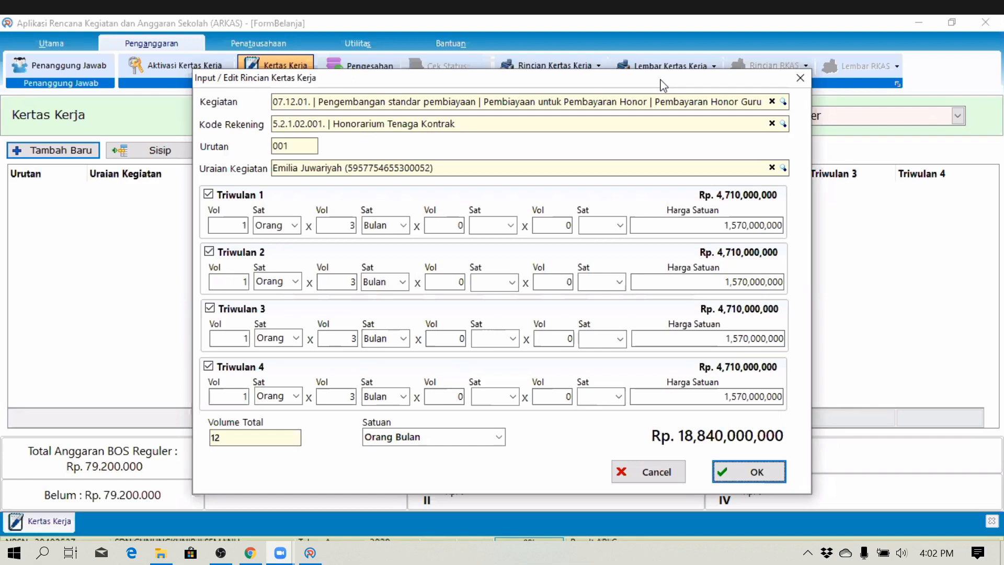
{"action": "left_click_drag", "start_coordinate": [663, 84], "coordinate": [688, 65]}
{"action": "left_click", "coordinate": [747, 205]}
{"action": "double_click", "coordinate": [770, 205]}
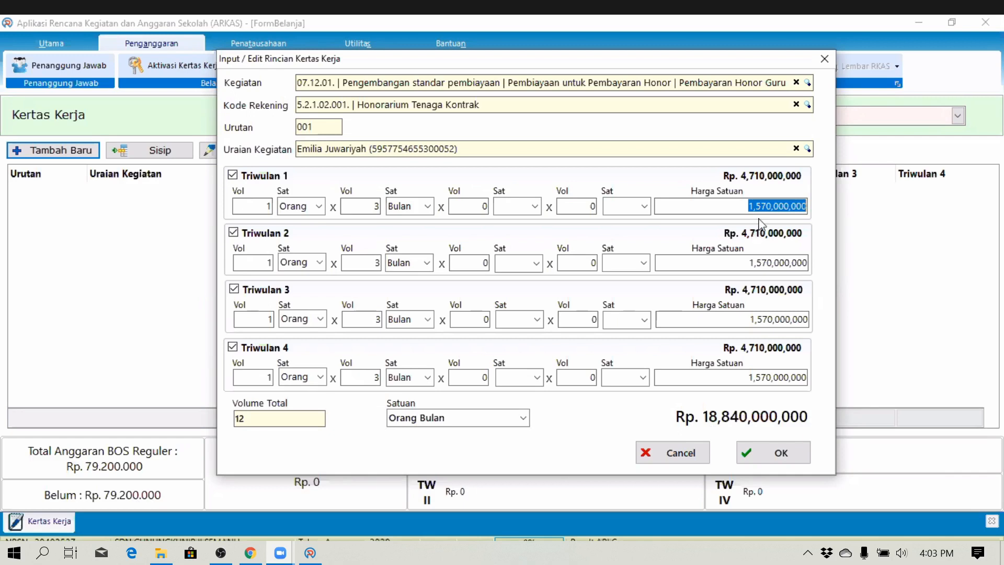
- Set the unit price of all four quarters to 1,570,000 and save the honorarium entry at Rp 18,840,000
{"action": "type", "text": "1570000"}
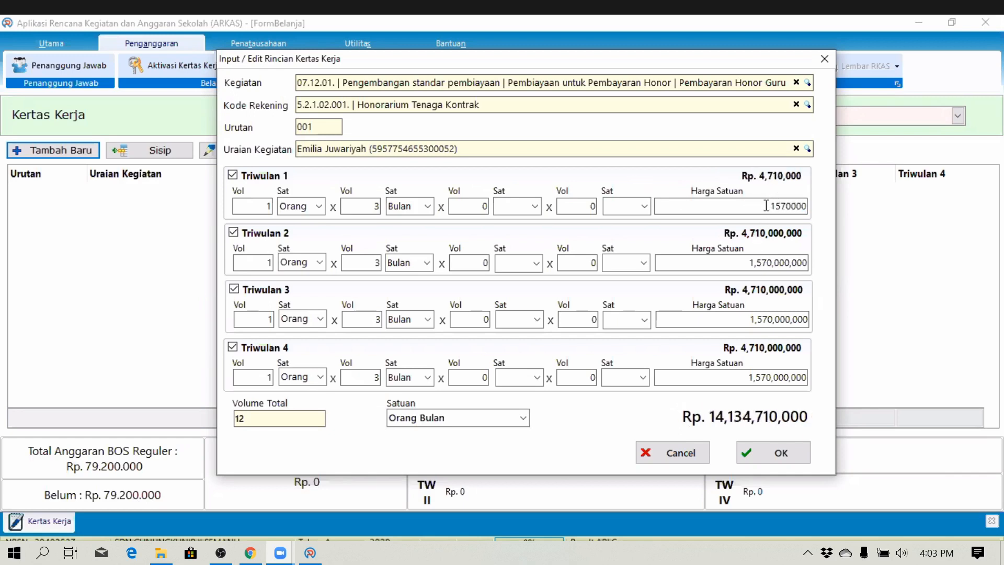
{"action": "left_click_drag", "start_coordinate": [766, 205], "coordinate": [847, 205]}
{"action": "left_click_drag", "start_coordinate": [748, 262], "coordinate": [854, 255]}
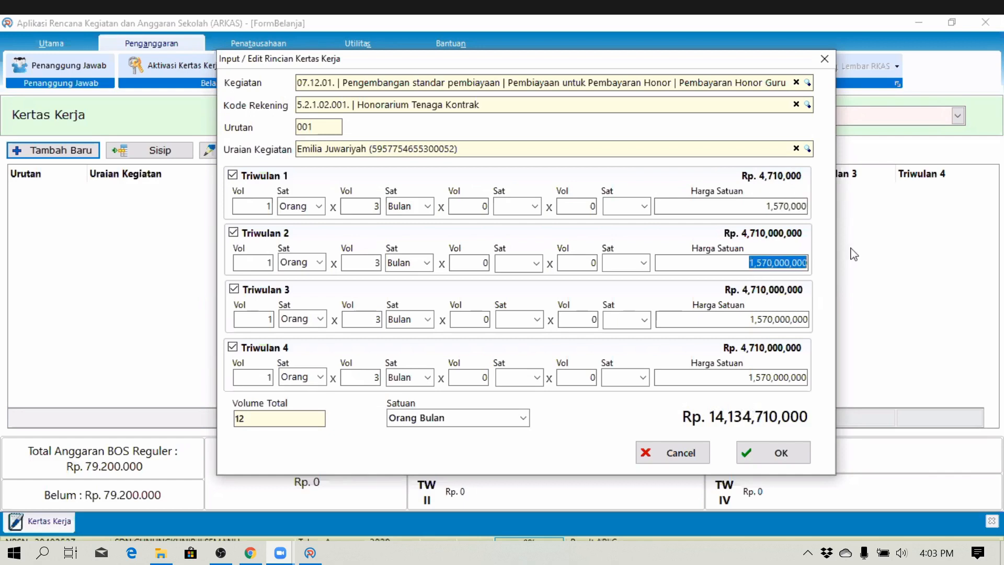
{"action": "key", "text": "ctrl+v"}
{"action": "left_click_drag", "start_coordinate": [748, 318], "coordinate": [855, 311]}
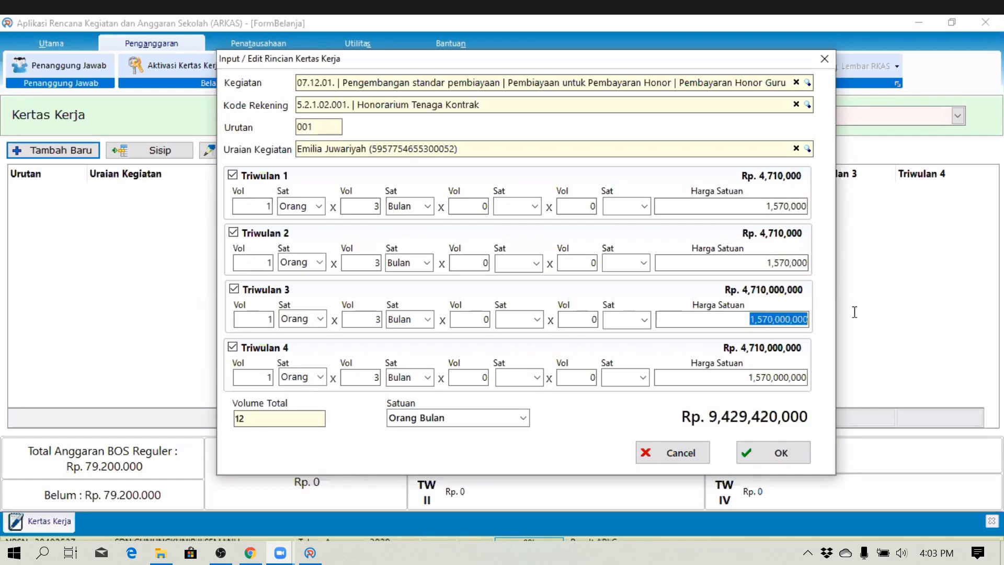
{"action": "key", "text": "ctrl+v"}
{"action": "left_click_drag", "start_coordinate": [748, 377], "coordinate": [834, 377]}
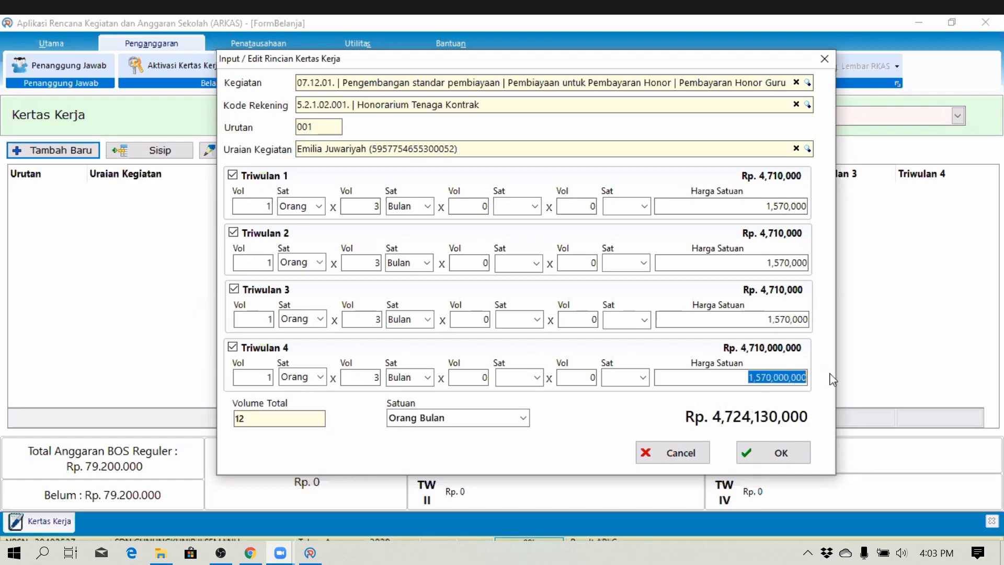
{"action": "key", "text": "ctrl+v"}
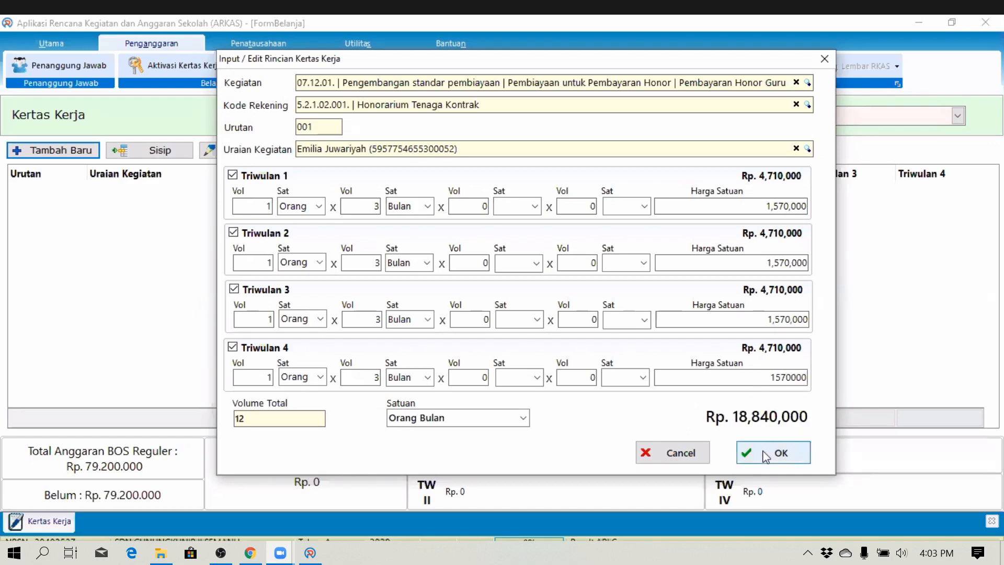
{"action": "left_click", "coordinate": [771, 451]}
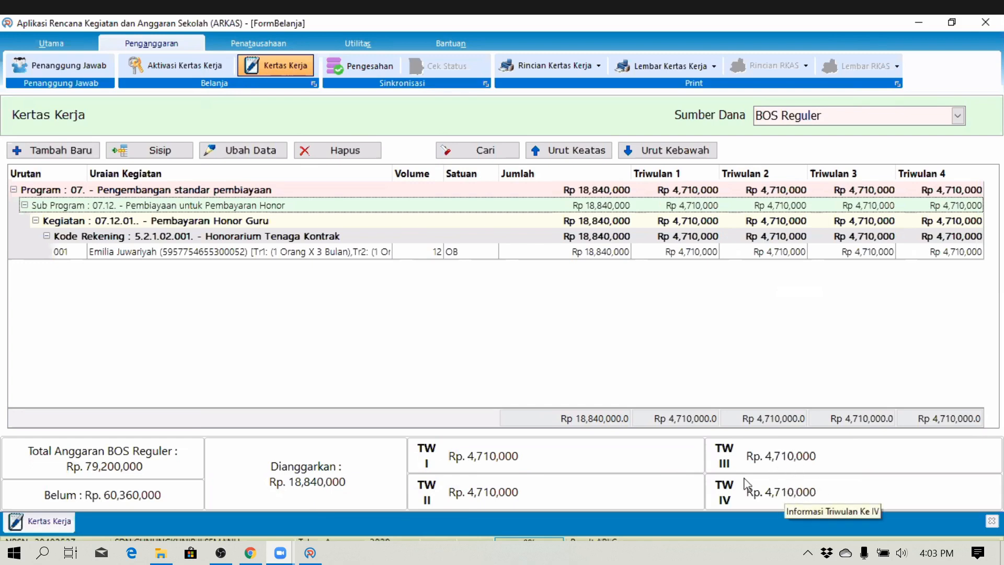
- Insert a new entry, Urutan 002, below row 001 under the Honorarium Tenaga Kontrak account
{"action": "left_click", "coordinate": [285, 254]}
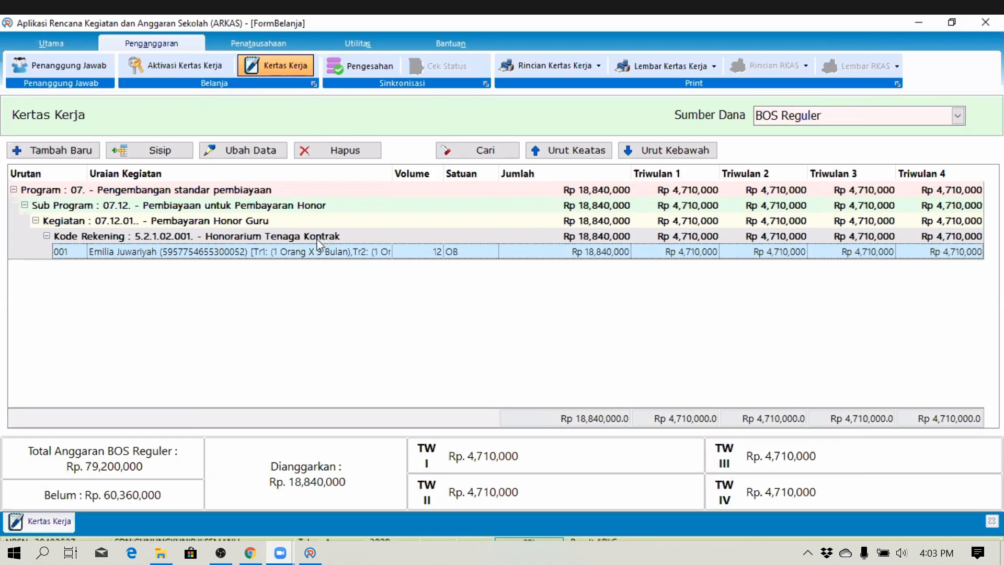
{"action": "left_click", "coordinate": [43, 153]}
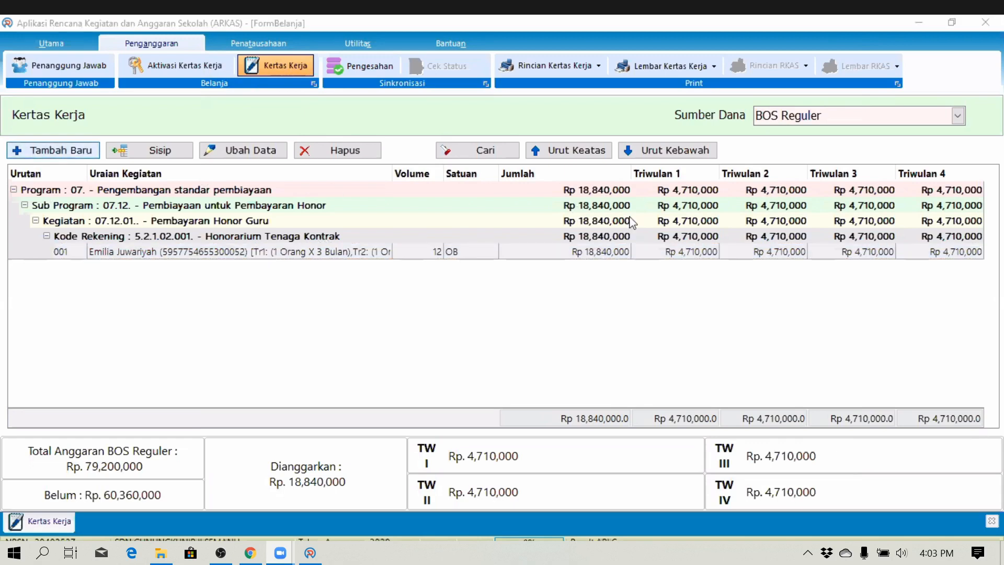
{"action": "left_click", "coordinate": [650, 471]}
{"action": "left_click", "coordinate": [215, 253]}
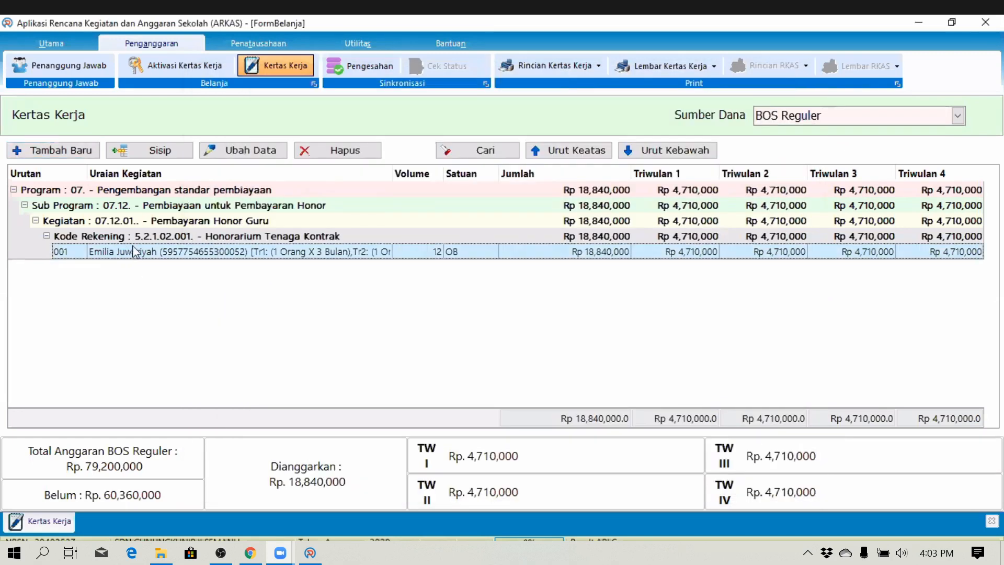
{"action": "left_click", "coordinate": [154, 151]}
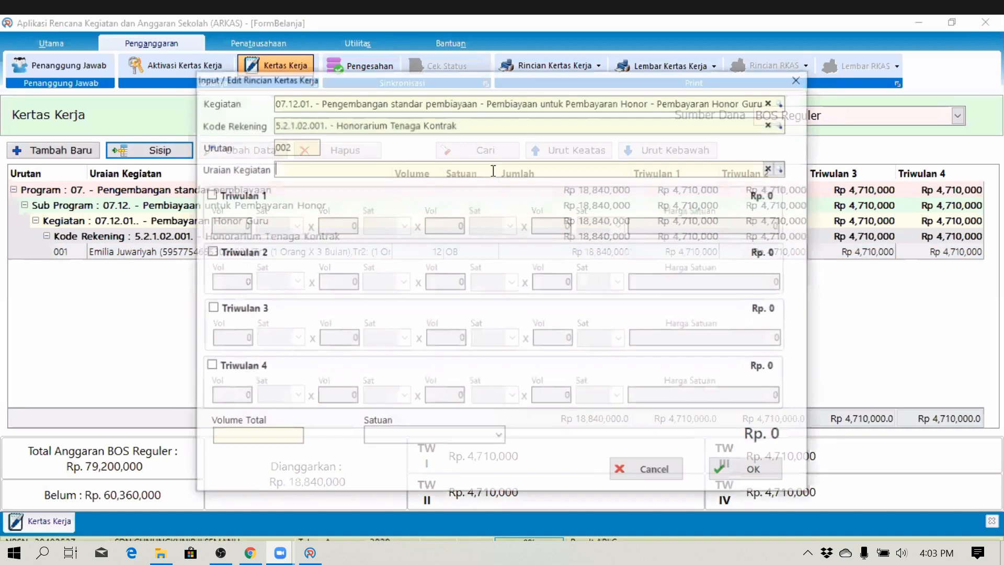
- Choose the second staff member for entry 002 and enable Triwulan 1–4
{"action": "left_click", "coordinate": [783, 167]}
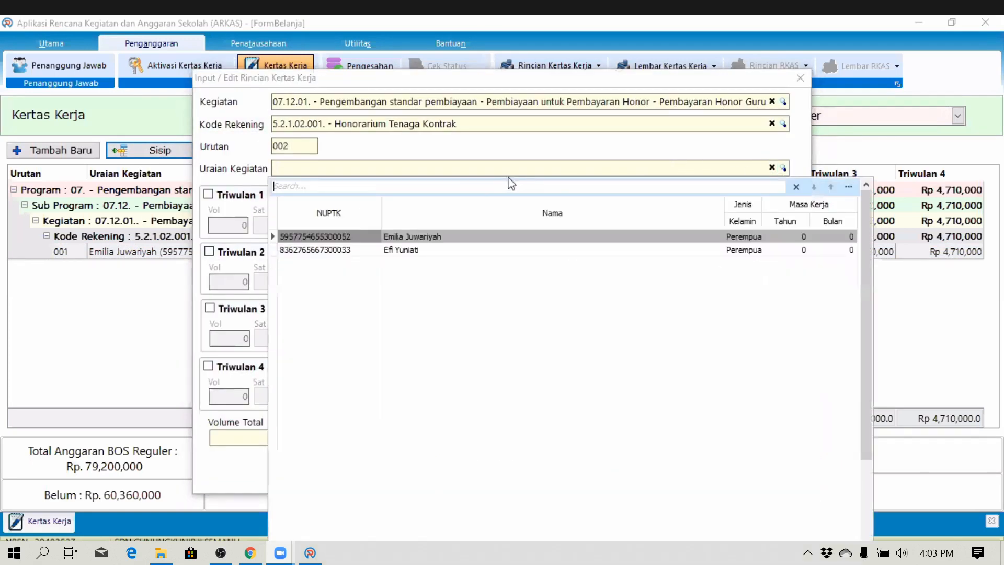
{"action": "left_click", "coordinate": [411, 252]}
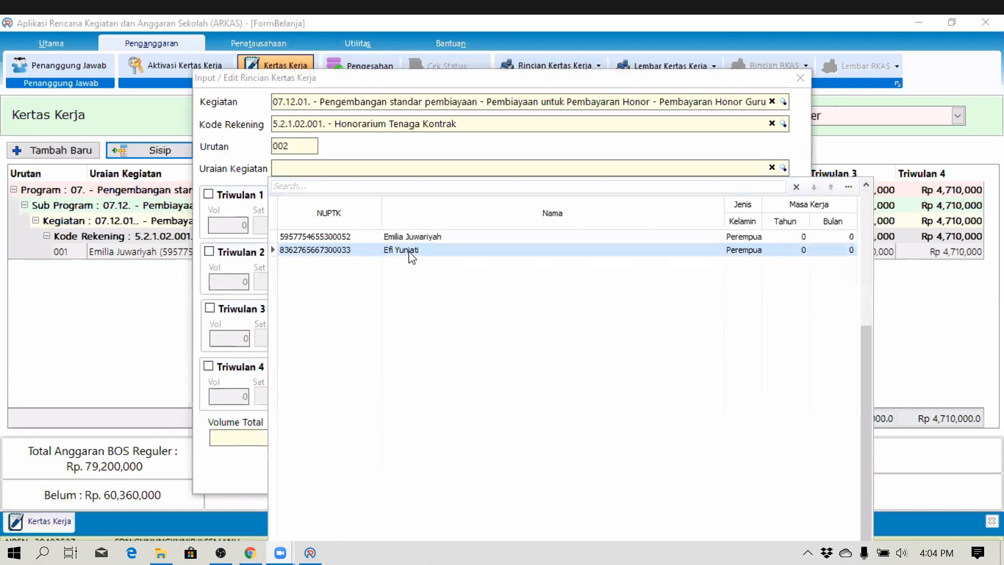
{"action": "double_click", "coordinate": [411, 252]}
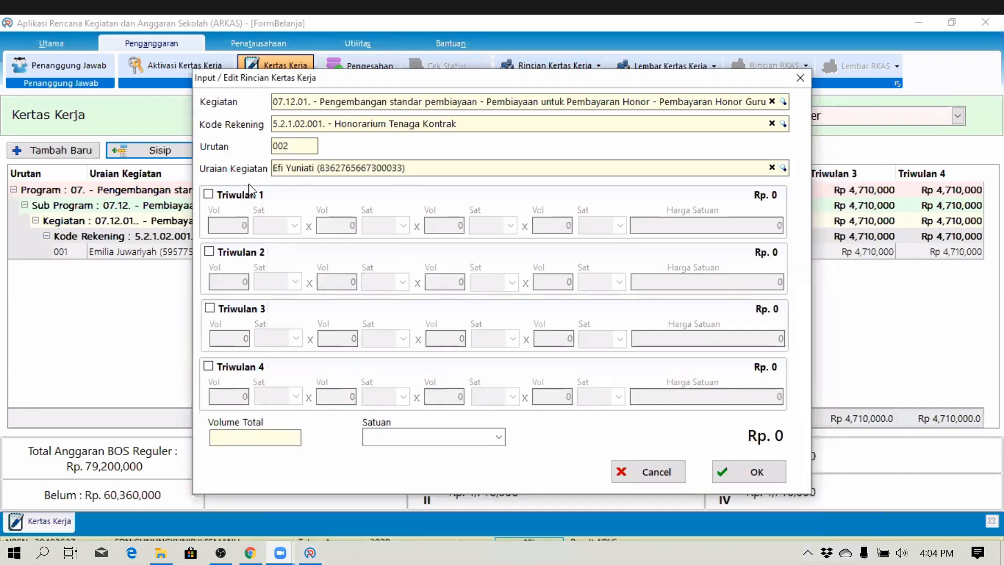
{"action": "left_click", "coordinate": [230, 197]}
{"action": "left_click", "coordinate": [233, 253]}
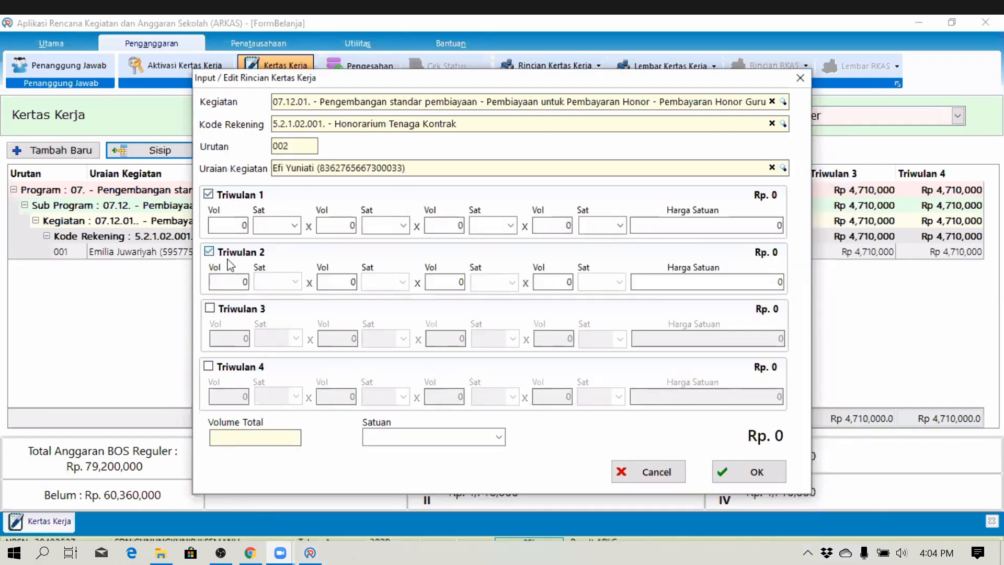
{"action": "left_click", "coordinate": [226, 310]}
{"action": "left_click", "coordinate": [208, 366]}
- Enter volumes of 1 person and 3 months for each quarter
{"action": "left_click", "coordinate": [241, 225]}
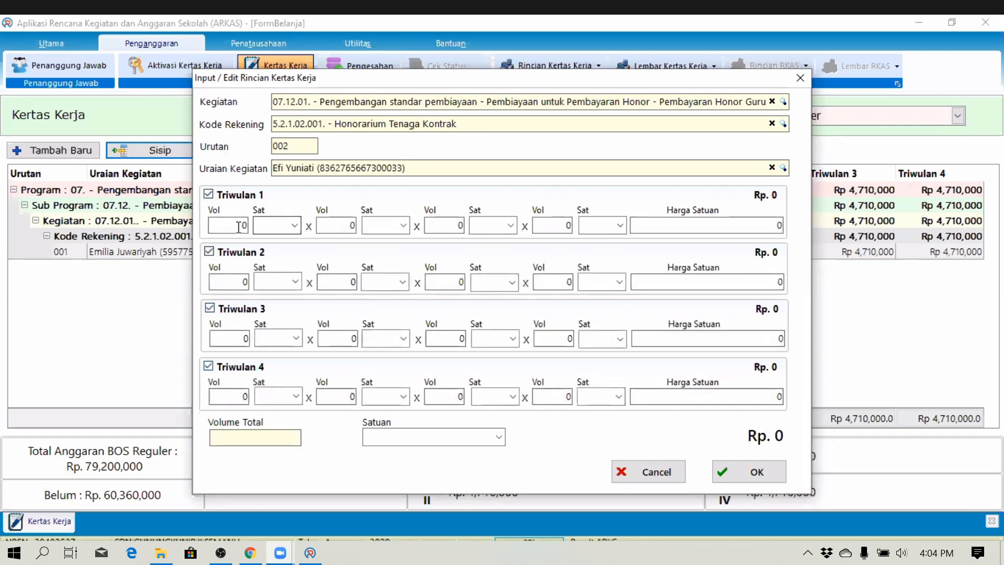
{"action": "type", "text": "1"}
{"action": "left_click", "coordinate": [236, 281]}
{"action": "type", "text": "1"}
{"action": "left_click", "coordinate": [244, 346]}
{"action": "type", "text": "1"}
{"action": "left_click", "coordinate": [236, 393]}
{"action": "left_click", "coordinate": [347, 226]}
{"action": "type", "text": "3"}
{"action": "left_click", "coordinate": [351, 282]}
{"action": "type", "text": "3"}
{"action": "left_click", "coordinate": [342, 396]}
{"action": "left_click", "coordinate": [348, 339]}
{"action": "type", "text": "3"}
{"action": "left_click", "coordinate": [348, 396]}
{"action": "type", "text": "3"}
- Set the units to Orang and Bulan and the Triwulan 1 unit price to 1,700,000
{"action": "left_click", "coordinate": [284, 219]}
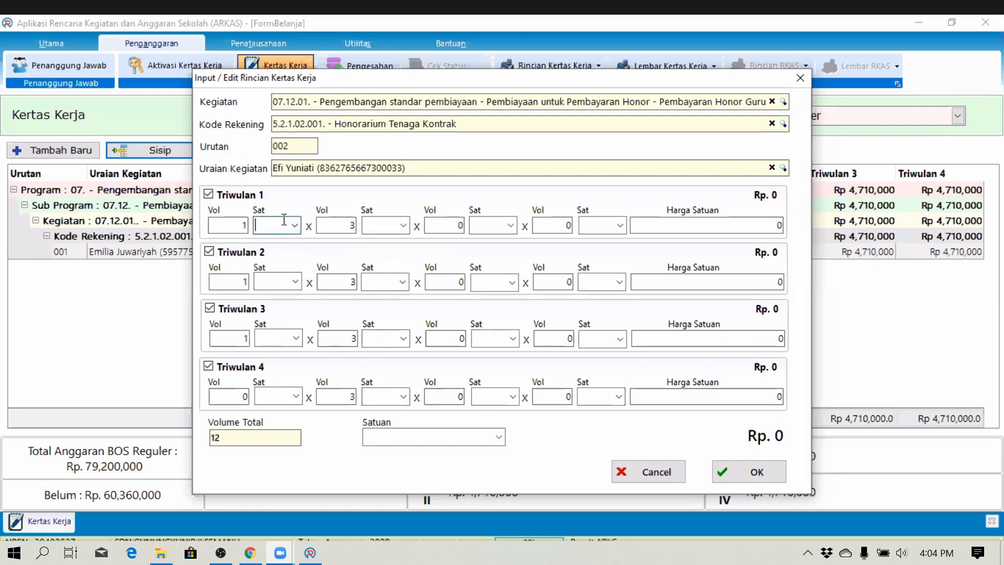
{"action": "type", "text": "Organg"}
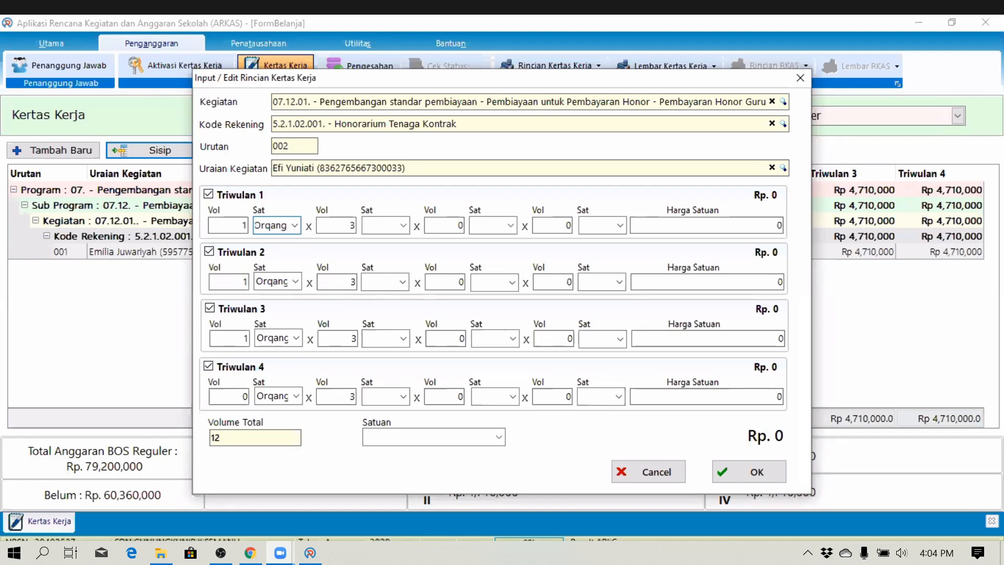
{"action": "key", "text": "BackSpace"}
{"action": "type", "text": "ang"}
{"action": "key", "text": "Tab"}
{"action": "key", "text": "Tab"}
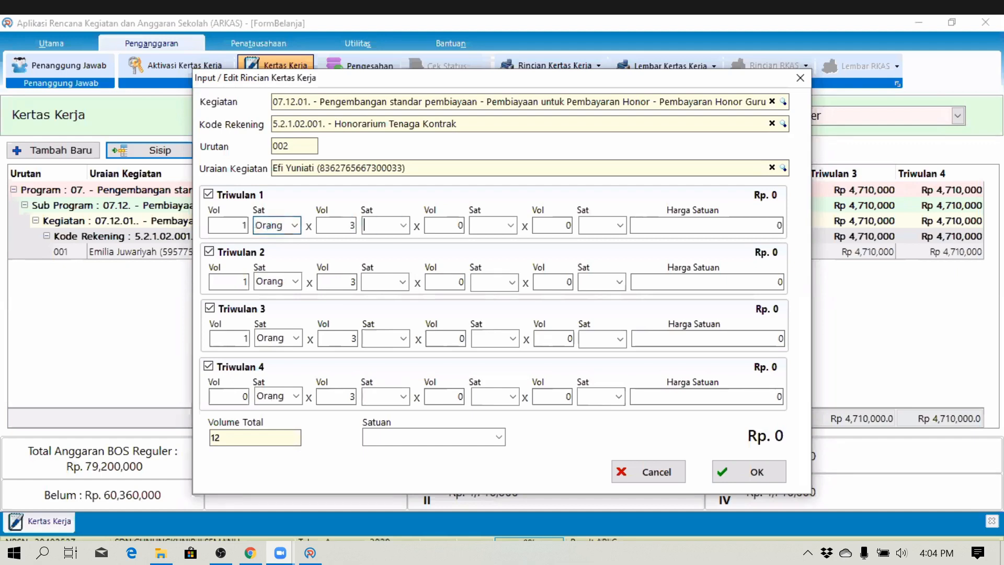
{"action": "type", "text": "Bulan"}
{"action": "key", "text": "Tab"}
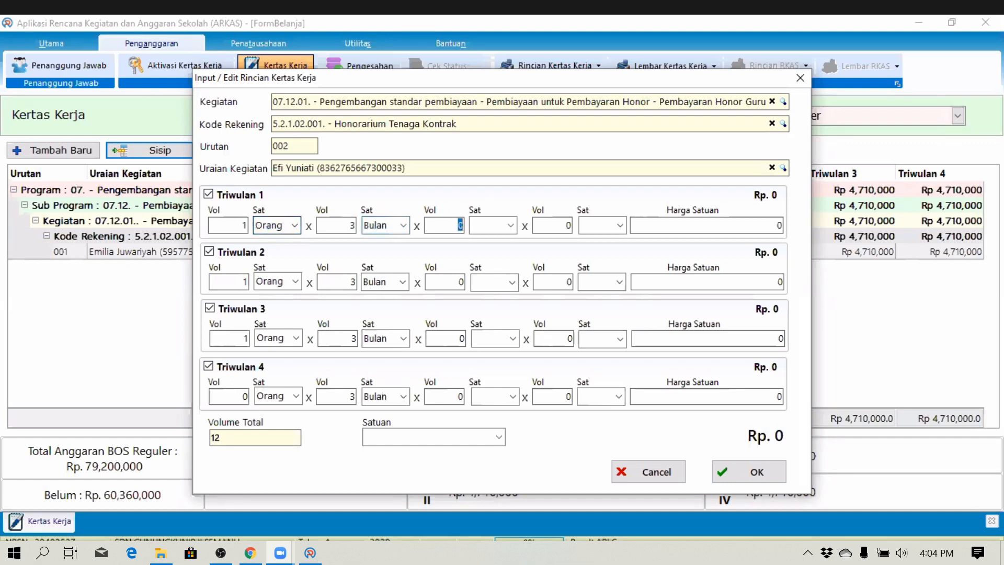
{"action": "key", "text": "Tab"}
{"action": "key", "text": "Tab"}
{"action": "key", "text": "Tab"}
{"action": "key", "text": "Tab"}
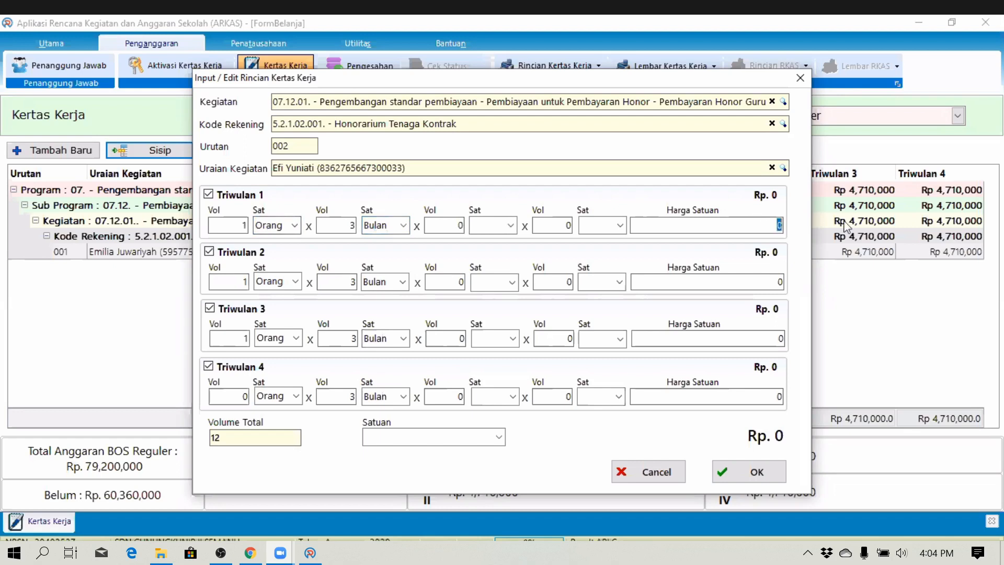
{"action": "type", "text": "1700000"}
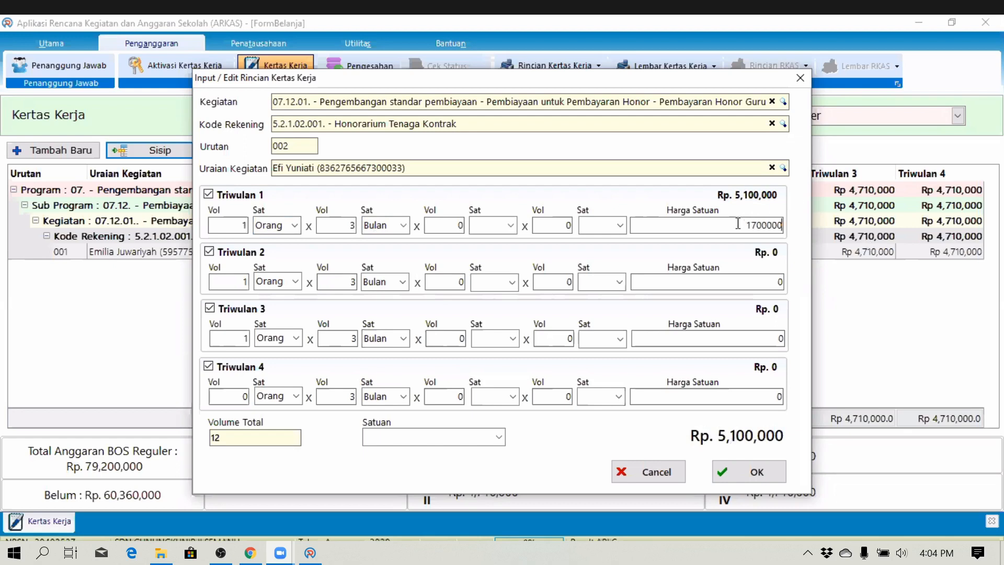
{"action": "left_click_drag", "start_coordinate": [738, 224], "coordinate": [814, 225]}
- Copy the 1,700,000 unit price into Triwulan 2, 3 and 4
{"action": "key", "text": "ctrl+c"}
{"action": "left_click", "coordinate": [769, 282]}
{"action": "key", "text": "ctrl+v"}
{"action": "left_click", "coordinate": [767, 336]}
{"action": "key", "text": "ctrl+v"}
{"action": "left_click", "coordinate": [774, 396]}
{"action": "key", "text": "ctrl+v"}
- Set the overall unit to 'Orang Bulan' and save entry 002 at Rp 20,400,000
{"action": "left_click", "coordinate": [450, 436]}
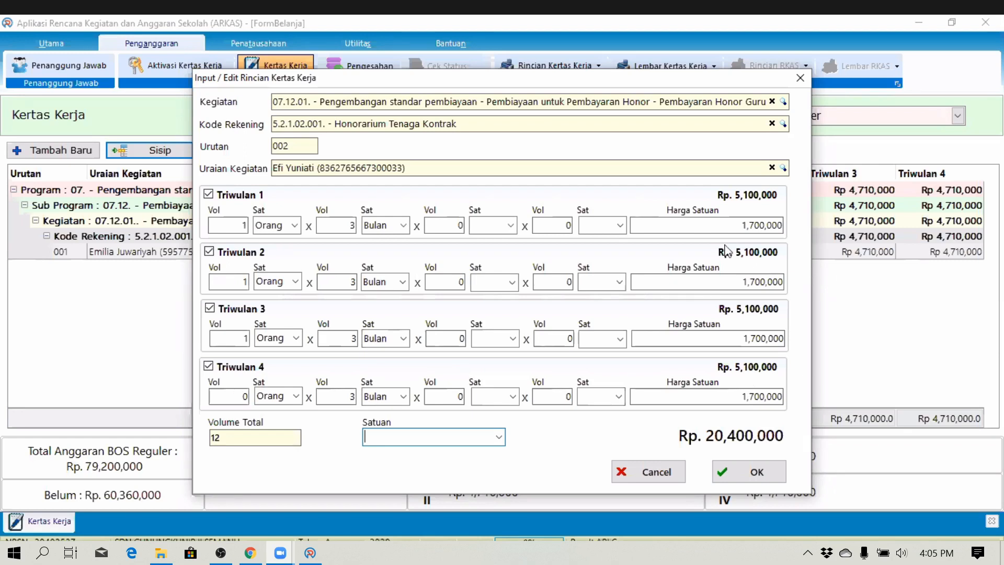
{"action": "left_click_drag", "start_coordinate": [739, 225], "coordinate": [813, 220]}
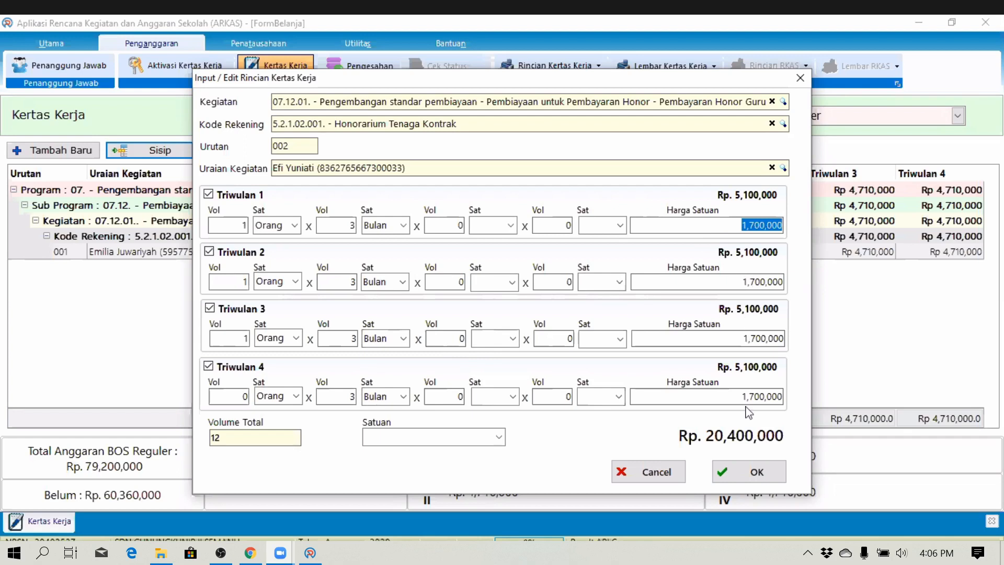
{"action": "left_click", "coordinate": [381, 432]}
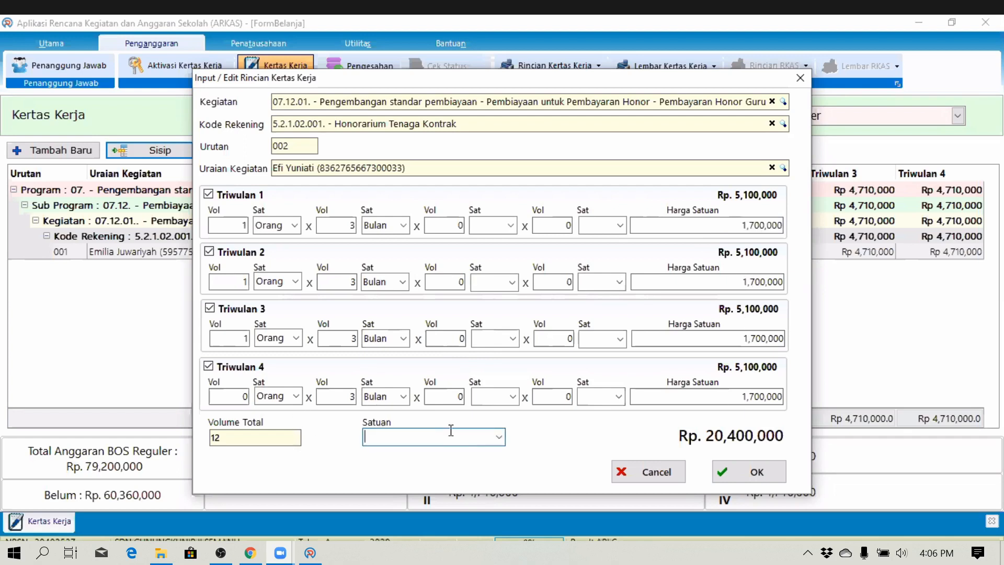
{"action": "type", "text": "Orang B"}
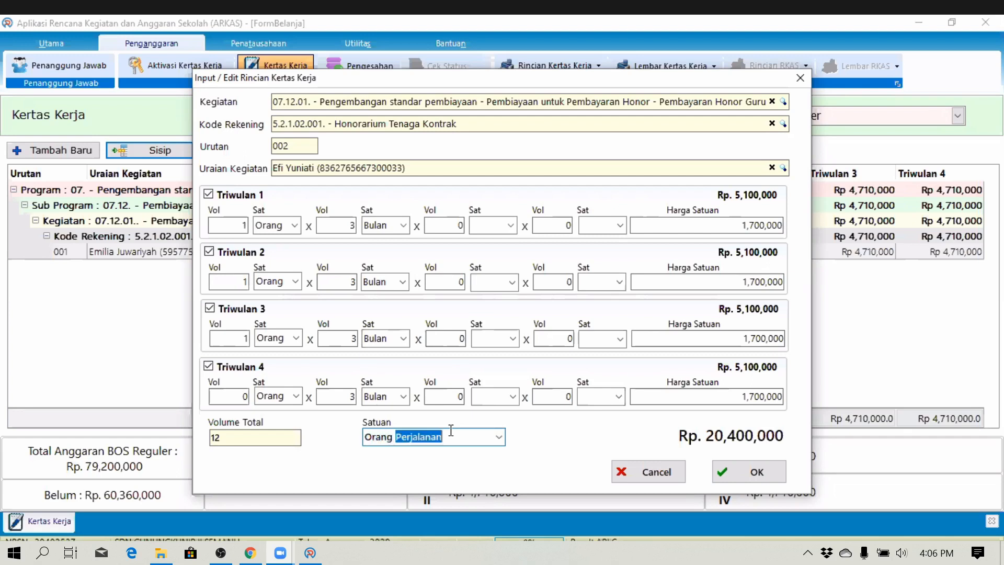
{"action": "type", "text": "ulan"}
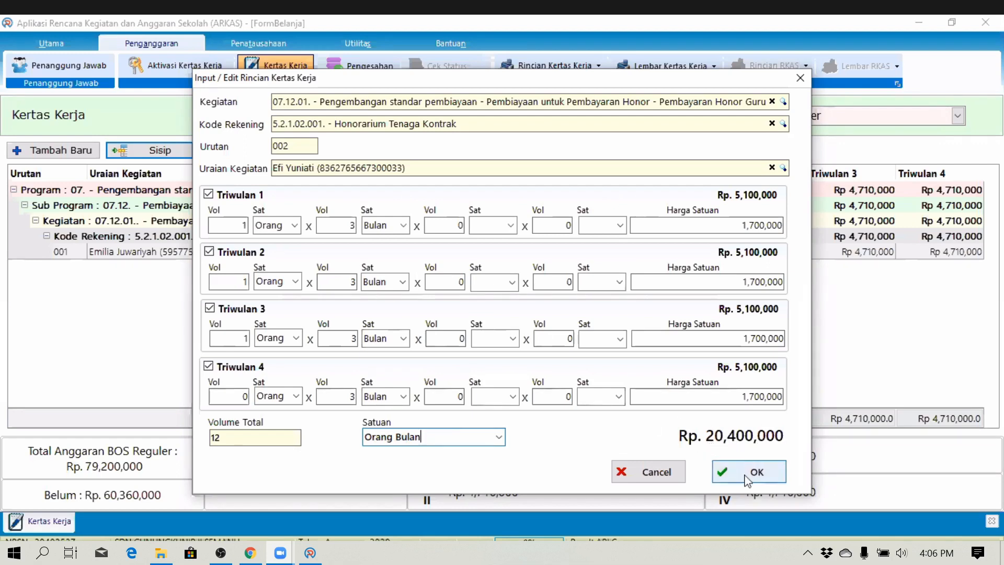
{"action": "left_click", "coordinate": [747, 478]}
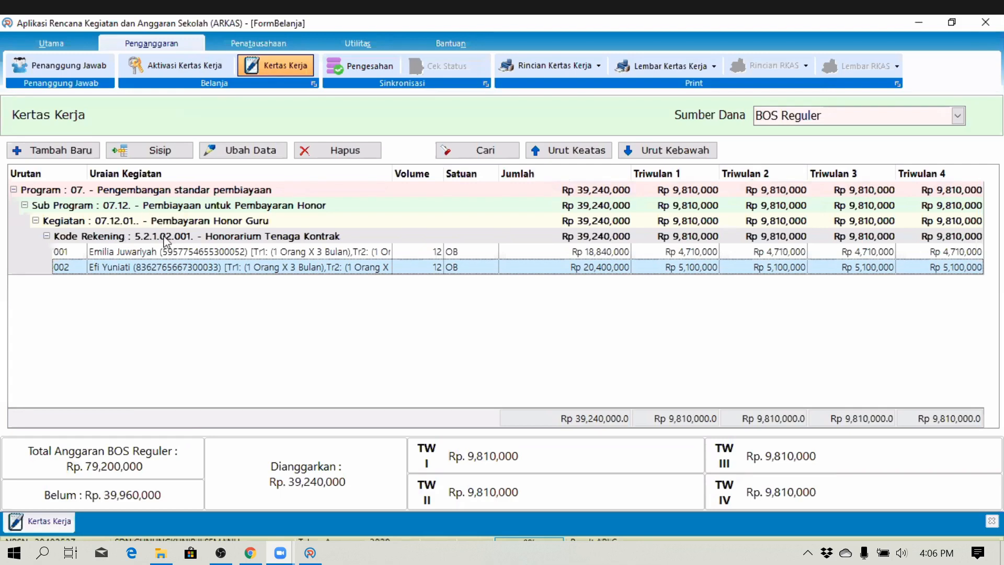
- Create a new entry with activity 01.03.23 Pelaksanaan Ulangan Harian, found by searching 'ulangan'
{"action": "left_click", "coordinate": [55, 151]}
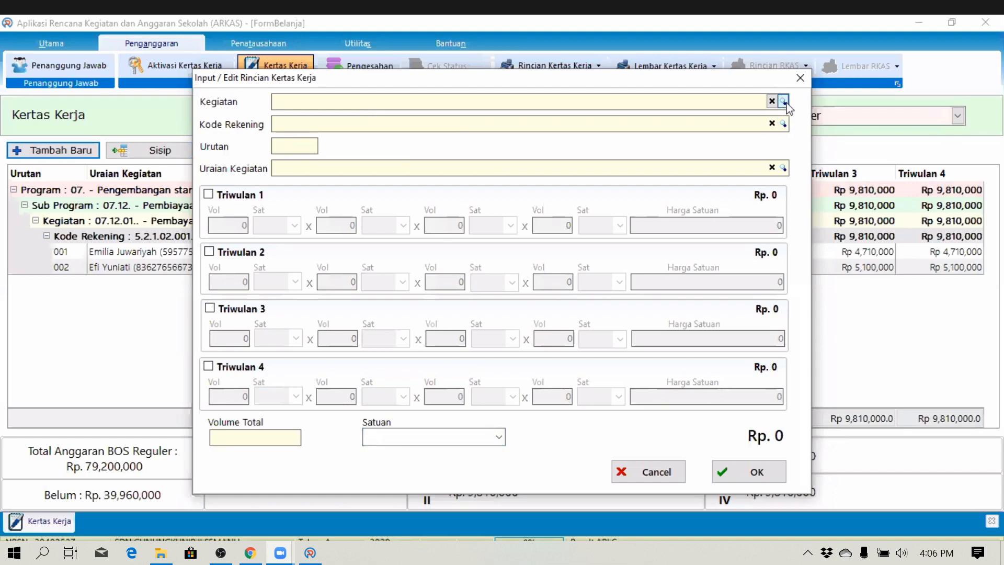
{"action": "left_click", "coordinate": [783, 102]}
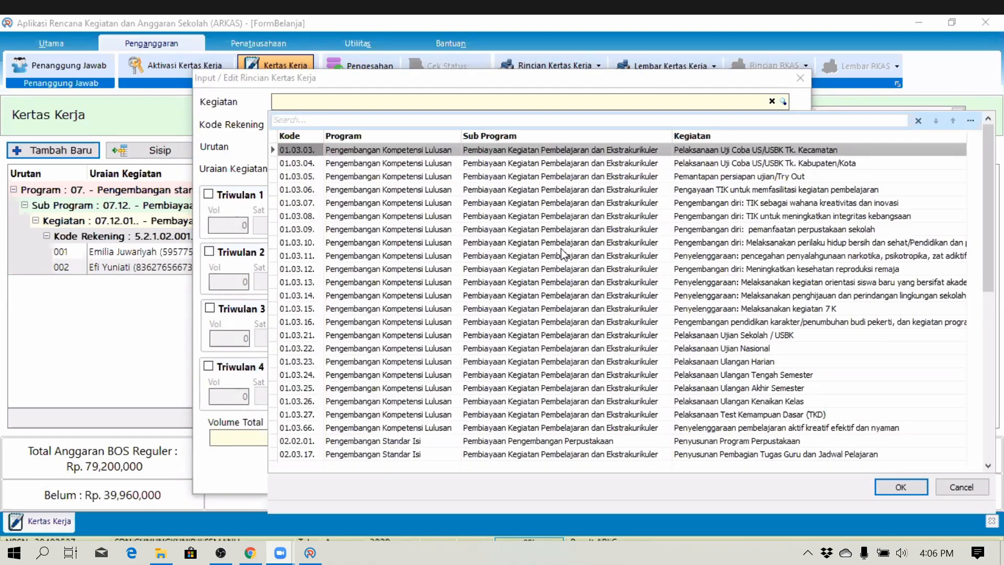
{"action": "type", "text": "ulangan"}
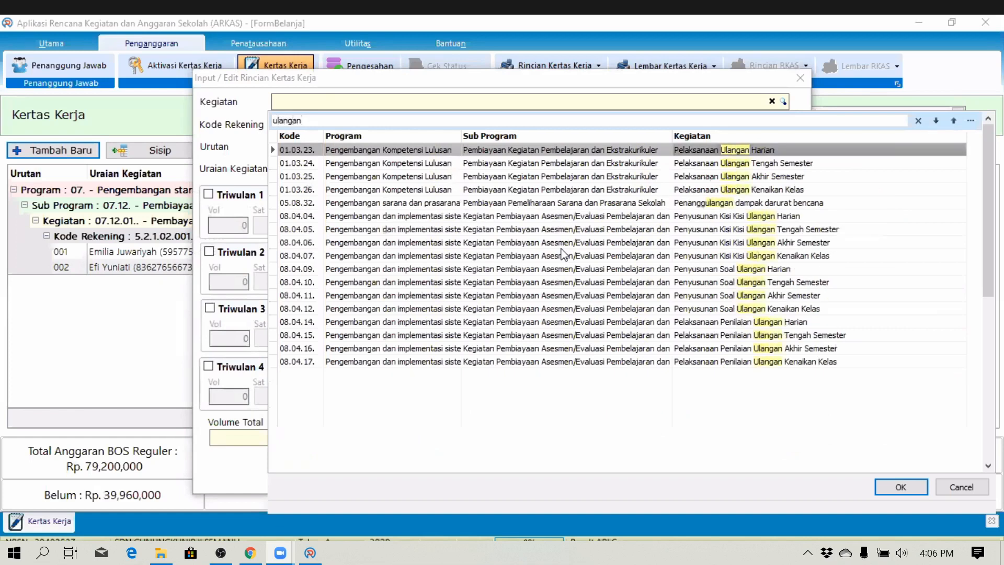
{"action": "left_click", "coordinate": [777, 155]}
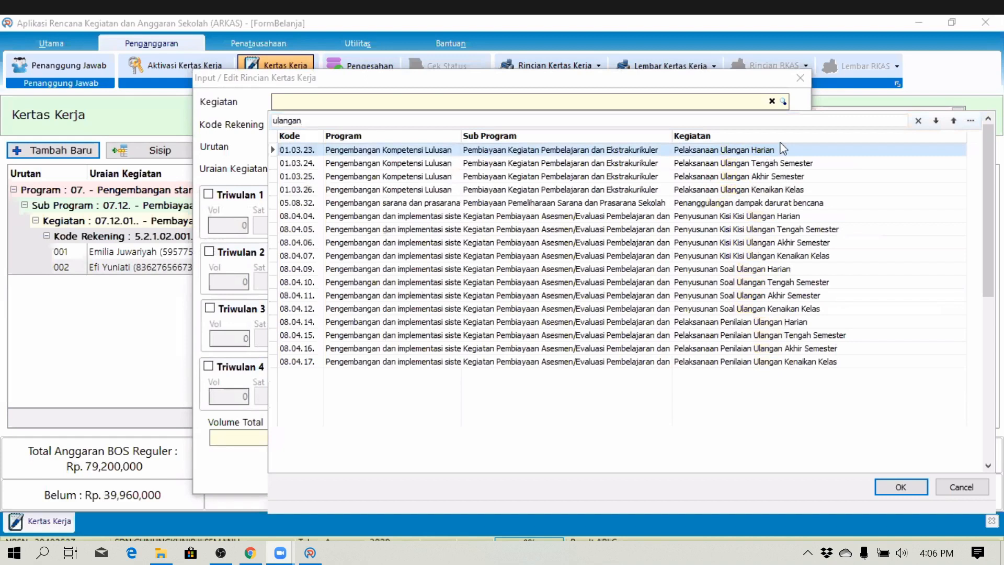
{"action": "double_click", "coordinate": [783, 149]}
{"action": "left_click", "coordinate": [783, 123]}
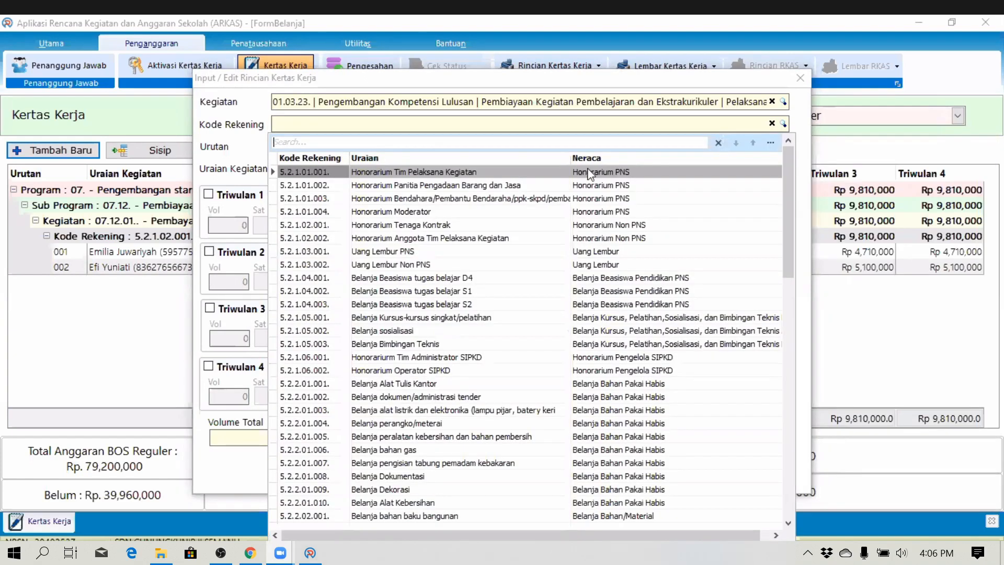
{"action": "left_click", "coordinate": [620, 128]}
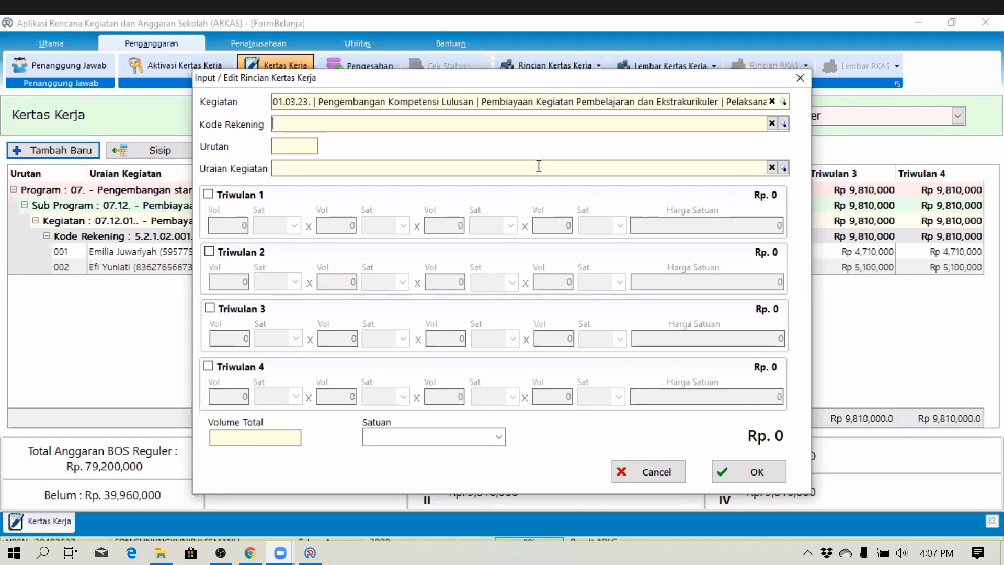
- Search 'tulis' in the account lookup and choose 5.2.2.01.001 Belanja Alat Tulis Kantor
{"action": "type", "text": "kelontong"}
{"action": "key", "text": "BackSpace"}
{"action": "key", "text": "BackSpace"}
{"action": "key", "text": "BackSpace"}
{"action": "key", "text": "BackSpace"}
{"action": "key", "text": "BackSpace"}
{"action": "key", "text": "BackSpace"}
{"action": "key", "text": "BackSpace"}
{"action": "key", "text": "BackSpace"}
{"action": "key", "text": "BackSpace"}
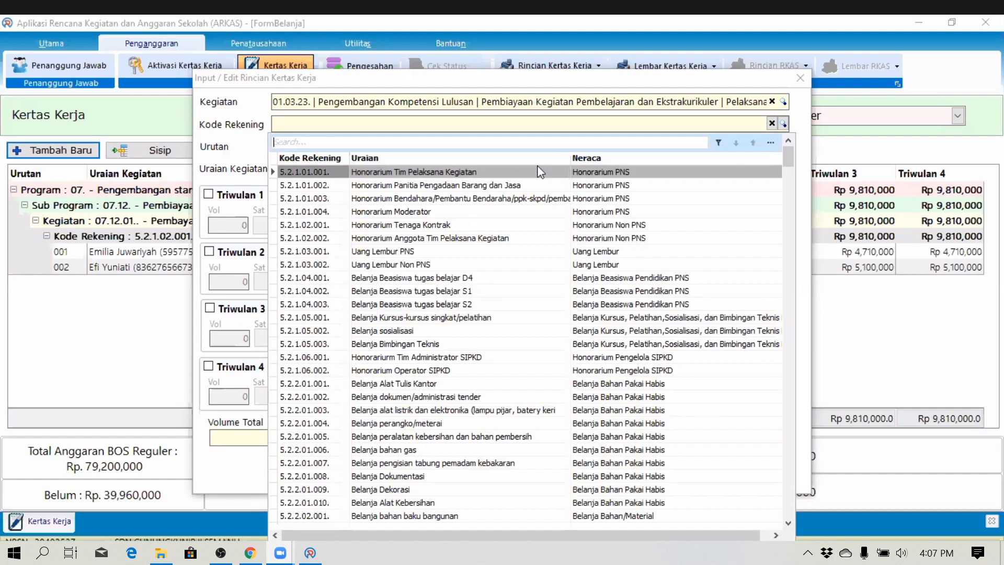
{"action": "type", "text": "att"}
{"action": "key", "text": "BackSpace"}
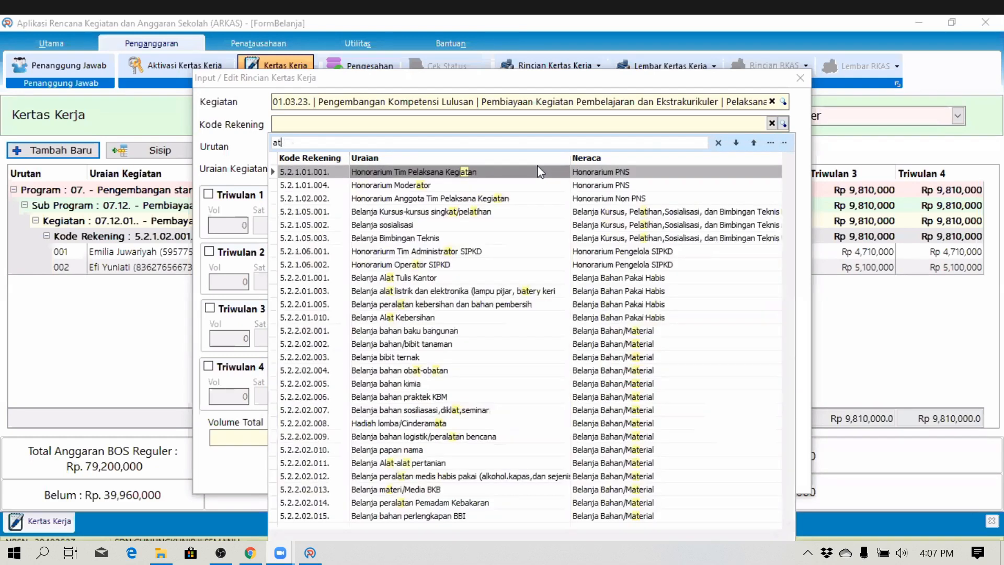
{"action": "key", "text": "BackSpace"}
{"action": "key", "text": "BackSpace"}
{"action": "type", "text": "tulsi"}
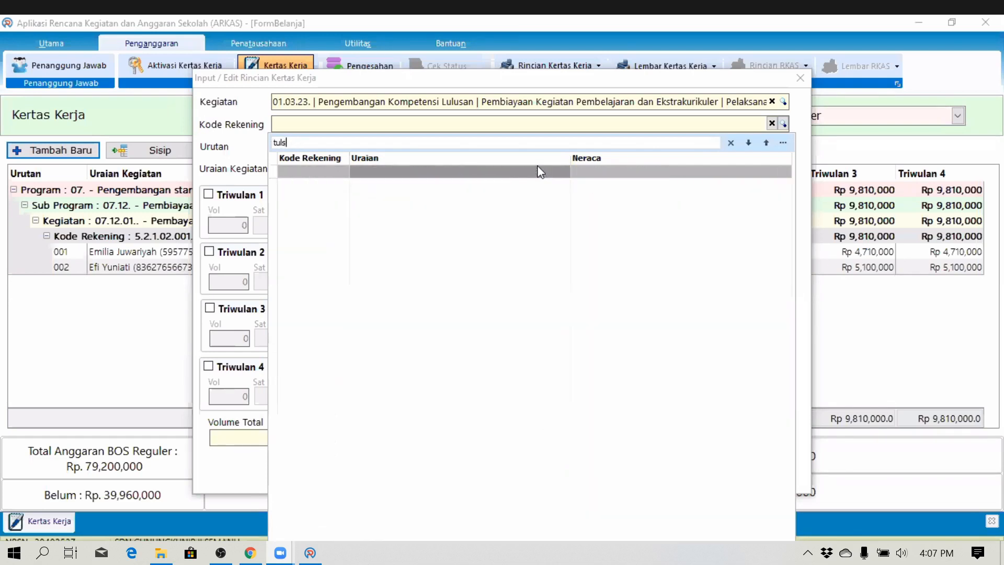
{"action": "key", "text": "BackSpace"}
{"action": "type", "text": "is"}
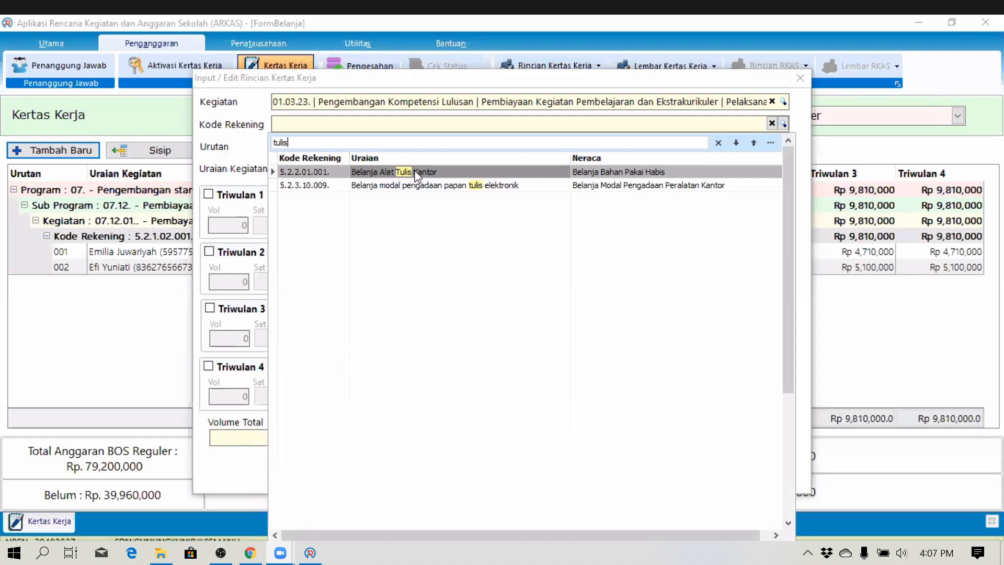
{"action": "left_click", "coordinate": [420, 176]}
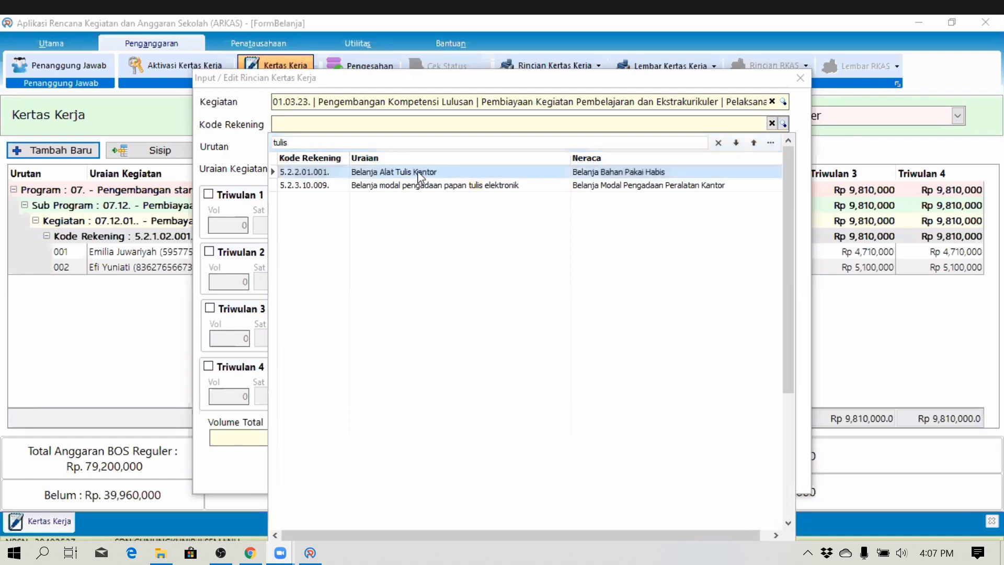
{"action": "double_click", "coordinate": [419, 176]}
- Review the full activity name of the entry
{"action": "left_click", "coordinate": [739, 101]}
{"action": "key", "text": "End"}
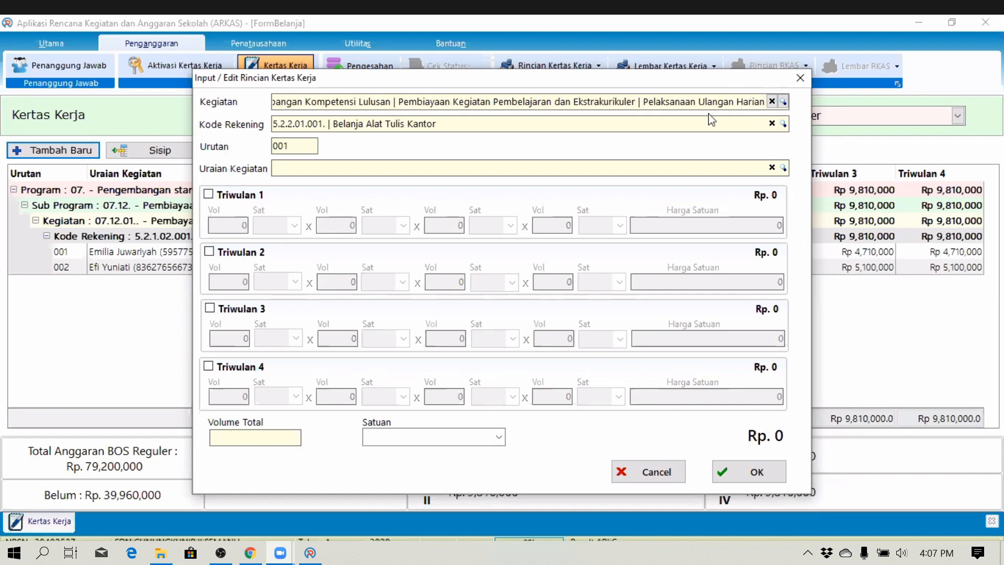
{"action": "left_click", "coordinate": [448, 171]}
- Search 'bangun' in the account-code lookup, then dismiss it, keeping 5.2.2.01.001
{"action": "left_click", "coordinate": [448, 122]}
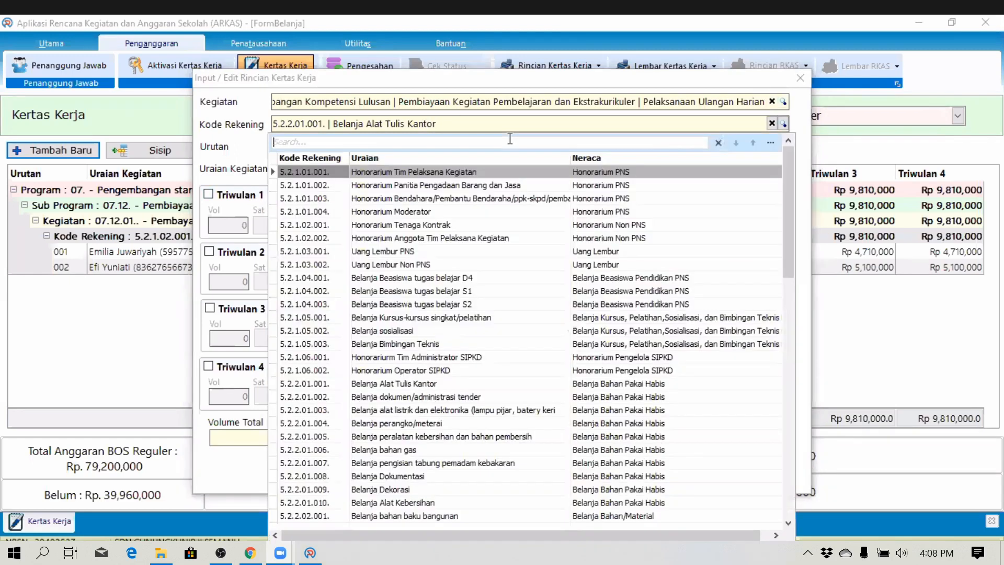
{"action": "type", "text": "bangun"}
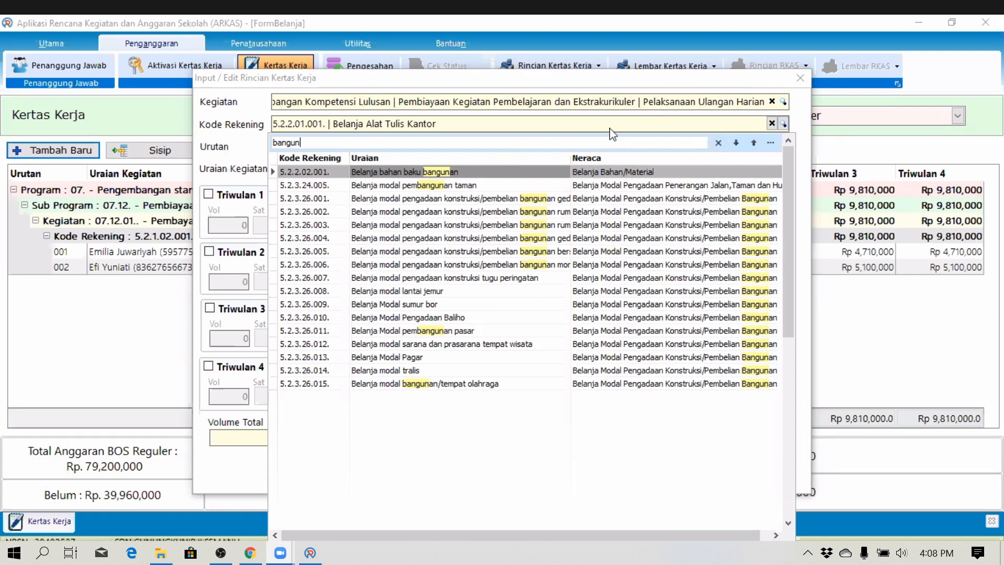
{"action": "key", "text": "Escape"}
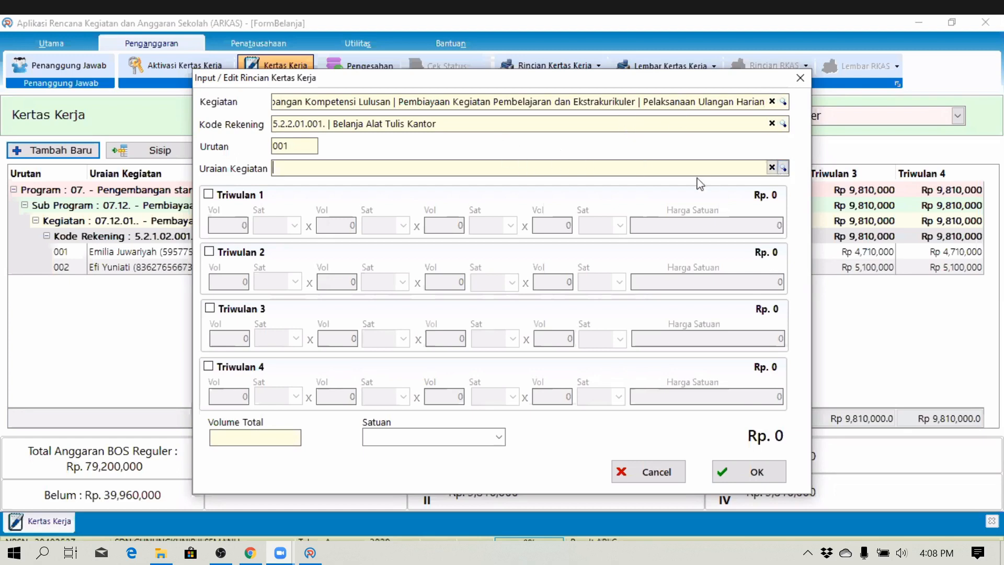
- Filter the item lookup by 'kertas hvs' and choose Kertas HVS 70 gram
{"action": "type", "text": "kertas"}
{"action": "left_click_drag", "start_coordinate": [864, 255], "coordinate": [856, 469]}
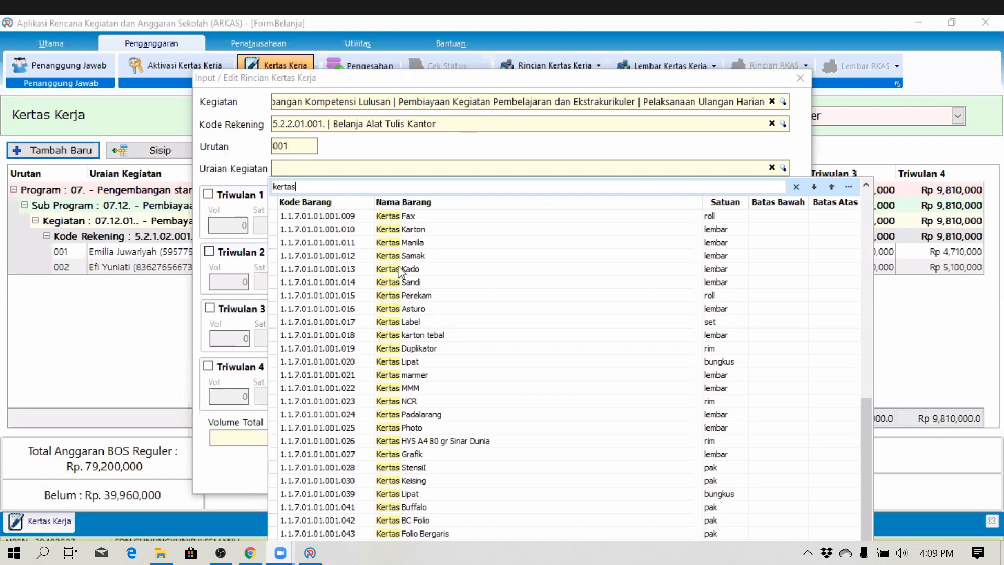
{"action": "type", "text": "hvs"}
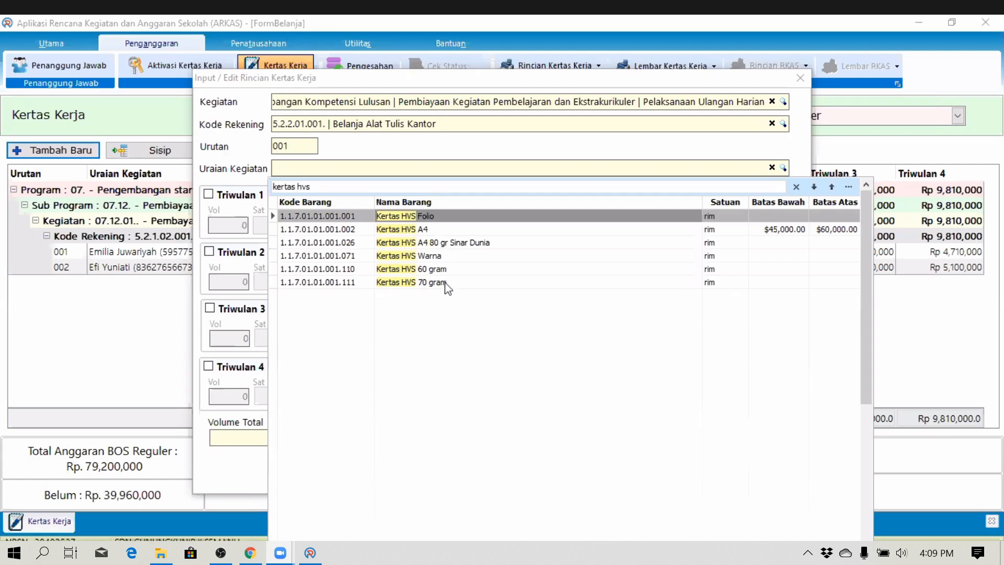
{"action": "double_click", "coordinate": [446, 282]}
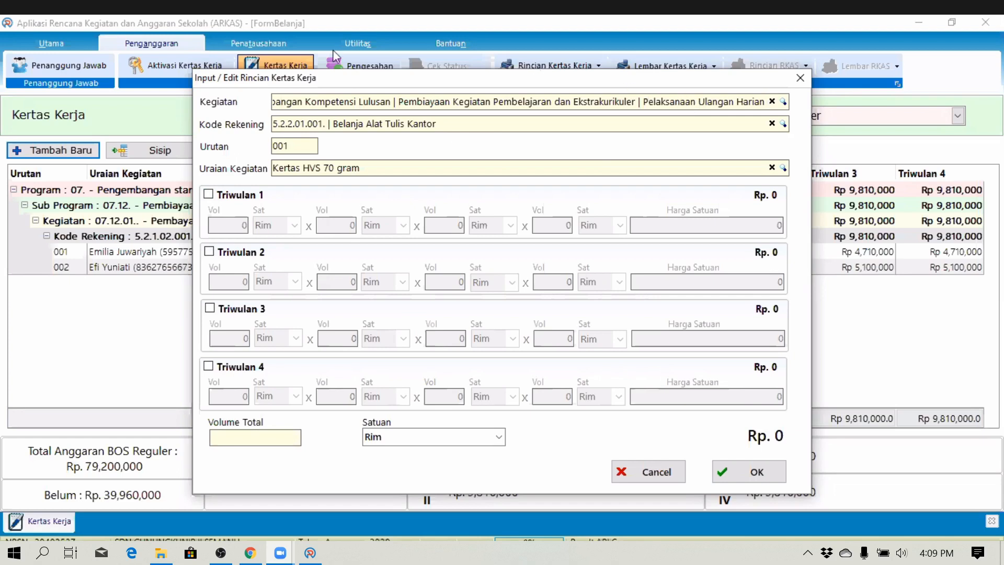
- Enable budgeting for Triwulan 1, 2, 3 and 4
{"action": "left_click", "coordinate": [210, 197]}
{"action": "left_click", "coordinate": [209, 252]}
{"action": "left_click", "coordinate": [210, 310]}
{"action": "left_click", "coordinate": [210, 368]}
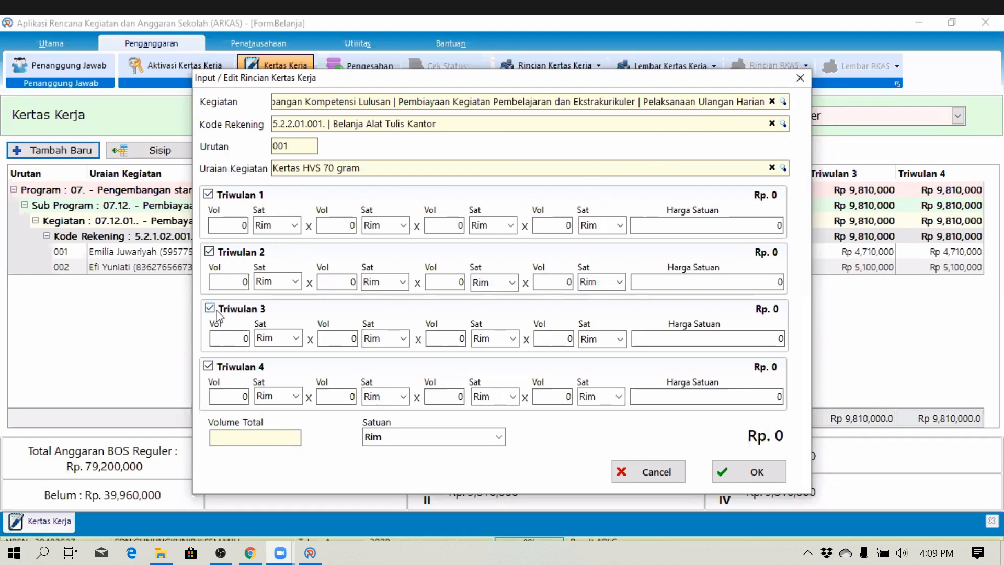
- Begin Triwulan 1's volumes with a first volume of 2 and a seminggu unit
{"action": "left_click", "coordinate": [238, 229]}
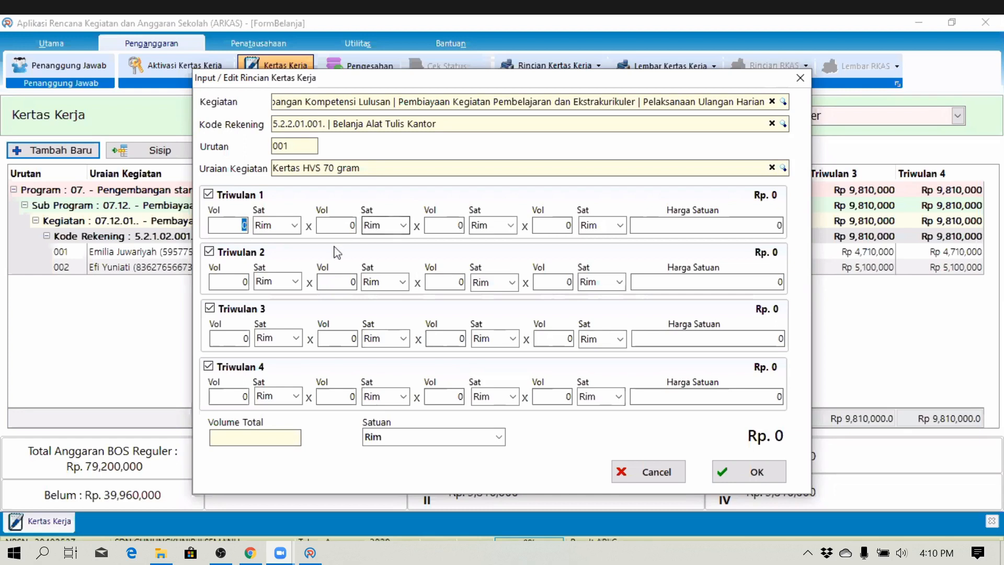
{"action": "type", "text": "2"}
{"action": "key", "text": "Tab"}
{"action": "key", "text": "Tab"}
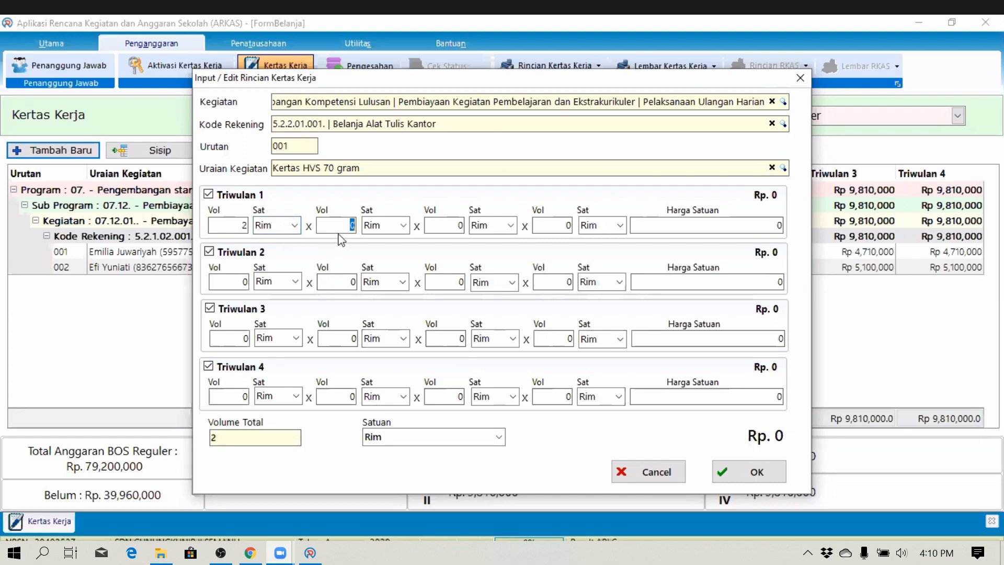
{"action": "type", "text": "1"}
{"action": "key", "text": "Tab"}
{"action": "type", "text": "Ulangan"}
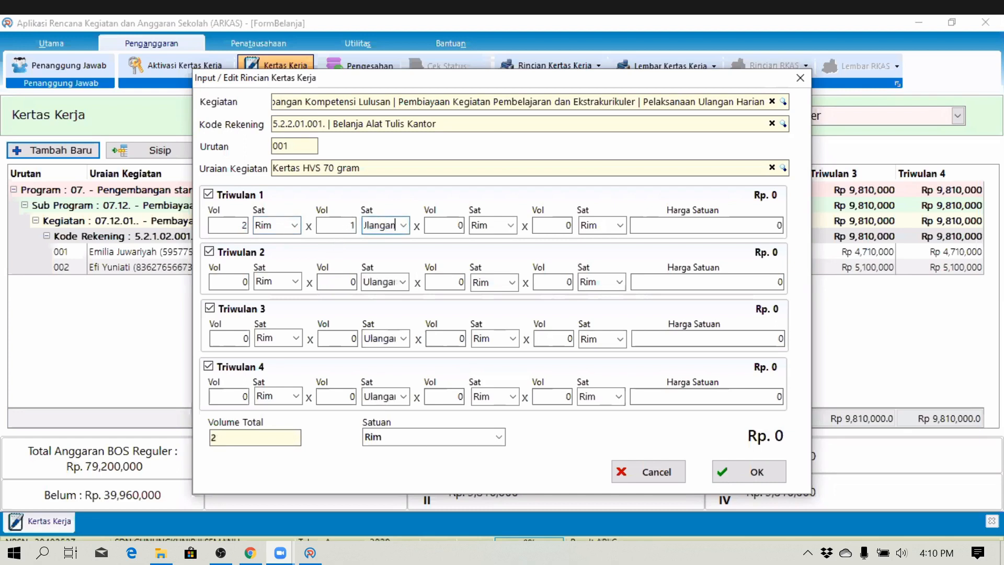
{"action": "key", "text": "Tab"}
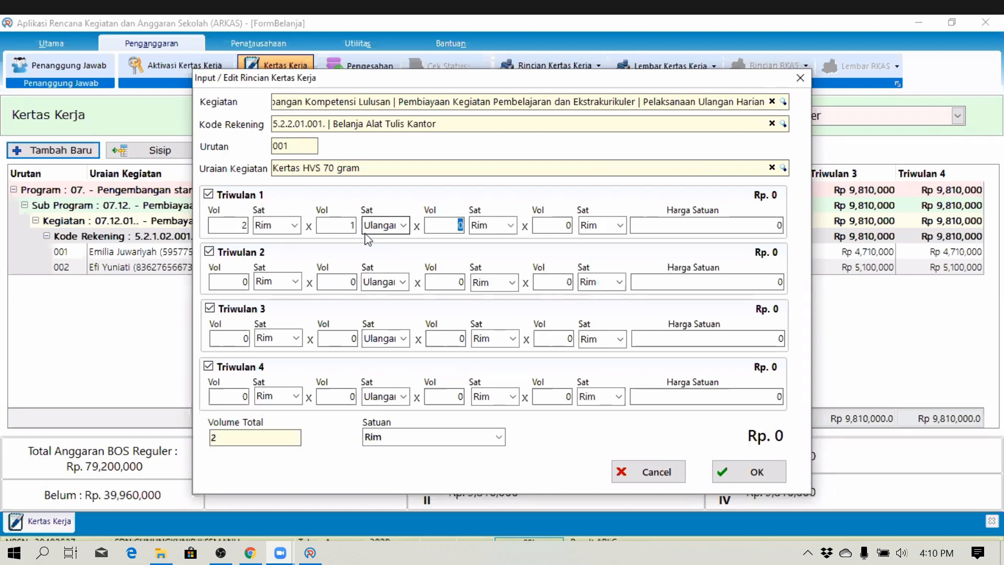
{"action": "type", "text": "2"}
{"action": "key", "text": "Tab"}
{"action": "type", "text": "Mi"}
{"action": "key", "text": "BackSpace"}
{"action": "key", "text": "BackSpace"}
{"action": "type", "text": "seminggu"}
{"action": "key", "text": "Tab"}
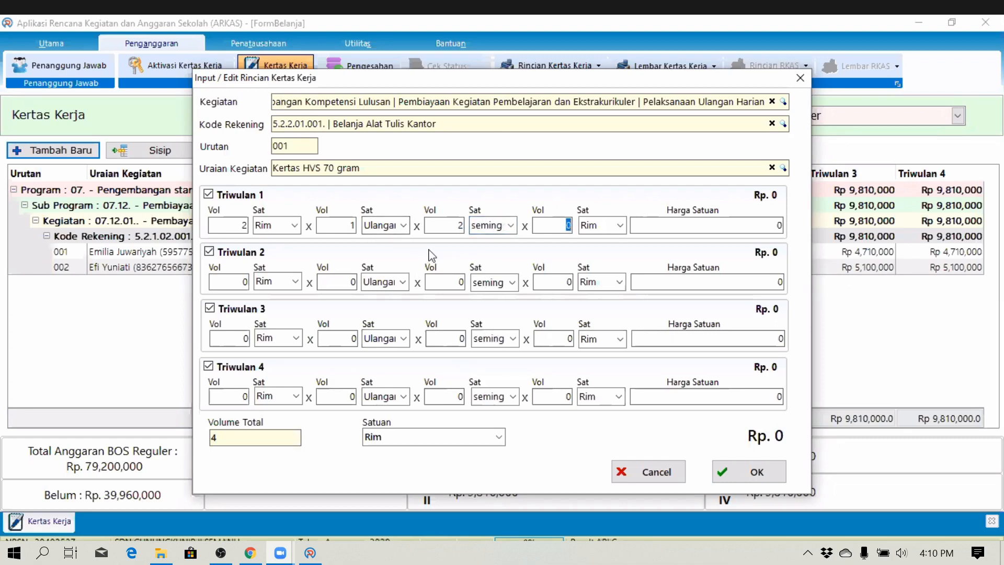
- Set Triwulan 1's remaining volumes to 2 Seminggu, 4 and 12 Bulan, totalling 192
{"action": "left_click", "coordinate": [347, 227]}
{"action": "type", "text": "2"}
{"action": "key", "text": "Tab"}
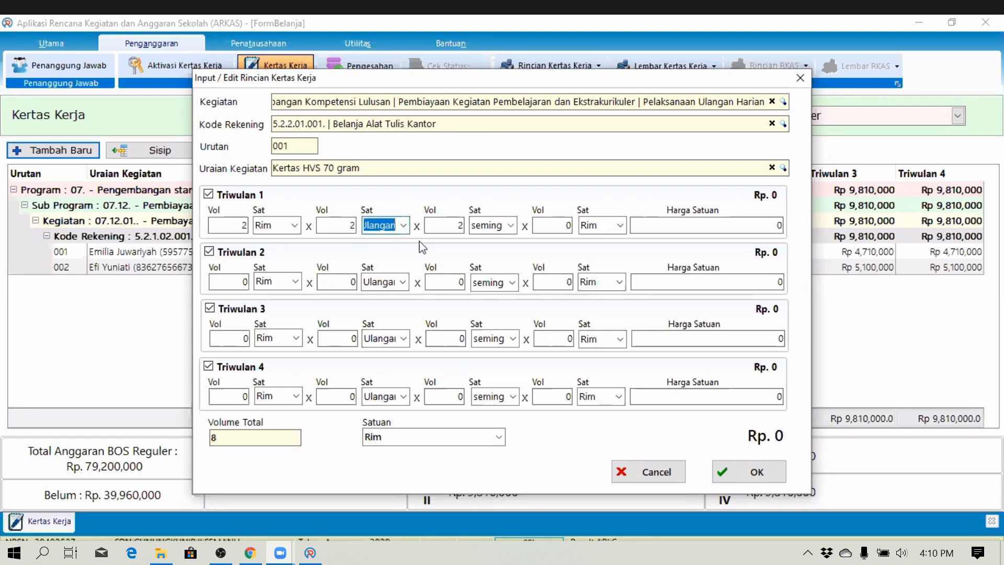
{"action": "type", "text": "Seming"}
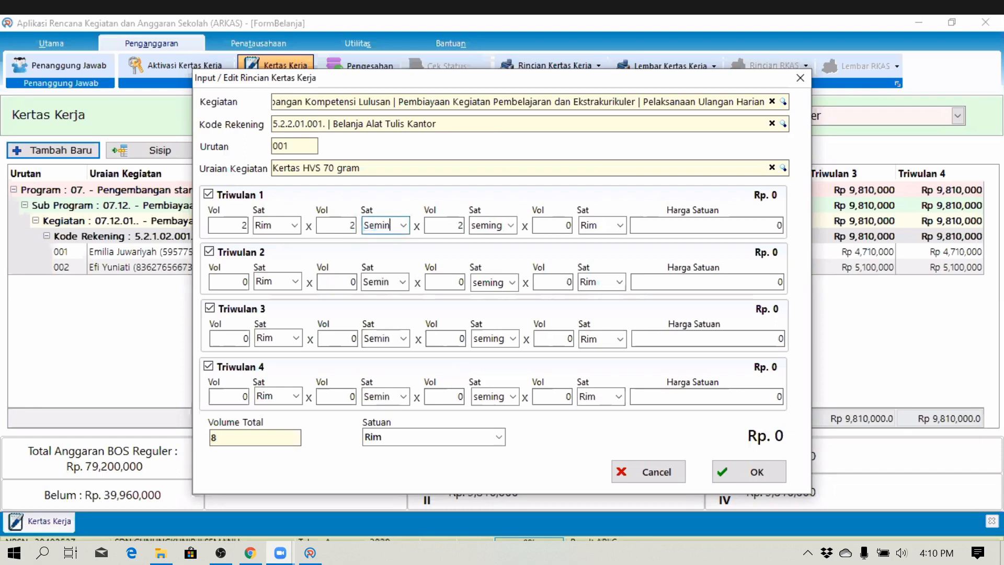
{"action": "key", "text": "Tab"}
{"action": "key", "text": "Tab"}
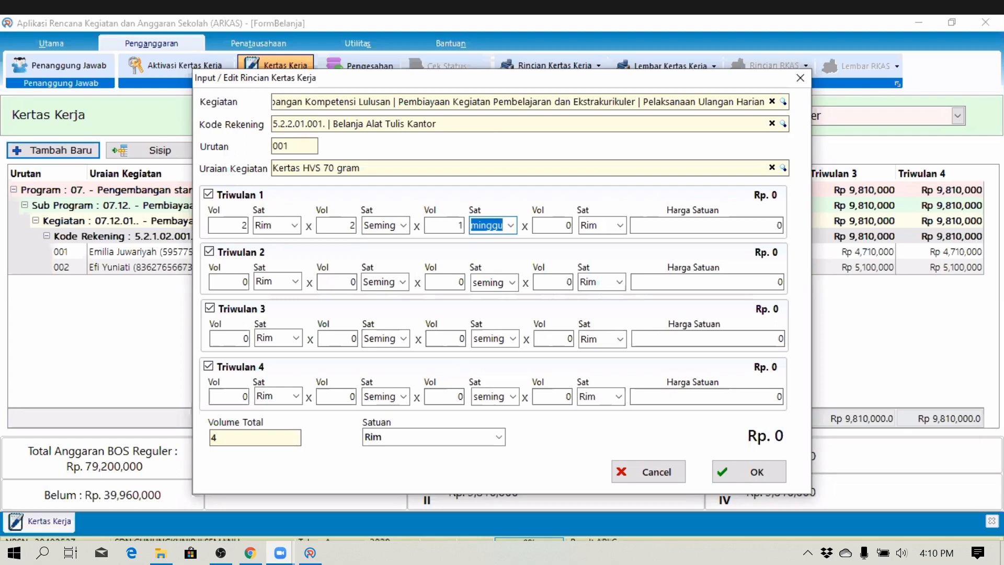
{"action": "left_click_drag", "start_coordinate": [348, 225], "coordinate": [359, 226]}
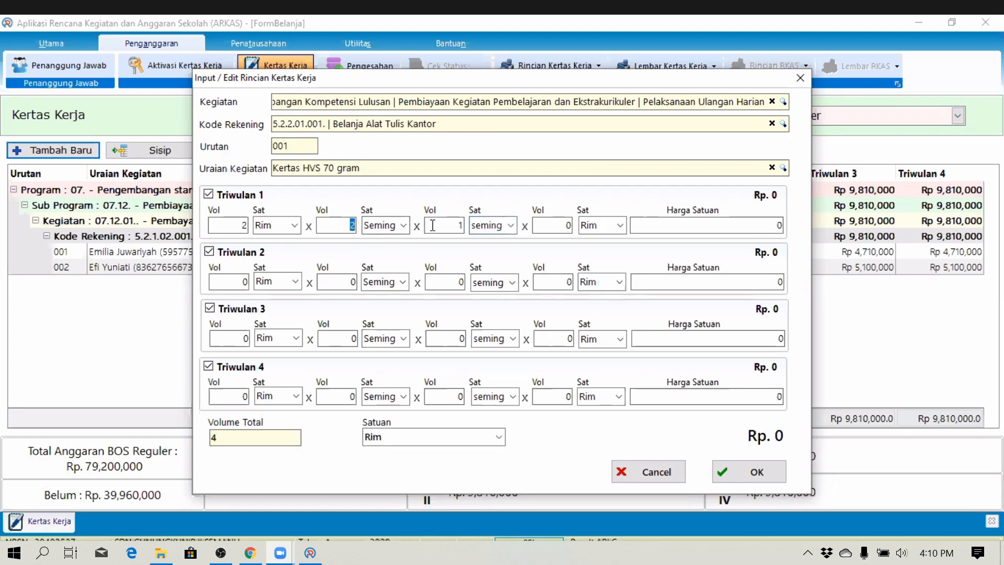
{"action": "type", "text": "8"}
{"action": "key", "text": "Tab"}
{"action": "left_click_drag", "start_coordinate": [349, 226], "coordinate": [373, 225]}
{"action": "type", "text": "2"}
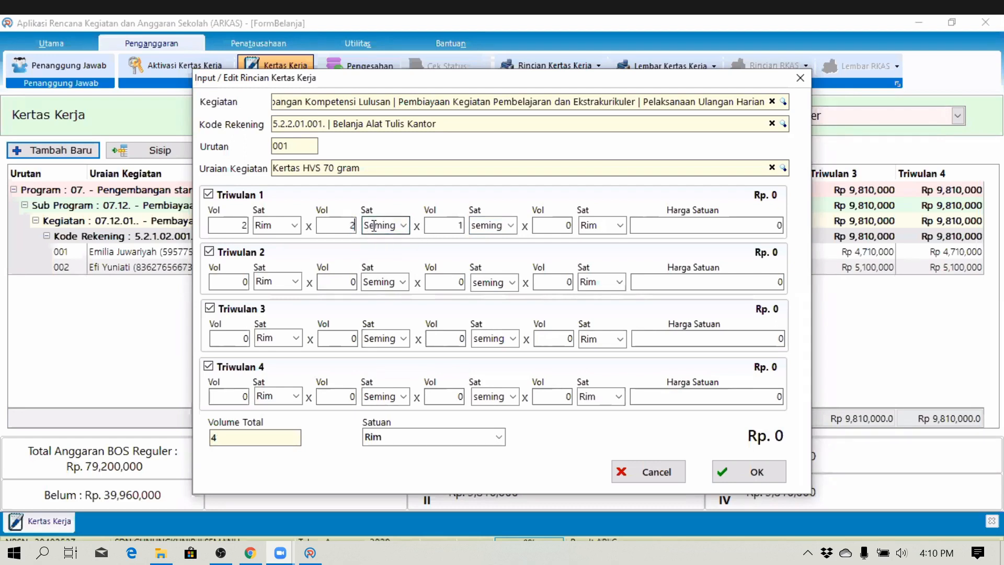
{"action": "key", "text": "Tab"}
{"action": "type", "text": "4"}
{"action": "key", "text": "Tab"}
{"action": "key", "text": "Tab"}
{"action": "type", "text": "12"}
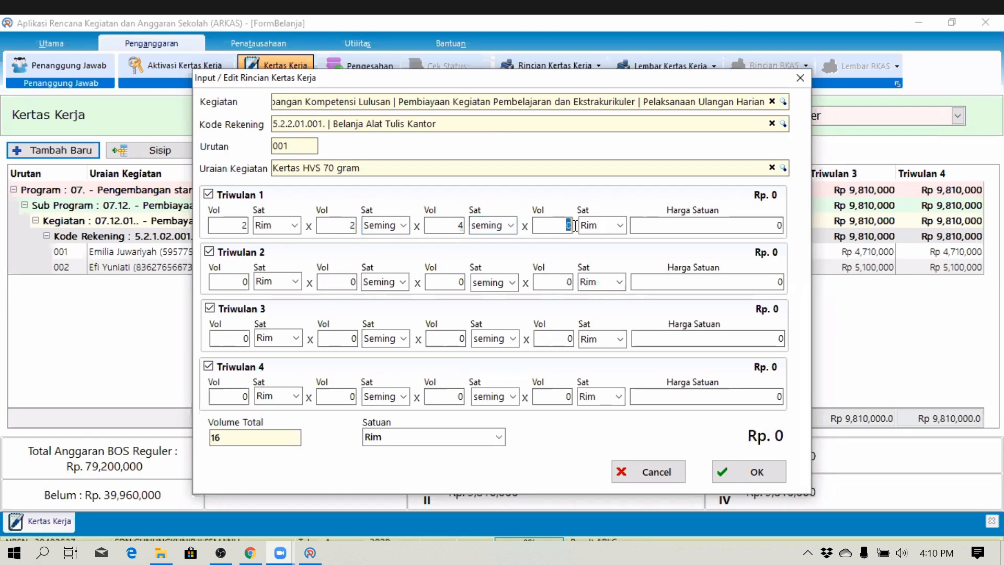
{"action": "key", "text": "Tab"}
{"action": "type", "text": "Bulka"}
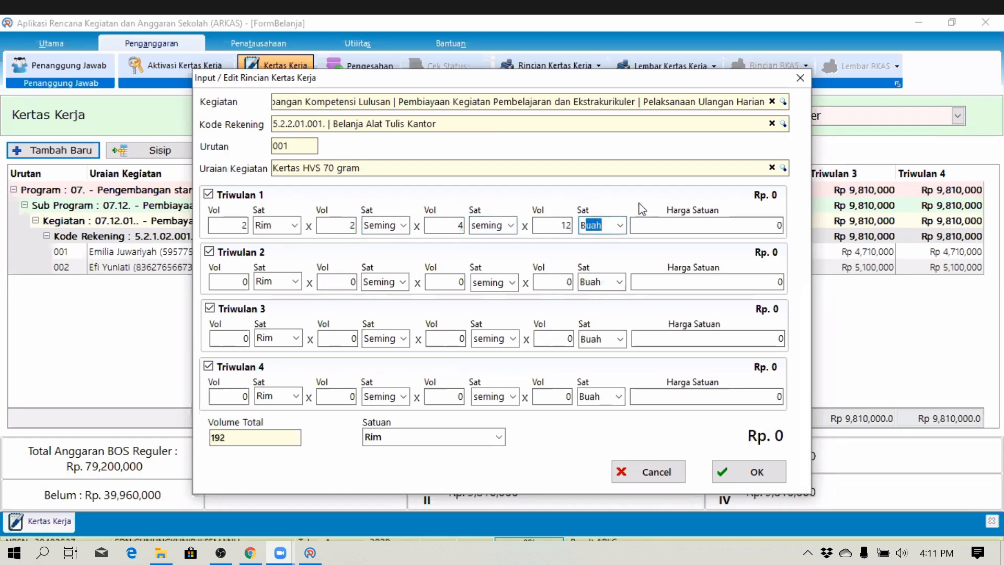
{"action": "type", "text": "n"}
{"action": "key", "text": "BackSpace"}
{"action": "key", "text": "BackSpace"}
{"action": "key", "text": "BackSpace"}
{"action": "key", "text": "BackSpace"}
{"action": "type", "text": "l"}
{"action": "key", "text": "Tab"}
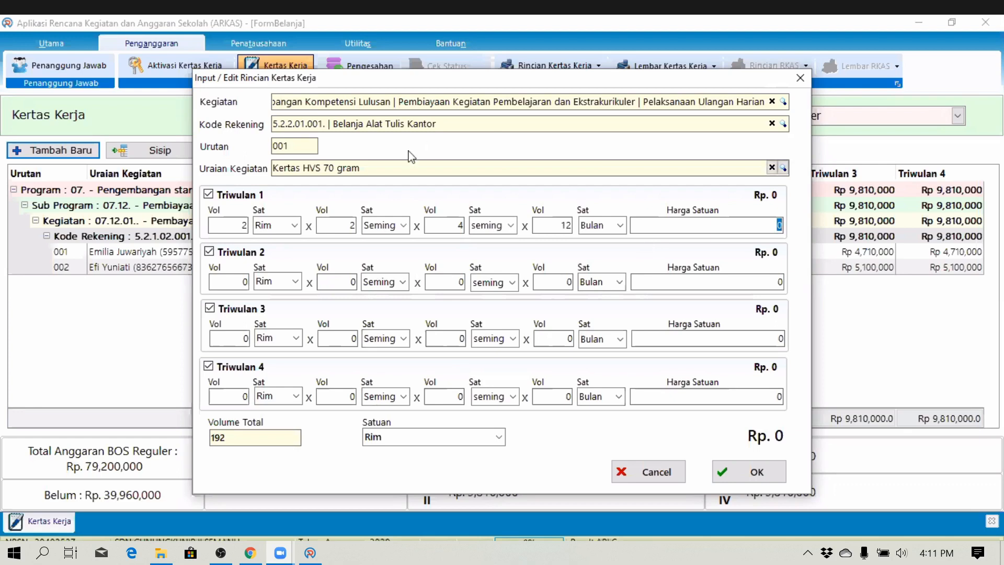
- Enter a 50,000 unit price for Triwulan 1, 2 and 3
{"action": "type", "text": "50000"}
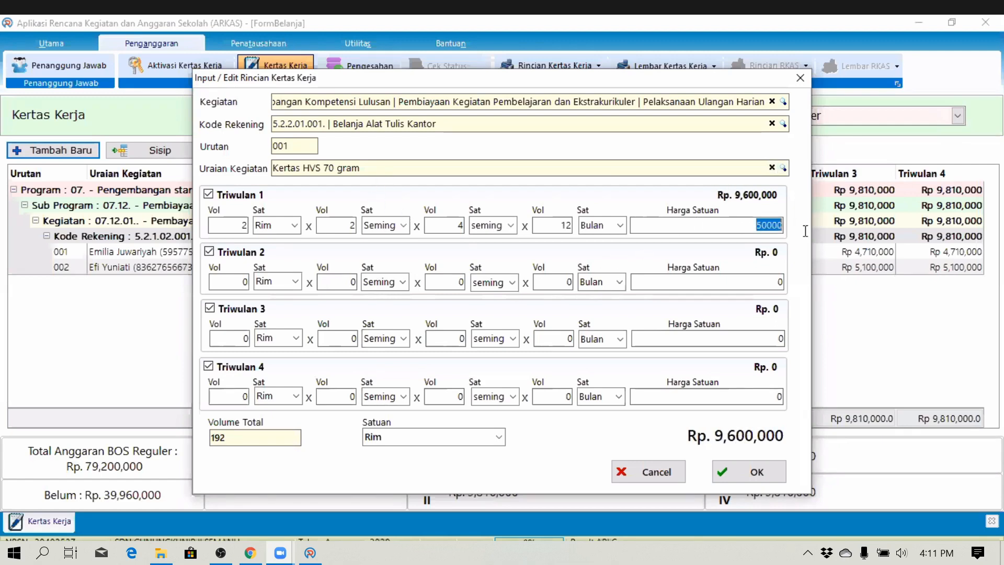
{"action": "key", "text": "Tab"}
{"action": "type", "text": "50000"}
{"action": "key", "text": "Tab"}
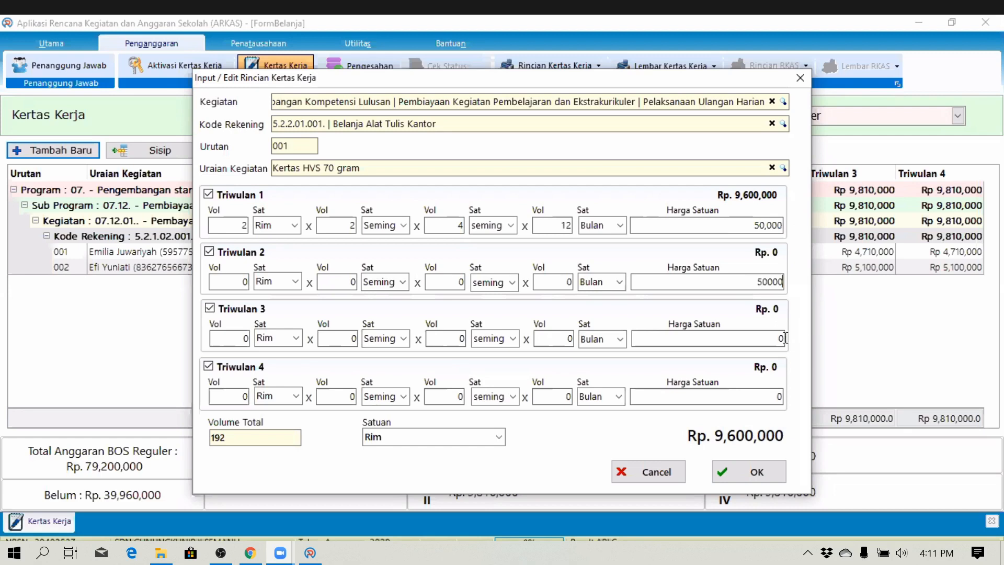
{"action": "type", "text": "50000"}
{"action": "key", "text": "Tab"}
- Fill Triwulan 2's volumes as 2 × 2 × 4 × 12
{"action": "left_click", "coordinate": [244, 283]}
{"action": "type", "text": "2"}
{"action": "key", "text": "Tab"}
{"action": "type", "text": "2"}
{"action": "key", "text": "Tab"}
{"action": "type", "text": "4"}
{"action": "key", "text": "Tab"}
{"action": "type", "text": "12"}
{"action": "key", "text": "Tab"}
- Change the month volume to 3 Bulan in the quarters
{"action": "left_click", "coordinate": [560, 224]}
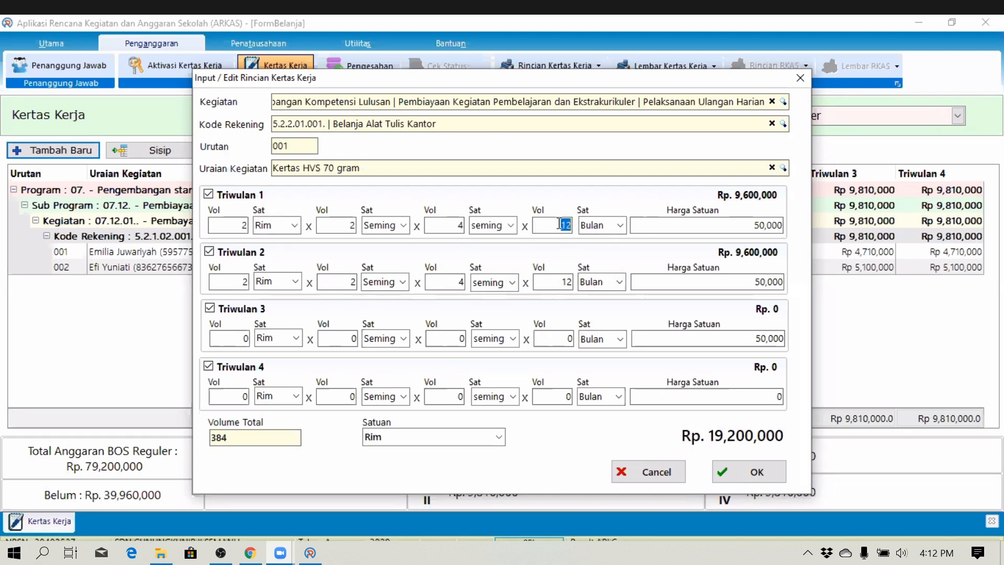
{"action": "type", "text": "3"}
{"action": "key", "text": "Tab"}
{"action": "key", "text": "Tab"}
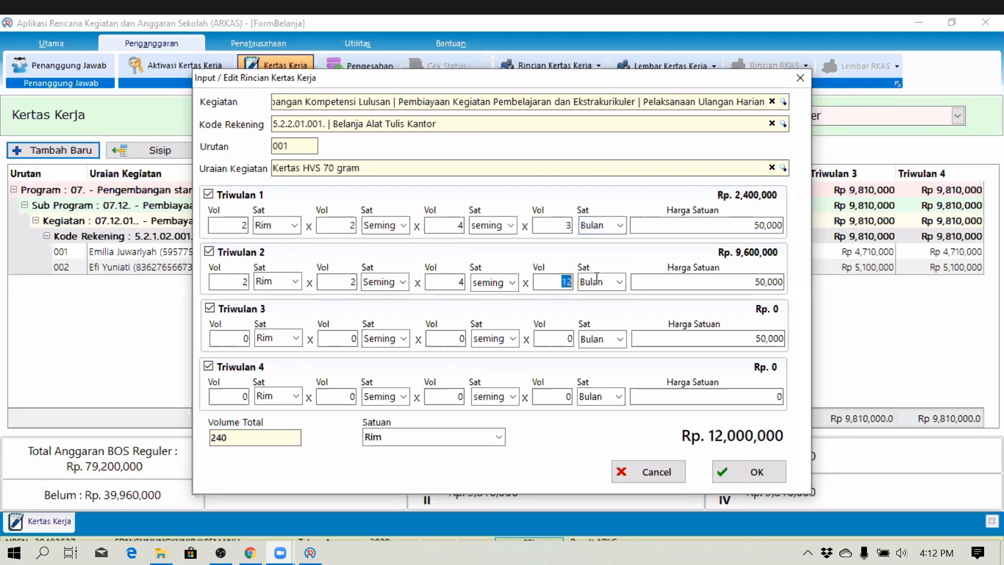
{"action": "type", "text": "3"}
{"action": "key", "text": "Tab"}
{"action": "key", "text": "Tab"}
{"action": "type", "text": "3"}
- Fill in the remaining quarters' volumes as 2 Rim × 2 × 4 × 3 Bulan
{"action": "key", "text": "Tab"}
{"action": "key", "text": "Tab"}
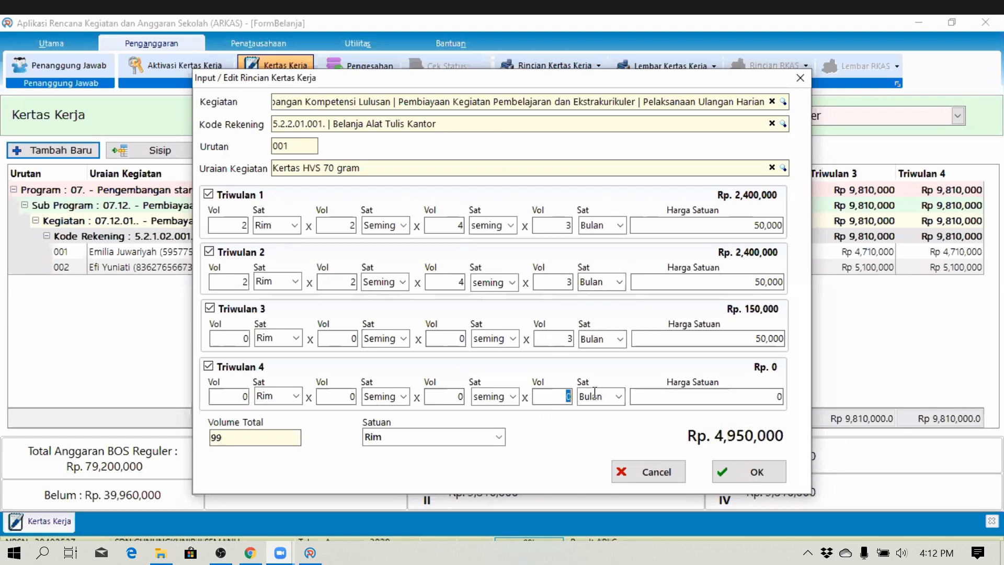
{"action": "left_click", "coordinate": [245, 338]}
{"action": "type", "text": "2"}
{"action": "key", "text": "Tab"}
{"action": "key", "text": "Tab"}
{"action": "type", "text": "2"}
{"action": "key", "text": "Tab"}
{"action": "key", "text": "Tab"}
{"action": "type", "text": "4"}
{"action": "key", "text": "Tab"}
{"action": "key", "text": "Tab"}
{"action": "key", "text": "Tab"}
{"action": "key", "text": "Tab"}
{"action": "key", "text": "Tab"}
{"action": "key", "text": "Tab"}
{"action": "type", "text": "22"}
{"action": "key", "text": "Tab"}
{"action": "key", "text": "Tab"}
{"action": "type", "text": "4"}
{"action": "key", "text": "Tab"}
{"action": "key", "text": "Tab"}
{"action": "type", "text": "3"}
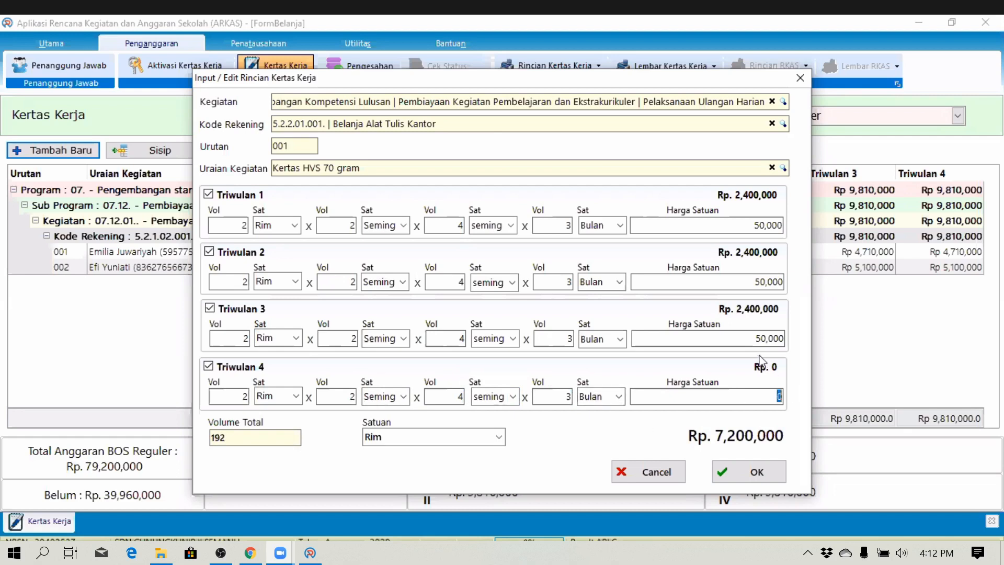
- Copy the 50,000 unit price into Triwulan 4 and save the Kertas HVS 70 gram entry
{"action": "left_click_drag", "start_coordinate": [752, 339], "coordinate": [843, 338]}
{"action": "key", "text": "ctrl+c"}
{"action": "left_click", "coordinate": [777, 396]}
{"action": "key", "text": "ctrl+v"}
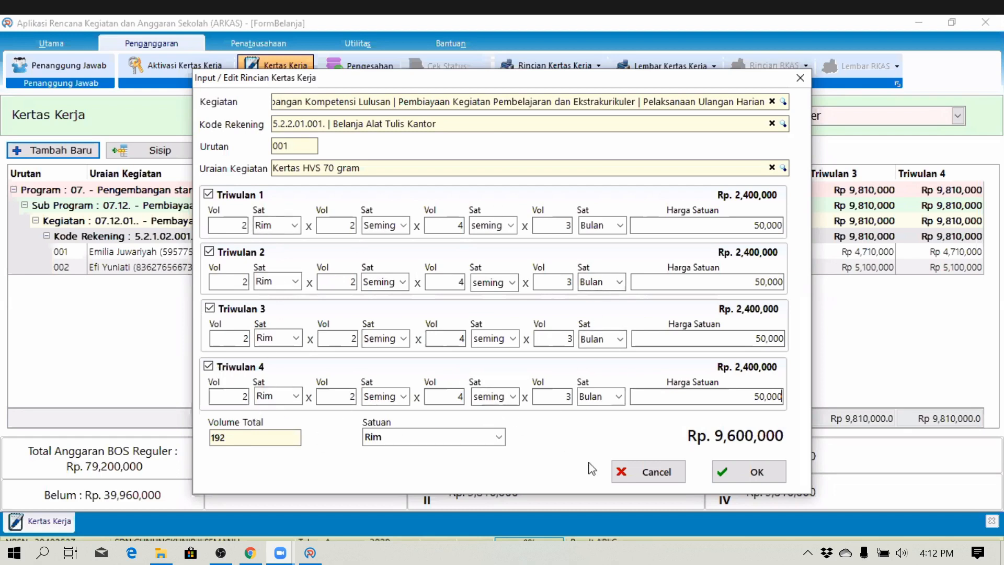
{"action": "left_click", "coordinate": [748, 474]}
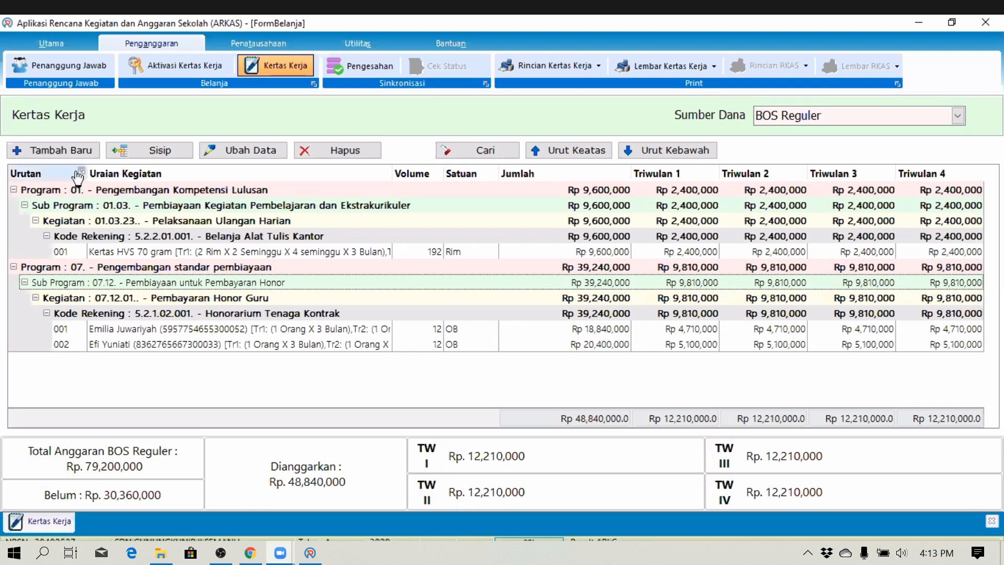
- Select the Kertas HVS 70 gram row and insert a new detail line after it with Sisip
{"action": "left_click", "coordinate": [136, 254]}
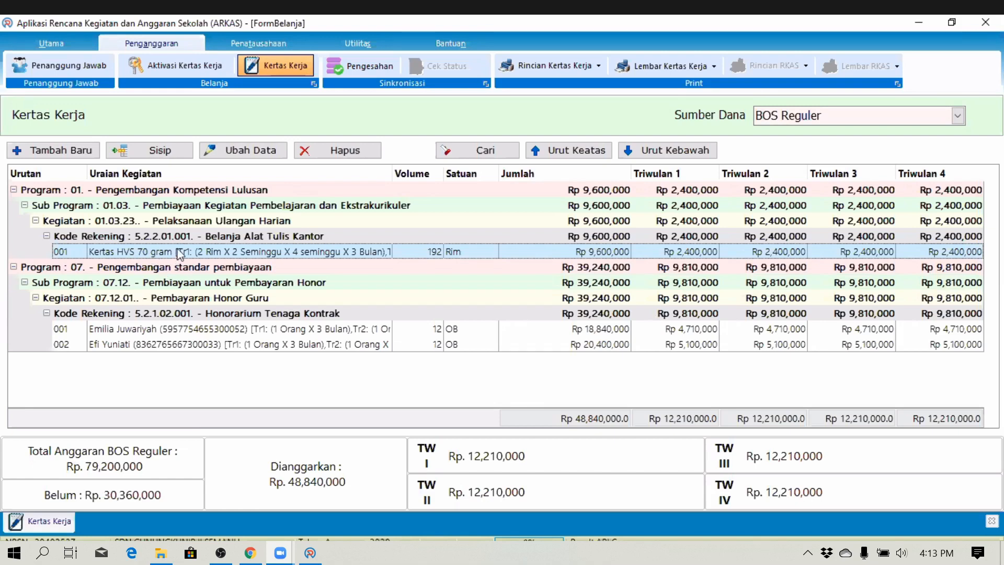
{"action": "left_click", "coordinate": [152, 153]}
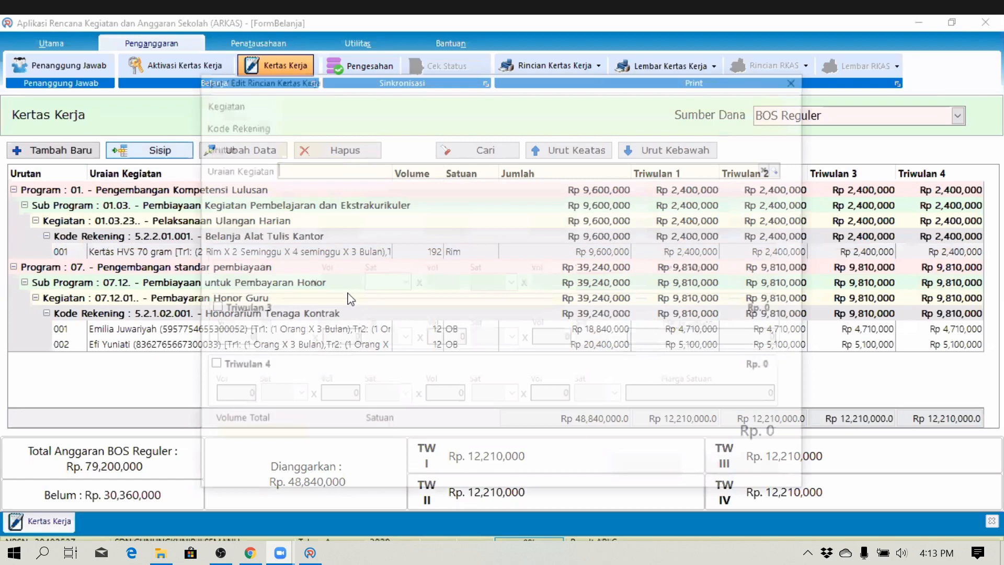
- Search the goods list and set the item to Kertas HVS A4
{"action": "left_click", "coordinate": [783, 168]}
{"action": "type", "text": "kwar"}
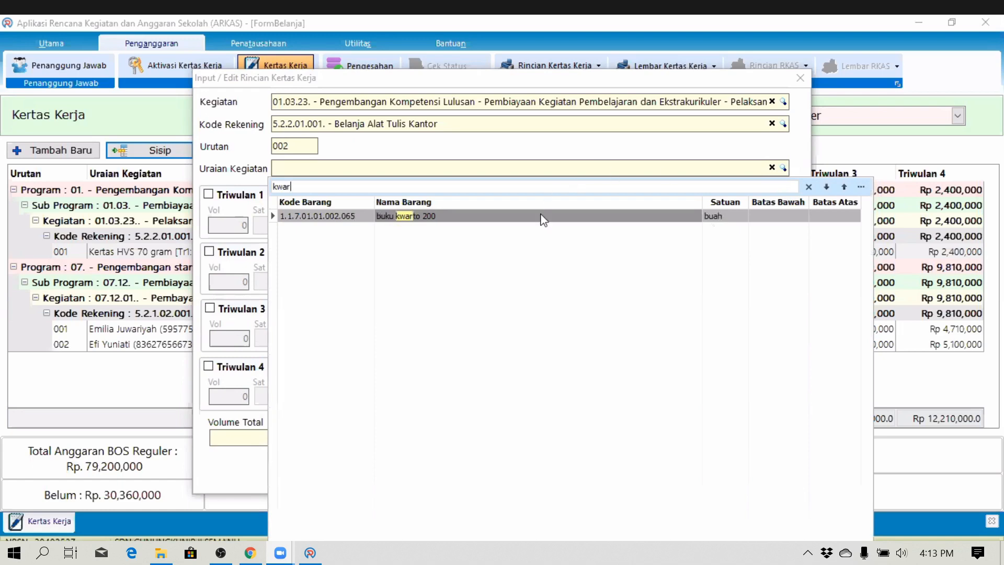
{"action": "double_click", "coordinate": [543, 217]}
{"action": "left_click_drag", "start_coordinate": [348, 168], "coordinate": [253, 166]}
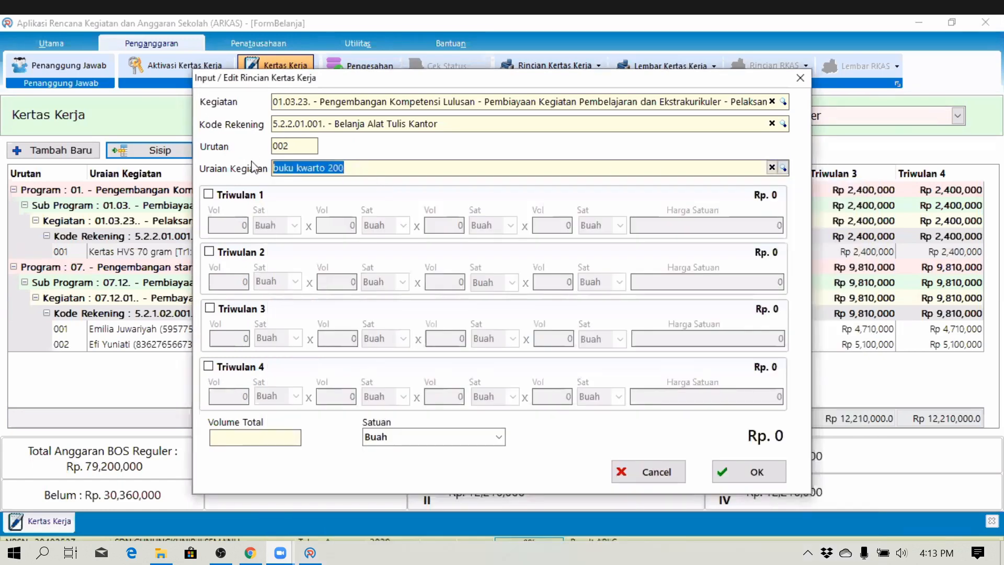
{"action": "type", "text": "kertas"}
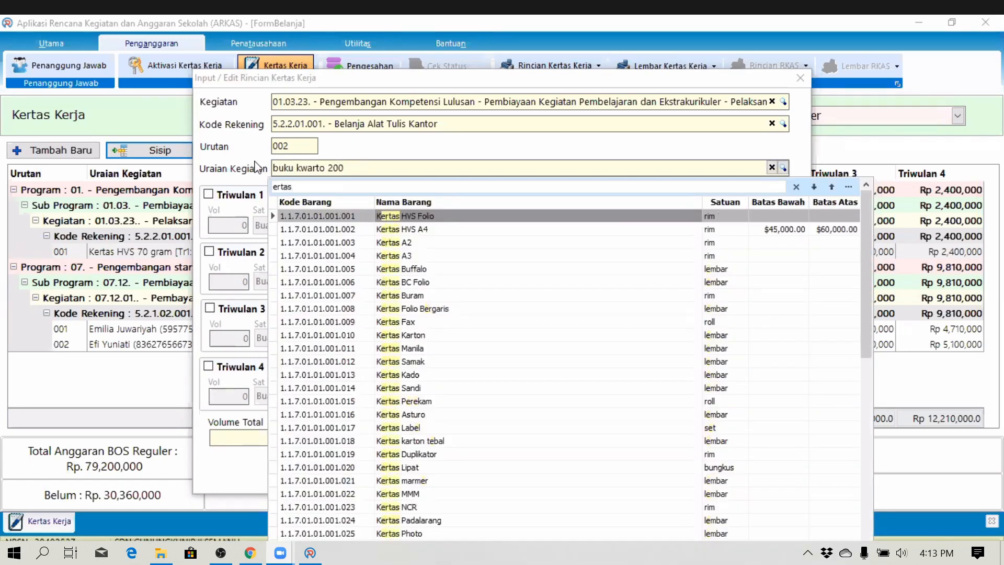
{"action": "double_click", "coordinate": [428, 230]}
- Tick Triwulan 1–4 to enable entry in all four quarters
{"action": "left_click", "coordinate": [208, 194]}
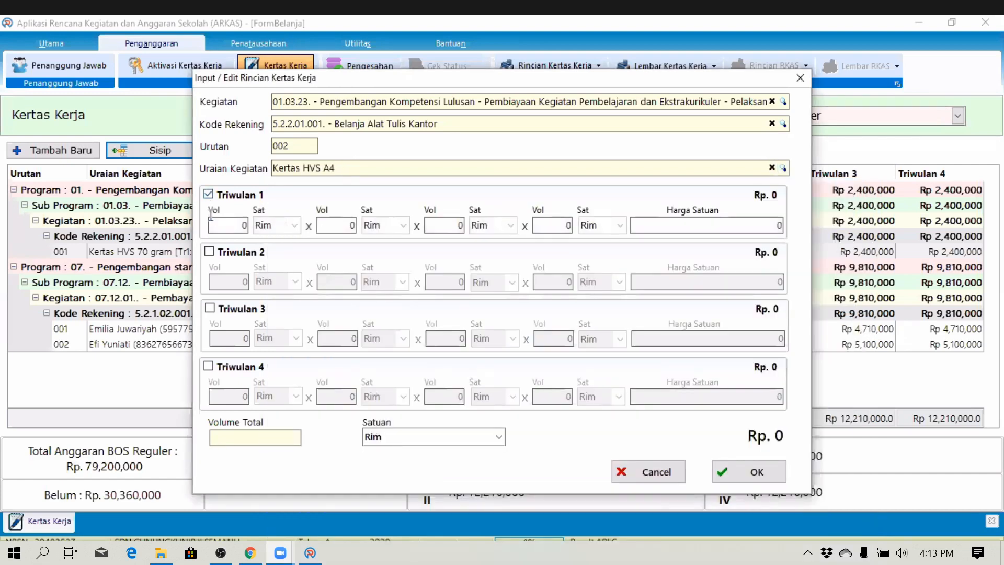
{"action": "left_click", "coordinate": [209, 252]}
{"action": "left_click", "coordinate": [210, 308]}
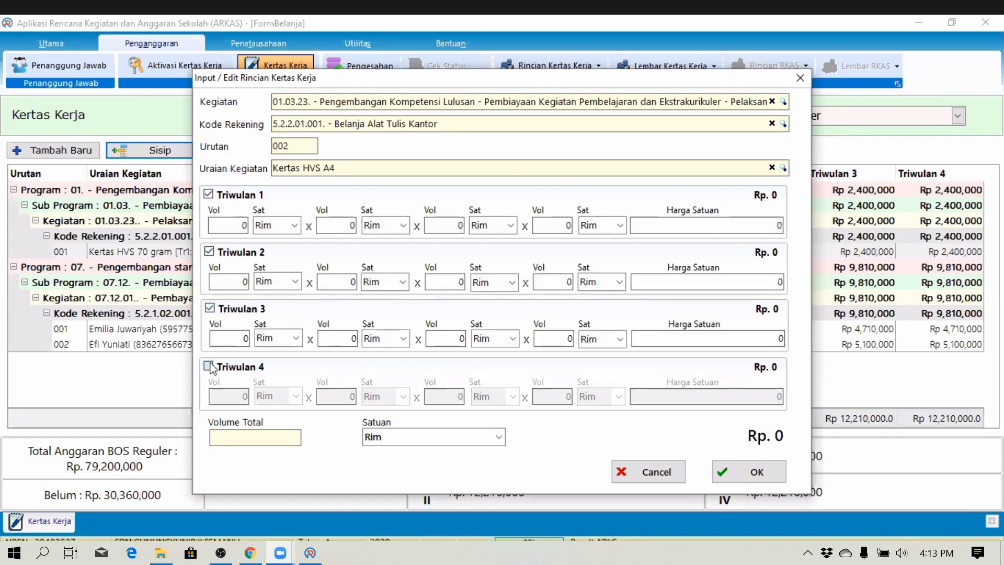
{"action": "left_click", "coordinate": [208, 366]}
{"action": "left_click", "coordinate": [778, 226]}
- Fill Triwulan 1 with 48,000 per unit and 2 Rim × 2 Seminggu × 4 Minggu × 3 Bulan
{"action": "type", "text": "48,000"}
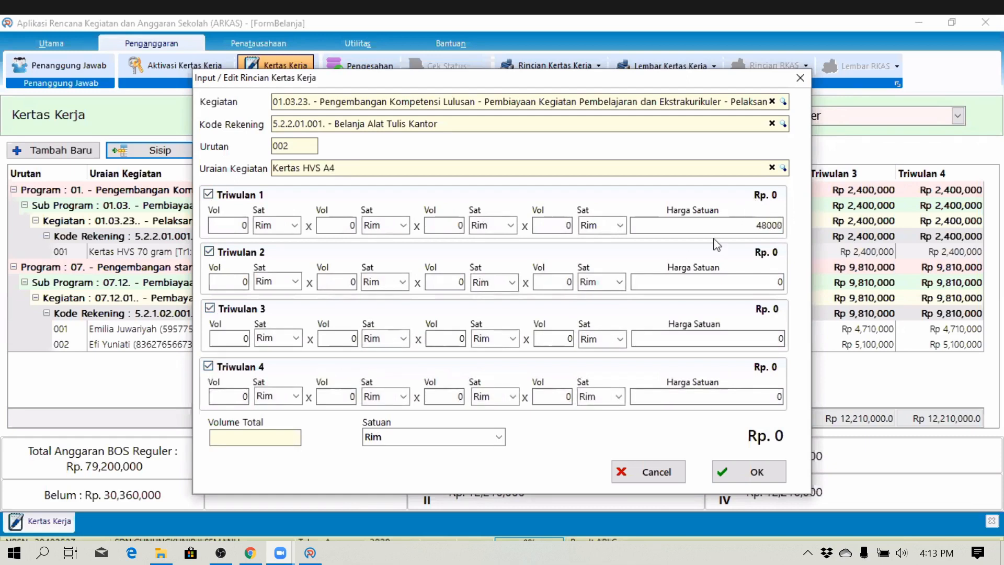
{"action": "left_click", "coordinate": [246, 226]}
{"action": "type", "text": "2"}
{"action": "key", "text": "Tab"}
{"action": "key", "text": "Tab"}
{"action": "type", "text": "2"}
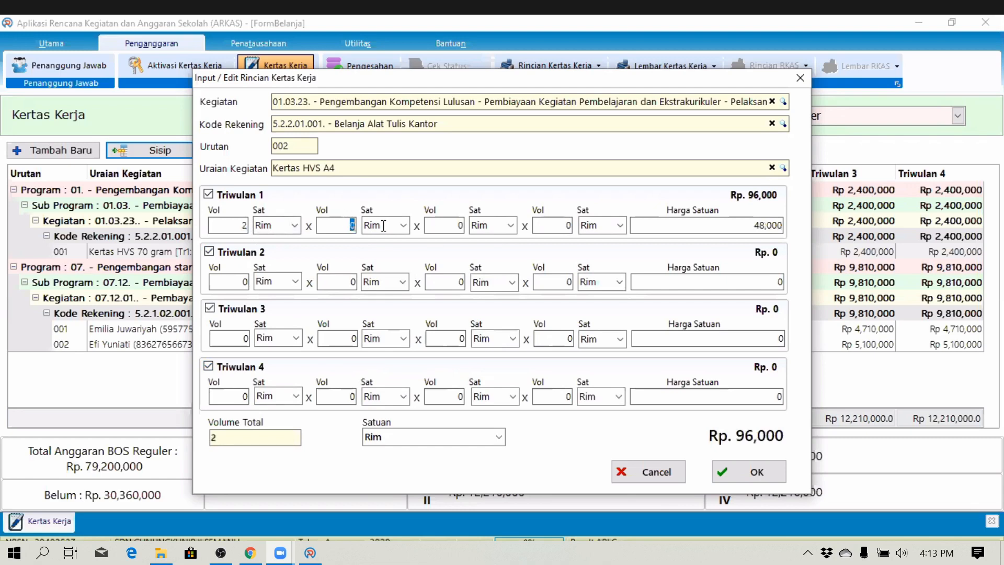
{"action": "key", "text": "Tab"}
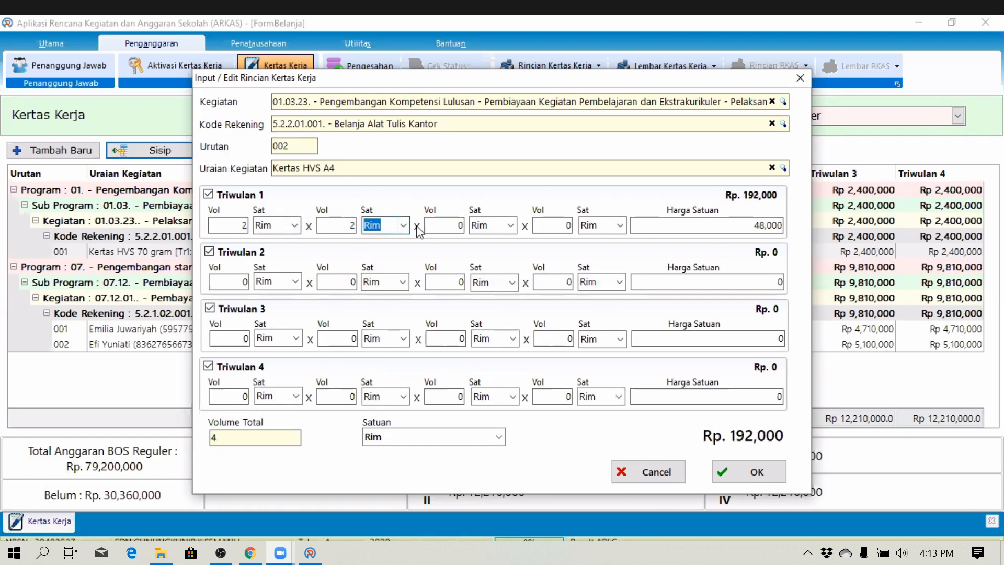
{"action": "type", "text": "Semingg"}
{"action": "key", "text": "Tab"}
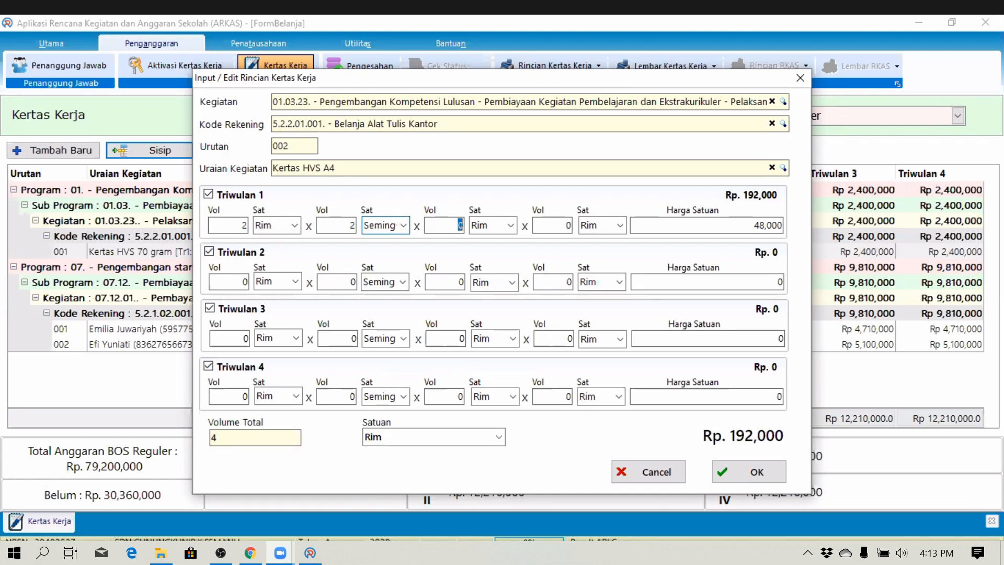
{"action": "type", "text": "4"}
{"action": "key", "text": "Tab"}
{"action": "type", "text": "Minggu"}
{"action": "key", "text": "Tab"}
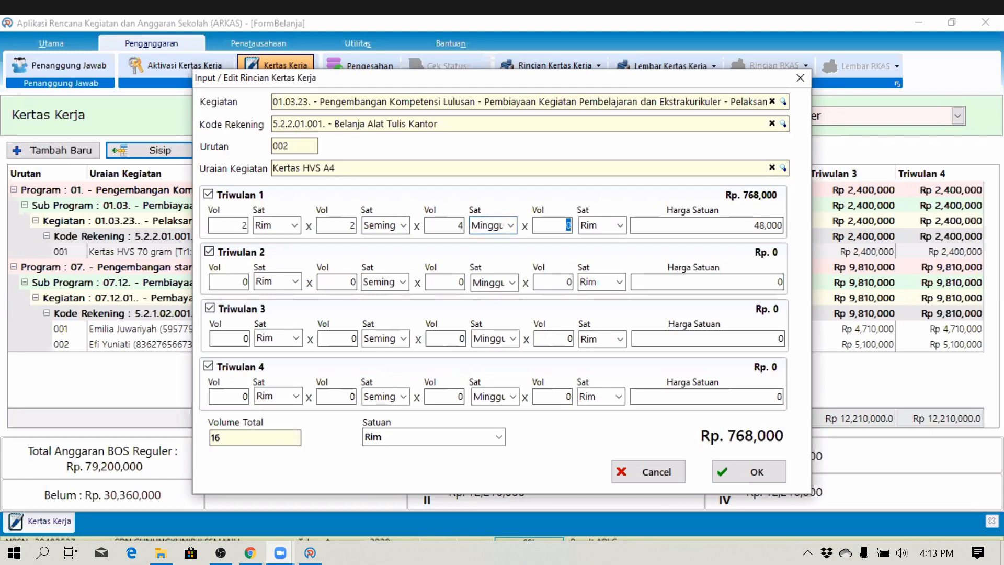
{"action": "type", "text": "3"}
{"action": "key", "text": "Tab"}
{"action": "type", "text": "Bulan"}
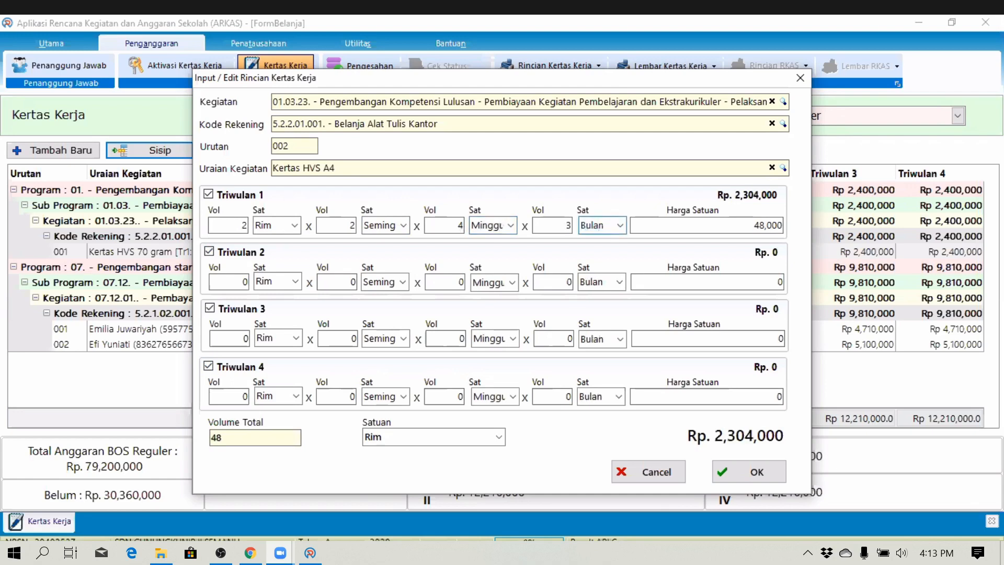
{"action": "key", "text": "Tab"}
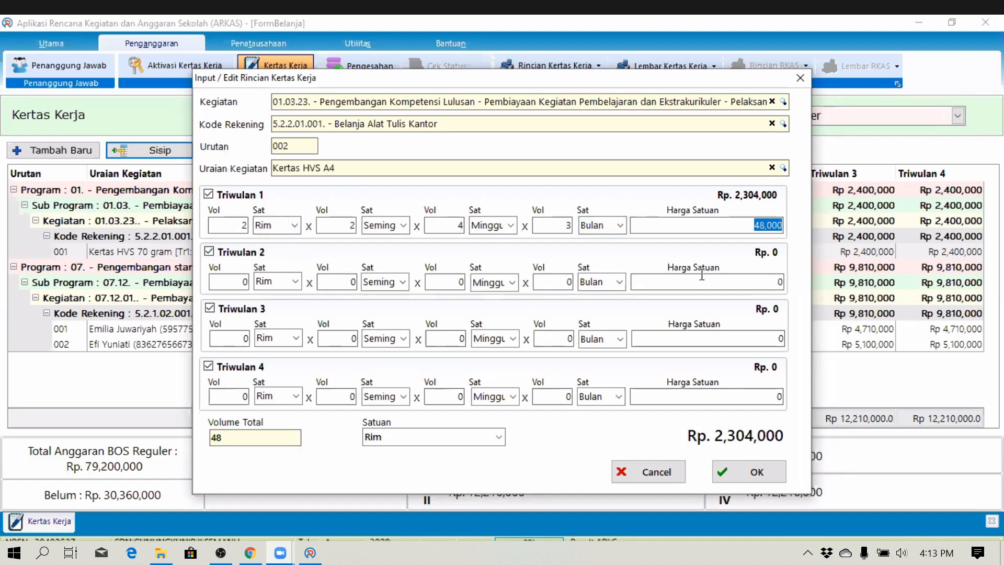
- Paste the 48,000 unit price into Triwulan 2 and Triwulan 3
{"action": "left_click", "coordinate": [778, 282]}
{"action": "key", "text": "ctrl+v"}
{"action": "left_click", "coordinate": [772, 339]}
{"action": "key", "text": "ctrl+v"}
{"action": "left_click", "coordinate": [774, 395]}
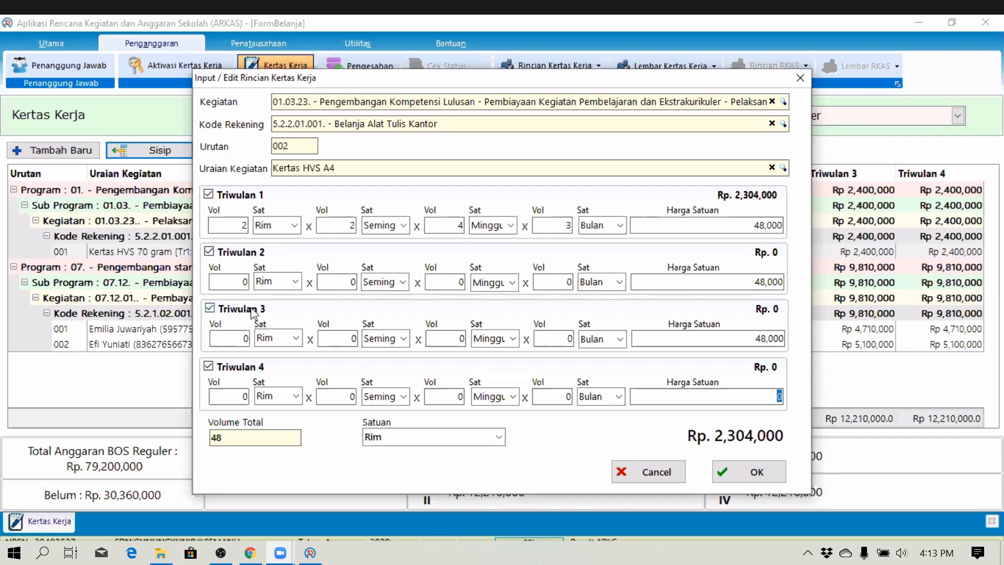
- Enter Triwulan 2's volumes 2 × 2 × 4 × 3 and begin Triwulan 3's
{"action": "left_click", "coordinate": [243, 282]}
{"action": "type", "text": "2"}
{"action": "left_click", "coordinate": [342, 283]}
{"action": "key", "text": "Tab"}
{"action": "key", "text": "Tab"}
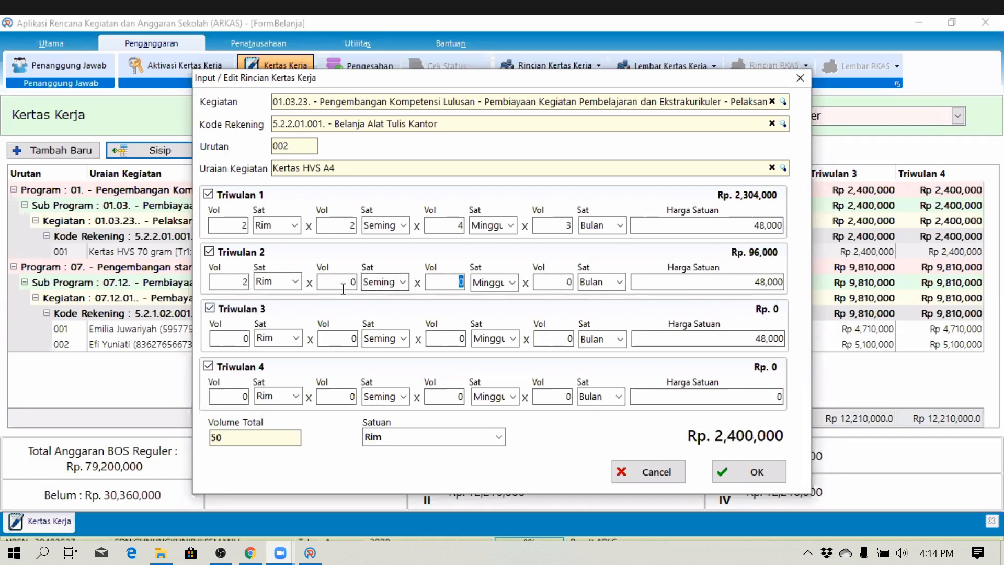
{"action": "type", "text": "4"}
{"action": "key", "text": "Tab"}
{"action": "key", "text": "Tab"}
{"action": "type", "text": "3"}
{"action": "left_click_drag", "start_coordinate": [243, 338], "coordinate": [286, 339]}
{"action": "type", "text": "2"}
{"action": "key", "text": "Tab"}
{"action": "key", "text": "Tab"}
{"action": "type", "text": "2"}
{"action": "key", "text": "Tab"}
- Correct the Triwulan 2 and 3 volumes so both read 2 × 2 × 4 × 3
{"action": "double_click", "coordinate": [353, 282]}
{"action": "type", "text": "2"}
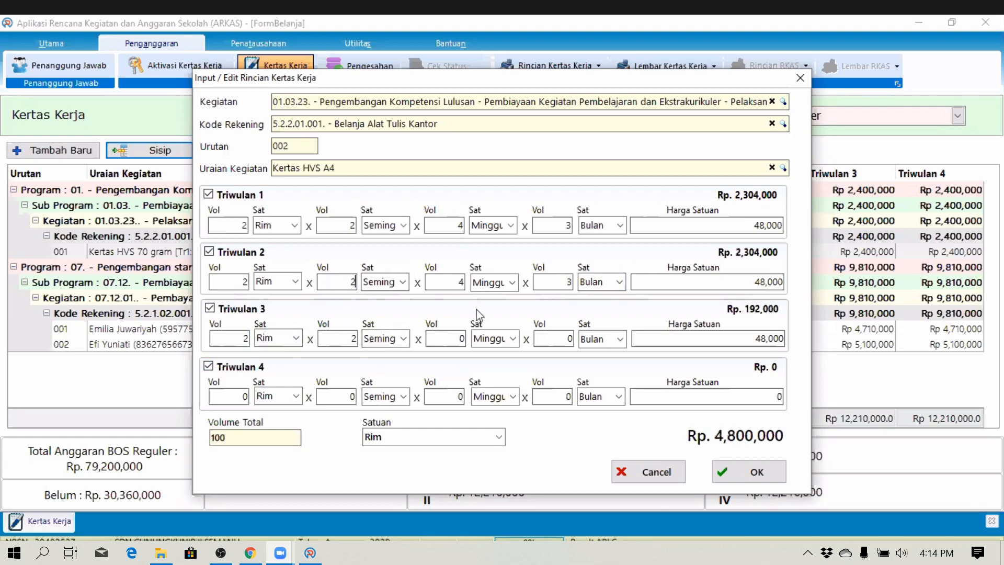
{"action": "double_click", "coordinate": [460, 338]}
{"action": "type", "text": "2"}
{"action": "key", "text": "BackSpace"}
{"action": "type", "text": "4"}
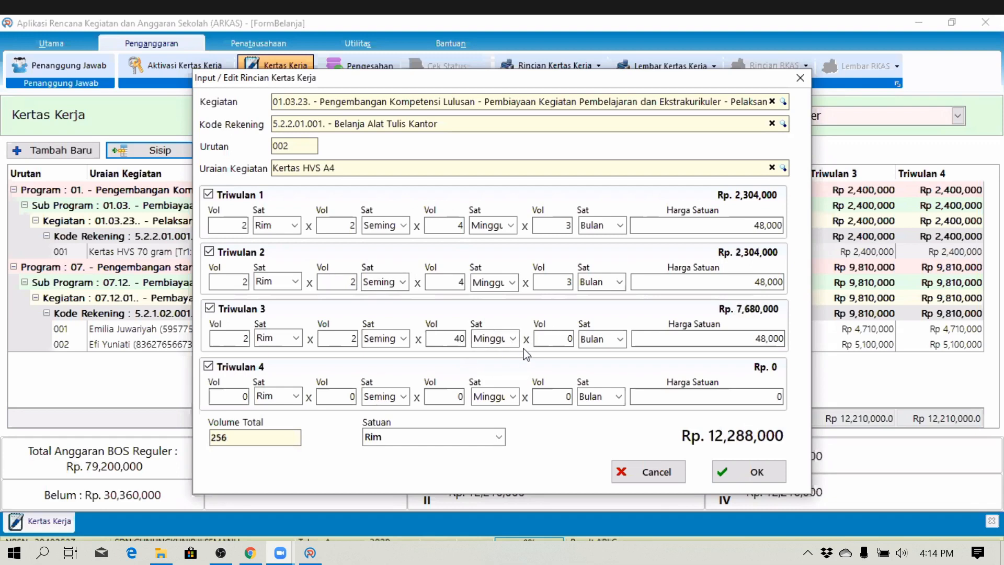
{"action": "key", "text": "Delete"}
{"action": "double_click", "coordinate": [567, 339]}
{"action": "type", "text": "3"}
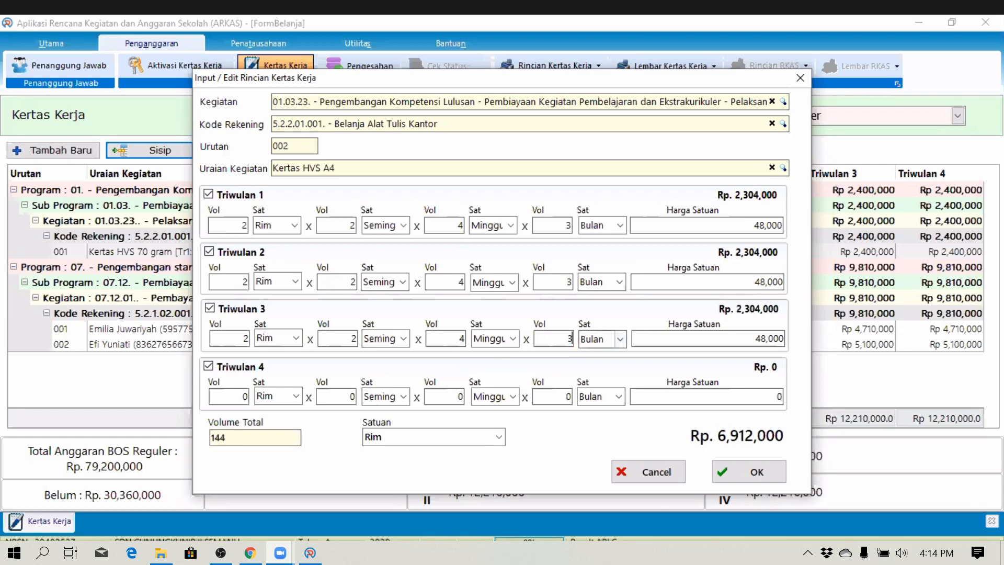
- Enter Triwulan 4 volumes 2 × 2 × 4 × 3 and save the Kertas HVS A4 entry
{"action": "double_click", "coordinate": [243, 396]}
{"action": "type", "text": "2"}
{"action": "double_click", "coordinate": [350, 396]}
{"action": "type", "text": "2"}
{"action": "double_click", "coordinate": [460, 396]}
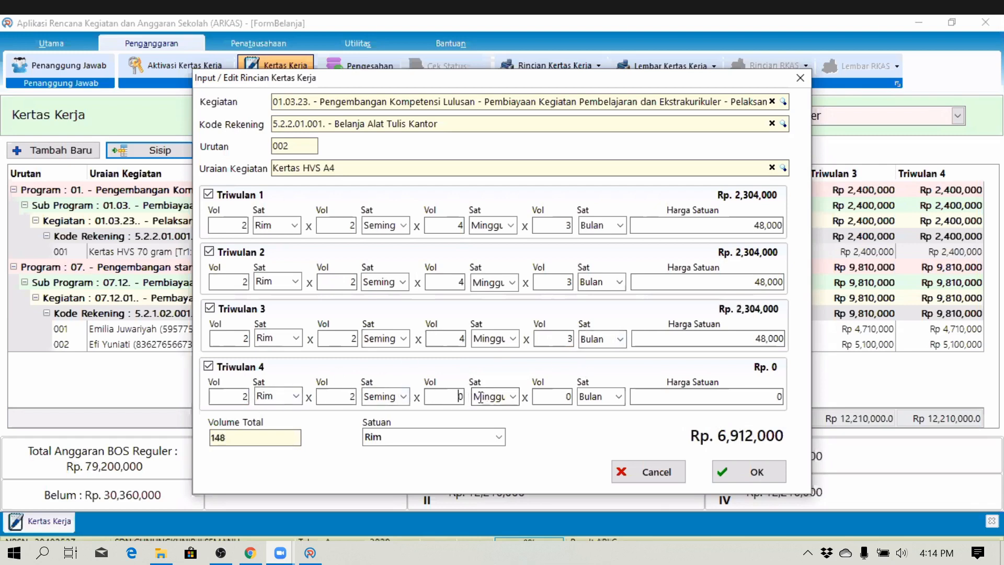
{"action": "type", "text": "4"}
{"action": "double_click", "coordinate": [566, 397]}
{"action": "type", "text": "3"}
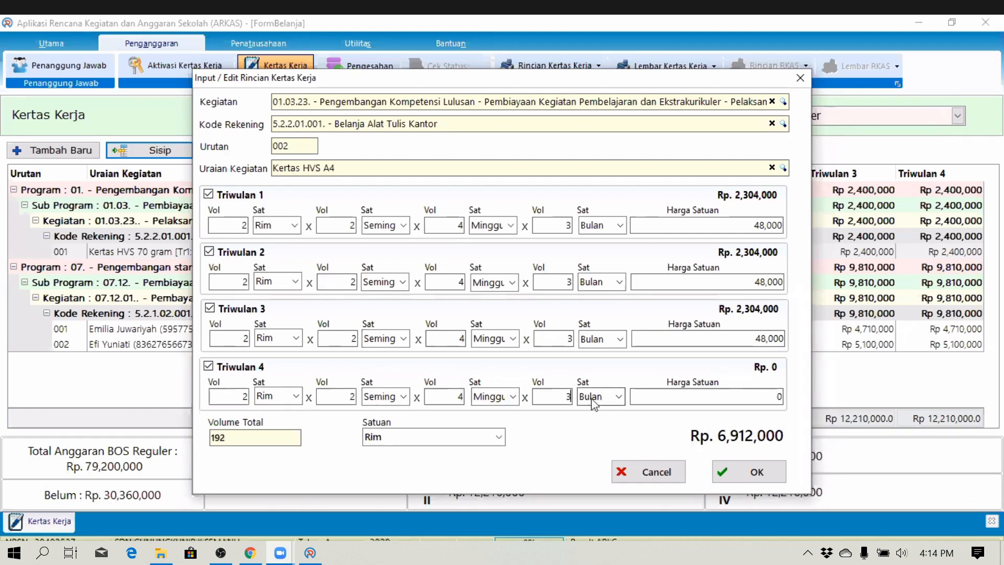
{"action": "left_click", "coordinate": [762, 476]}
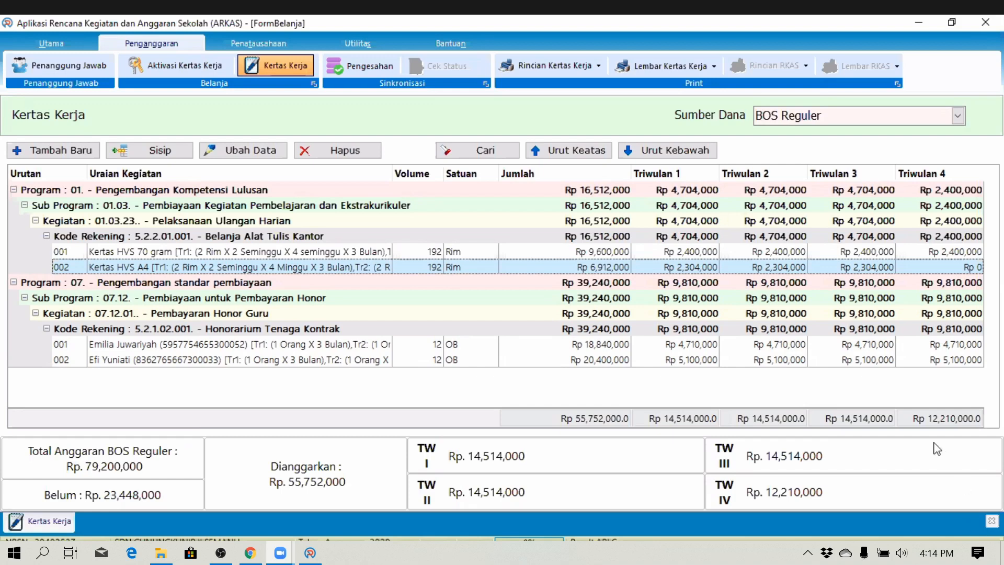
- Start a new budget line with computer-procurement activity 05.09.01
{"action": "left_click", "coordinate": [73, 151]}
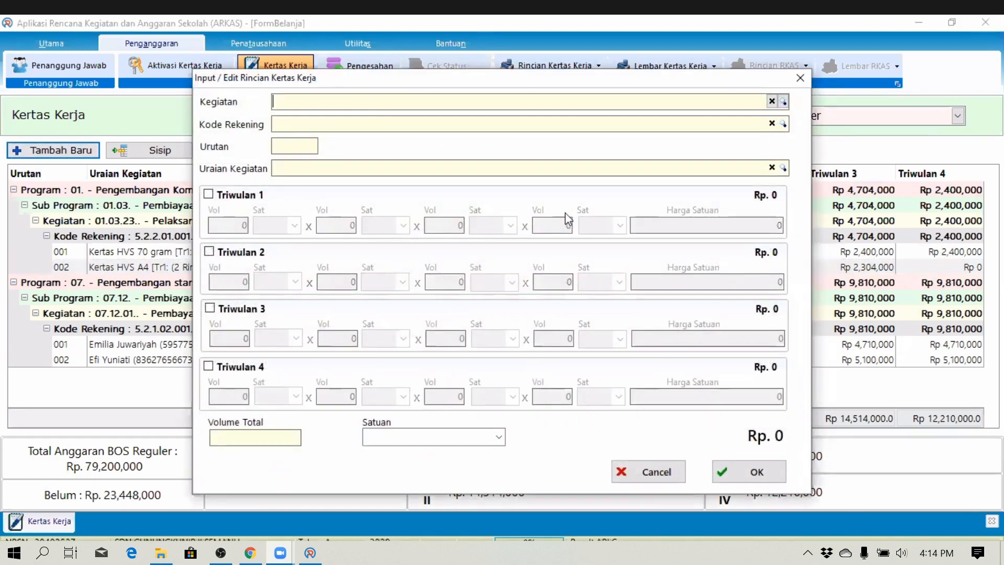
{"action": "left_click", "coordinate": [783, 101]}
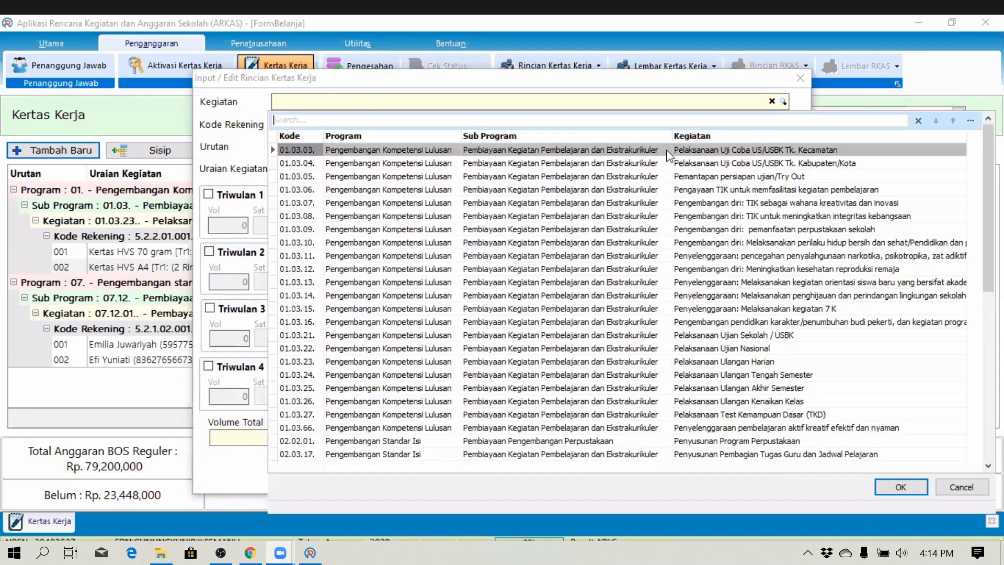
{"action": "type", "text": "komputer"}
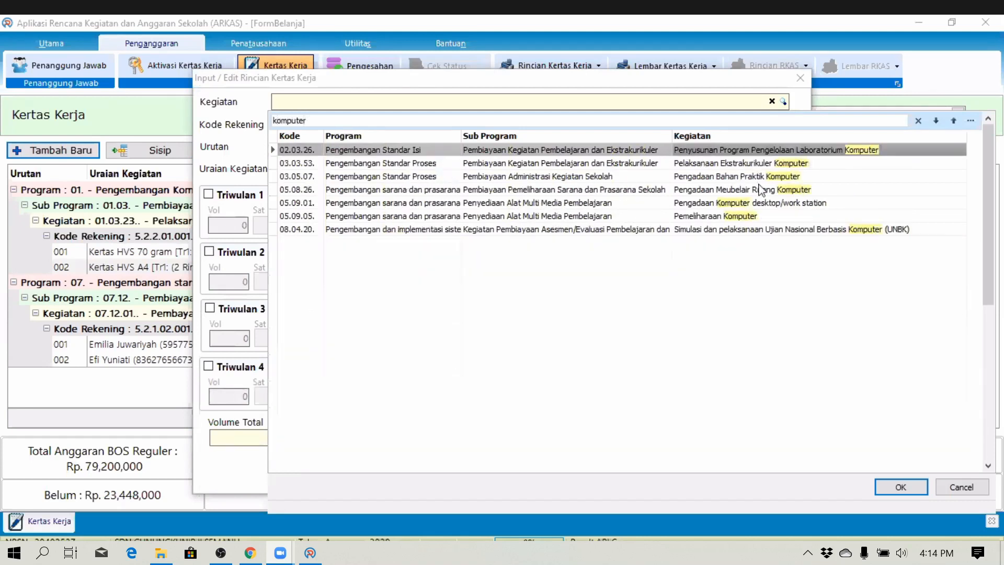
{"action": "left_click", "coordinate": [761, 209]}
{"action": "double_click", "coordinate": [761, 208]}
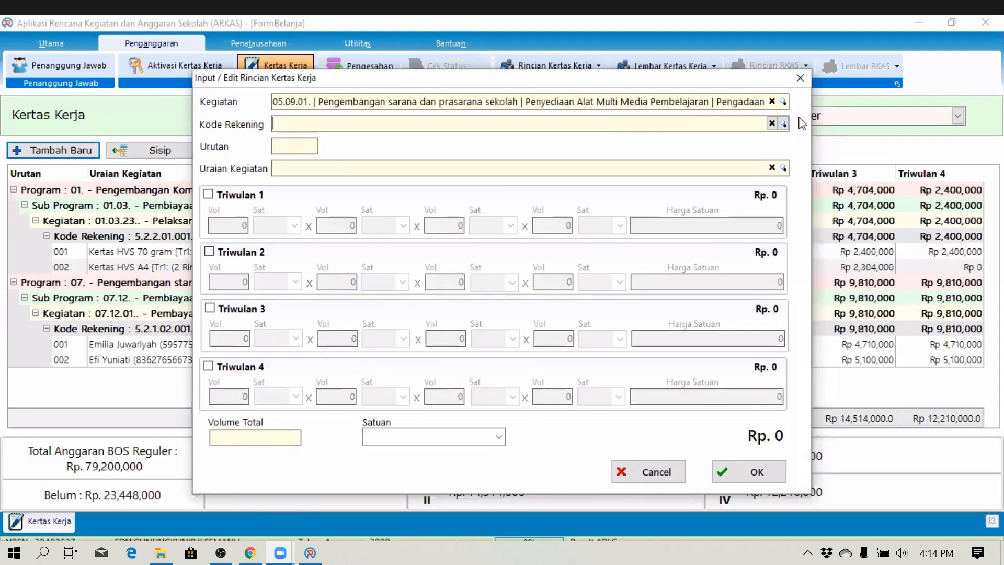
- Set account 5.2.3.12.002 Belanja modal pengadaan komputer /PC and item Personal Komputer
{"action": "left_click", "coordinate": [783, 123]}
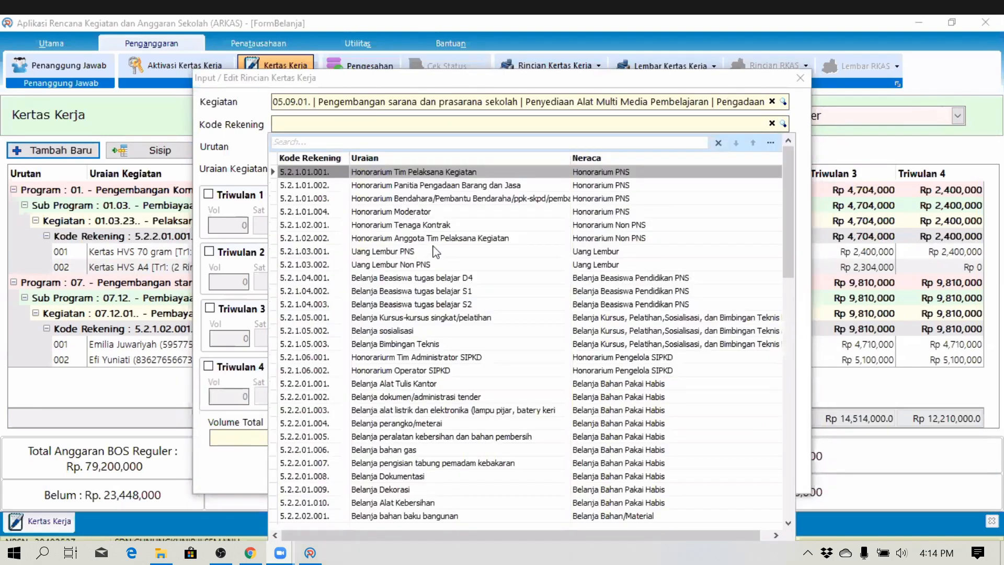
{"action": "type", "text": "komputer"}
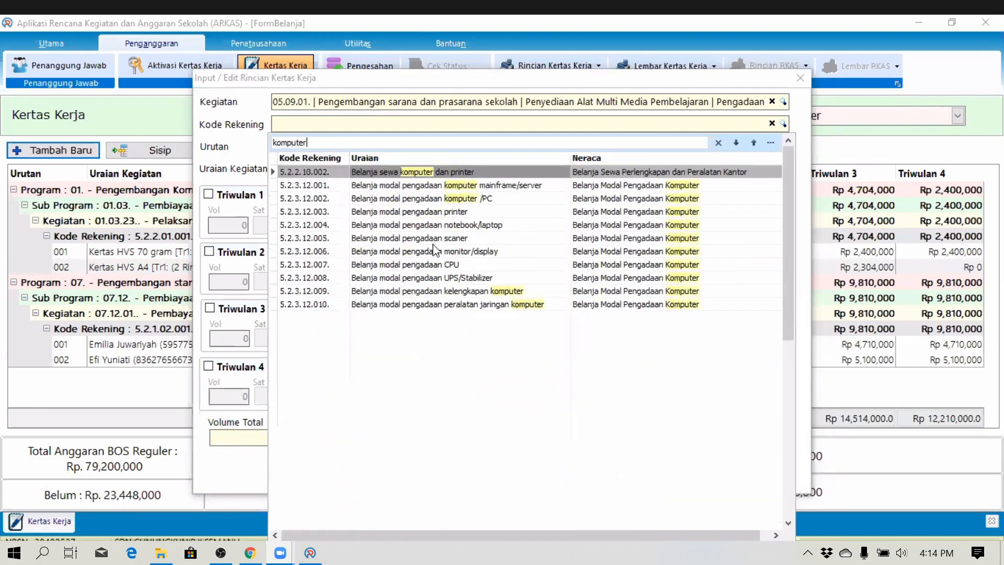
{"action": "double_click", "coordinate": [456, 199]}
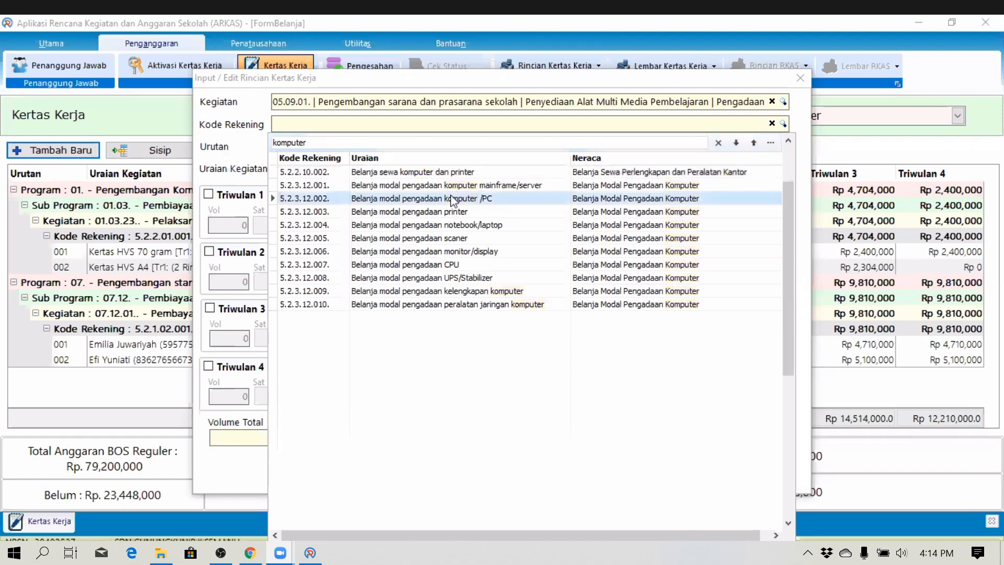
{"action": "type", "text": "k"}
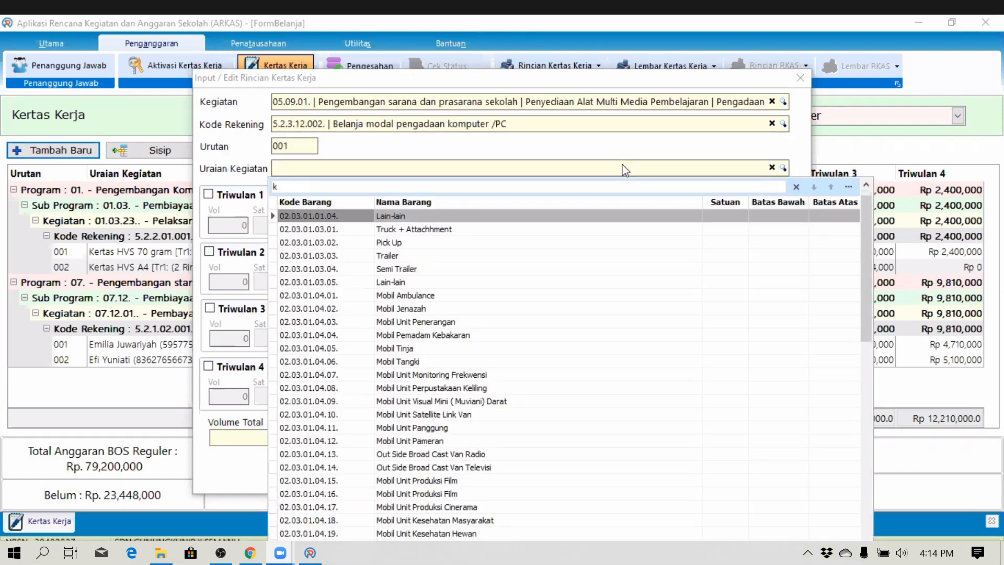
{"action": "type", "text": "omputer"}
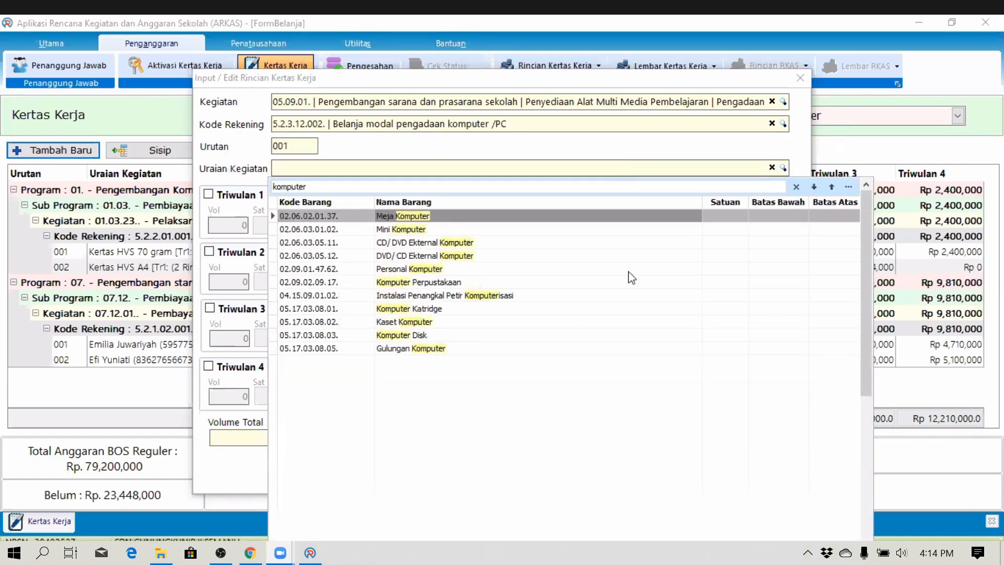
{"action": "double_click", "coordinate": [416, 269]}
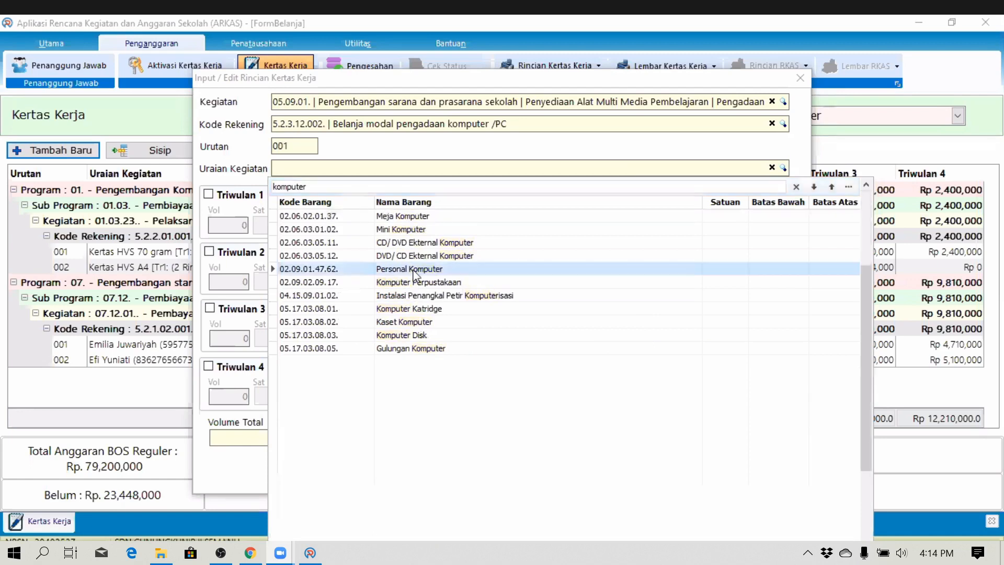
- Budget 2 Unit of Personal Komputer at 11,724,000 each in Triwulan 1 and save
{"action": "left_click", "coordinate": [208, 194]}
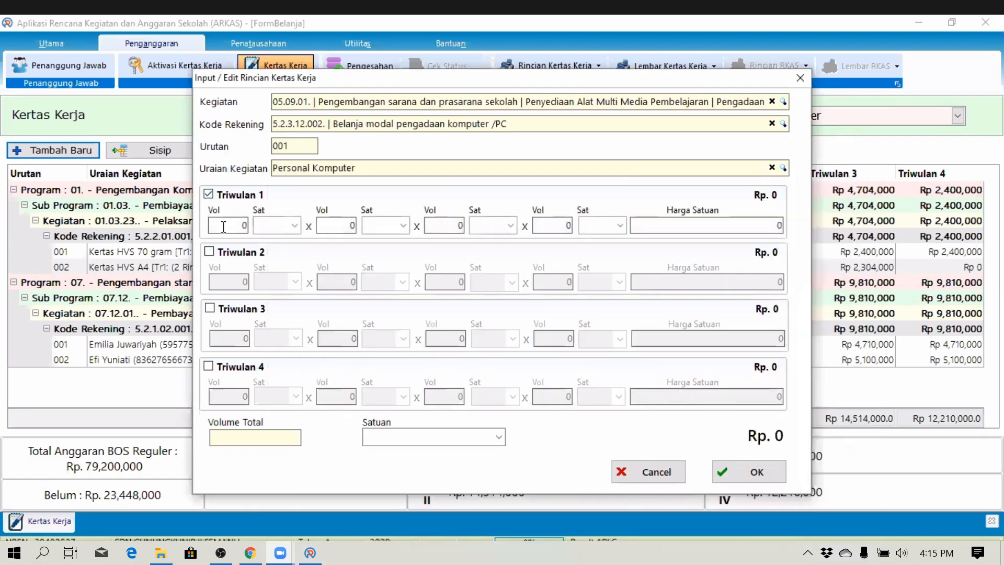
{"action": "type", "text": "1"}
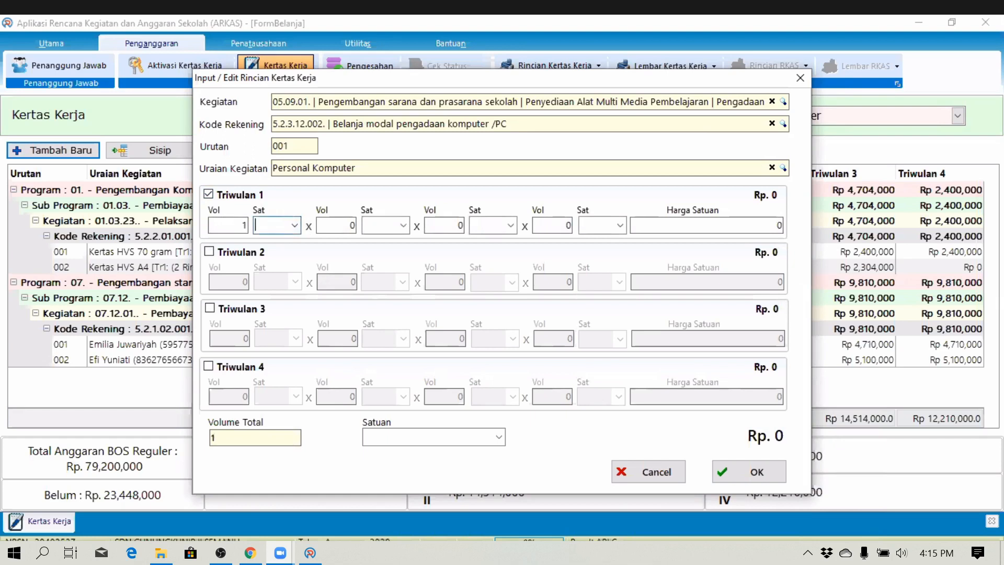
{"action": "left_click_drag", "start_coordinate": [248, 223], "coordinate": [240, 223]}
{"action": "type", "text": "2"}
{"action": "key", "text": "Tab"}
{"action": "type", "text": "U"}
{"action": "key", "text": "Tab"}
{"action": "left_click", "coordinate": [772, 221]}
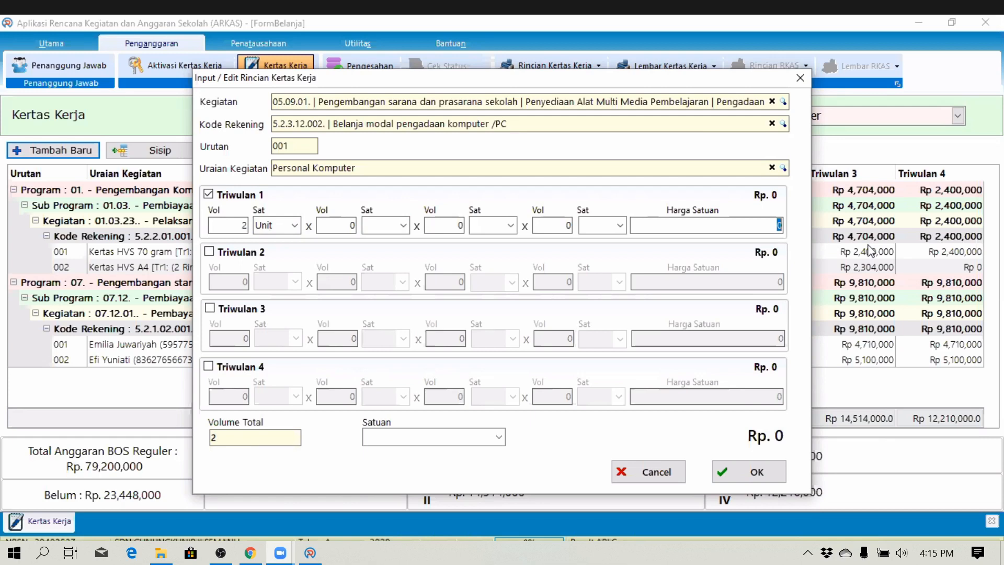
{"action": "type", "text": "11"}
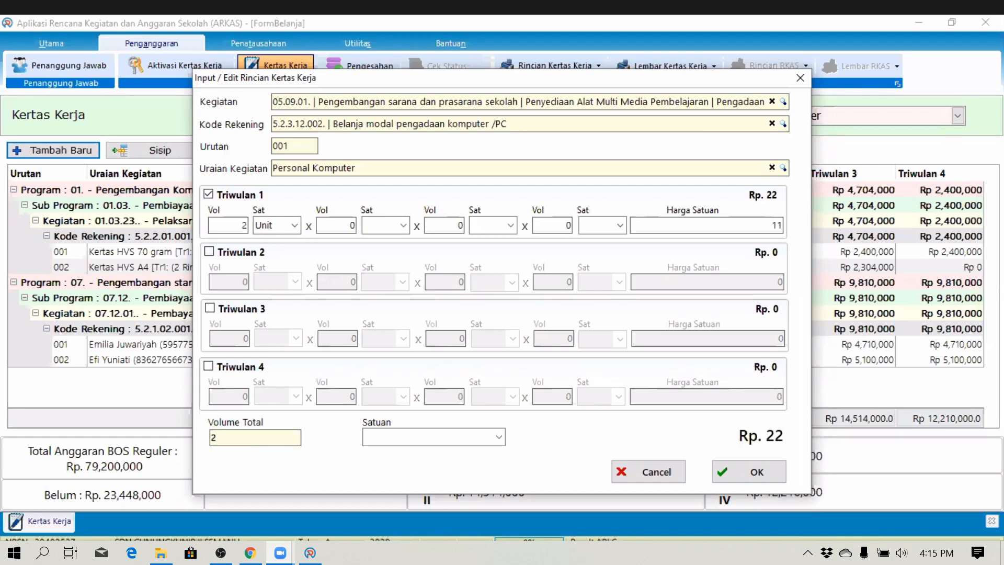
{"action": "type", "text": "724000"}
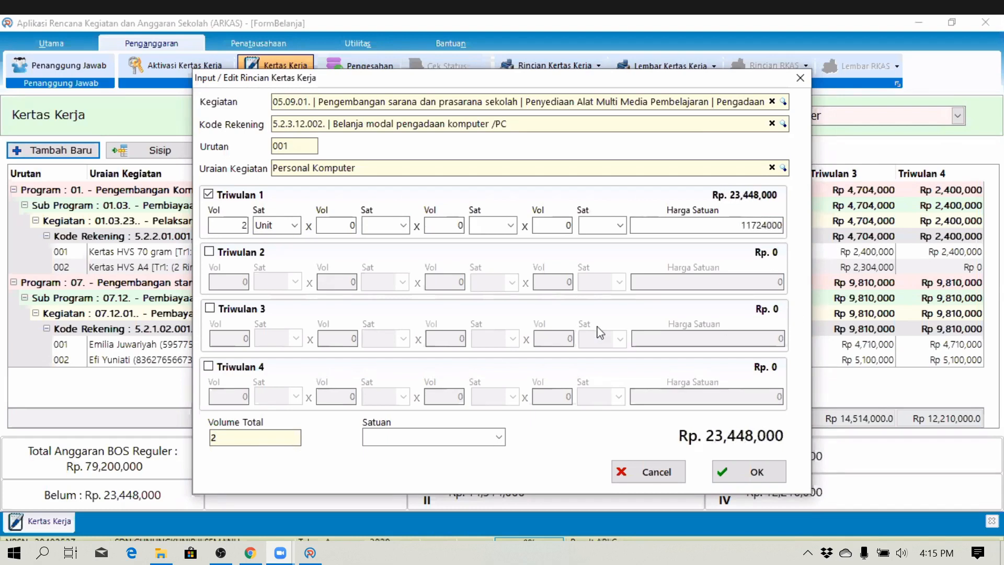
{"action": "left_click", "coordinate": [400, 433]}
{"action": "type", "text": "Unit"}
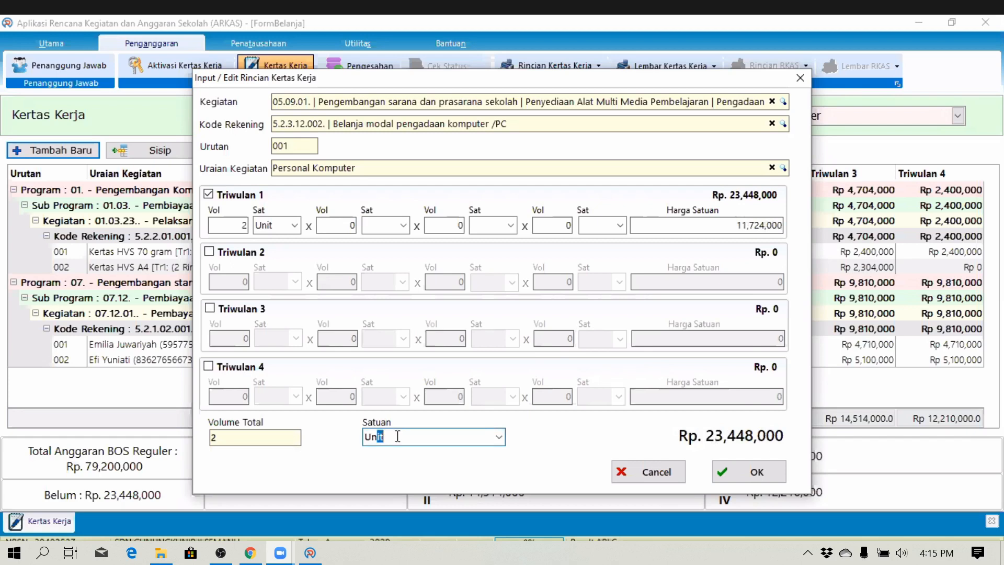
{"action": "left_click", "coordinate": [741, 474]}
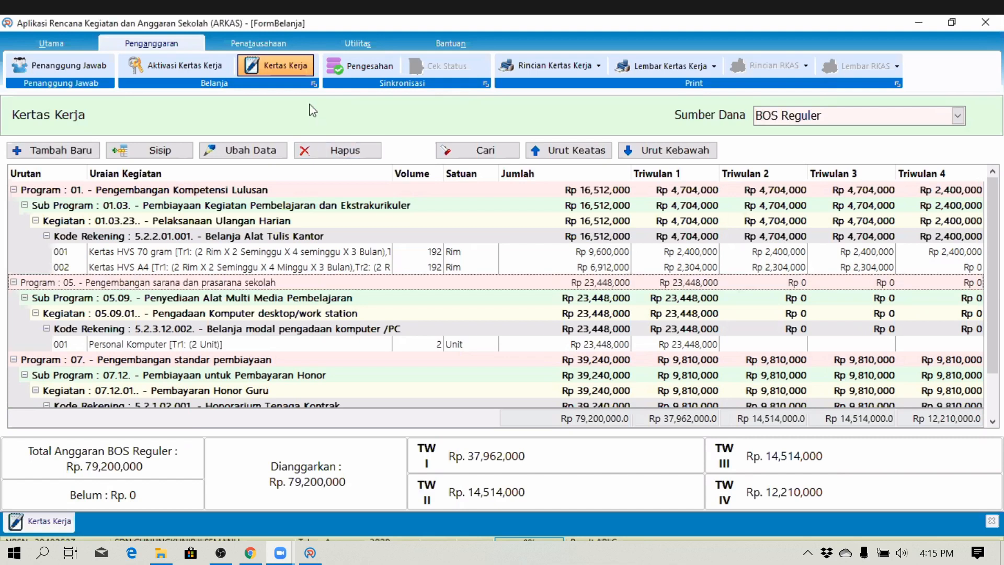
- Sync the BOS Reguler worksheet under Pengesahan, agree to the conditions and send it
{"action": "left_click", "coordinate": [342, 66]}
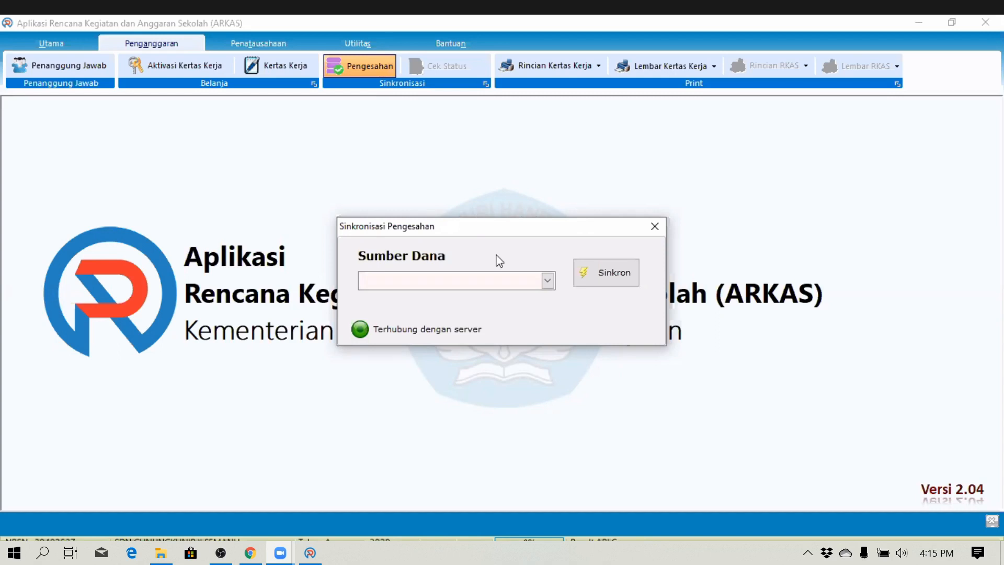
{"action": "left_click", "coordinate": [547, 281]}
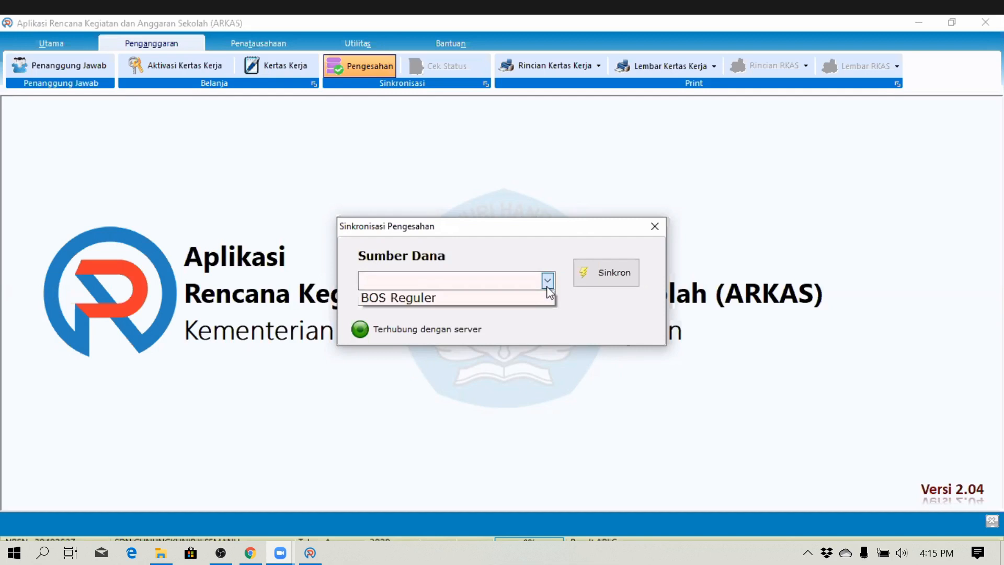
{"action": "left_click", "coordinate": [475, 299]}
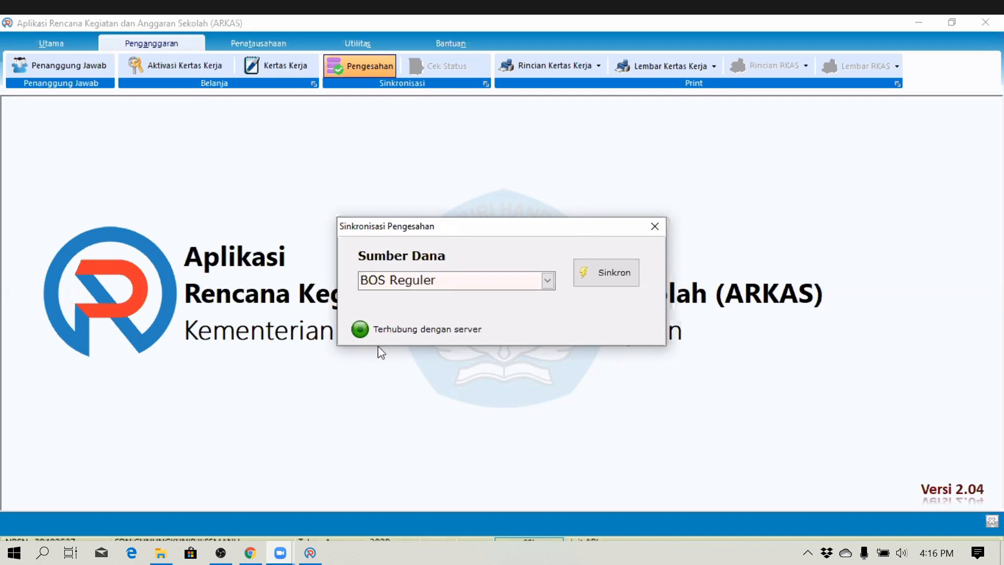
{"action": "left_click", "coordinate": [583, 272]}
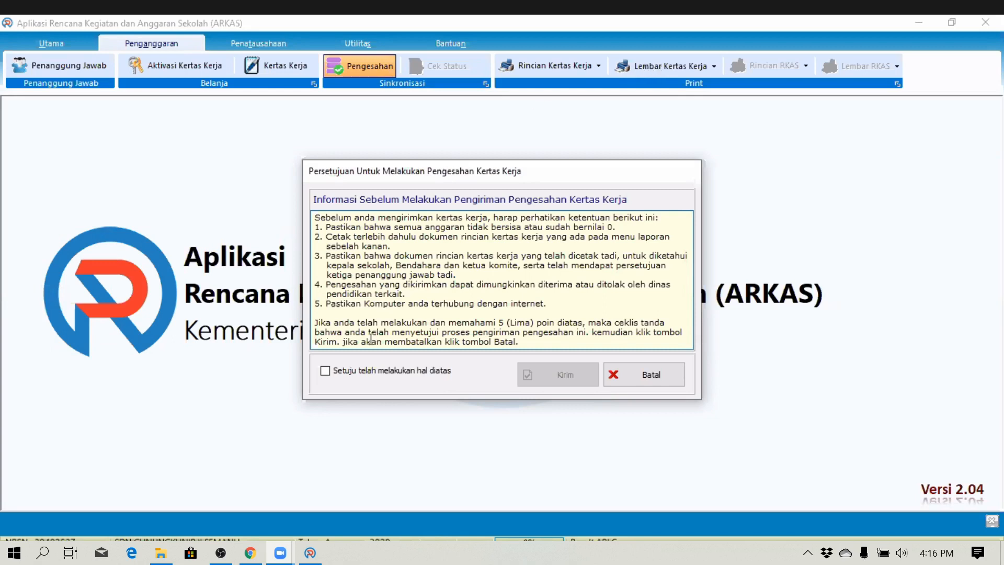
{"action": "left_click", "coordinate": [325, 371]}
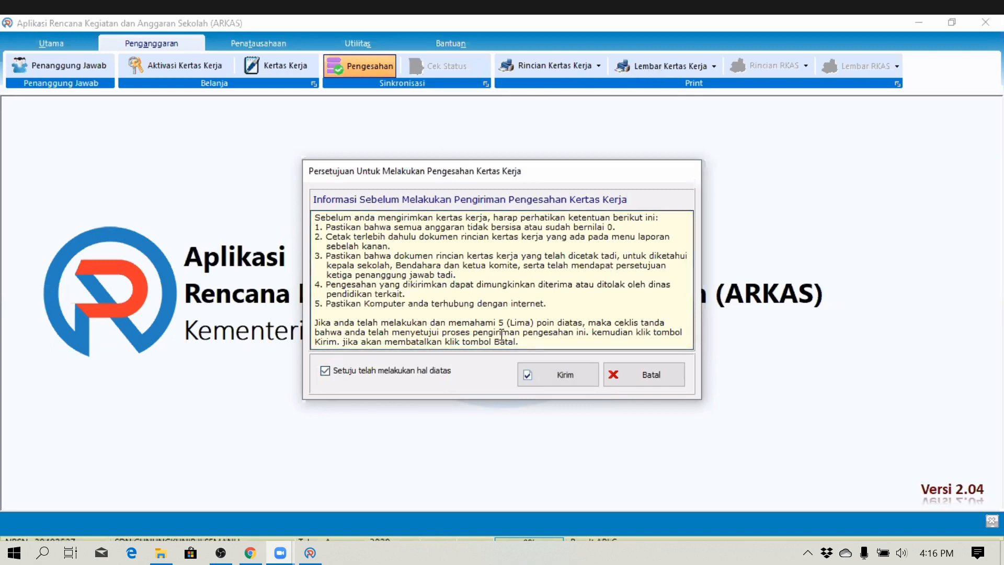
{"action": "left_click", "coordinate": [567, 374]}
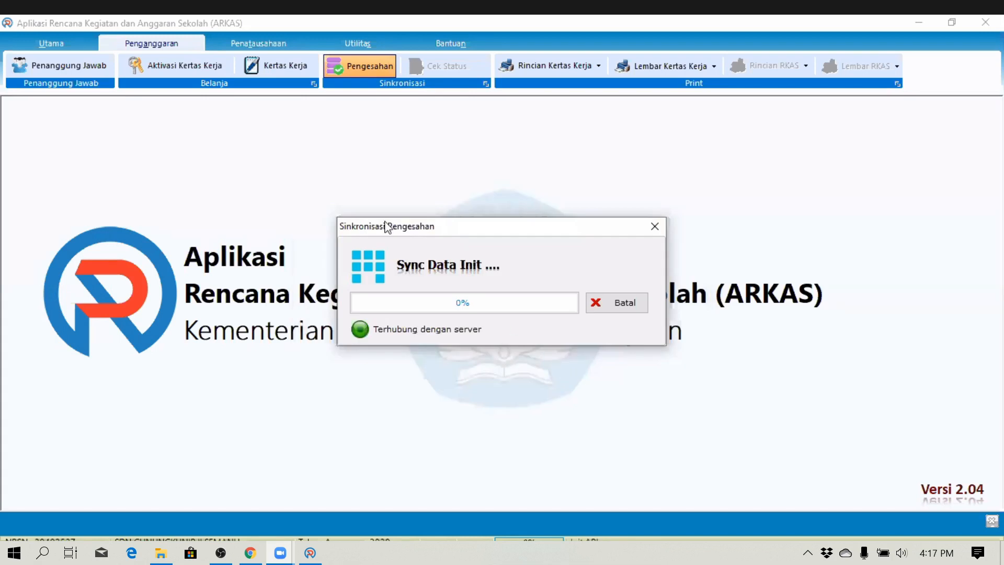
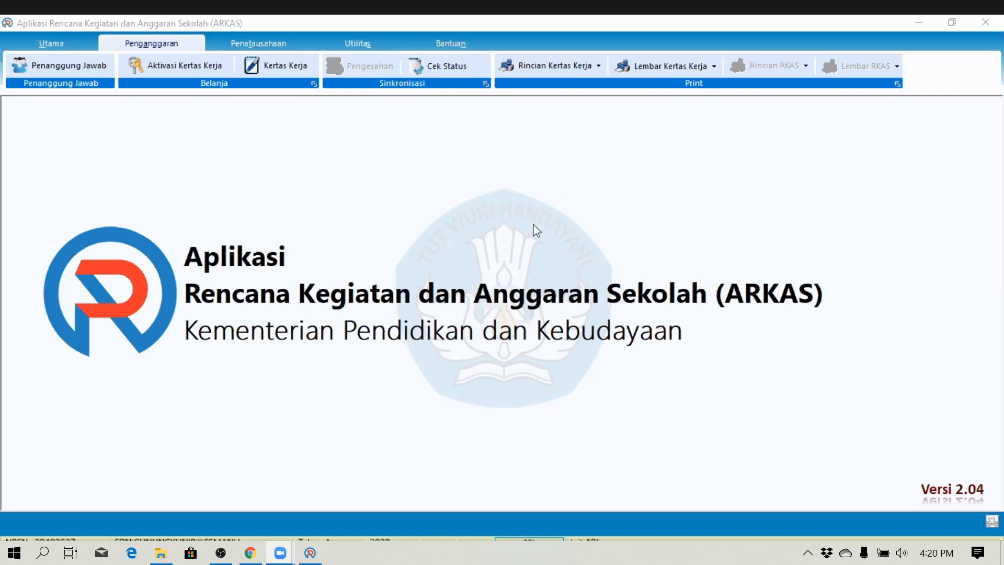
- Run Cek Status on the work paper; it reports BOS Pusat as Ditolak
{"action": "left_click", "coordinate": [548, 212]}
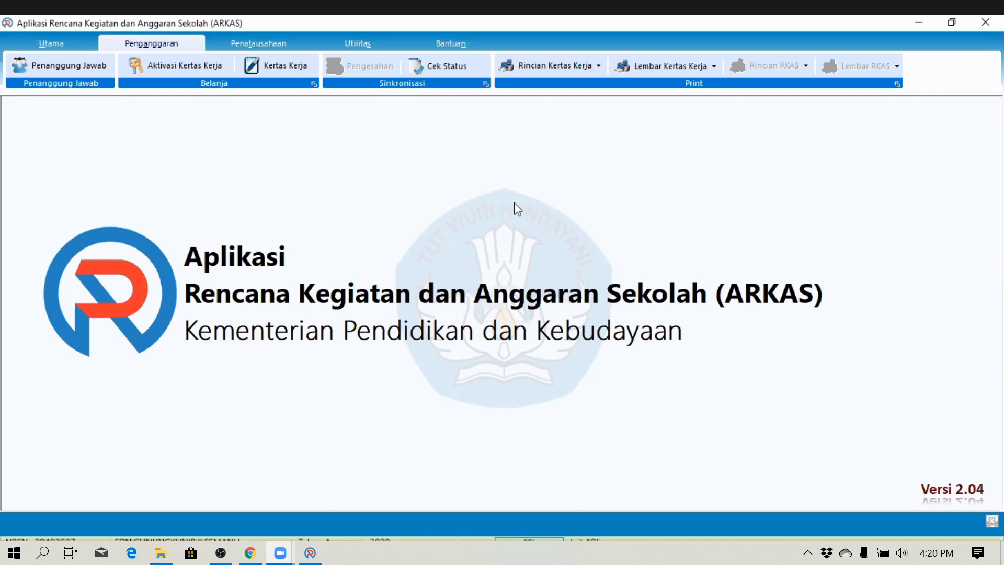
{"action": "left_click", "coordinate": [456, 68]}
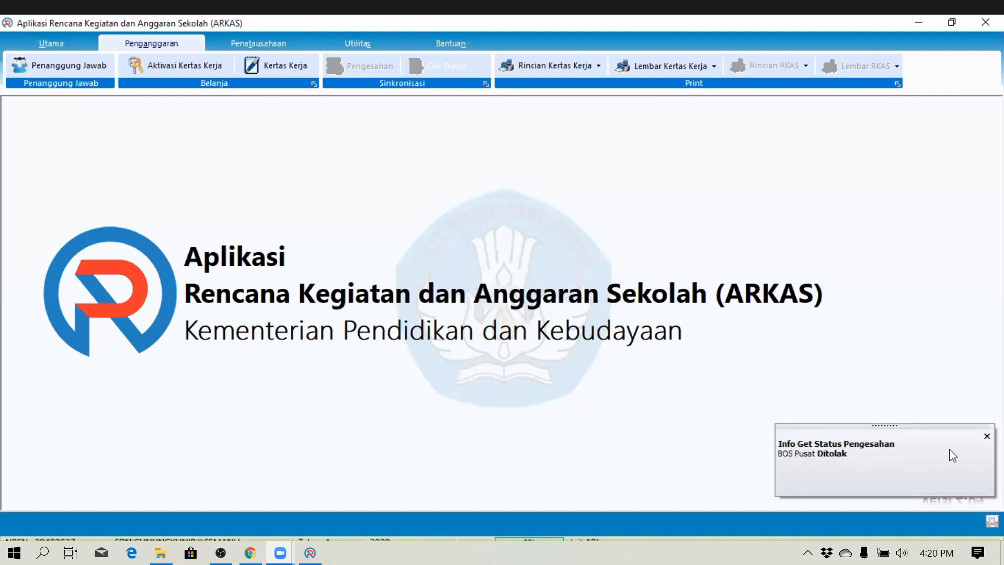
- Open the BOS Reguler work paper and read the rejection reason under Info Revisi
{"action": "left_click", "coordinate": [986, 437]}
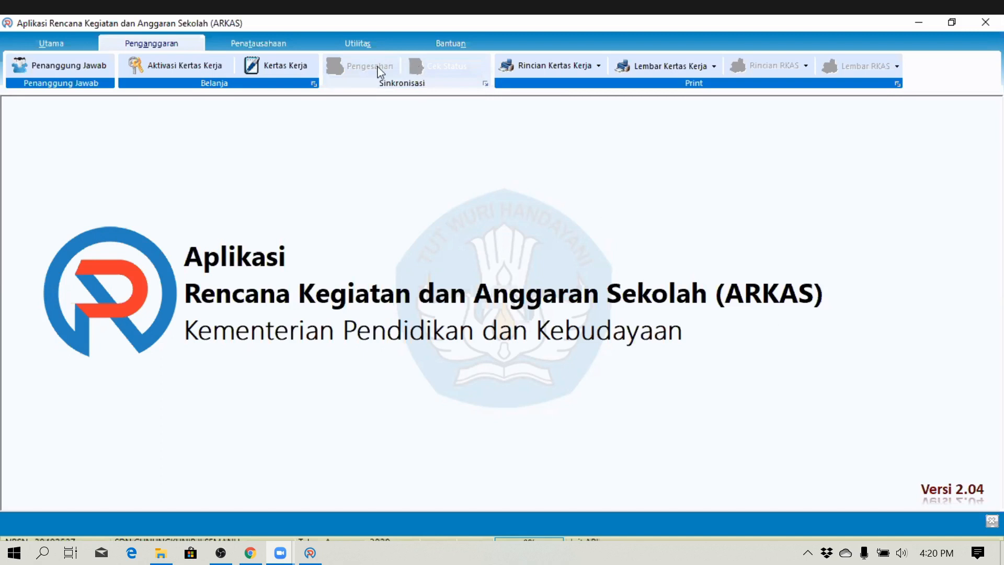
{"action": "left_click", "coordinate": [278, 65]}
{"action": "left_click", "coordinate": [881, 116]}
{"action": "left_click", "coordinate": [838, 137]}
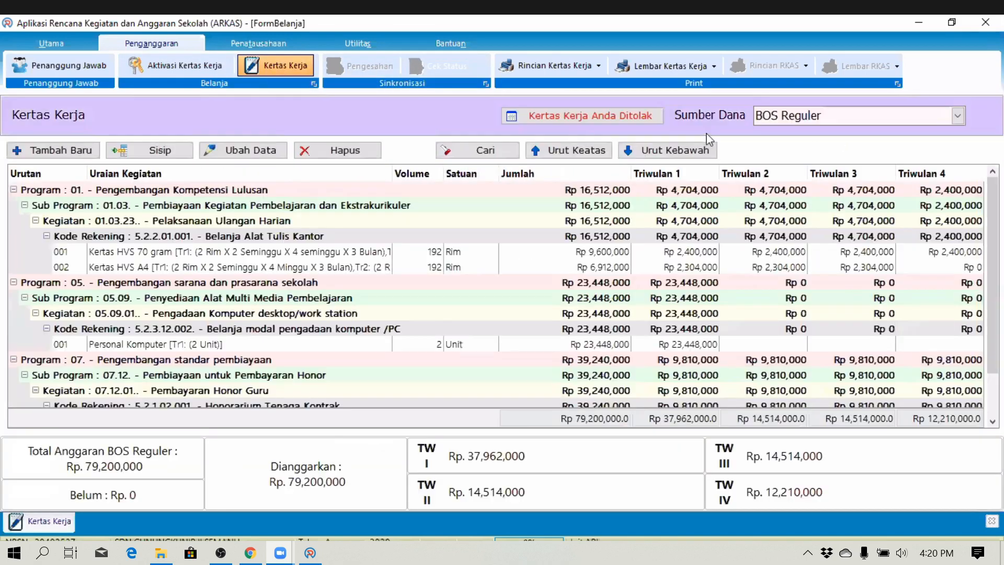
{"action": "left_click", "coordinate": [586, 118]}
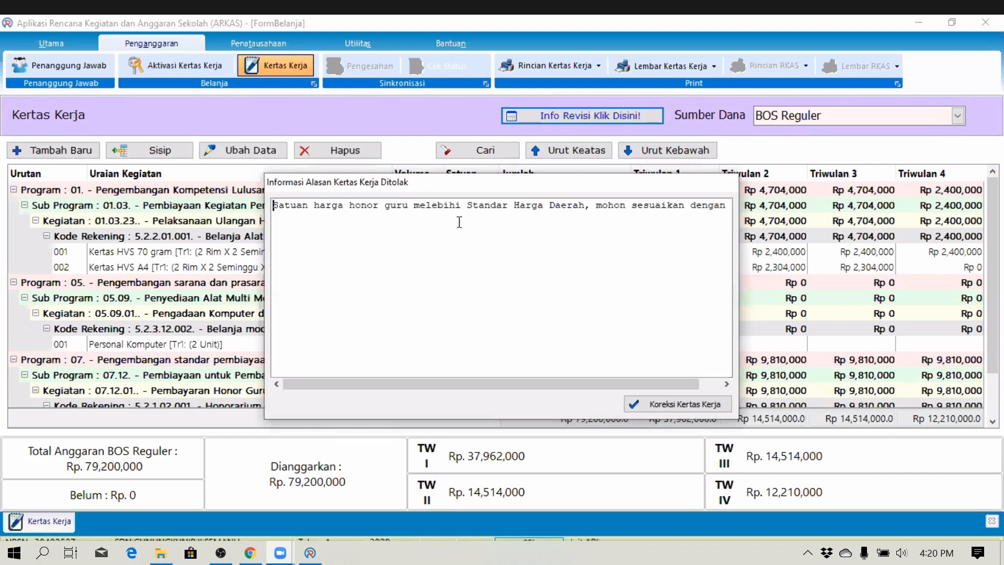
{"action": "key", "text": "Right"}
{"action": "key", "text": "Right"}
{"action": "key", "text": "Right"}
{"action": "key", "text": "Right"}
{"action": "key", "text": "Right"}
{"action": "key", "text": "Right"}
{"action": "key", "text": "Right"}
{"action": "key", "text": "Right"}
{"action": "key", "text": "Right"}
{"action": "key", "text": "Right"}
{"action": "key", "text": "Right"}
{"action": "key", "text": "Right"}
{"action": "key", "text": "Right"}
{"action": "key", "text": "Right"}
{"action": "key", "text": "Right"}
{"action": "key", "text": "Right"}
{"action": "key", "text": "Right"}
{"action": "key", "text": "Right"}
{"action": "key", "text": "Right"}
{"action": "key", "text": "Right"}
{"action": "key", "text": "Right"}
{"action": "key", "text": "Right"}
{"action": "key", "text": "Right"}
{"action": "key", "text": "Right"}
{"action": "key", "text": "Right"}
{"action": "key", "text": "Right"}
{"action": "key", "text": "Right"}
{"action": "key", "text": "Right"}
{"action": "key", "text": "Right"}
{"action": "key", "text": "Right"}
{"action": "key", "text": "Right"}
{"action": "key", "text": "Right"}
{"action": "key", "text": "Right"}
{"action": "key", "text": "Right"}
{"action": "key", "text": "Right"}
{"action": "key", "text": "Right"}
{"action": "key", "text": "Right"}
{"action": "key", "text": "Right"}
{"action": "key", "text": "Right"}
{"action": "key", "text": "Right"}
{"action": "key", "text": "Right"}
{"action": "key", "text": "Right"}
{"action": "key", "text": "Right"}
{"action": "key", "text": "Right"}
{"action": "key", "text": "Right"}
{"action": "key", "text": "Right"}
{"action": "key", "text": "Right"}
{"action": "key", "text": "Right"}
{"action": "key", "text": "Right"}
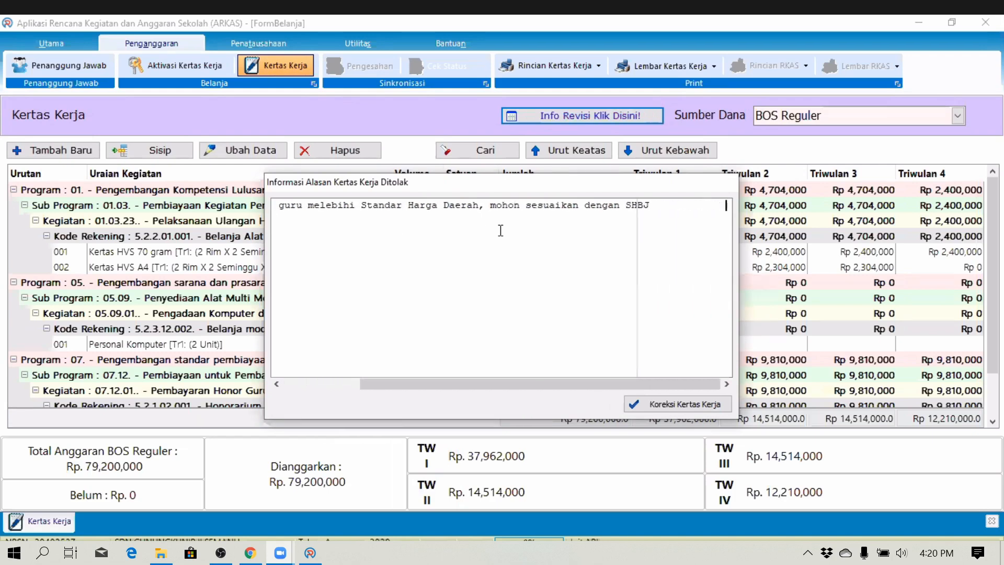
{"action": "key", "text": "Right"}
{"action": "key", "text": "Right"}
{"action": "key", "text": "Right"}
{"action": "key", "text": "Right"}
{"action": "key", "text": "Right"}
{"action": "key", "text": "Right"}
{"action": "key", "text": "Right"}
{"action": "key", "text": "Right"}
{"action": "key", "text": "Left"}
{"action": "key", "text": "Left"}
{"action": "key", "text": "Left"}
{"action": "key", "text": "Left"}
{"action": "key", "text": "Left"}
{"action": "key", "text": "Left"}
{"action": "key", "text": "Left"}
{"action": "key", "text": "Left"}
{"action": "key", "text": "Left"}
{"action": "key", "text": "Left"}
{"action": "key", "text": "Left"}
{"action": "key", "text": "Left"}
{"action": "key", "text": "Left"}
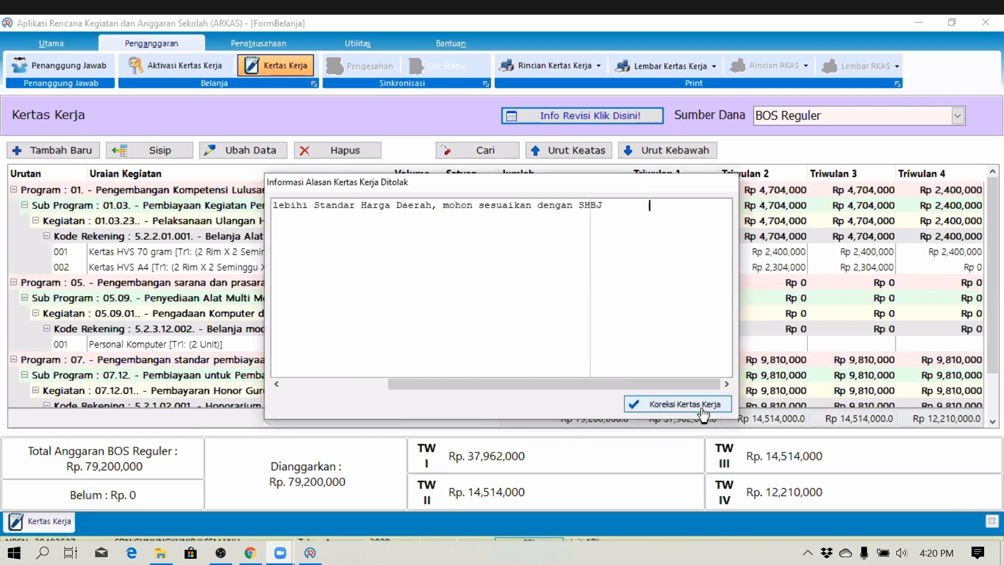
- Start Koreksi Kertas Kerja and save the correction file as 1212
{"action": "left_click", "coordinate": [702, 410]}
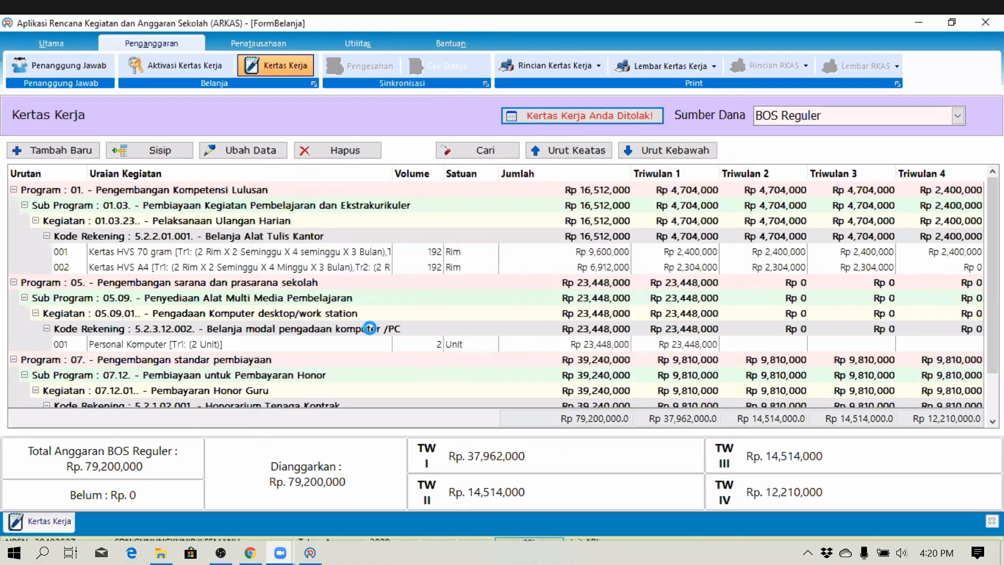
{"action": "type", "text": "1212"}
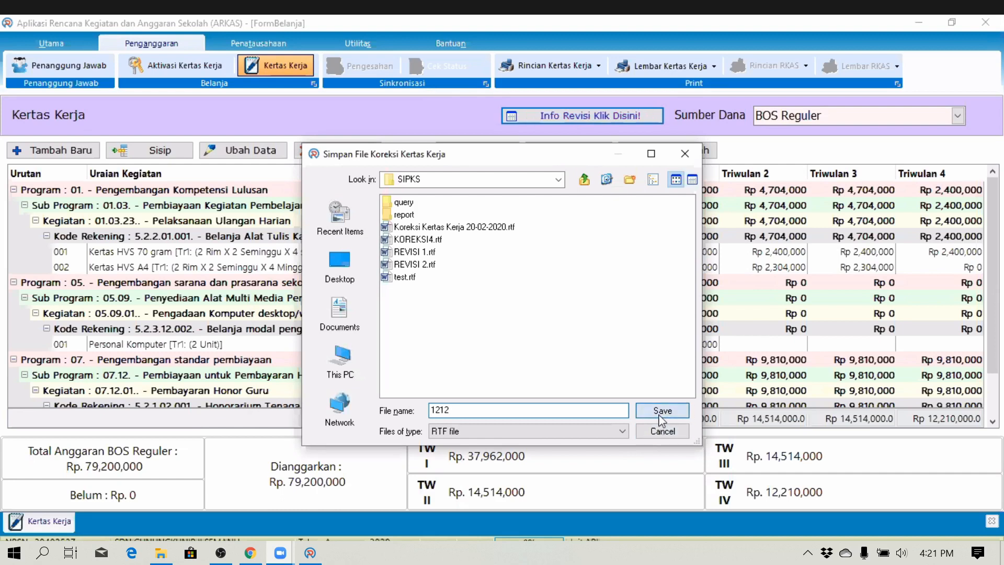
{"action": "left_click", "coordinate": [662, 412]}
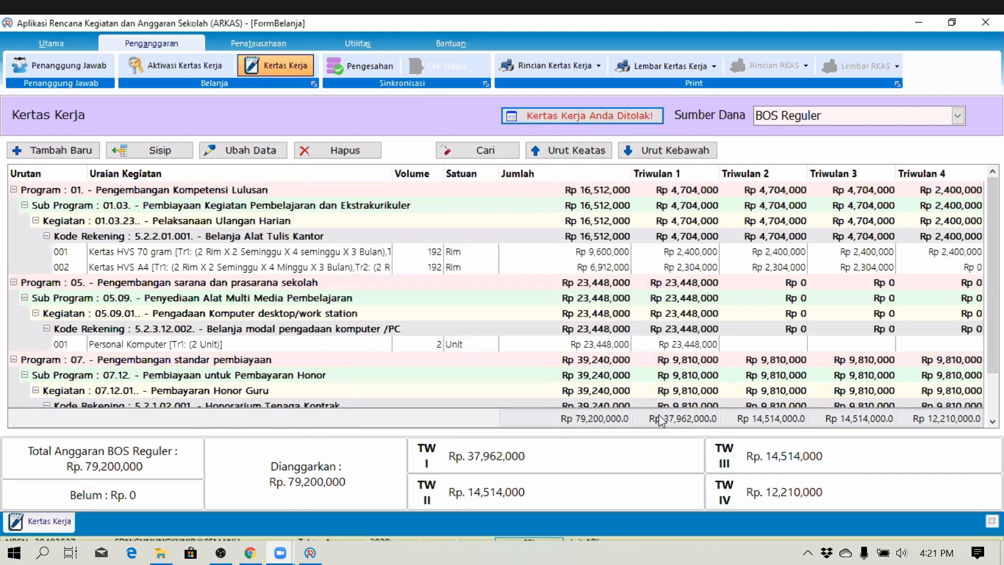
- Reload the BOS Reguler work paper and review the Personal Komputer and honorarium rows
{"action": "left_click", "coordinate": [992, 521]}
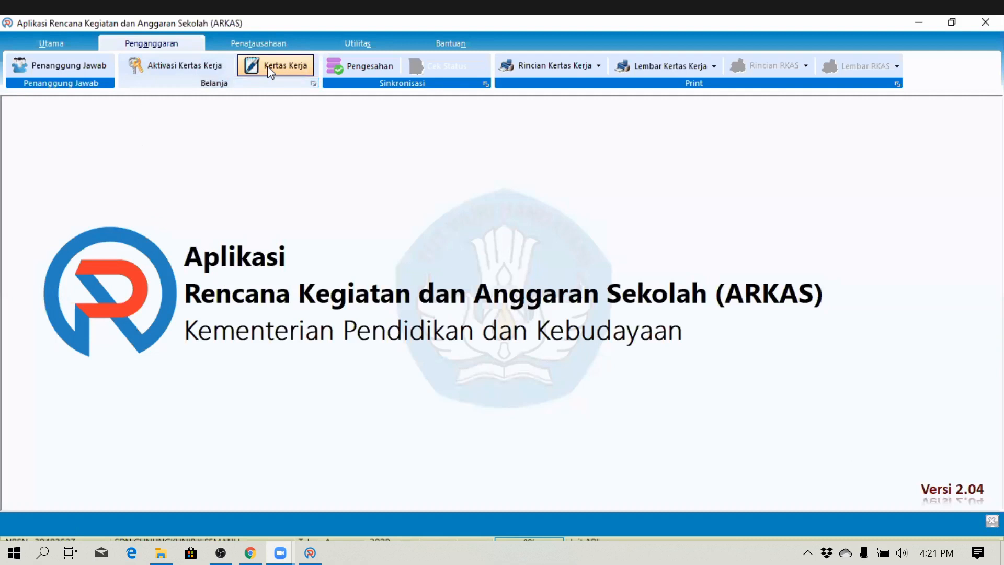
{"action": "left_click", "coordinate": [270, 70]}
{"action": "left_click", "coordinate": [831, 121]}
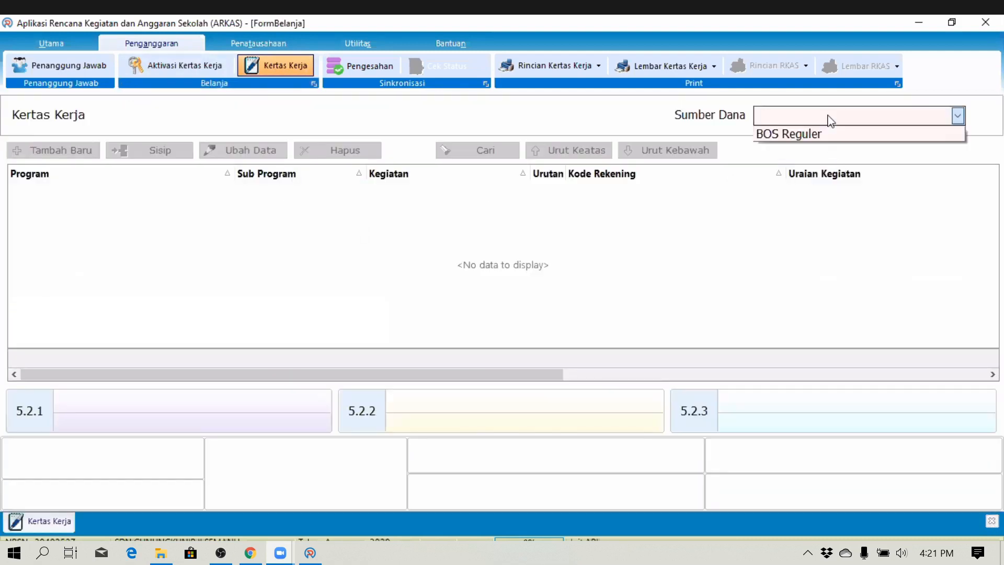
{"action": "left_click", "coordinate": [803, 134]}
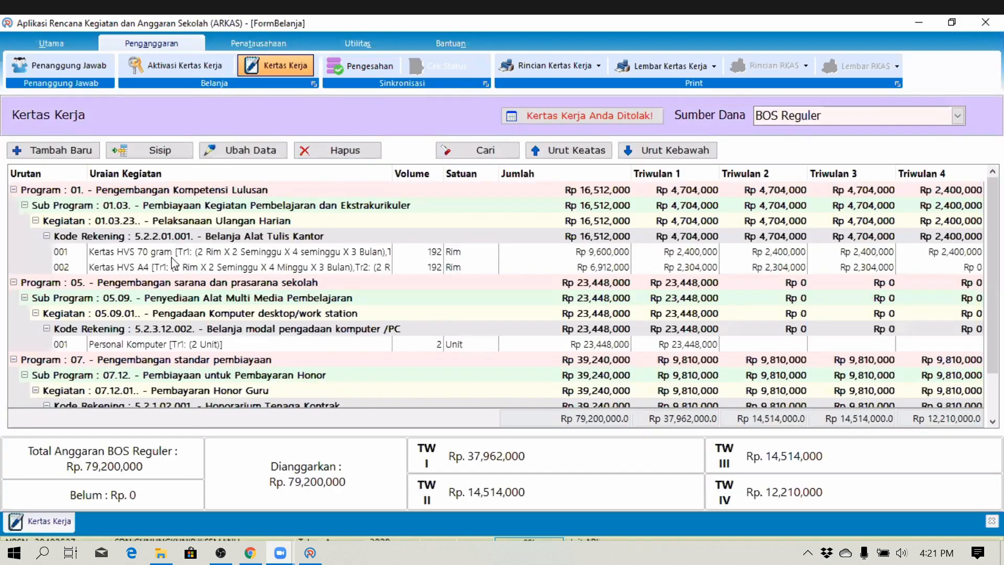
{"action": "left_click", "coordinate": [183, 345]}
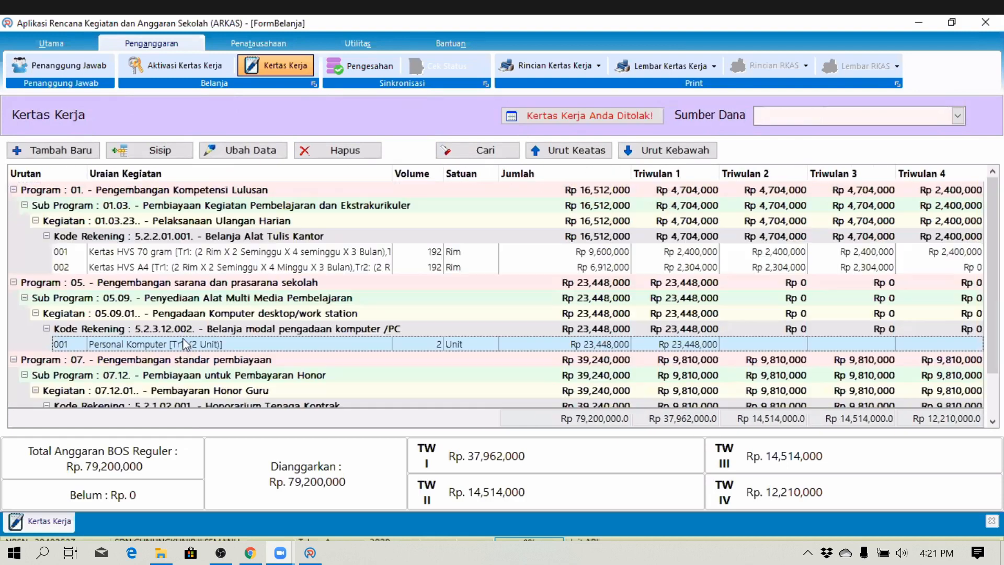
{"action": "key", "text": "Down"}
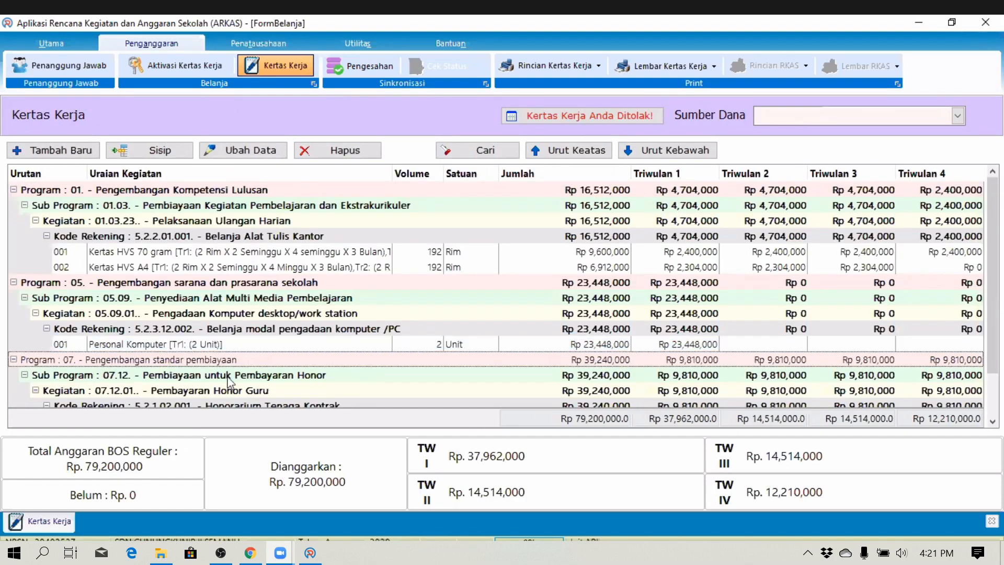
{"action": "key", "text": "Down"}
{"action": "key", "text": "Down"}
{"action": "key", "text": "Down"}
{"action": "key", "text": "Down"}
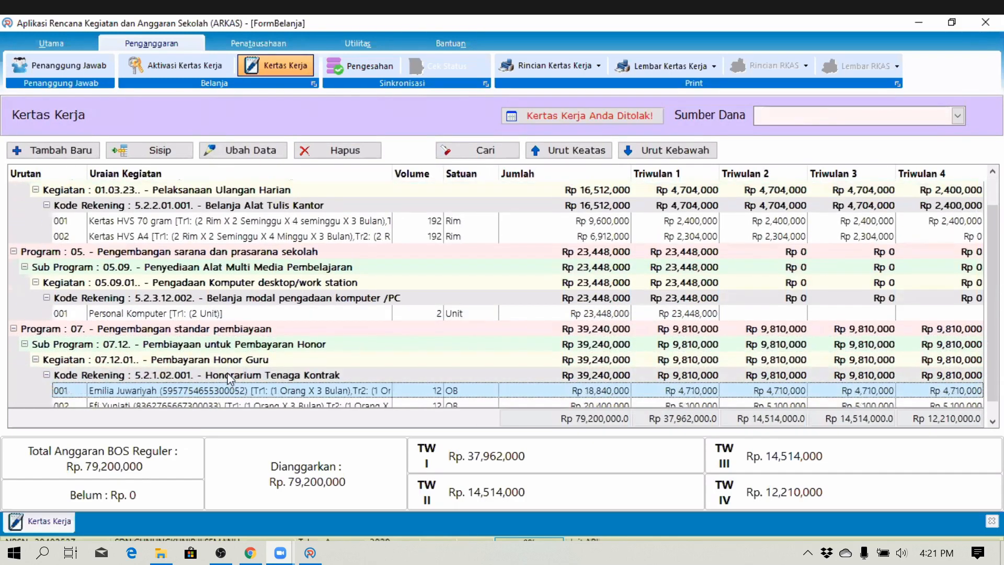
{"action": "key", "text": "Down"}
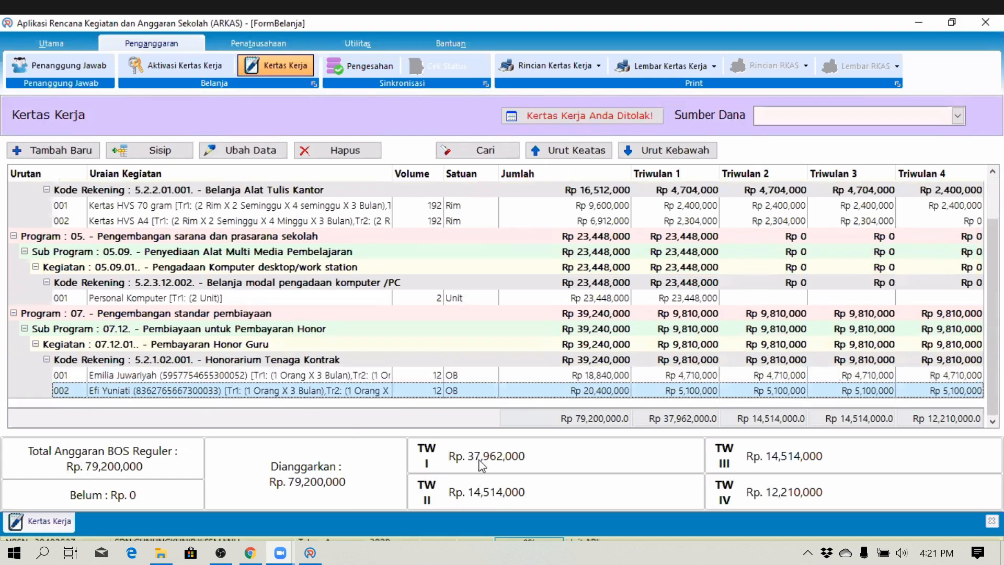
- Start the Pengesahan synchronisation for the BOS Reguler work paper
{"action": "left_click", "coordinate": [374, 66]}
{"action": "left_click", "coordinate": [547, 281]}
{"action": "left_click", "coordinate": [512, 297]}
{"action": "left_click", "coordinate": [587, 275]}
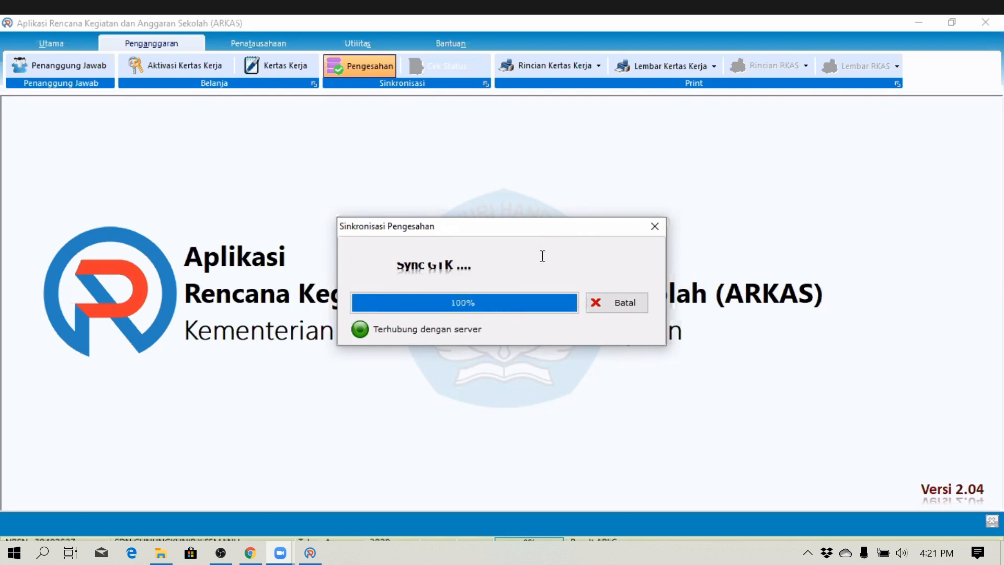
- Agree to the submission terms, send the work paper, and dismiss the Sync Data Berhasil notice
{"action": "left_click", "coordinate": [396, 374]}
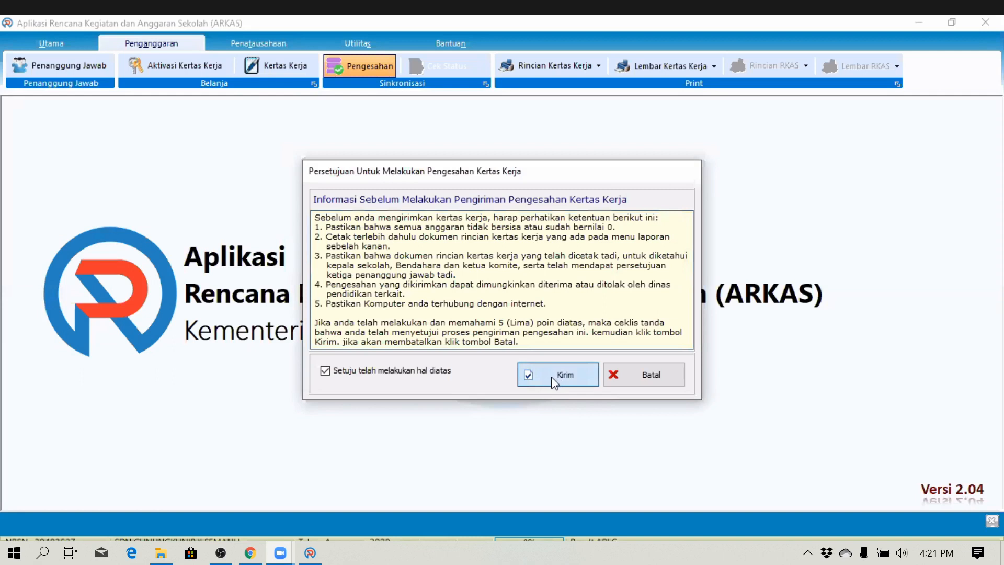
{"action": "left_click", "coordinate": [555, 377]}
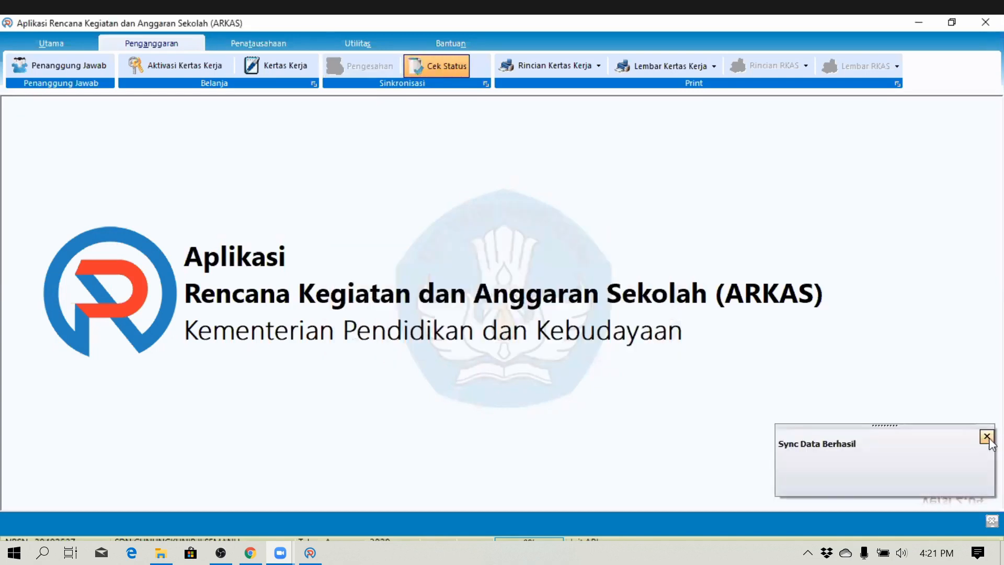
{"action": "left_click", "coordinate": [987, 436]}
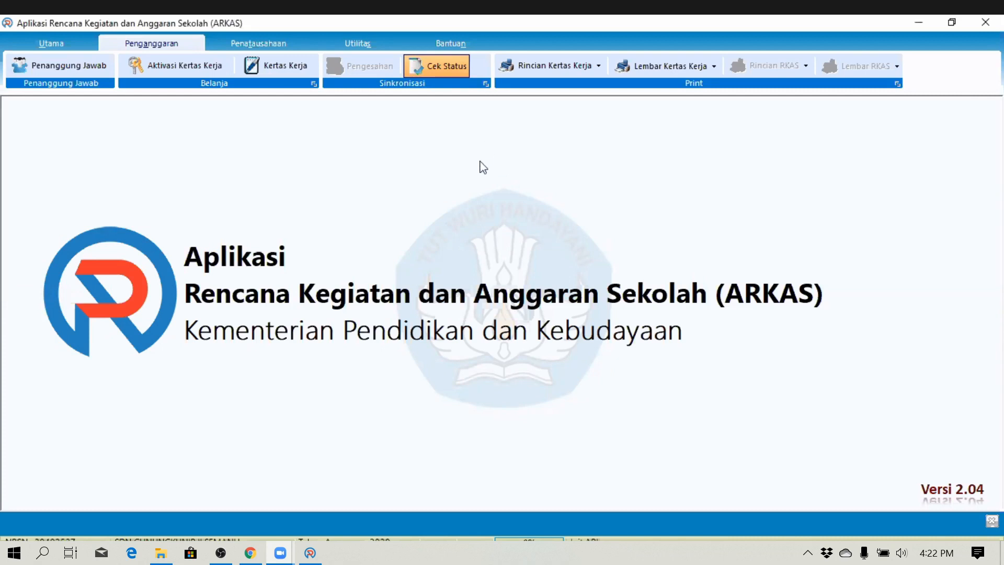
- Confirm the budget is Disetujui, then preview the BOS Reguler Rincian Kertas Kerja report totalling 79,200,000
{"action": "left_click", "coordinate": [450, 63]}
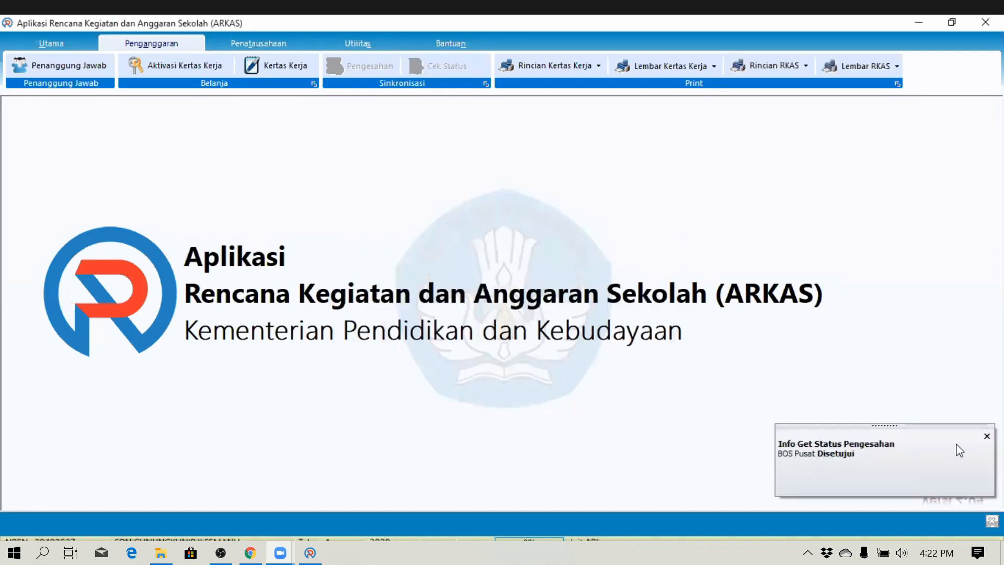
{"action": "left_click", "coordinate": [990, 441]}
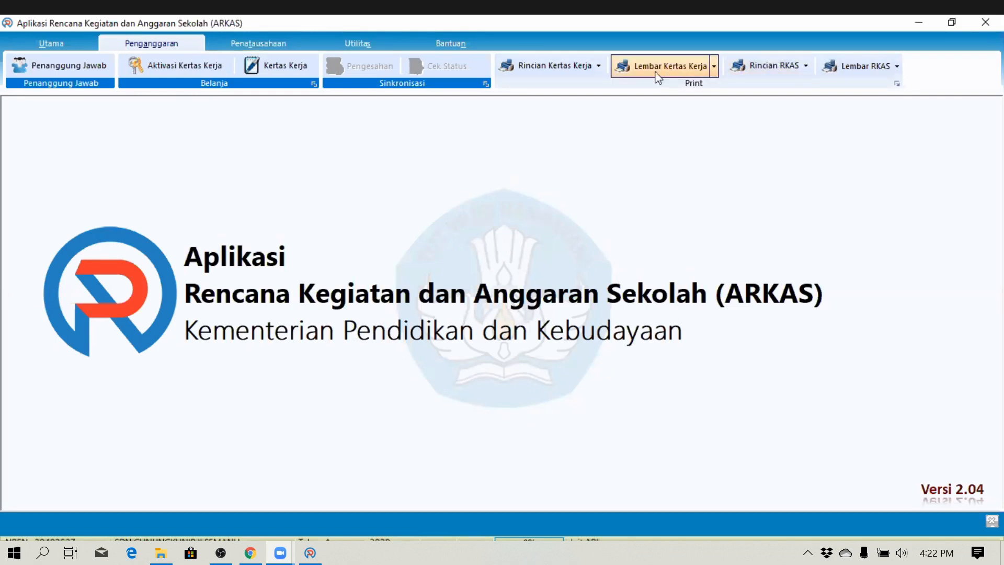
{"action": "left_click", "coordinate": [564, 78]}
{"action": "left_click", "coordinate": [595, 325]}
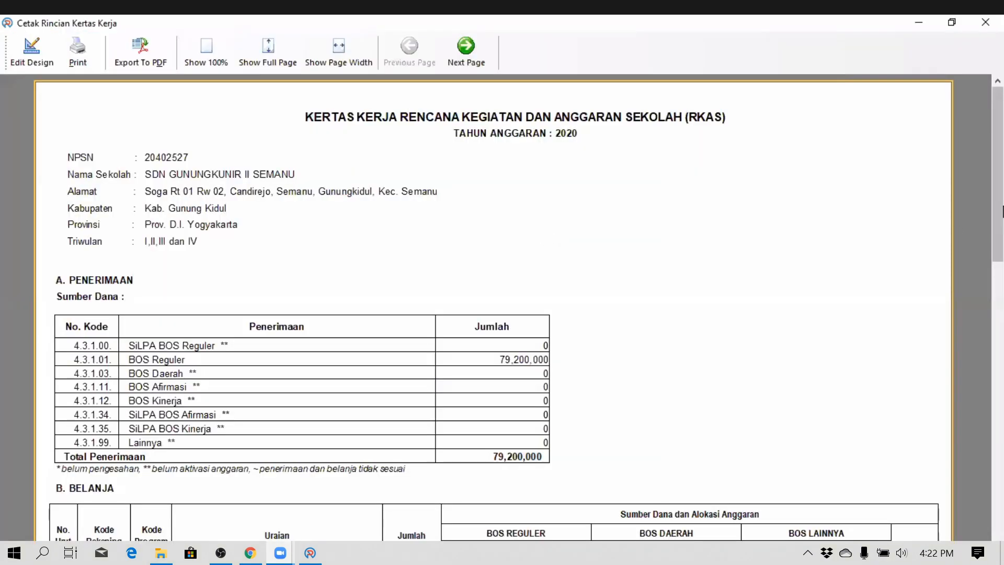
{"action": "left_click_drag", "start_coordinate": [1000, 211], "coordinate": [998, 502]}
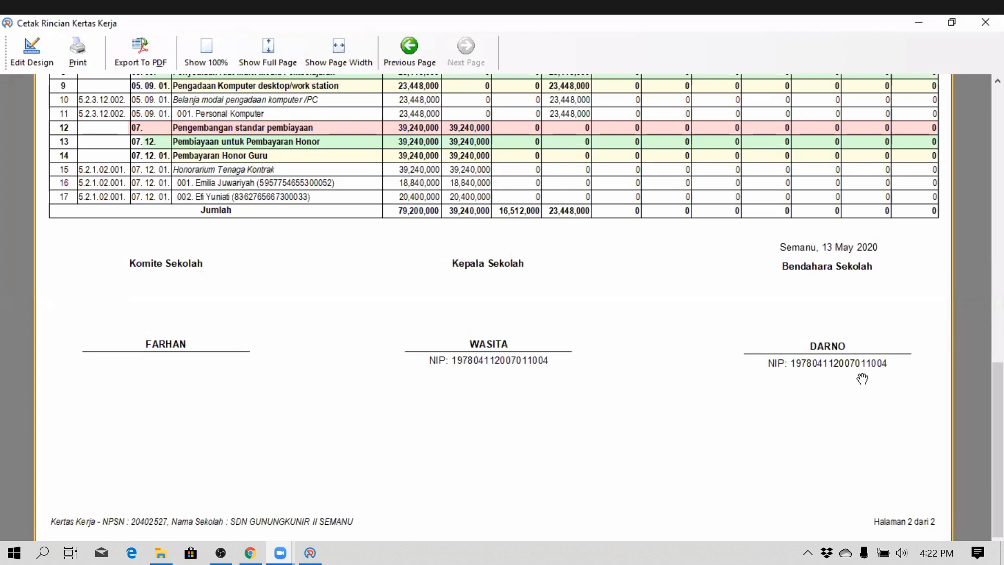
{"action": "left_click_drag", "start_coordinate": [998, 395], "coordinate": [1001, 87]}
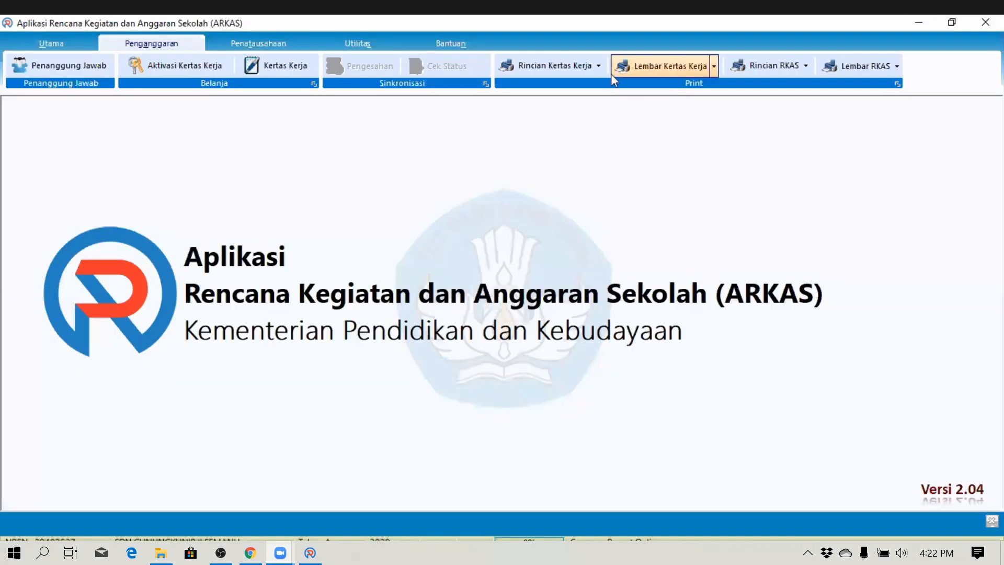
{"action": "left_click", "coordinate": [599, 66]}
- Preview the quarterly (Triwulan) work paper detail report and close it
{"action": "left_click", "coordinate": [601, 93]}
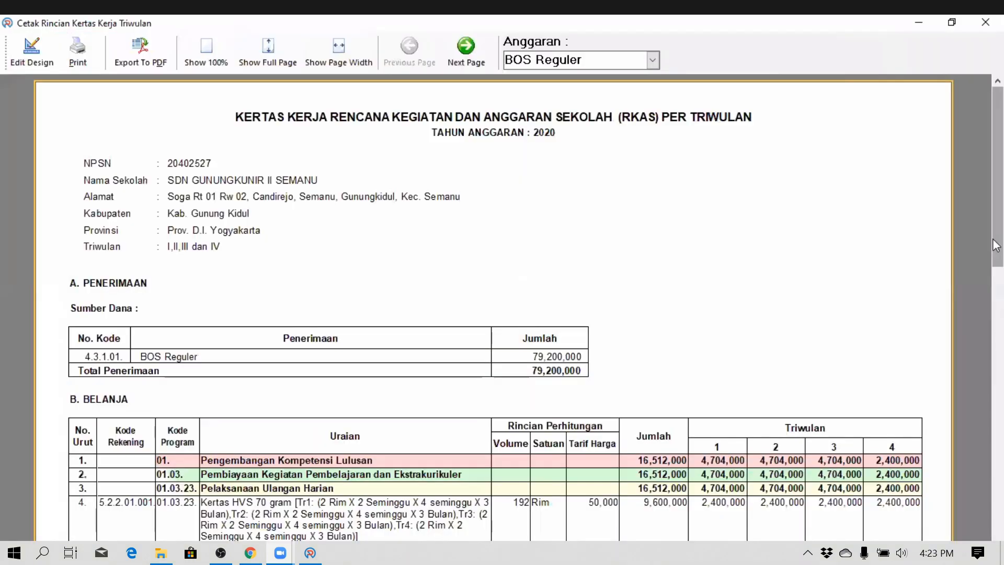
{"action": "left_click_drag", "start_coordinate": [999, 196], "coordinate": [1003, 463]}
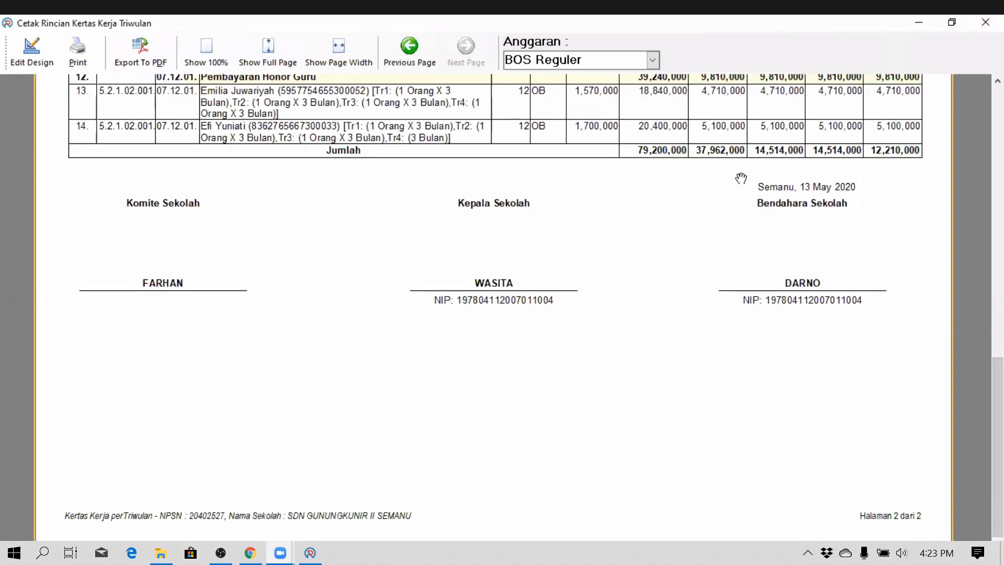
{"action": "left_click", "coordinate": [983, 22]}
- Review the per-stage (Tahap) detail report splitting 79,200,000 across three stages, then close it
{"action": "left_click", "coordinate": [597, 65]}
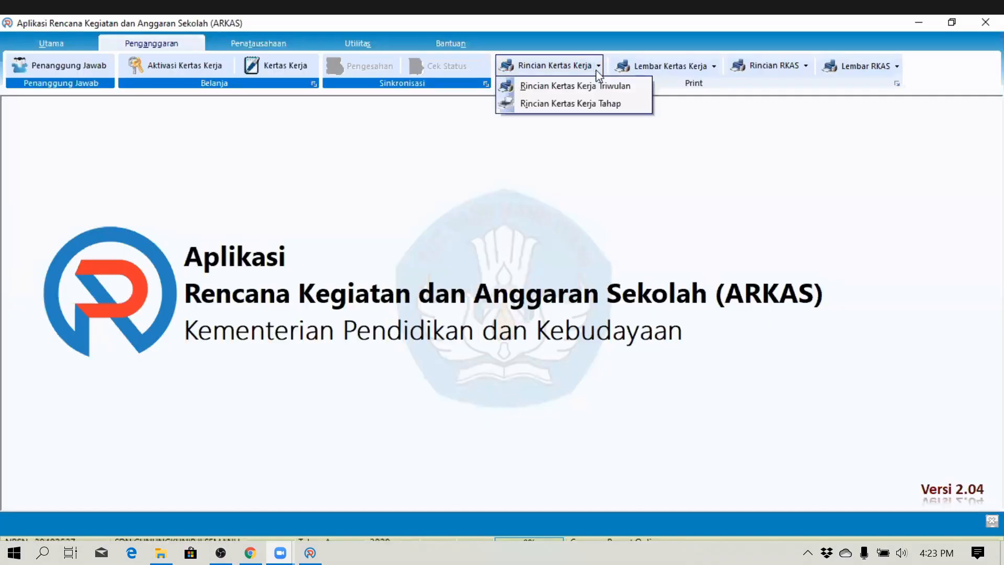
{"action": "left_click", "coordinate": [598, 104]}
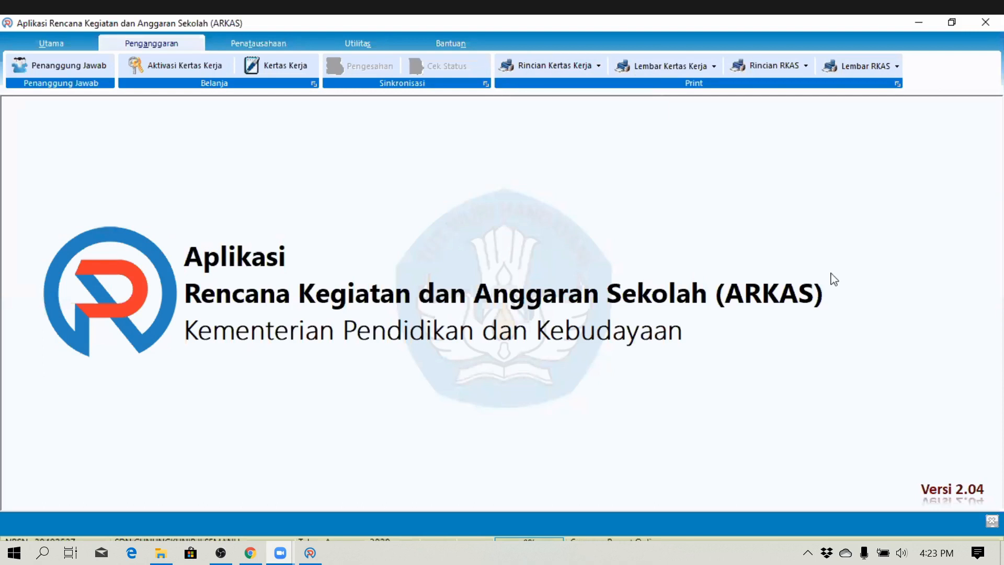
{"action": "scroll", "coordinate": [999, 272], "scroll_direction": "down", "scroll_amount": 15}
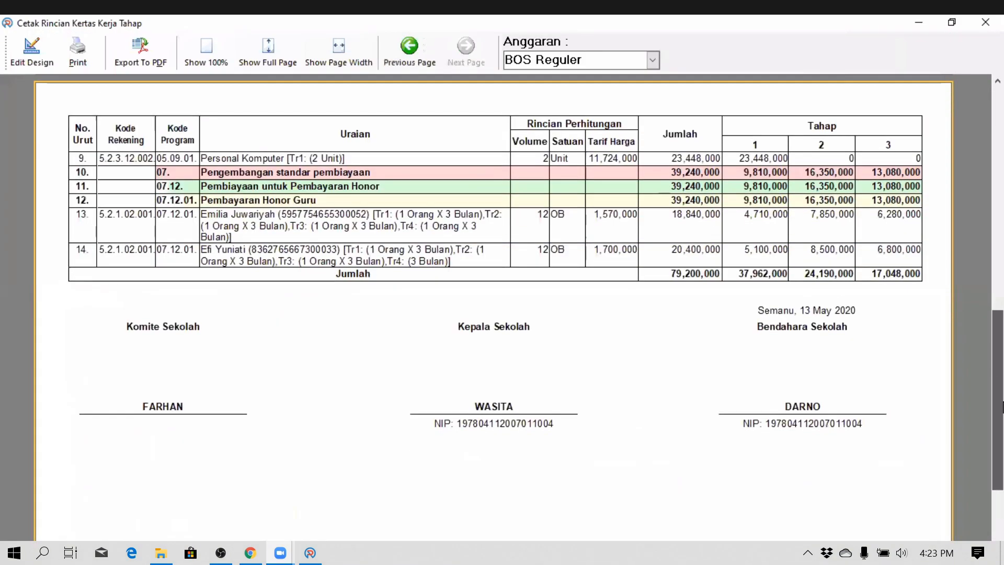
{"action": "scroll", "coordinate": [999, 272], "scroll_direction": "up", "scroll_amount": 15}
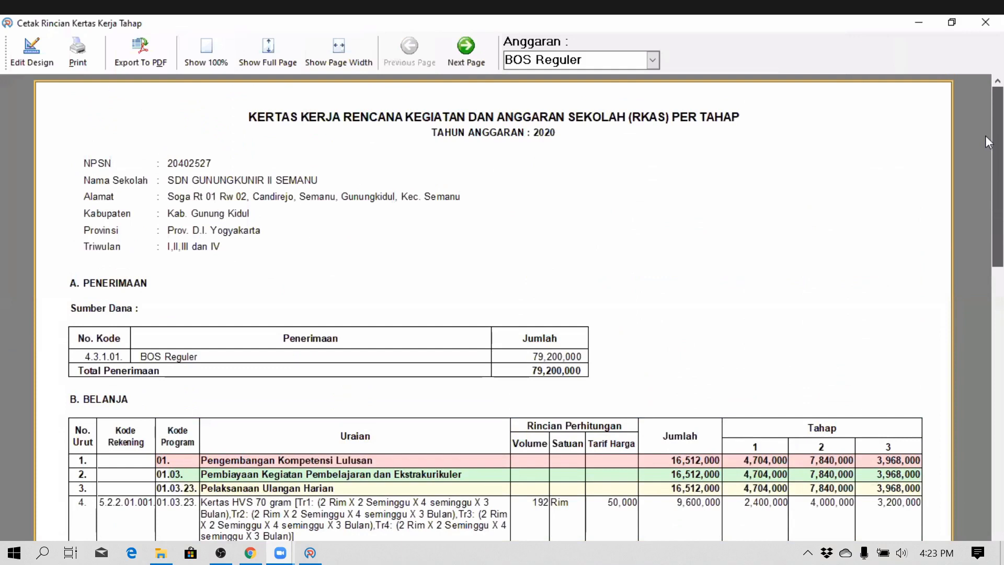
{"action": "scroll", "coordinate": [989, 147], "scroll_direction": "down", "scroll_amount": 12}
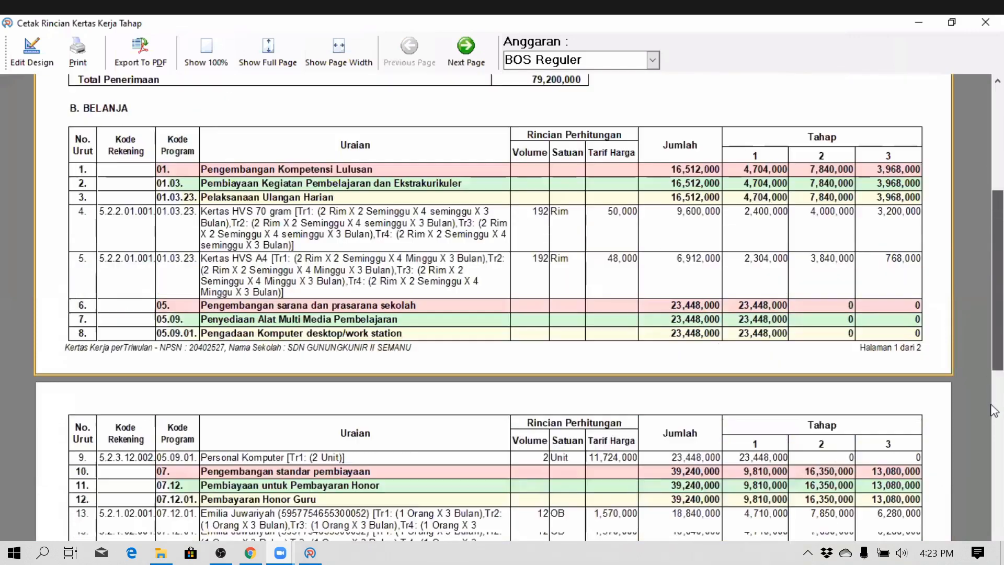
{"action": "scroll", "coordinate": [989, 248], "scroll_direction": "up", "scroll_amount": 6}
{"action": "scroll", "coordinate": [989, 248], "scroll_direction": "up", "scroll_amount": 4}
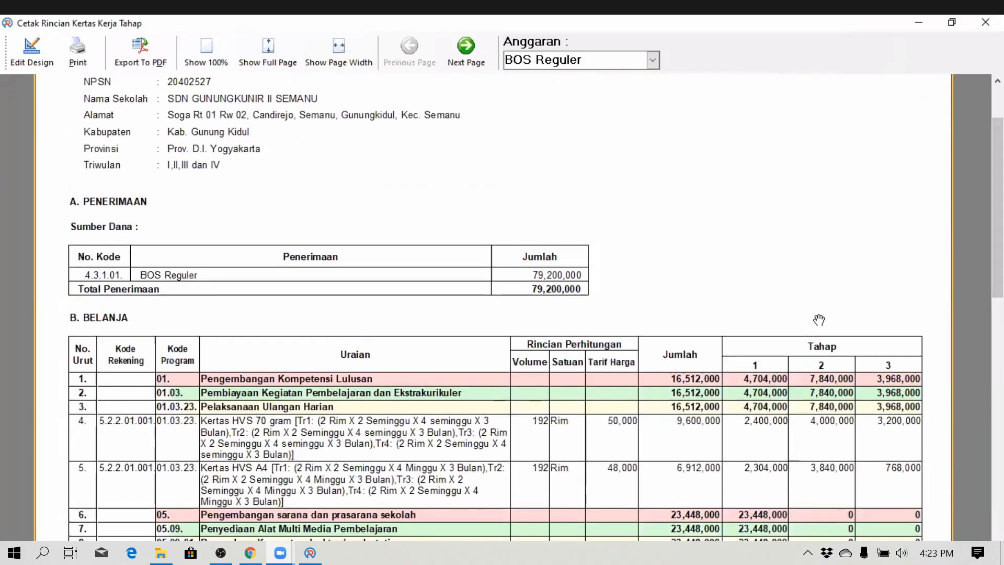
{"action": "left_click", "coordinate": [983, 24]}
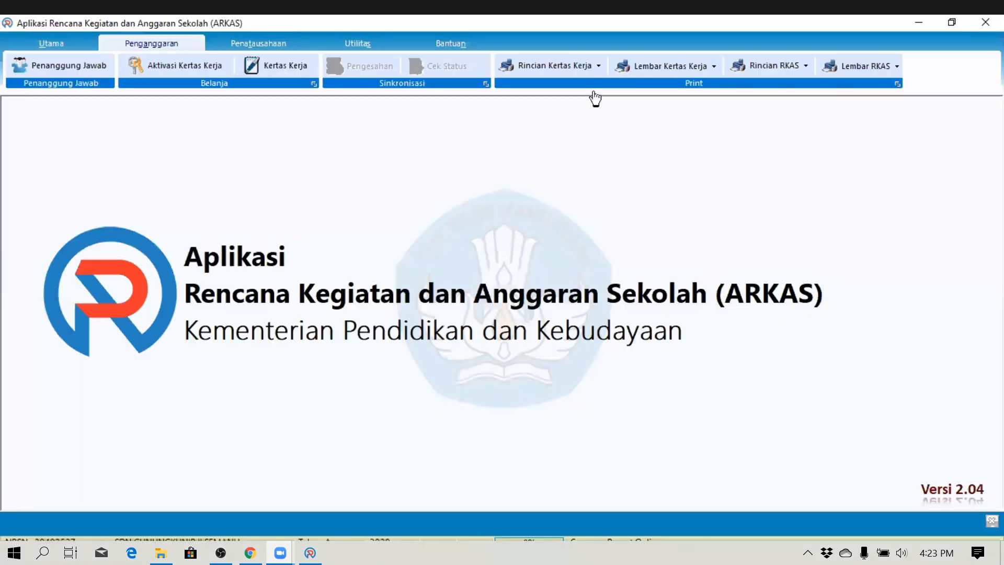
- Preview the Lembar Kertas Kerja Unit 2.2.1 report down to its 79,200,000 spending total
{"action": "left_click", "coordinate": [714, 67]}
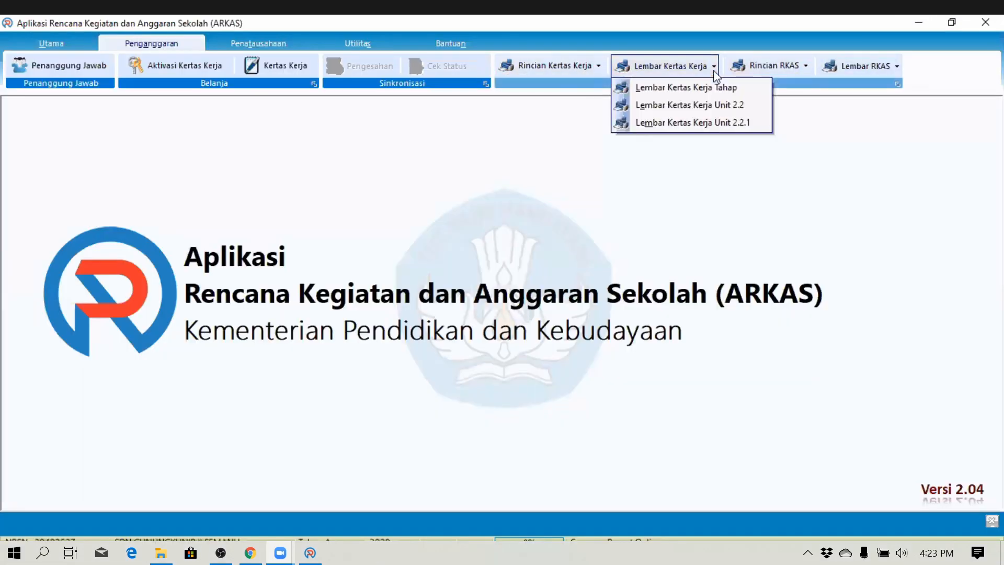
{"action": "left_click", "coordinate": [748, 123]}
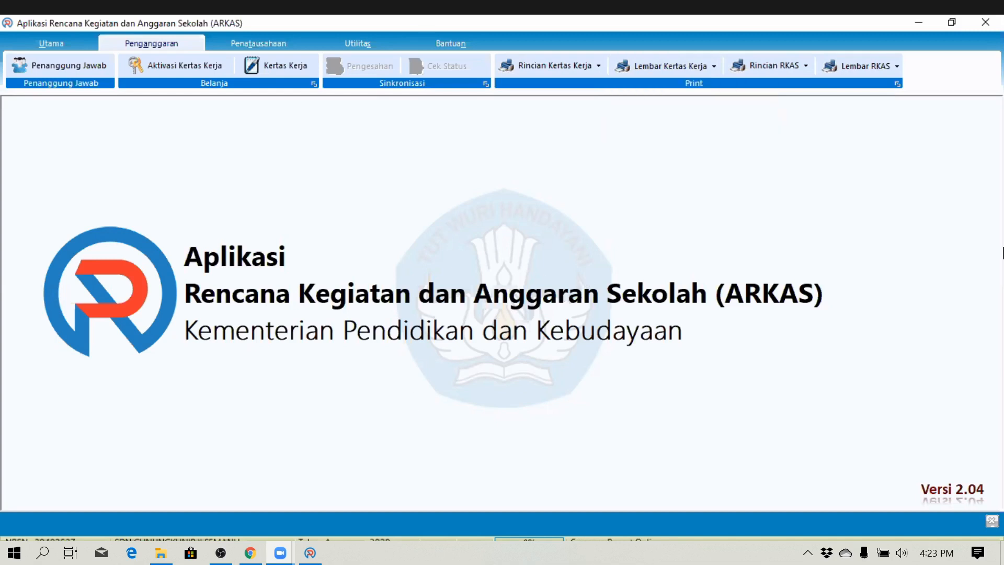
{"action": "scroll", "coordinate": [407, 267], "scroll_direction": "down", "scroll_amount": 6}
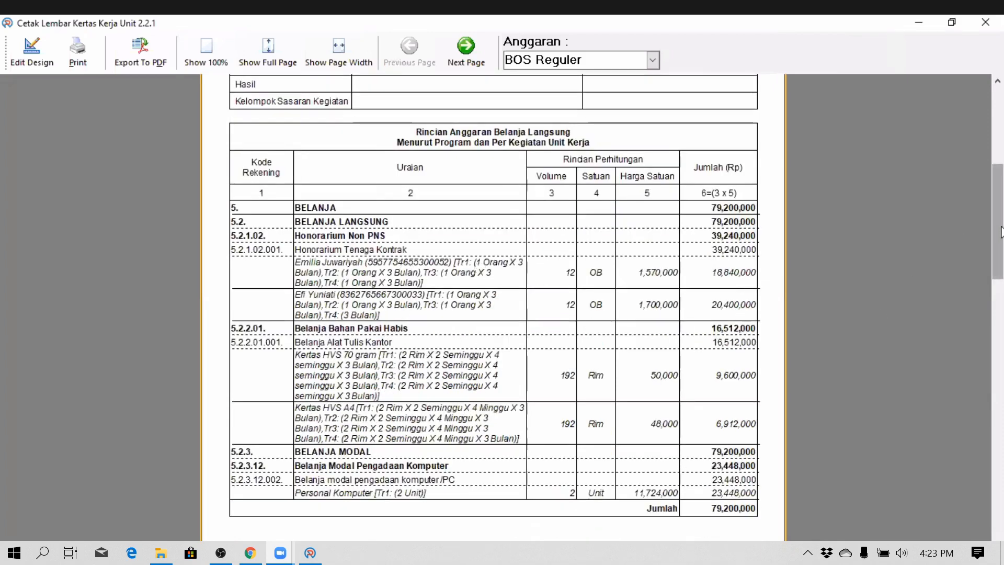
{"action": "mouse_move", "coordinate": [1000, 231]}
{"action": "left_mouse_down"}
{"action": "mouse_move", "coordinate": [993, 325]}
{"action": "mouse_move", "coordinate": [1003, 90]}
{"action": "left_mouse_up"}
- Close the Unit 2.2.1 sheet and preview then close the BOS Reguler Rincian RKAS Tahap report
{"action": "left_click", "coordinate": [982, 21]}
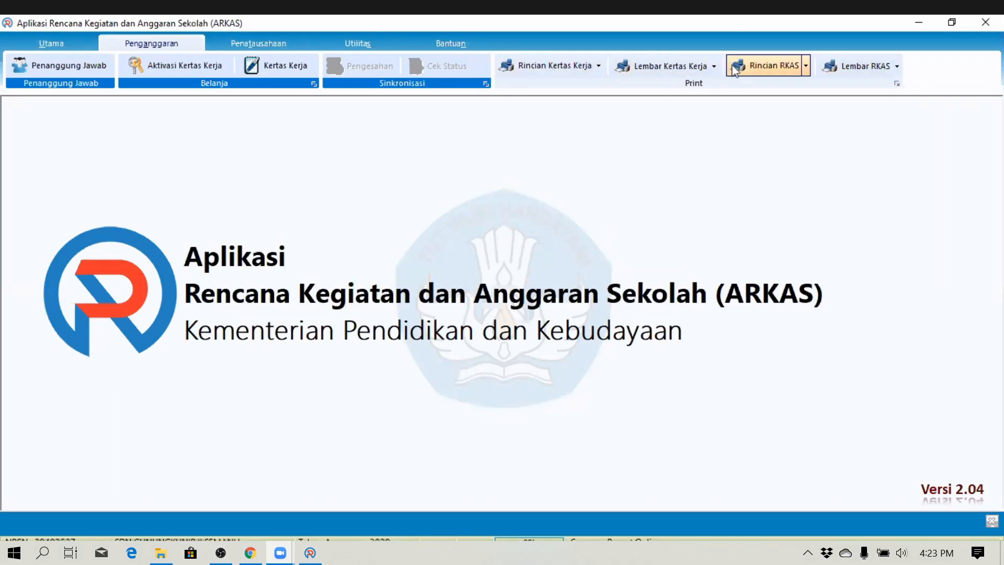
{"action": "left_click", "coordinate": [807, 67]}
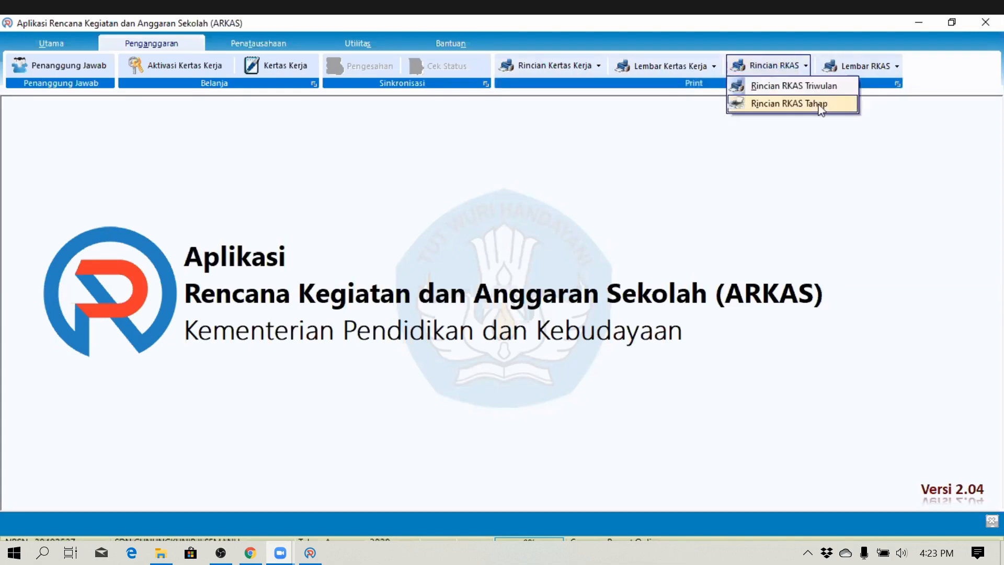
{"action": "left_click", "coordinate": [773, 98]}
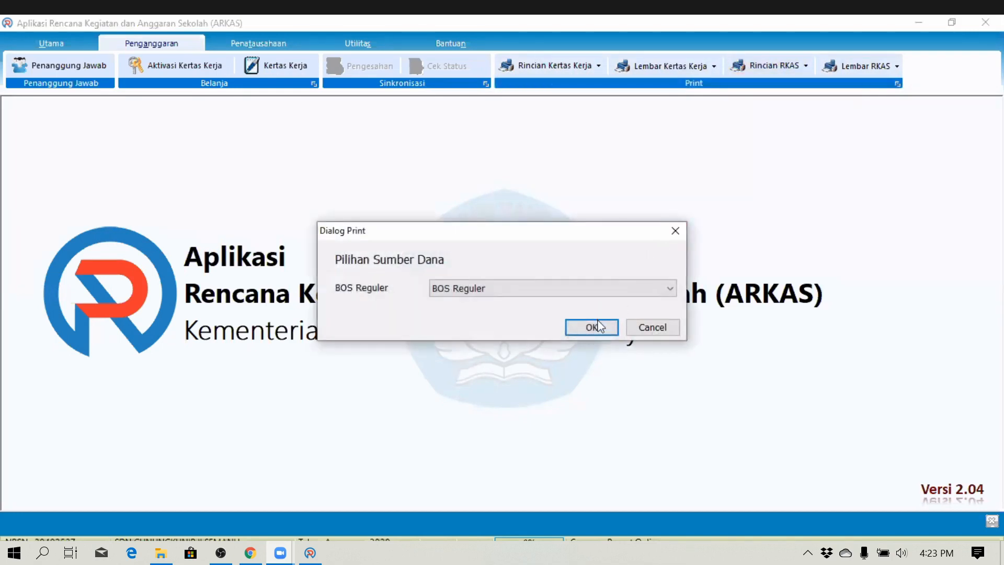
{"action": "left_click", "coordinate": [594, 327]}
{"action": "left_click", "coordinate": [986, 22]}
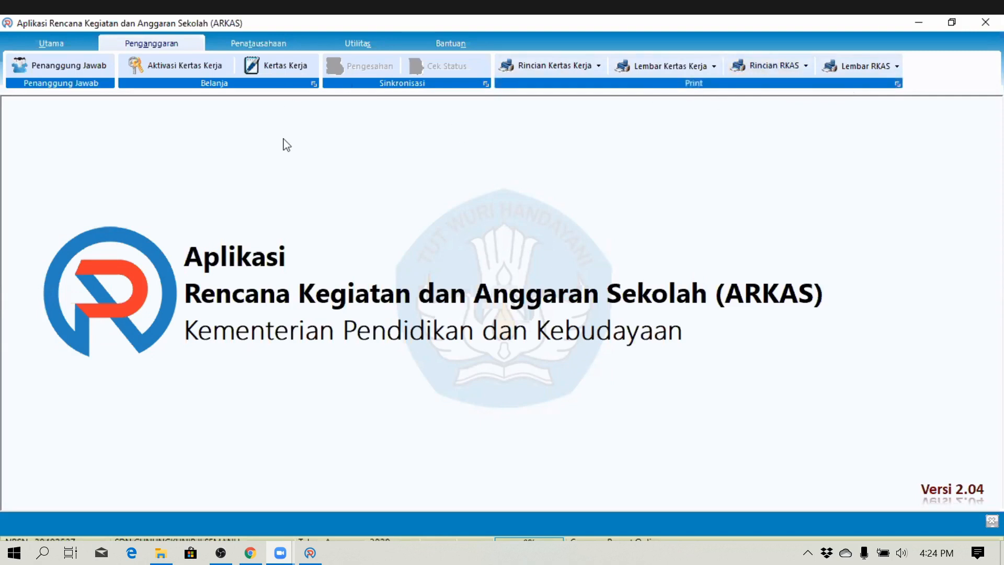
{"action": "left_click", "coordinate": [216, 45]}
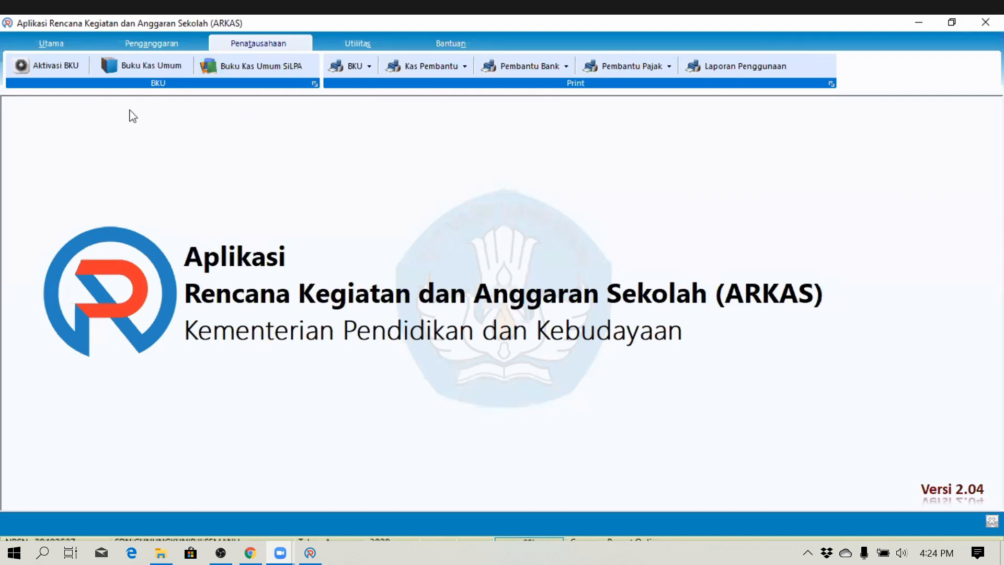
- Open Aktivasi BKU with BOS Reguler as Sumber Dana and start activating January
{"action": "left_click", "coordinate": [55, 68]}
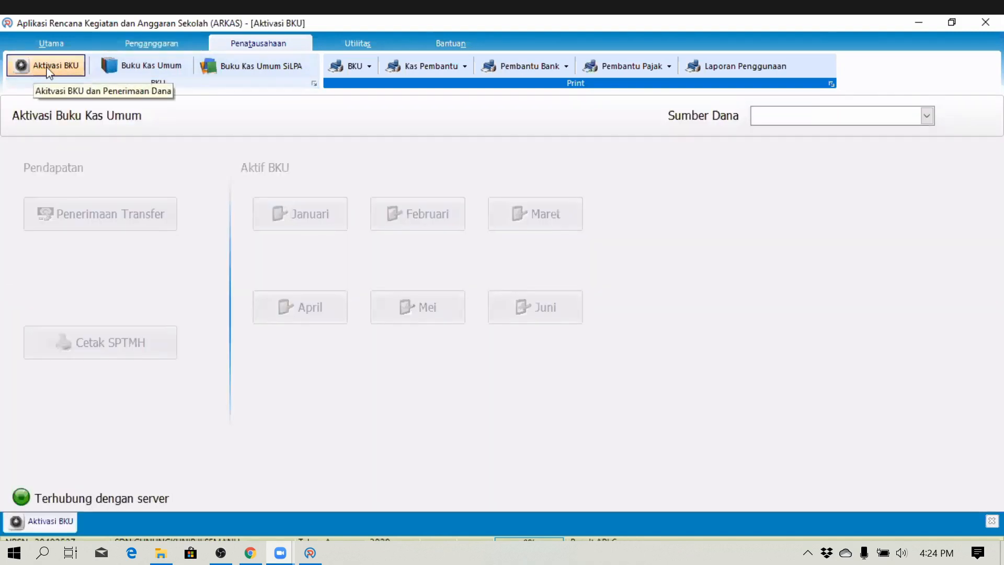
{"action": "left_click", "coordinate": [142, 46]}
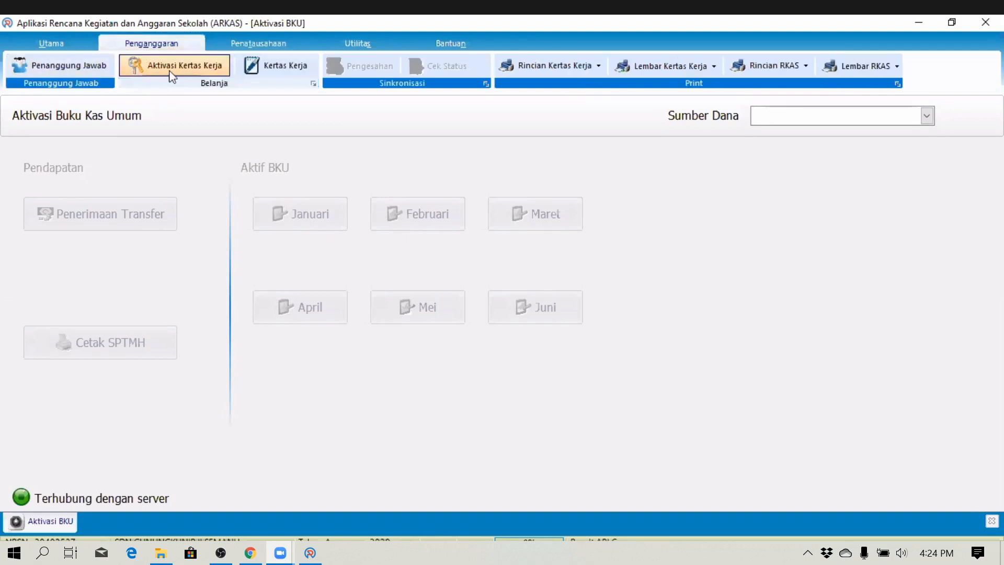
{"action": "left_click", "coordinate": [254, 46]}
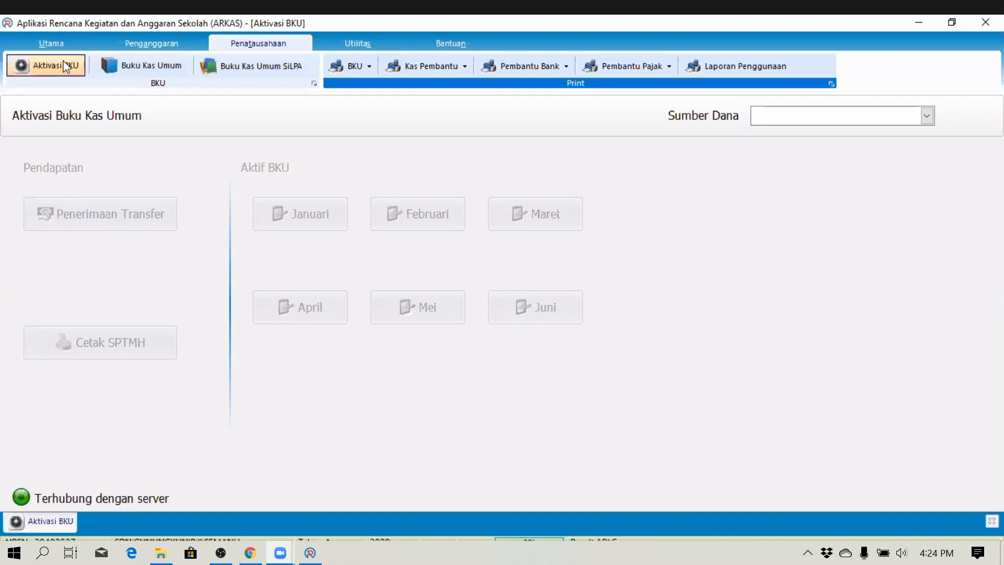
{"action": "left_click", "coordinate": [928, 116]}
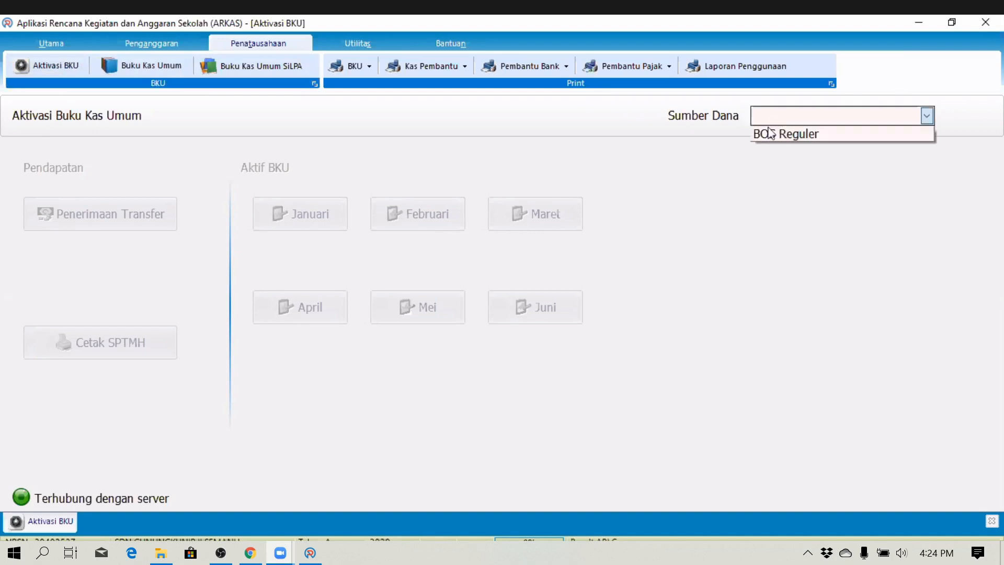
{"action": "left_click", "coordinate": [761, 137]}
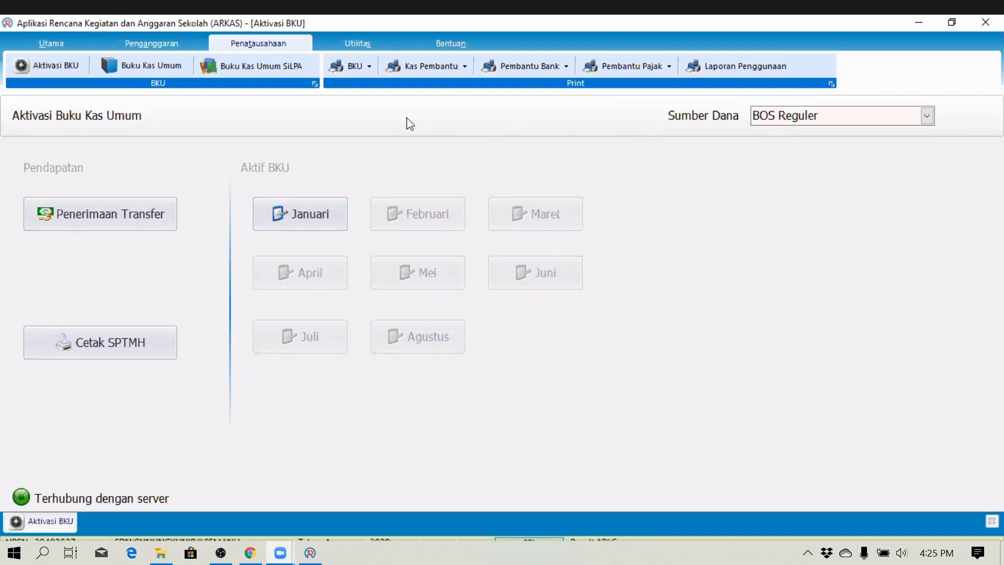
{"action": "left_click", "coordinate": [284, 220]}
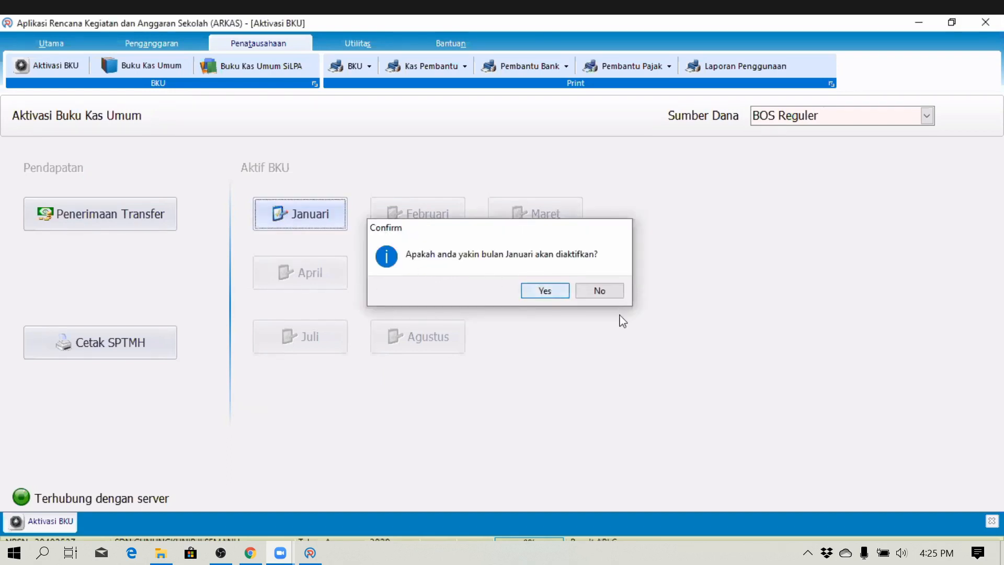
- Confirm the January BKU activation and open the BKU SiLPA page
{"action": "key", "text": "Return"}
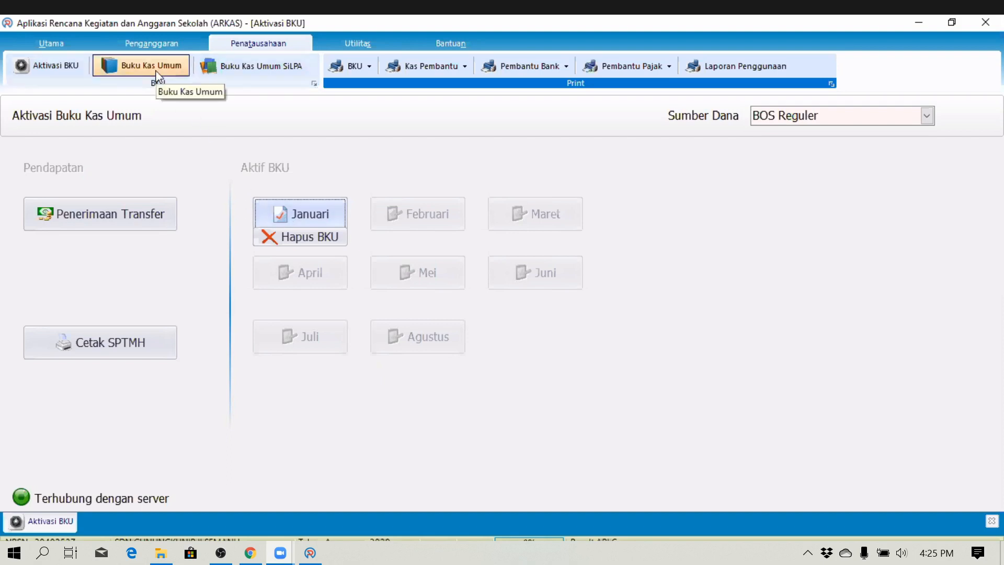
{"action": "left_click", "coordinate": [258, 72]}
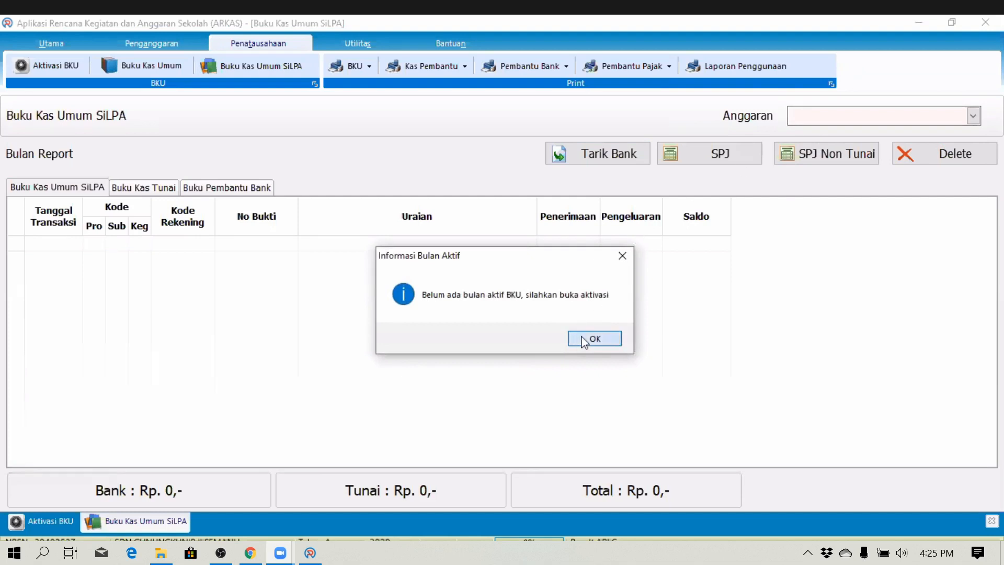
{"action": "left_click", "coordinate": [582, 339]}
{"action": "left_click", "coordinate": [594, 340]}
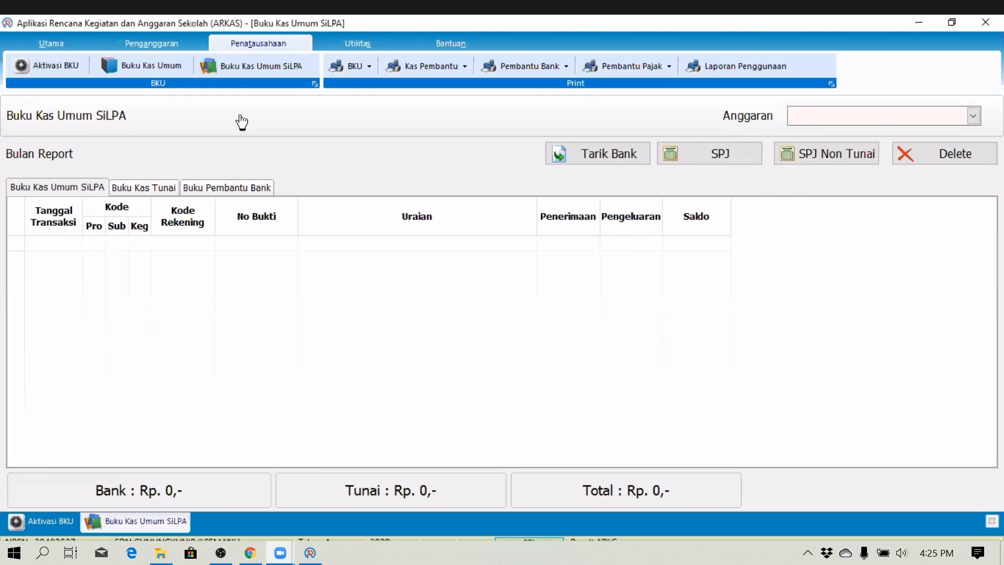
{"action": "left_click", "coordinate": [41, 69]}
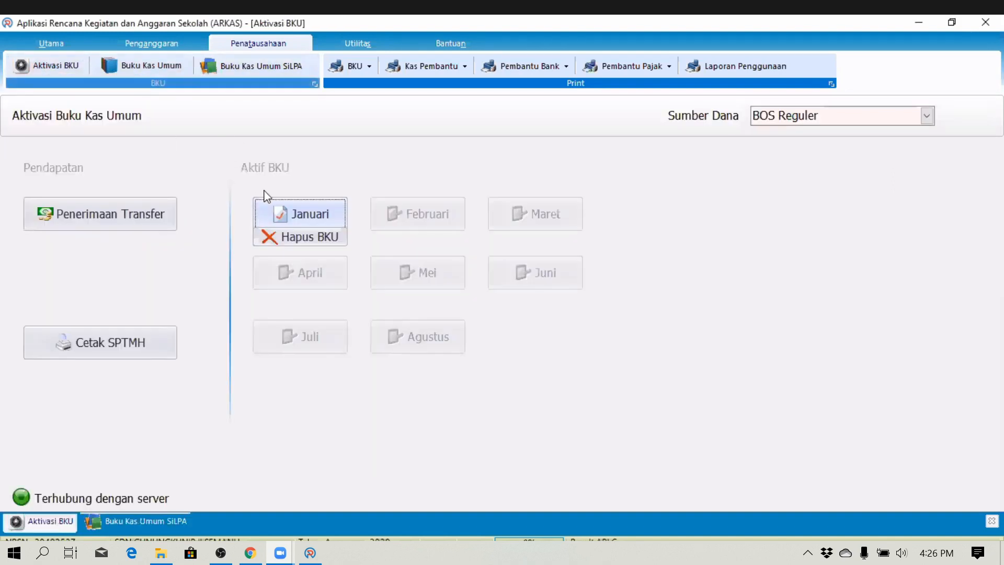
{"action": "left_click", "coordinate": [829, 116]}
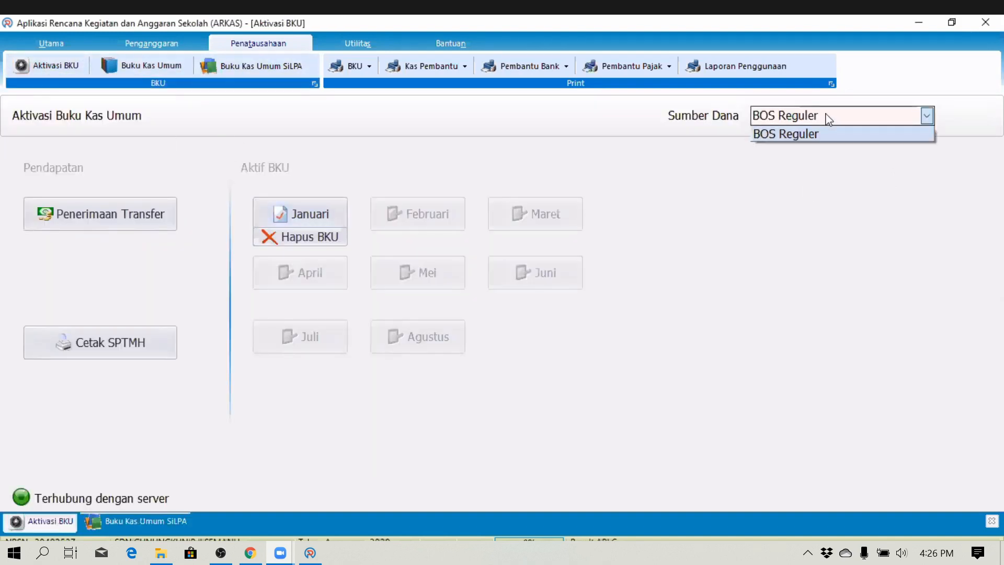
{"action": "left_click", "coordinate": [804, 153]}
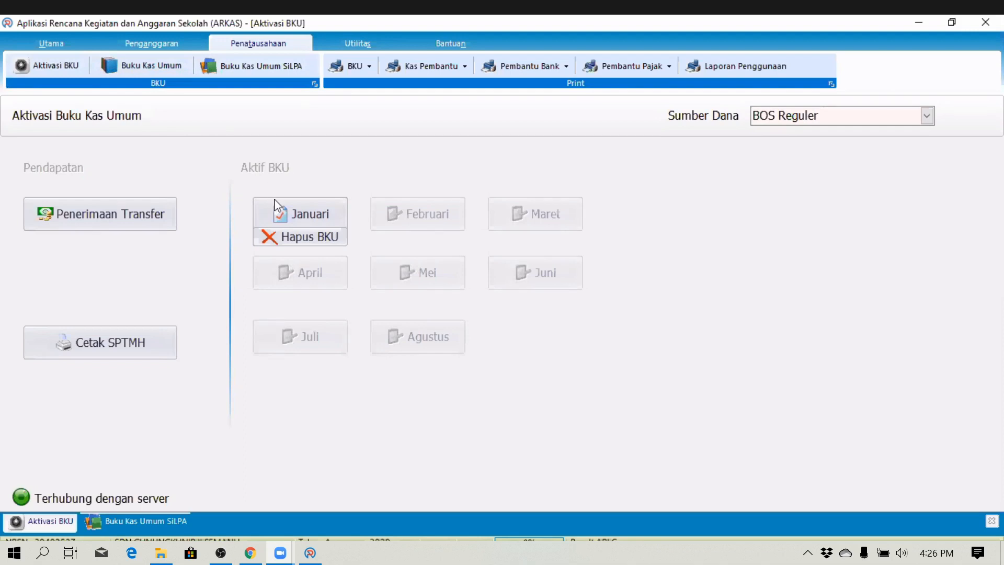
- Close the Januari BKU, leaving Bunga Bank and Pajak Bunga Bank at Rp 0
{"action": "left_click", "coordinate": [299, 215]}
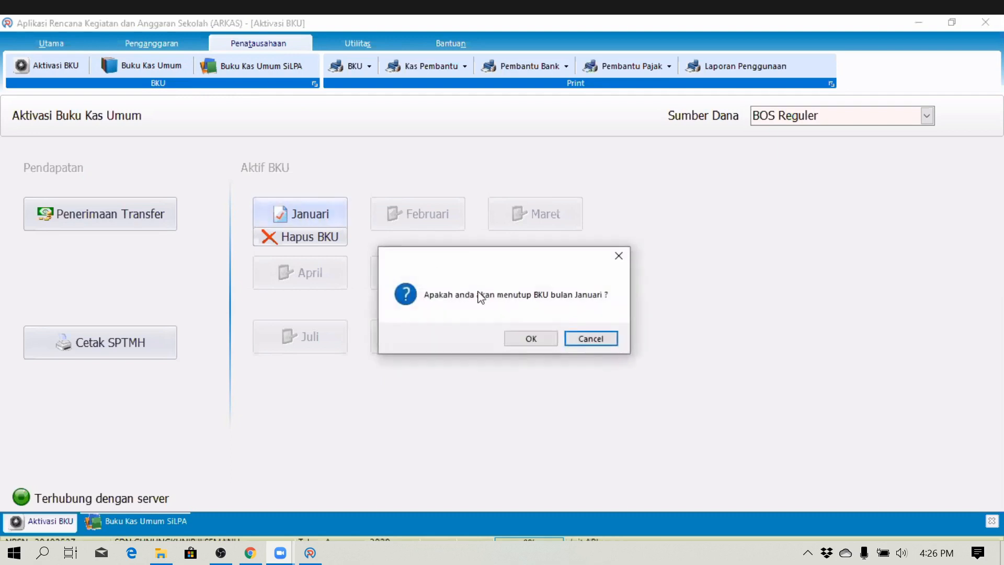
{"action": "left_click", "coordinate": [541, 345]}
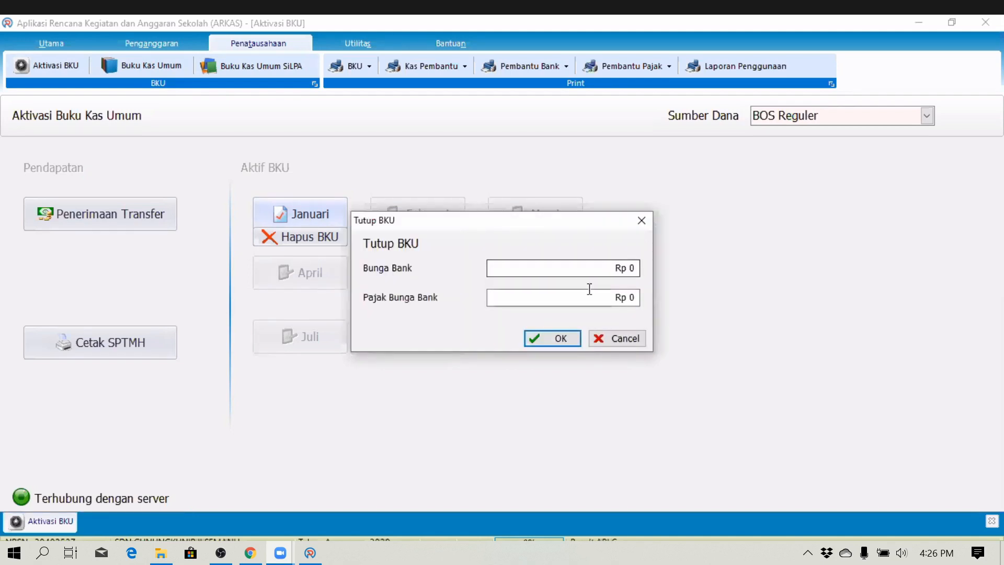
{"action": "left_click", "coordinate": [597, 266]}
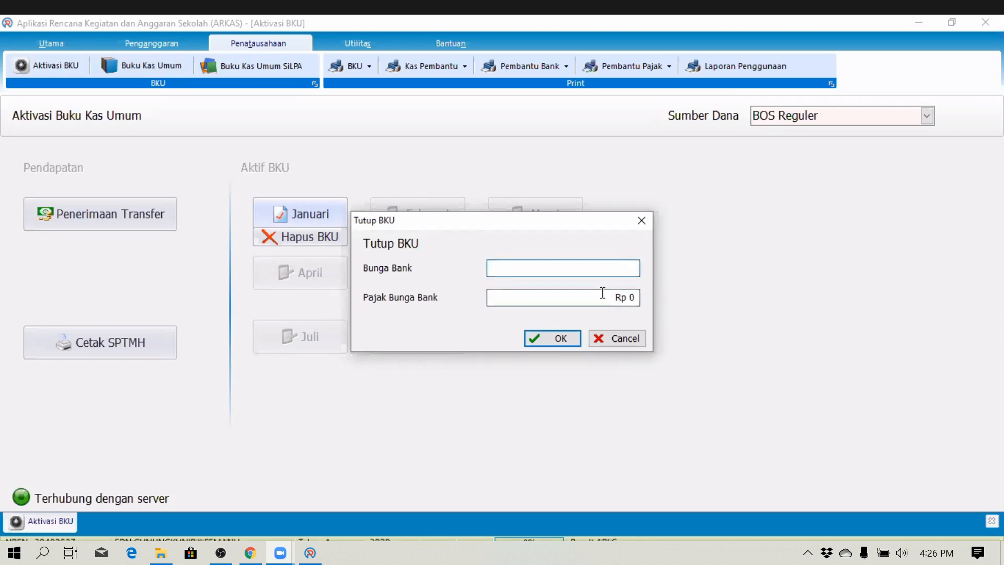
{"action": "left_click", "coordinate": [558, 339]}
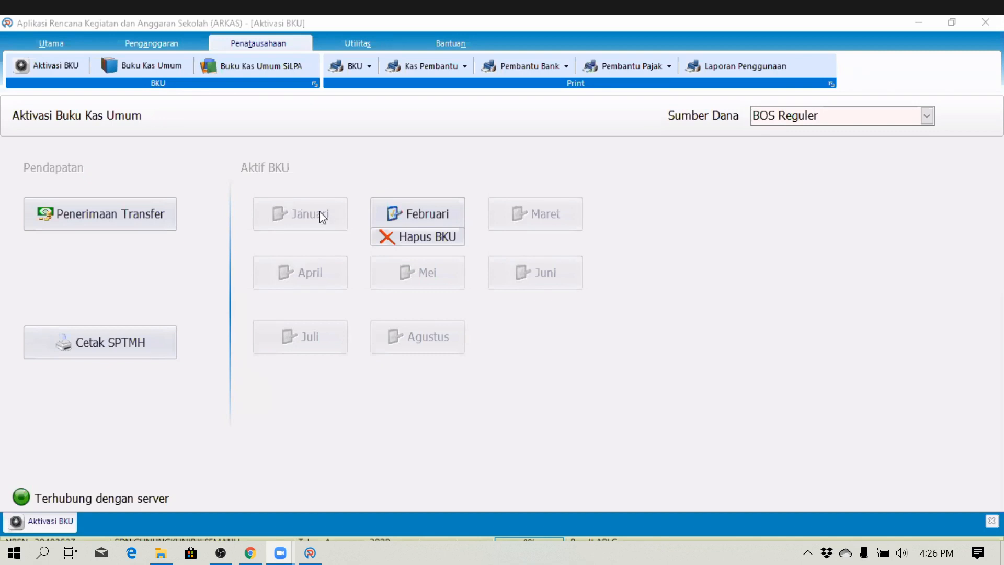
- Generate and review the Januari Buku Kas Umum report, then close its preview
{"action": "left_click", "coordinate": [351, 67]}
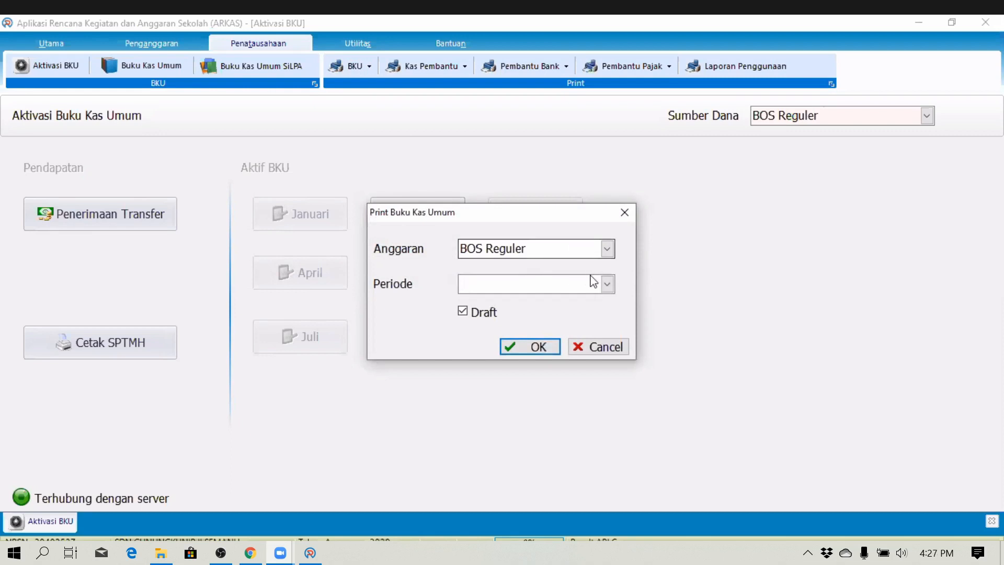
{"action": "left_click", "coordinate": [606, 284]}
{"action": "left_click", "coordinate": [558, 318]}
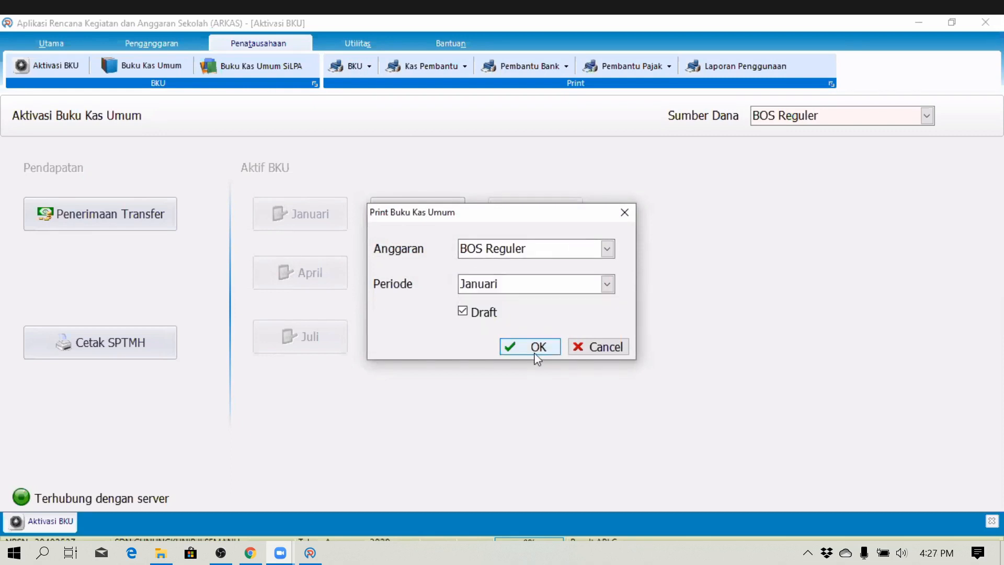
{"action": "left_click", "coordinate": [537, 348]}
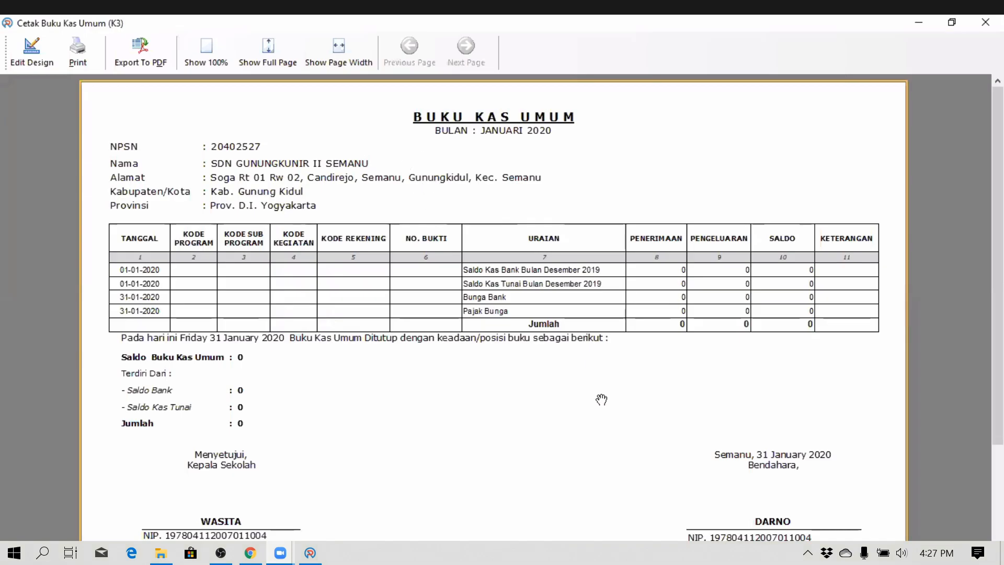
{"action": "scroll", "coordinate": [576, 450], "scroll_direction": "down", "scroll_amount": 3}
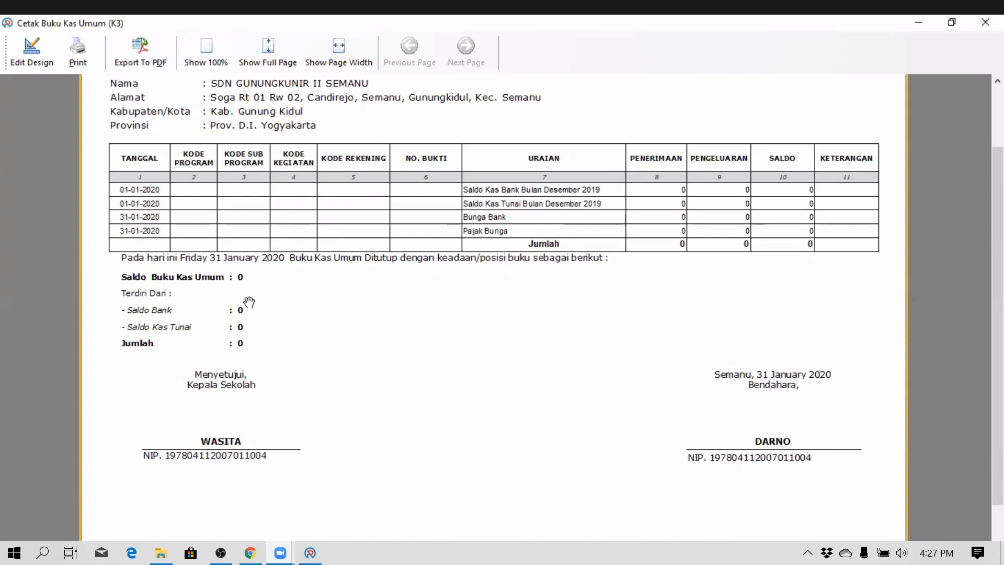
{"action": "scroll", "coordinate": [548, 343], "scroll_direction": "up", "scroll_amount": 3}
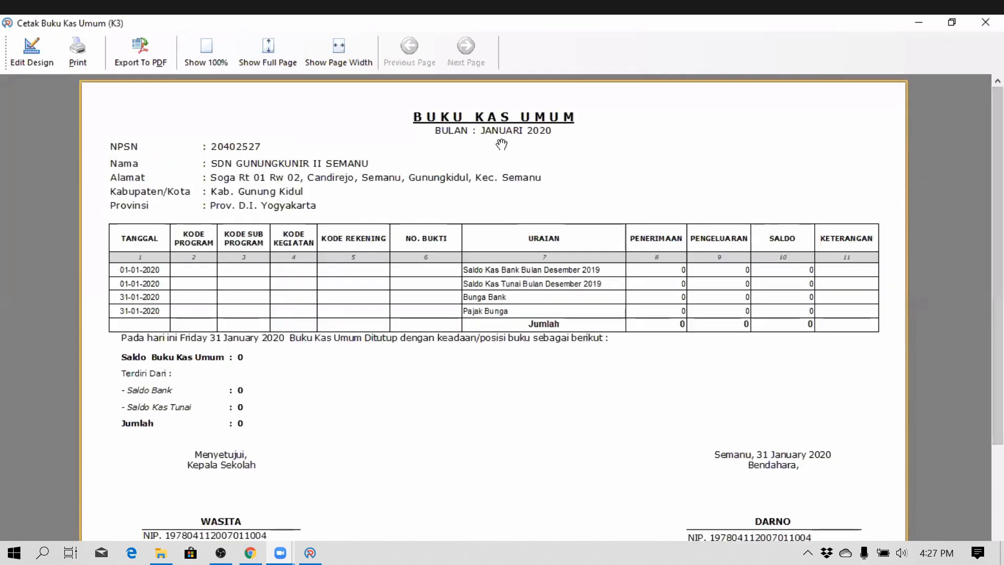
{"action": "left_click", "coordinate": [991, 26]}
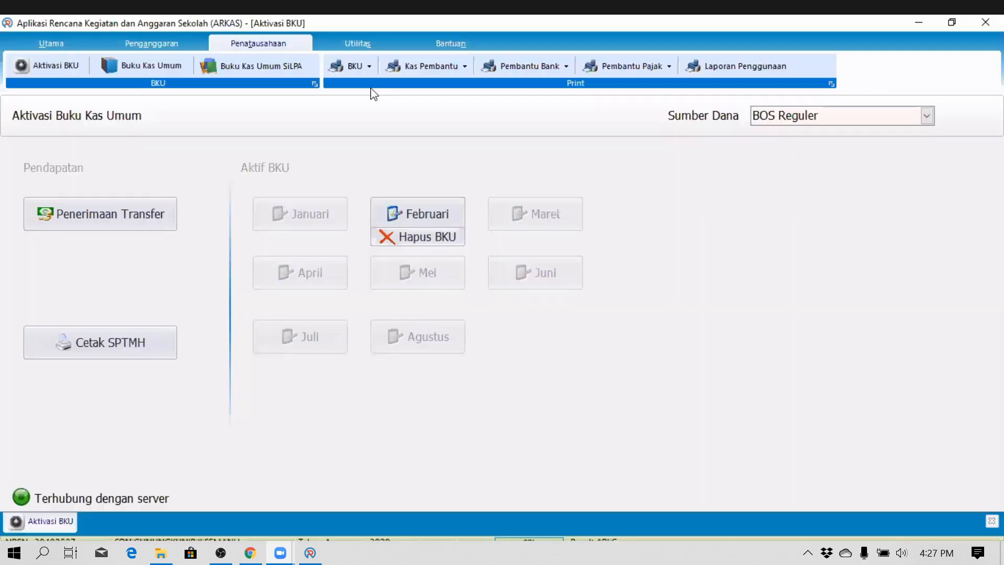
- Print the Januari Buku Pembantu Kas report and close its preview
{"action": "left_click", "coordinate": [426, 71]}
{"action": "left_click", "coordinate": [606, 283]}
{"action": "left_click", "coordinate": [572, 316]}
{"action": "left_click", "coordinate": [552, 347]}
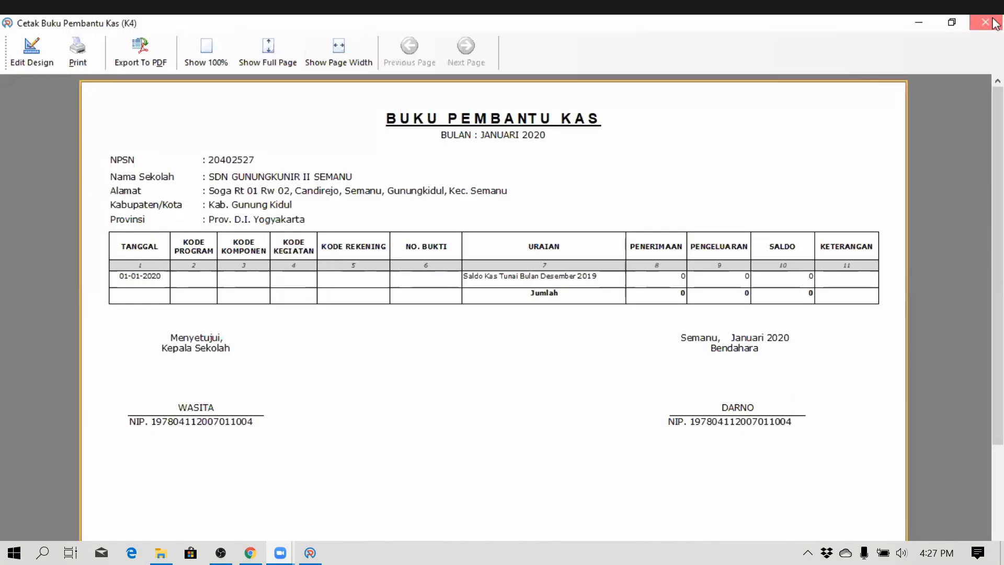
{"action": "left_click", "coordinate": [995, 23]}
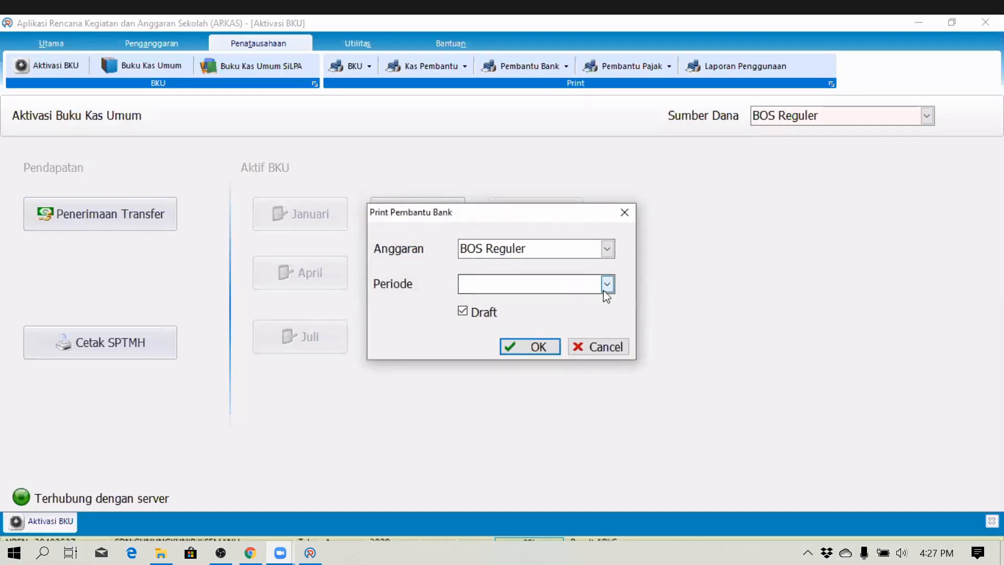
- Print the Januari Buku Pembantu Bank report and close its preview
{"action": "left_click", "coordinate": [607, 285]}
{"action": "left_click", "coordinate": [562, 317]}
{"action": "left_click", "coordinate": [555, 345]}
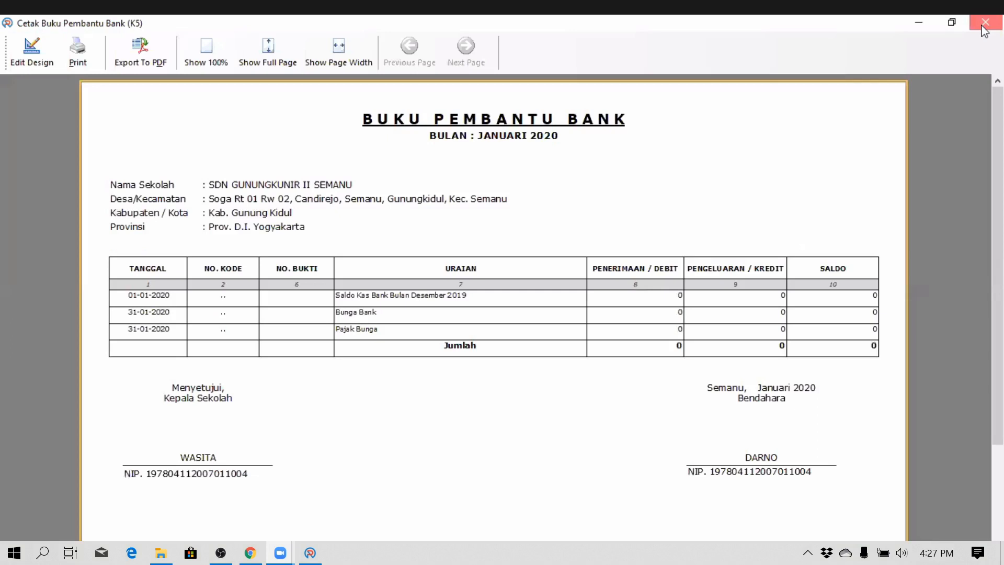
{"action": "left_click", "coordinate": [984, 27]}
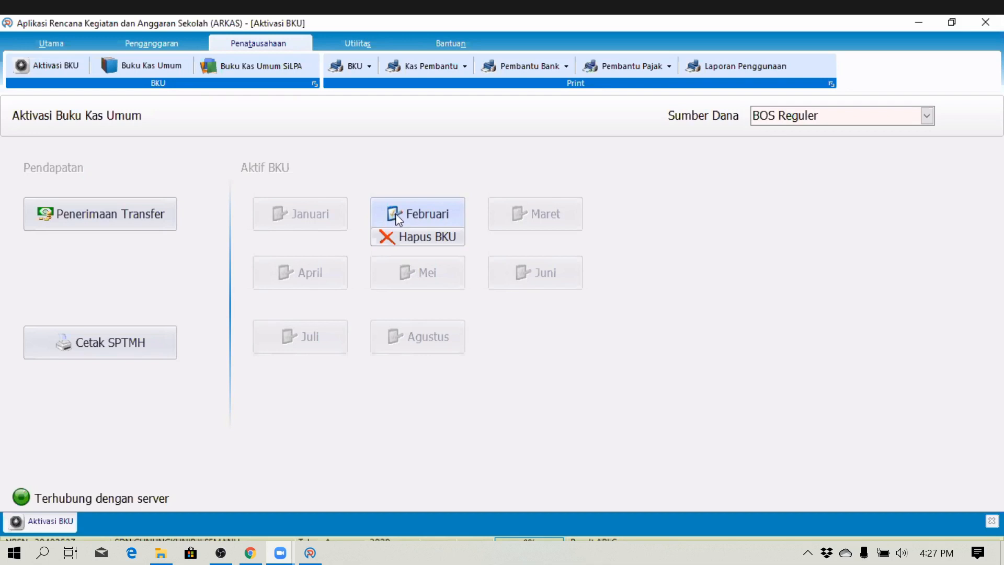
- Activate Februari, close it with Rp 0 bank interest and tax, then activate Maret
{"action": "left_click", "coordinate": [400, 219]}
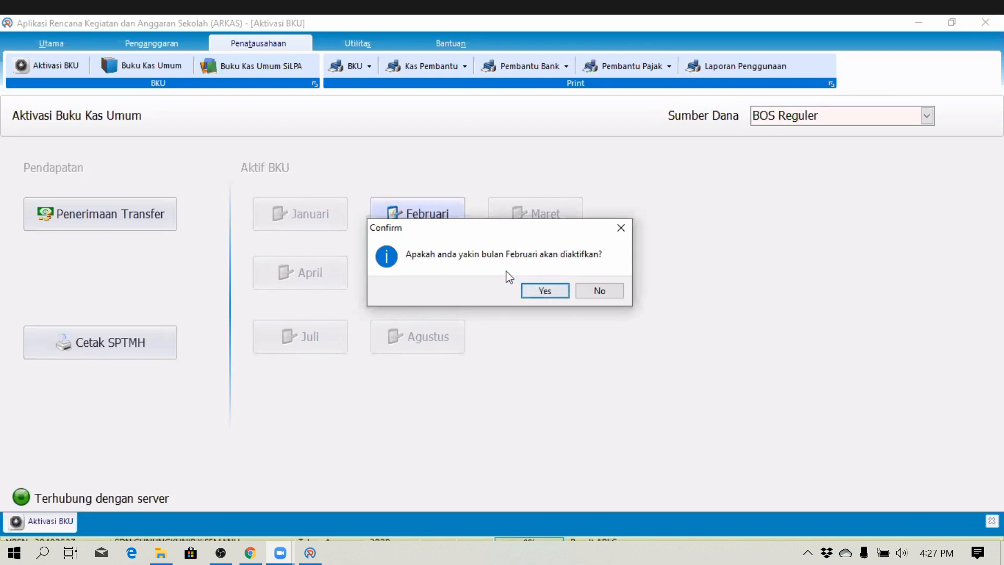
{"action": "left_click", "coordinate": [546, 292]}
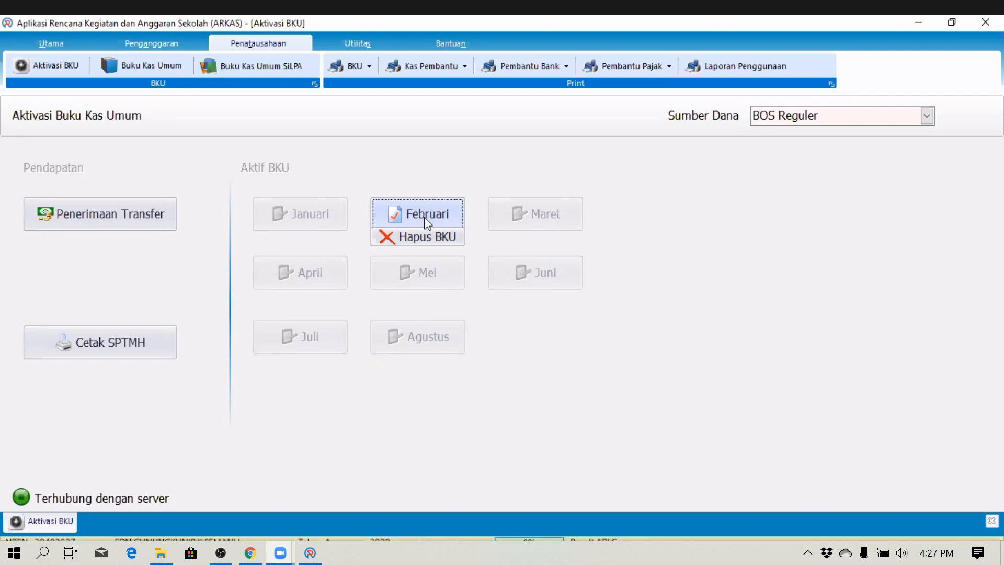
{"action": "left_click", "coordinate": [408, 215]}
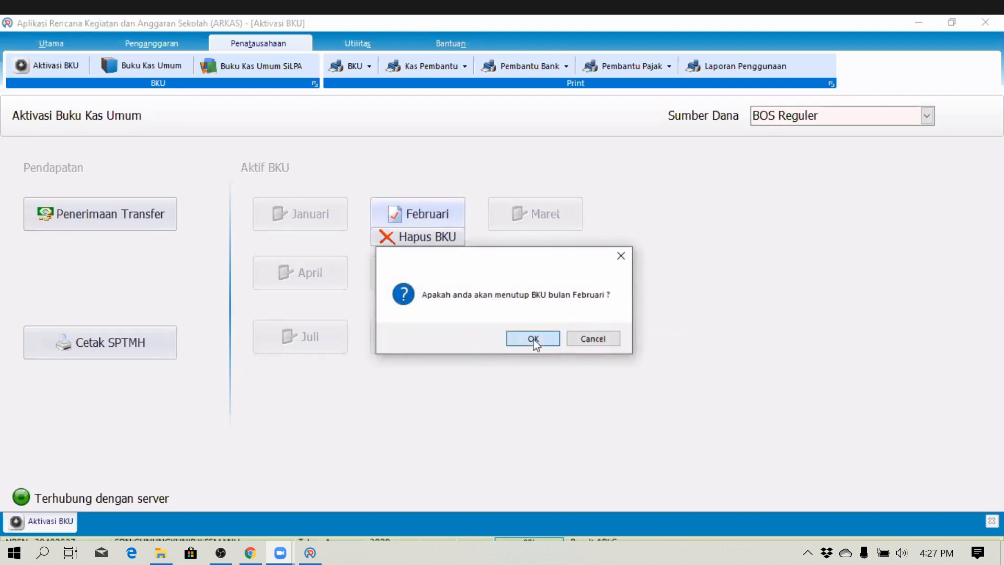
{"action": "left_click", "coordinate": [533, 340]}
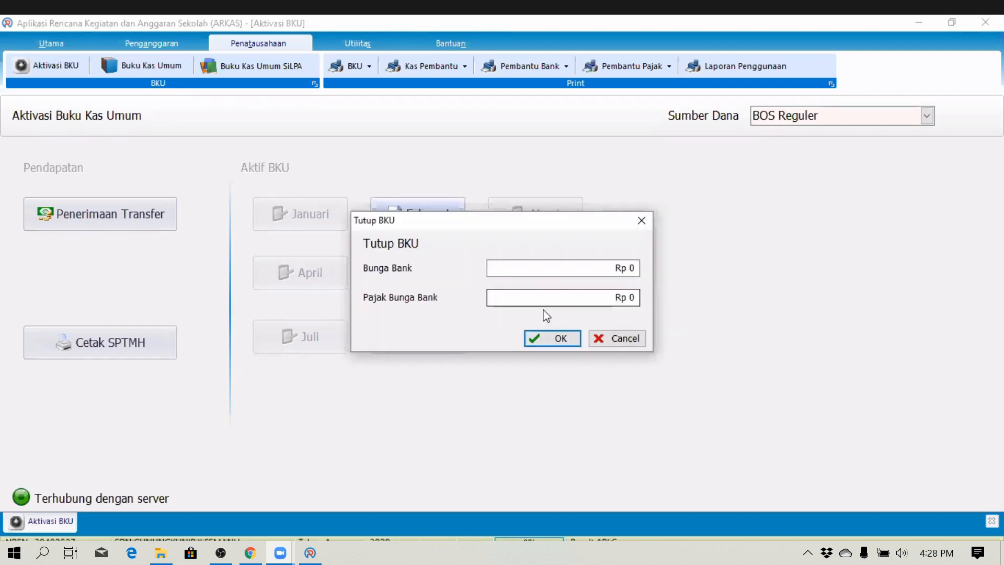
{"action": "left_click", "coordinate": [549, 341]}
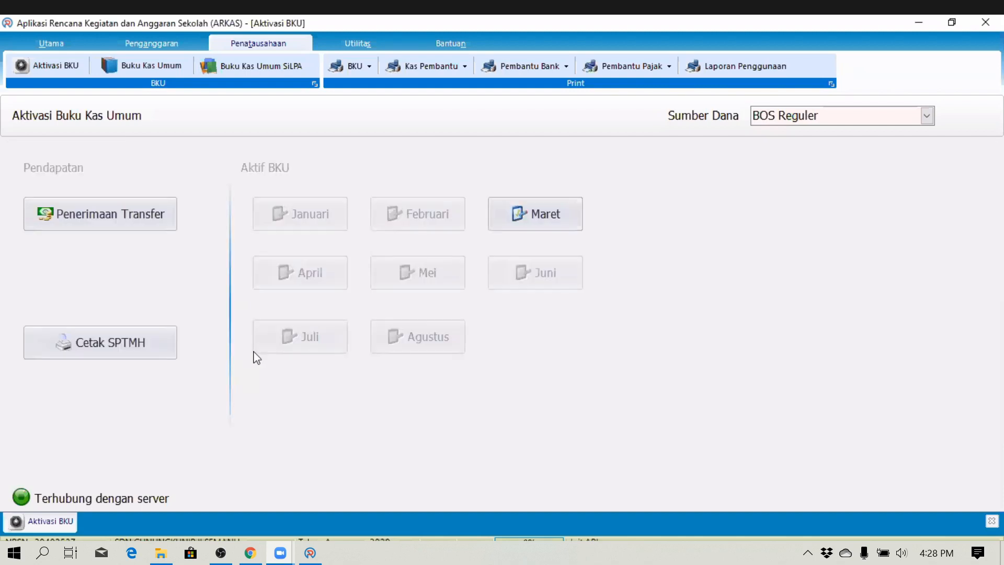
{"action": "left_click", "coordinate": [527, 212]}
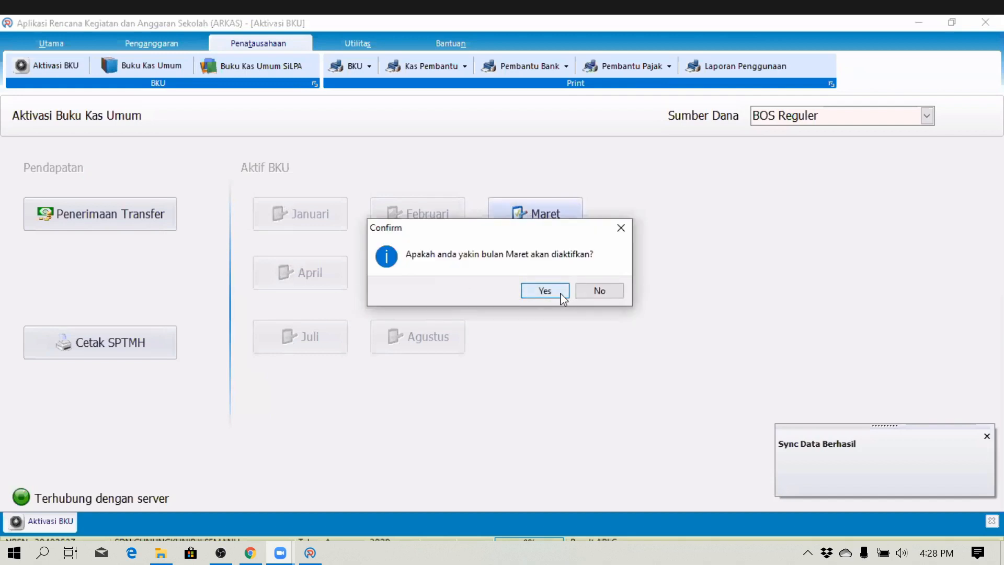
{"action": "left_click", "coordinate": [545, 291]}
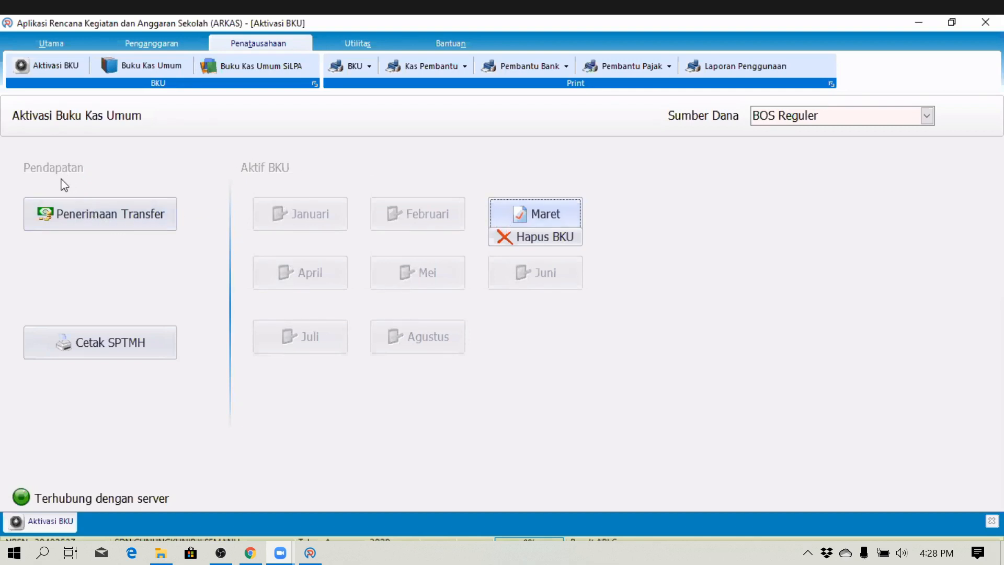
- Record a Penerimaan Transfer of Rp 23,760,000 for Tahap 1 dated 03/03/2020
{"action": "left_click", "coordinate": [76, 215]}
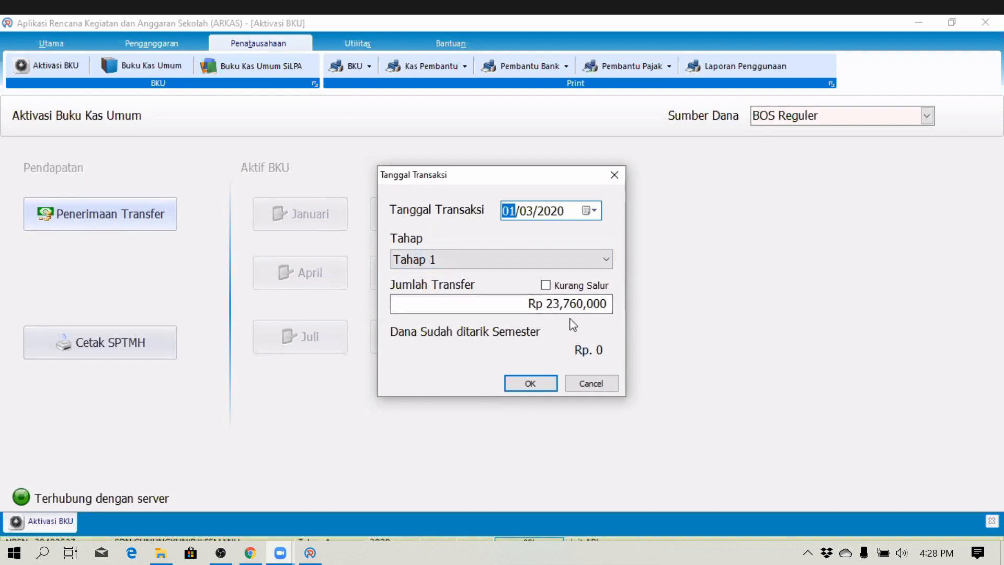
{"action": "left_click", "coordinate": [526, 303]}
{"action": "left_click_drag", "start_coordinate": [493, 300], "coordinate": [242, 285]}
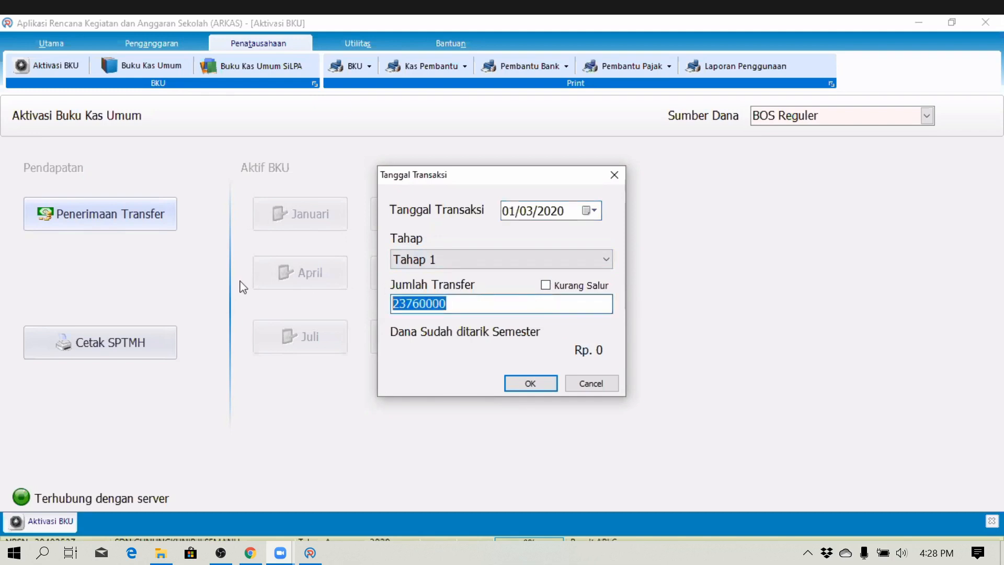
{"action": "left_click", "coordinate": [526, 213]}
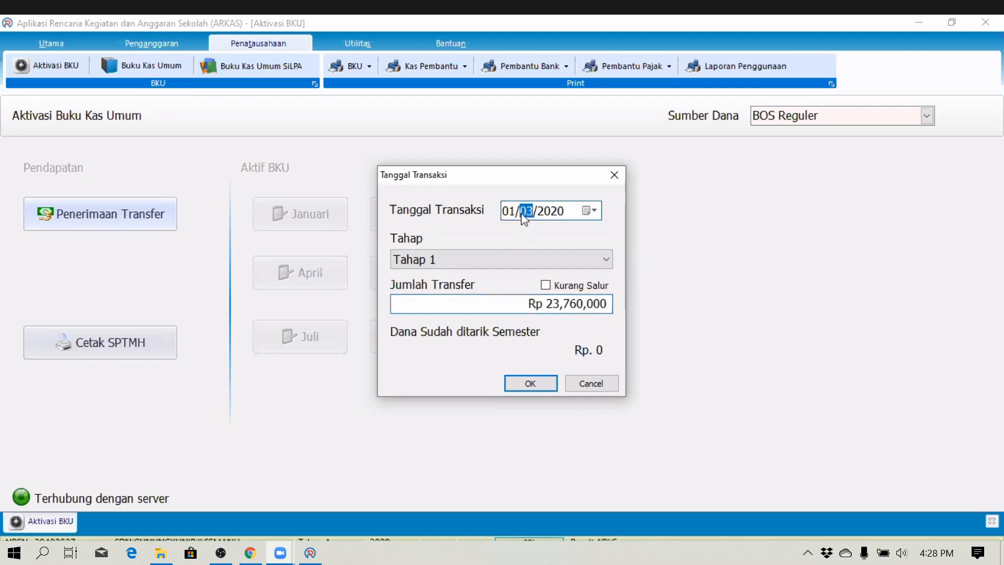
{"action": "left_click", "coordinate": [587, 211]}
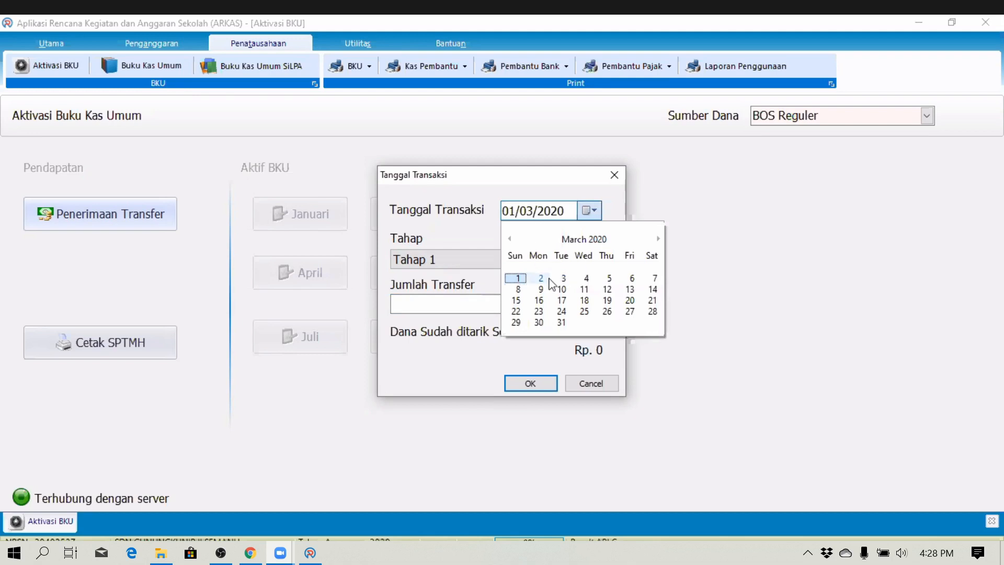
{"action": "left_click", "coordinate": [564, 278]}
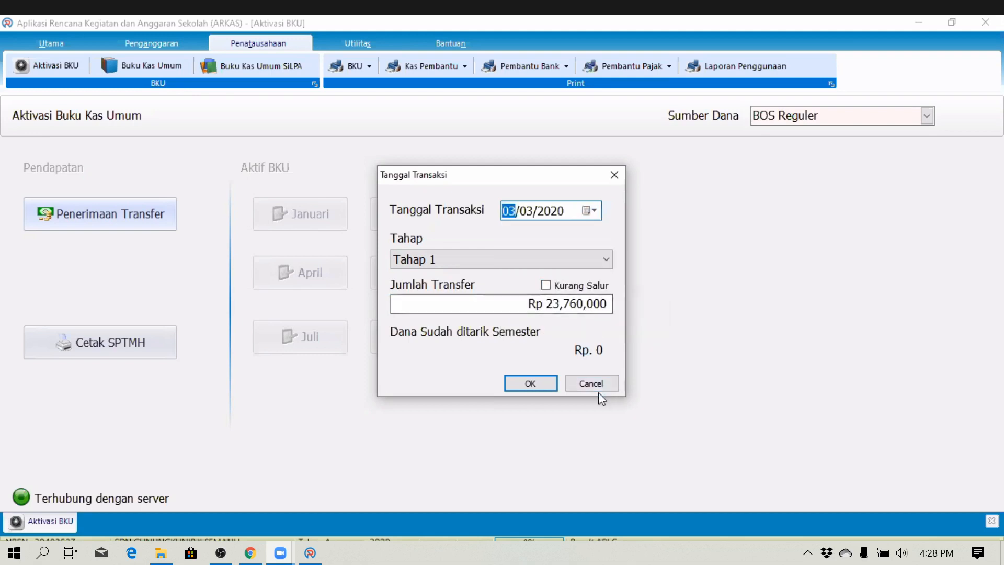
{"action": "left_click", "coordinate": [541, 384]}
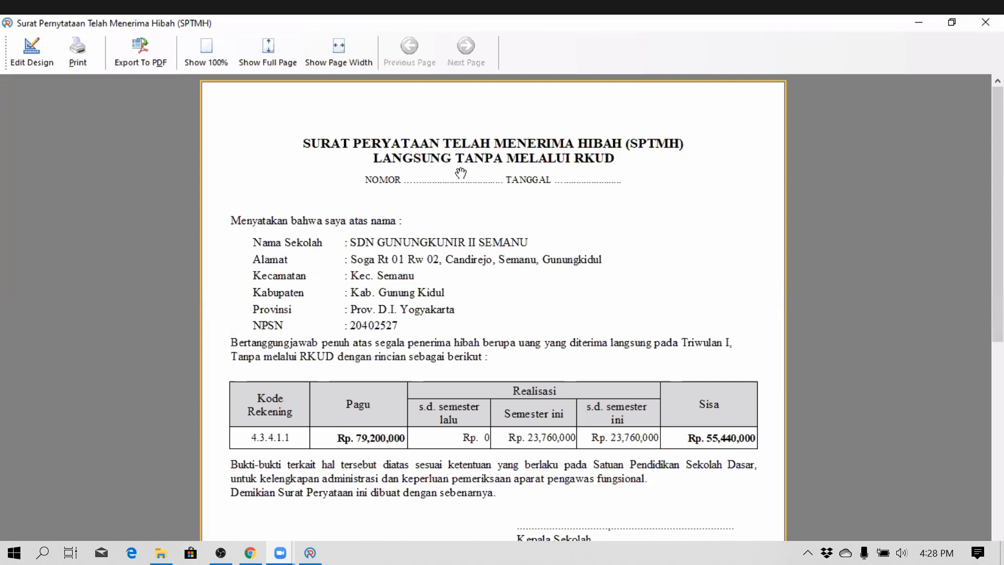
- Scroll through the SPTMH statement, close it, regenerate it via Cetak SPTMH, then close it again
{"action": "mouse_move", "coordinate": [1000, 168]}
{"action": "left_mouse_down"}
{"action": "mouse_move", "coordinate": [999, 244]}
{"action": "mouse_move", "coordinate": [1000, 173]}
{"action": "left_mouse_up"}
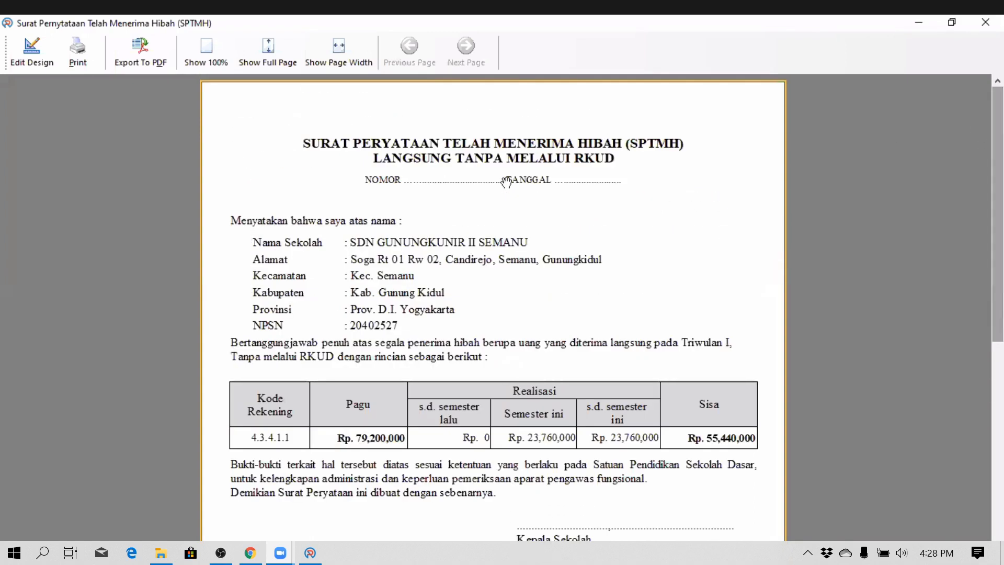
{"action": "scroll", "coordinate": [990, 199], "scroll_direction": "down", "scroll_amount": 2}
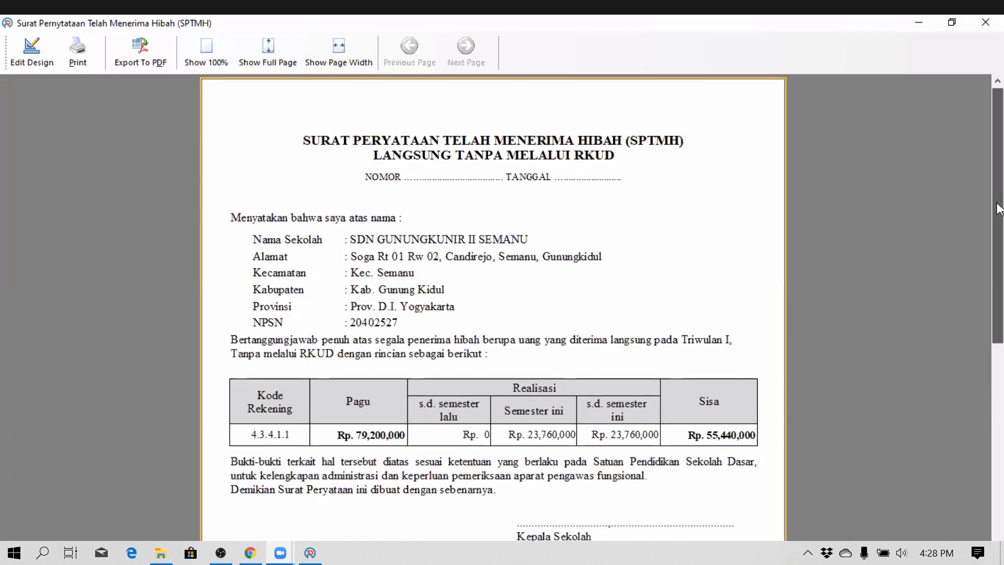
{"action": "scroll", "coordinate": [989, 283], "scroll_direction": "down", "scroll_amount": 2}
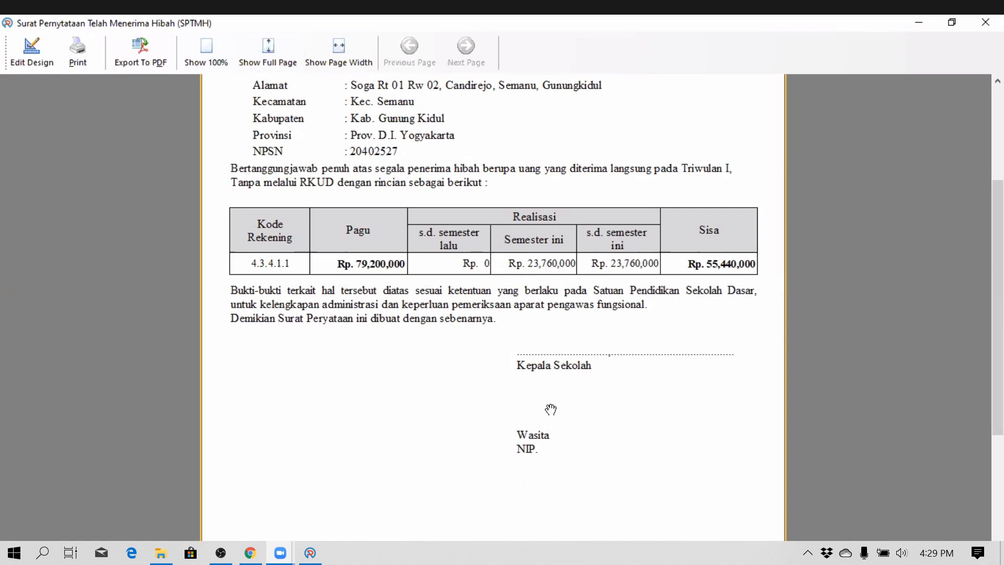
{"action": "left_click", "coordinate": [992, 22]}
{"action": "left_click", "coordinate": [118, 343]}
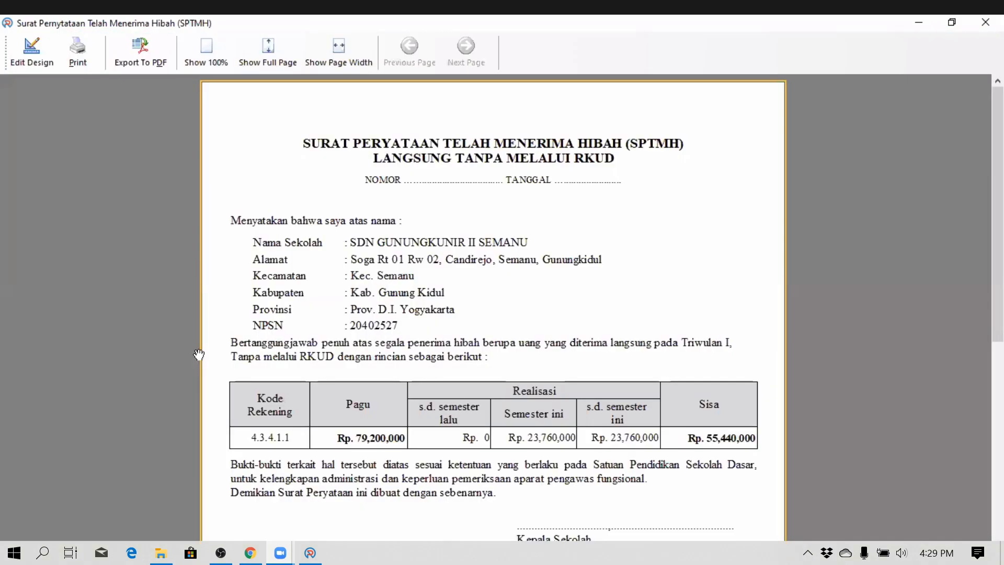
{"action": "left_click", "coordinate": [985, 23]}
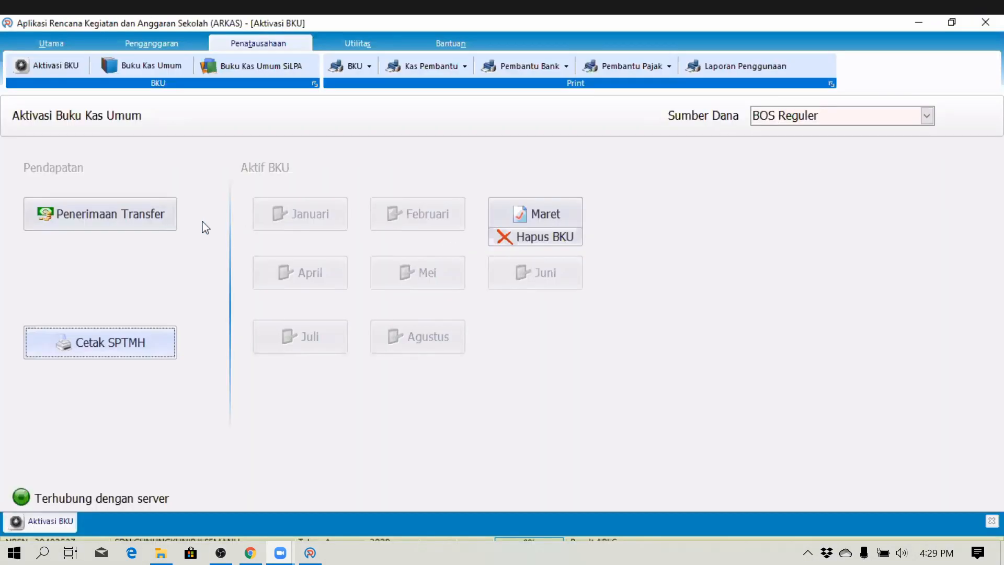
- Open Buku Kas Umum and select BOS Reguler as the Sumber Dana
{"action": "left_click", "coordinate": [143, 65]}
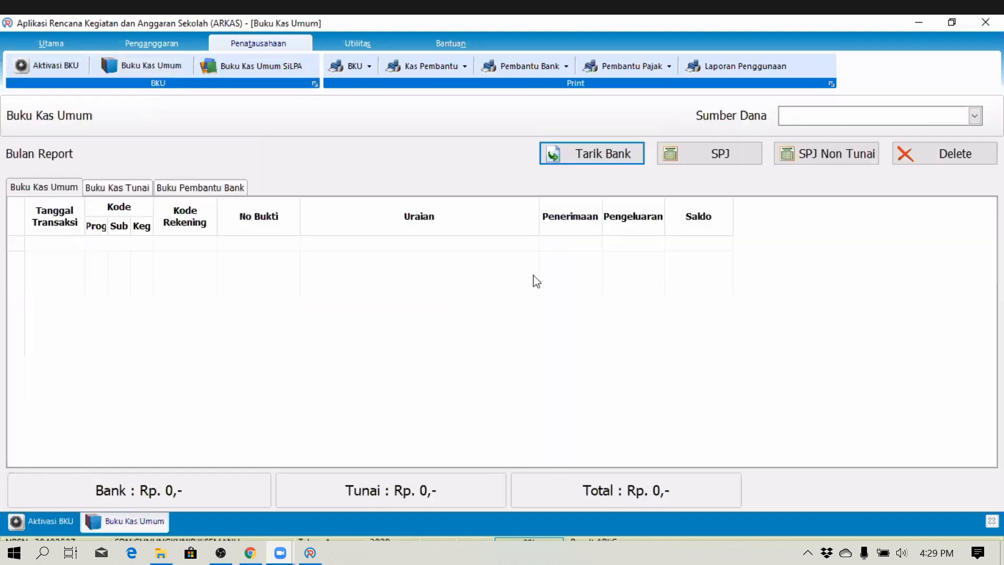
{"action": "left_click", "coordinate": [798, 118]}
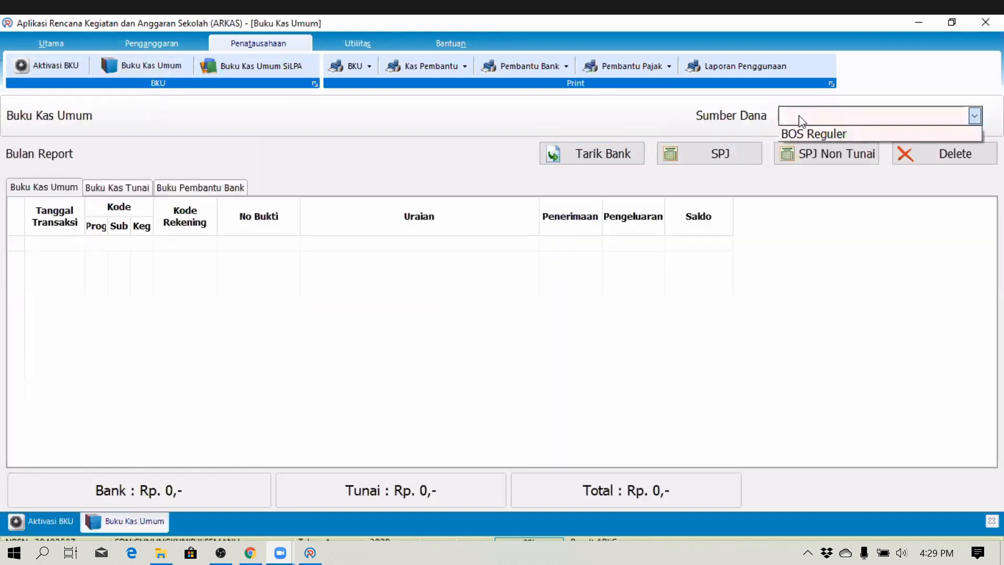
{"action": "left_click", "coordinate": [789, 134]}
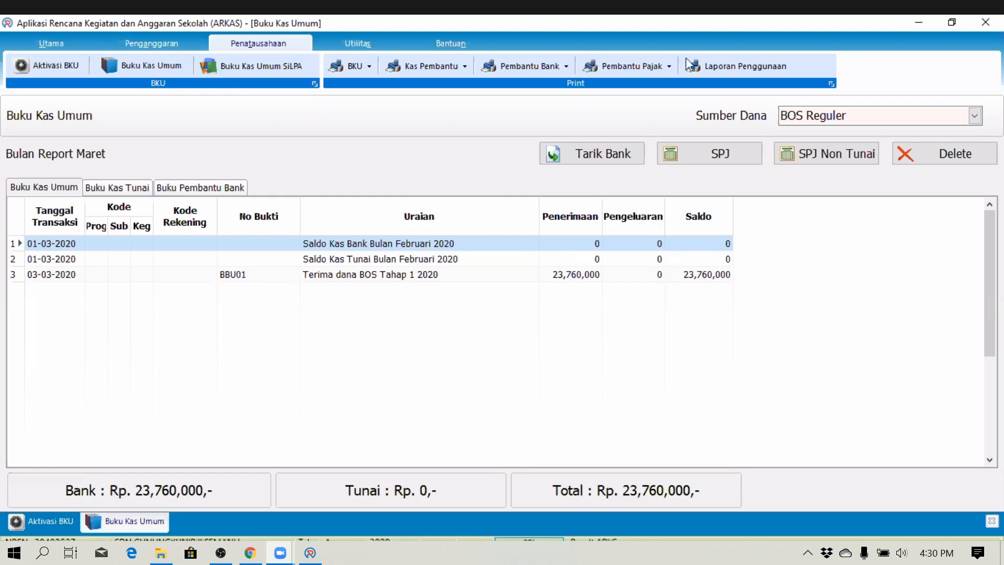
- Record a Rp 10,000,000 Tarik Tunai dated 4 March 2020, accepting the unbalanced budget warning
{"action": "left_click", "coordinate": [626, 157]}
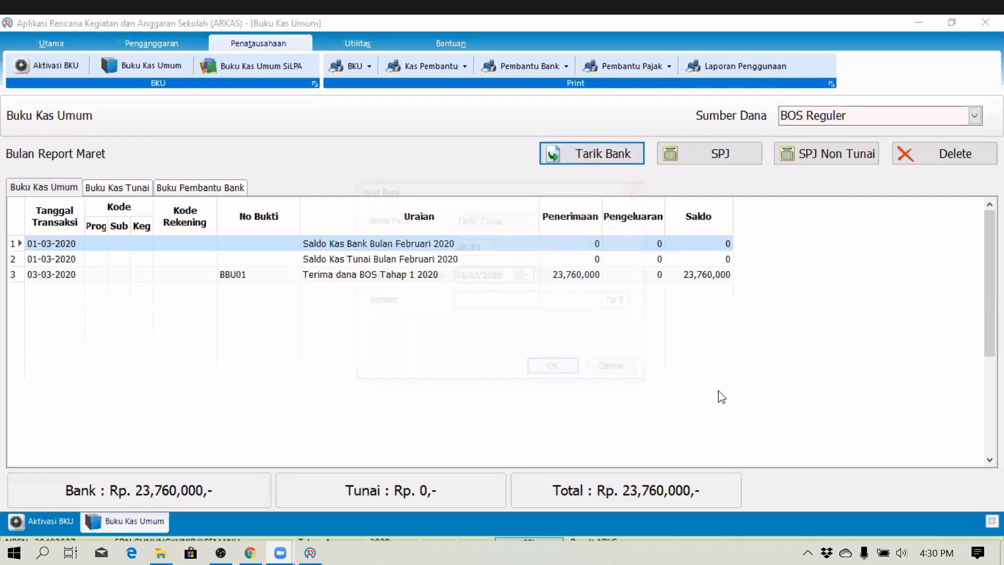
{"action": "left_click", "coordinate": [601, 303]}
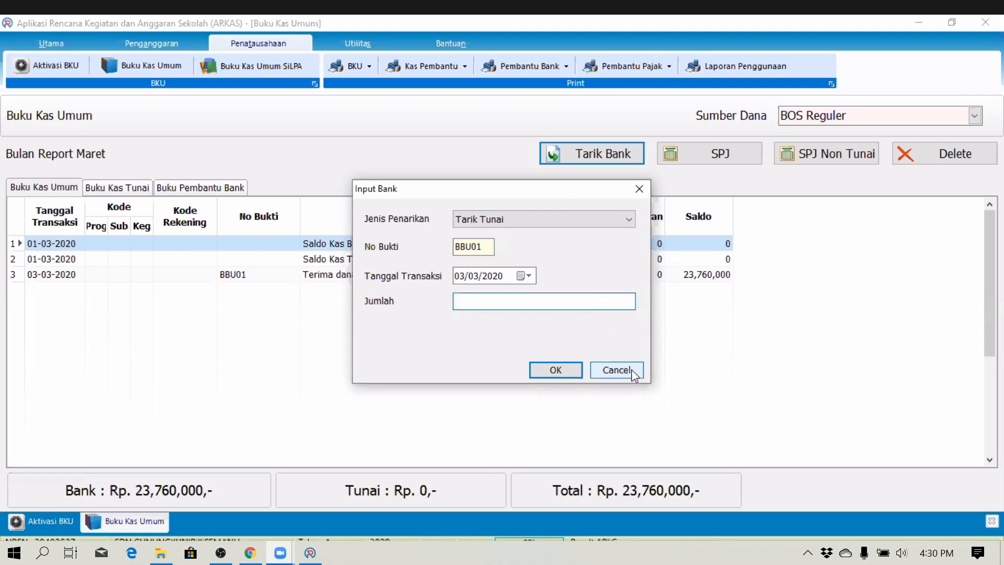
{"action": "type", "text": "10000000"}
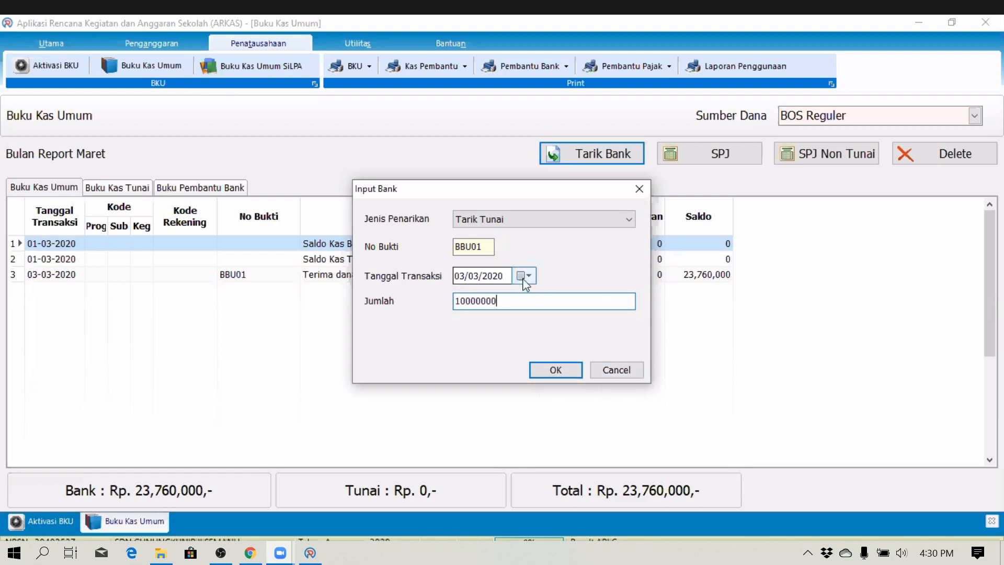
{"action": "left_click", "coordinate": [502, 278]}
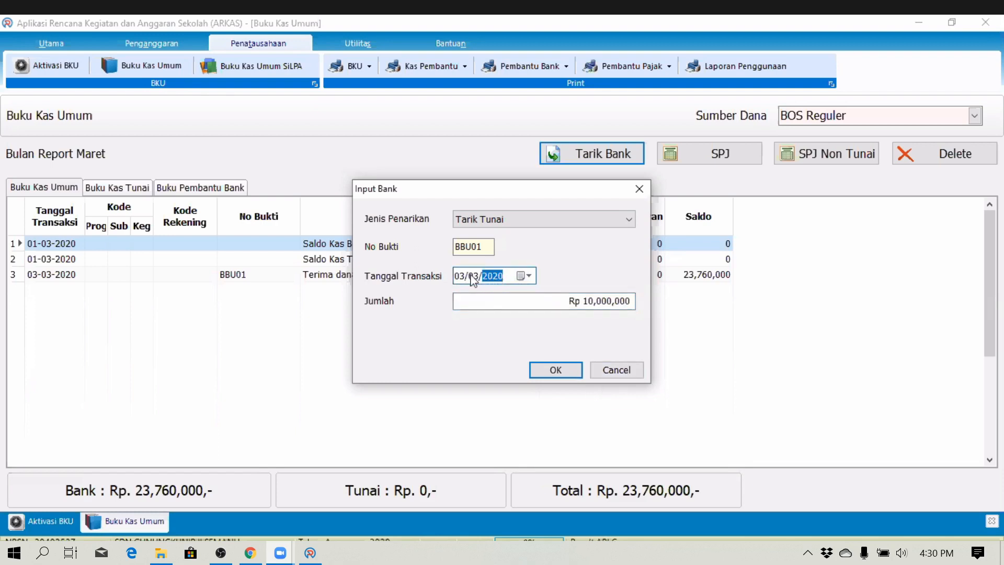
{"action": "left_click", "coordinate": [519, 276]}
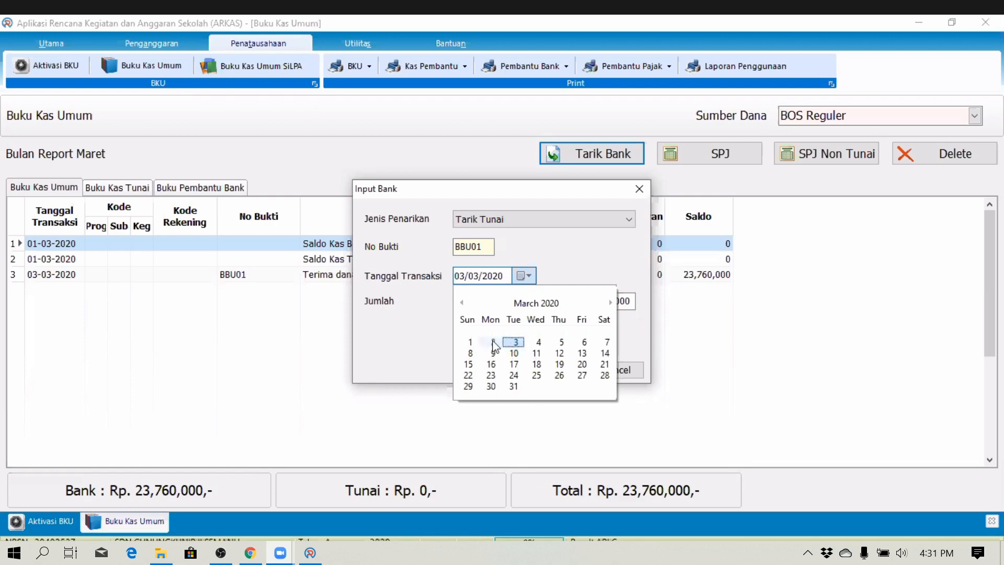
{"action": "left_click", "coordinate": [538, 342]}
{"action": "left_click", "coordinate": [579, 368]}
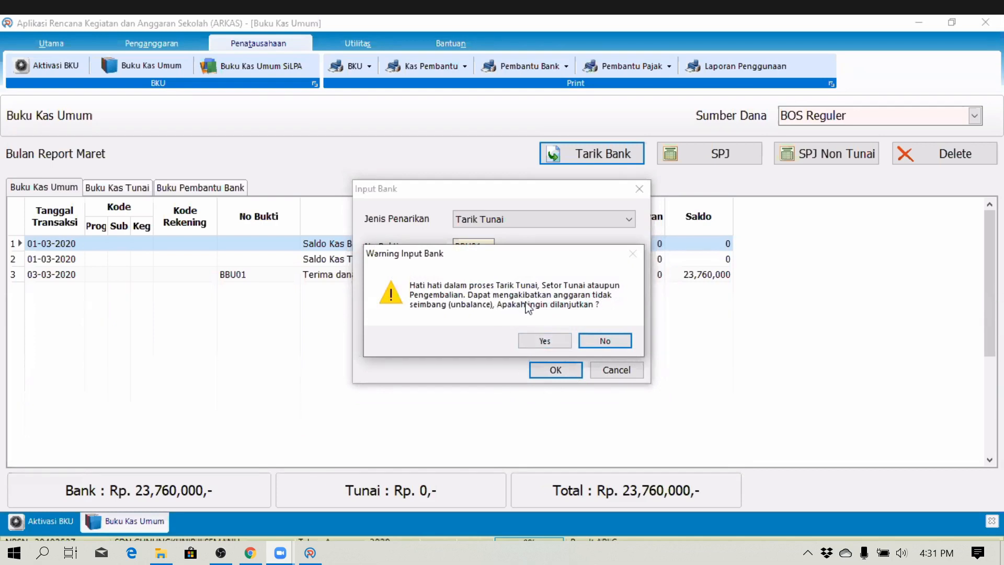
{"action": "left_click", "coordinate": [534, 342]}
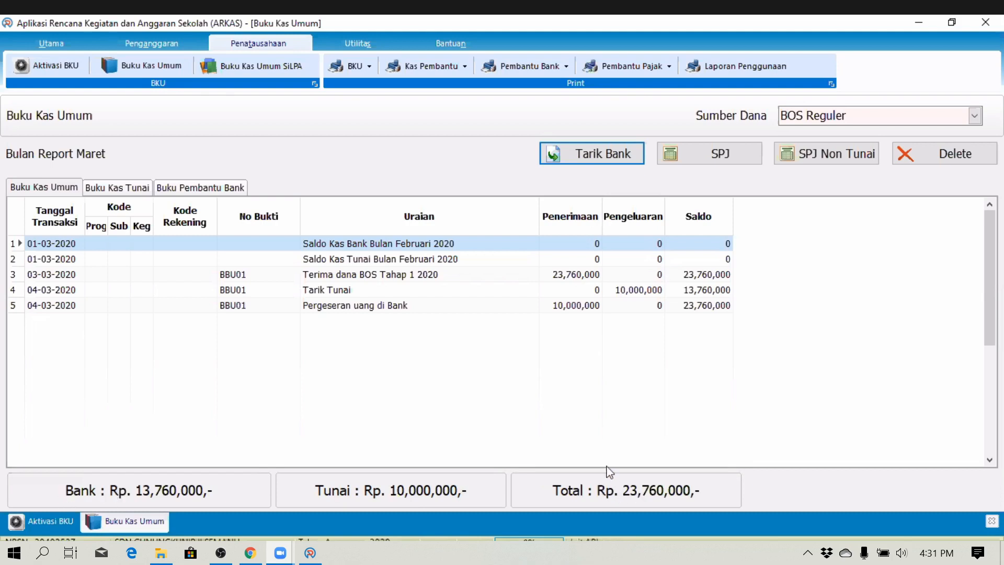
- Start an SPJ with account Belanja Alat Tulis Kantor and activity Pelaksanaan Ulangan Harian
{"action": "left_click", "coordinate": [718, 155]}
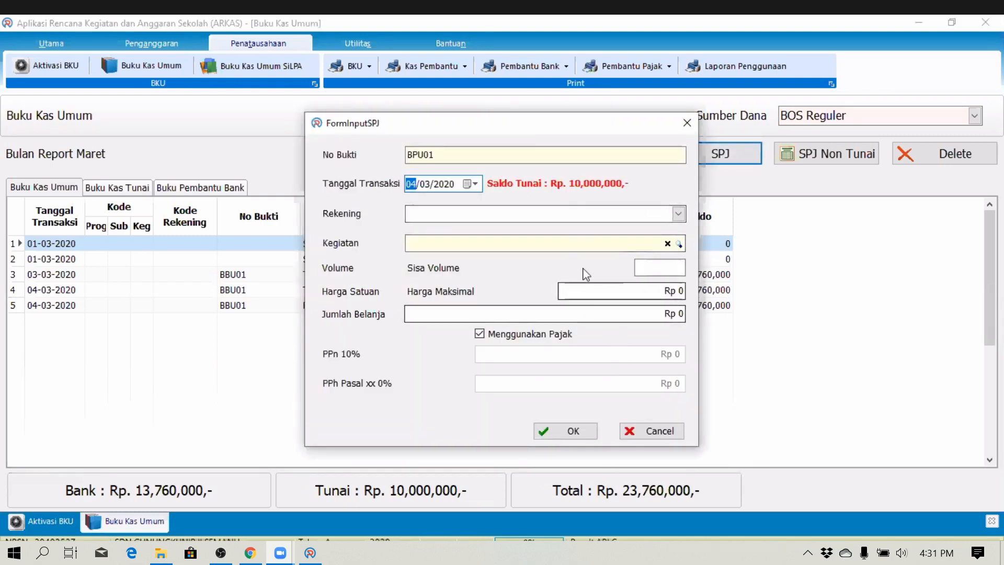
{"action": "left_click", "coordinate": [659, 430]}
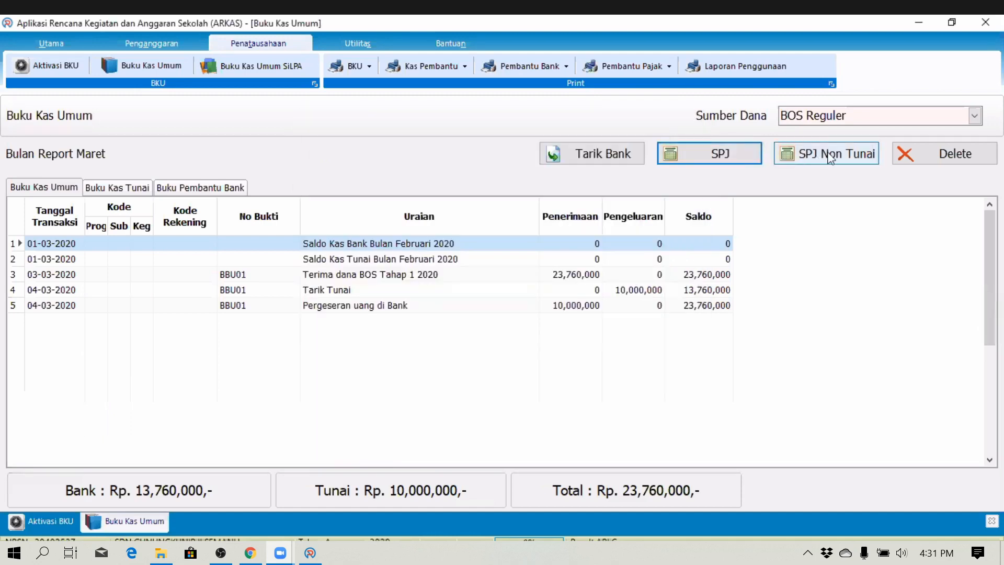
{"action": "left_click", "coordinate": [708, 156]}
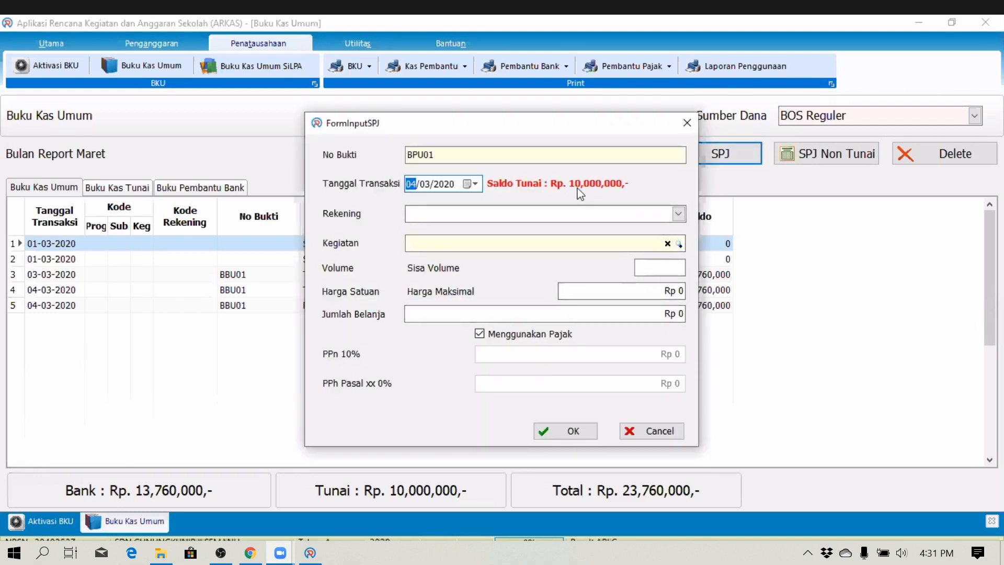
{"action": "left_click", "coordinate": [677, 213]}
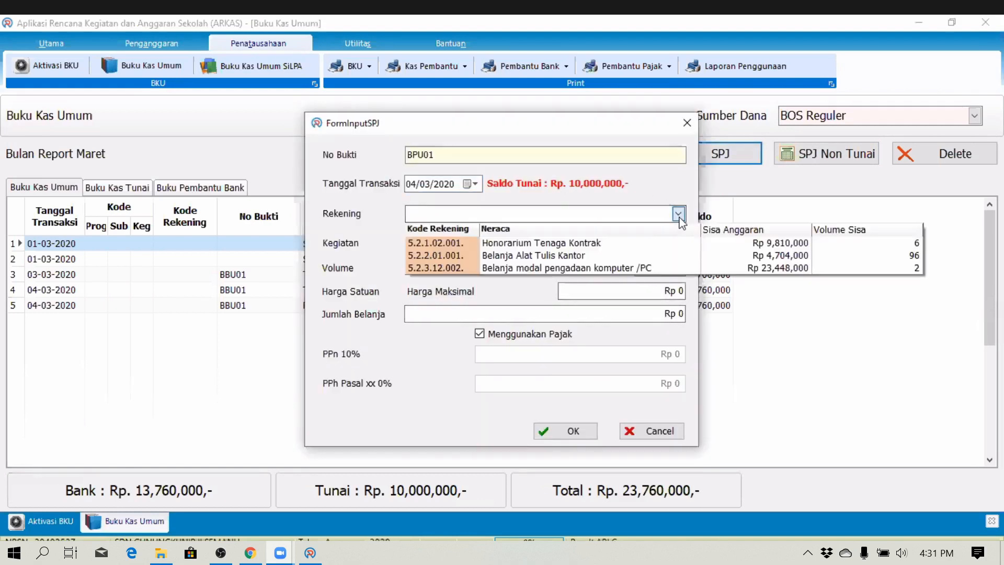
{"action": "left_click", "coordinate": [575, 255]}
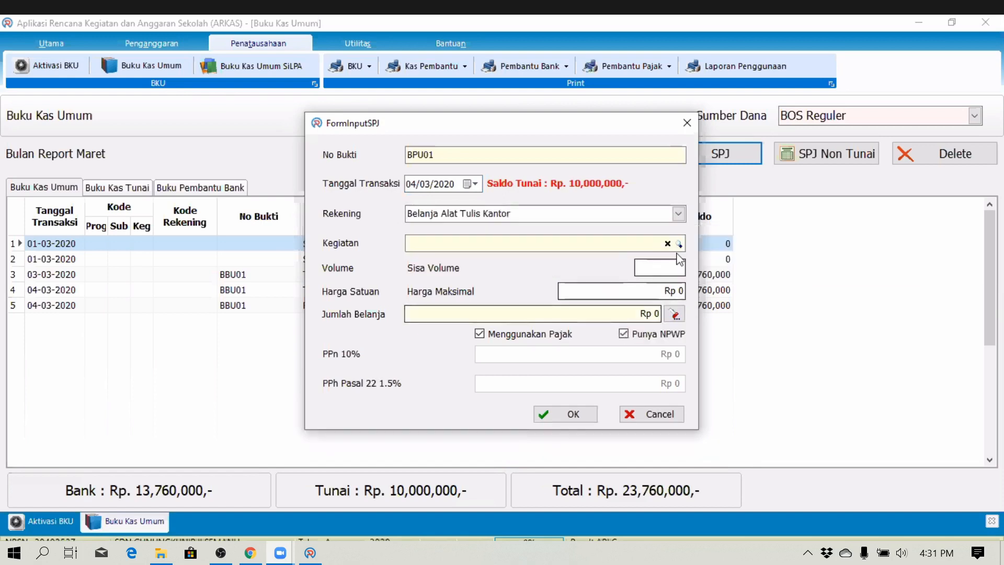
{"action": "left_click", "coordinate": [679, 244]}
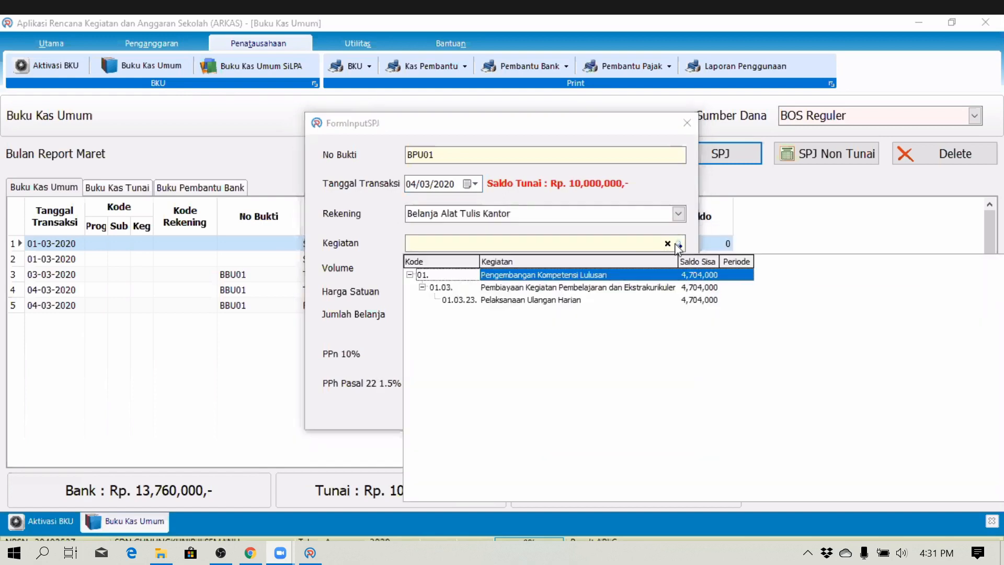
{"action": "left_click", "coordinate": [599, 306]}
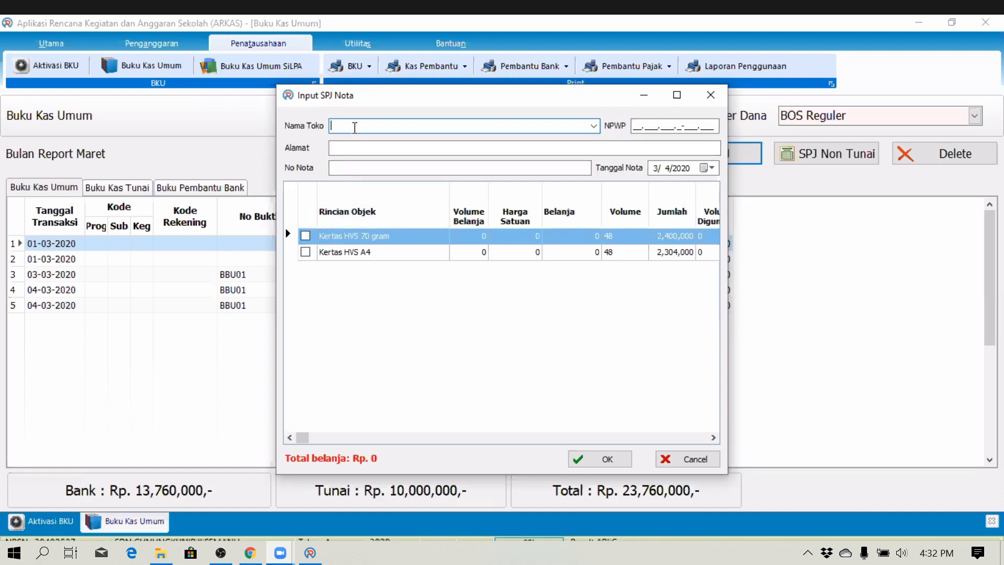
- Fill in the shop name, NPWP and address, receipt number 01, dated 5 March 2020
{"action": "key", "text": "Tab"}
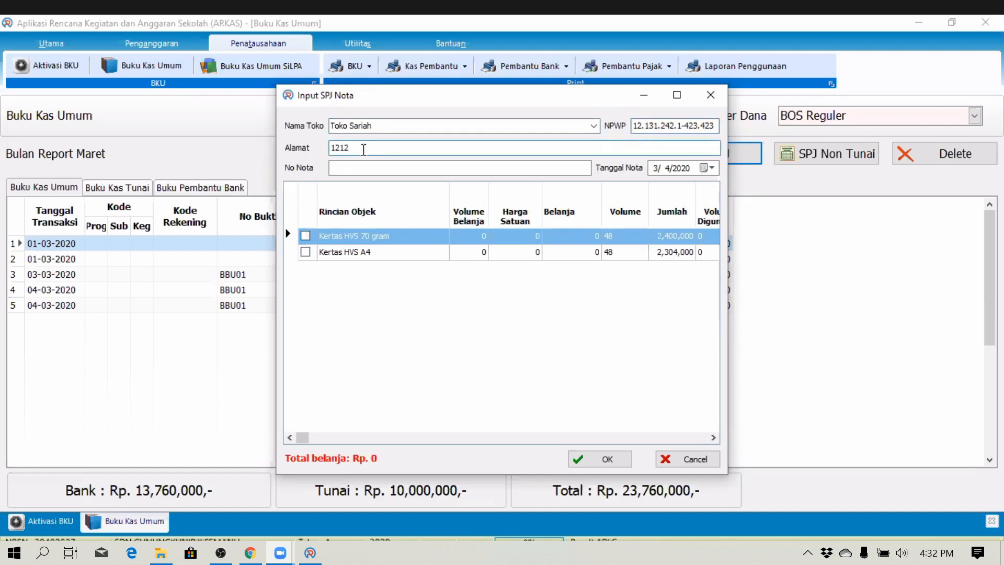
{"action": "left_click_drag", "start_coordinate": [364, 148], "coordinate": [283, 139]}
{"action": "type", "text": "Jl. Ayani"}
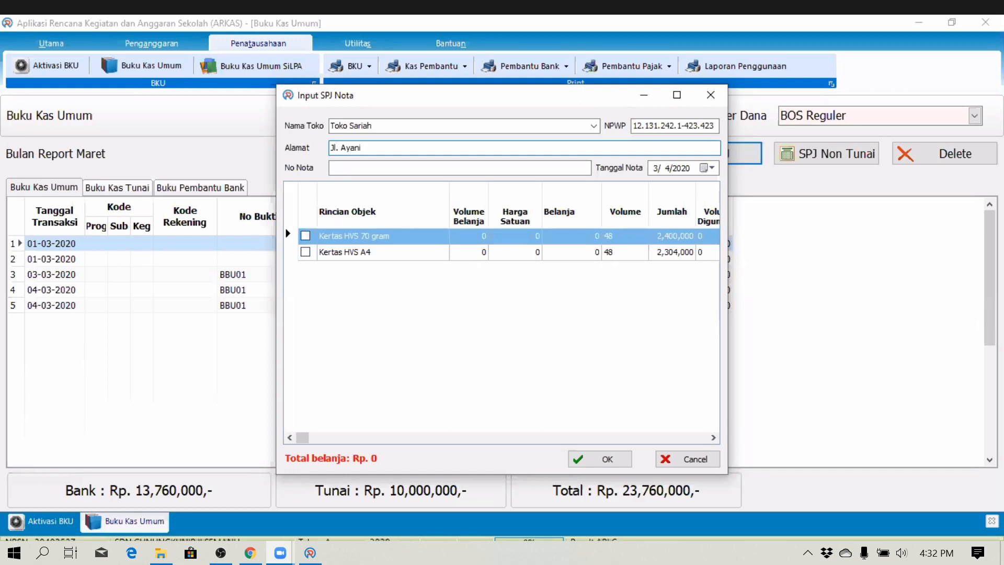
{"action": "key", "text": "Tab"}
{"action": "type", "text": "01"}
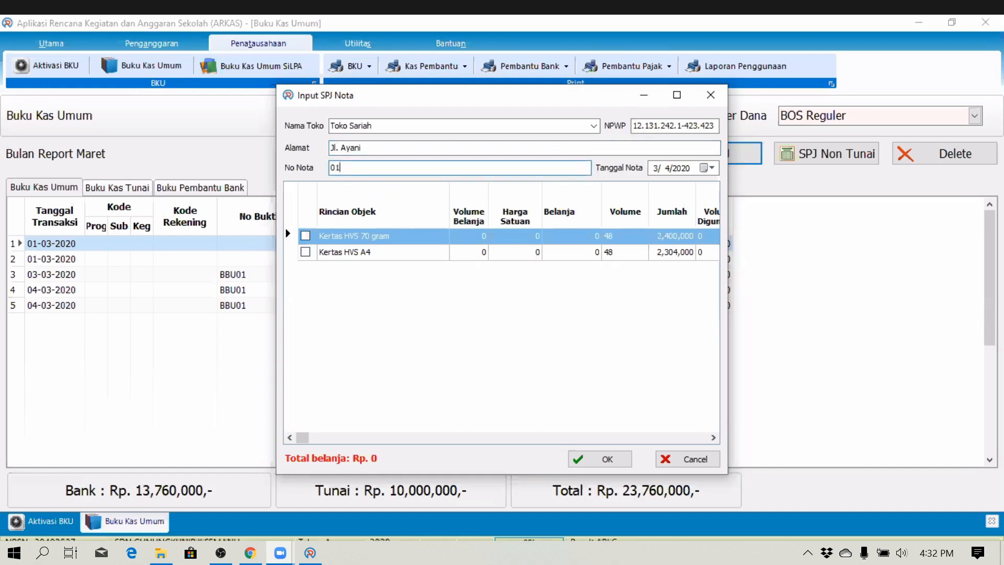
{"action": "left_click", "coordinate": [667, 168]}
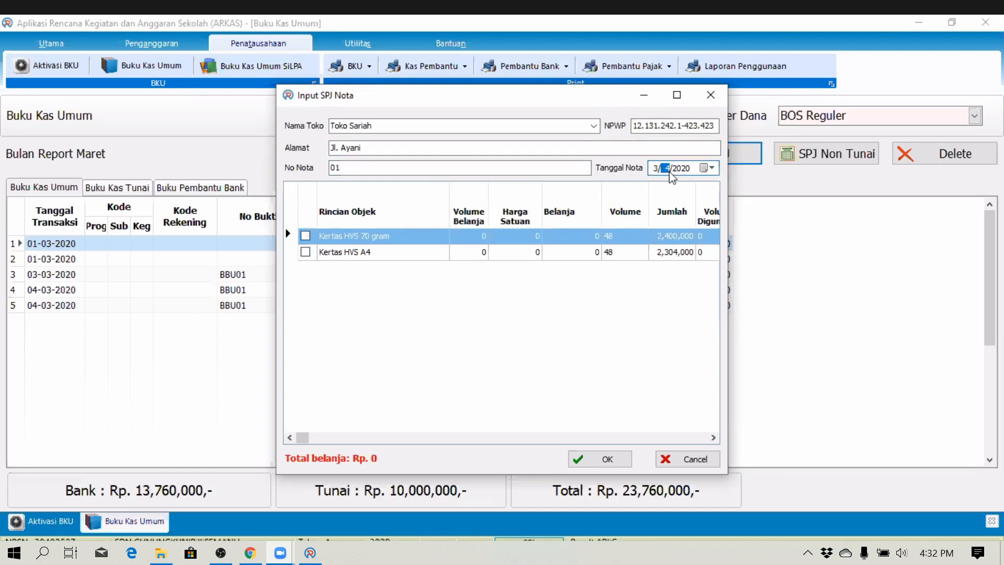
{"action": "left_click", "coordinate": [706, 168]}
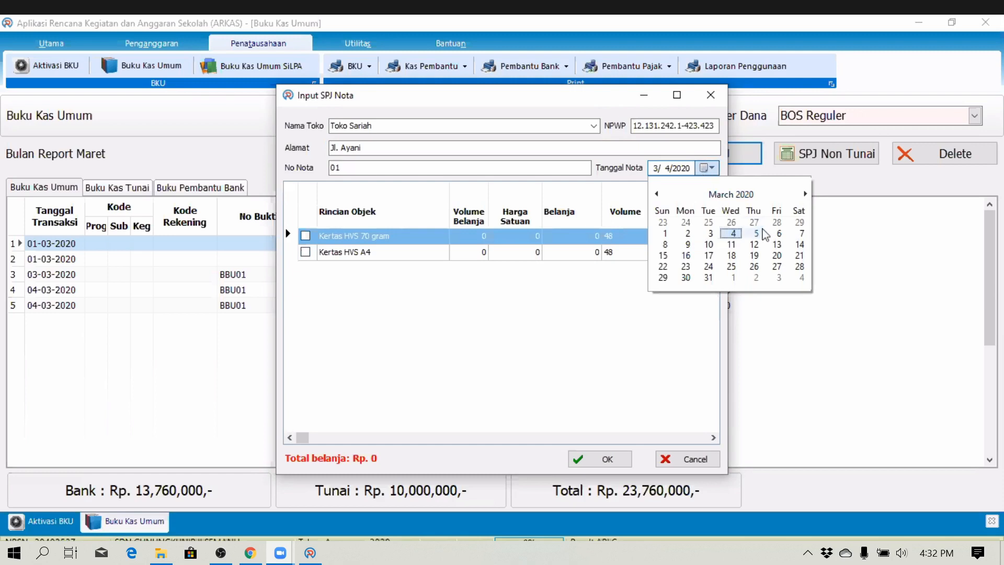
{"action": "left_click", "coordinate": [756, 233]}
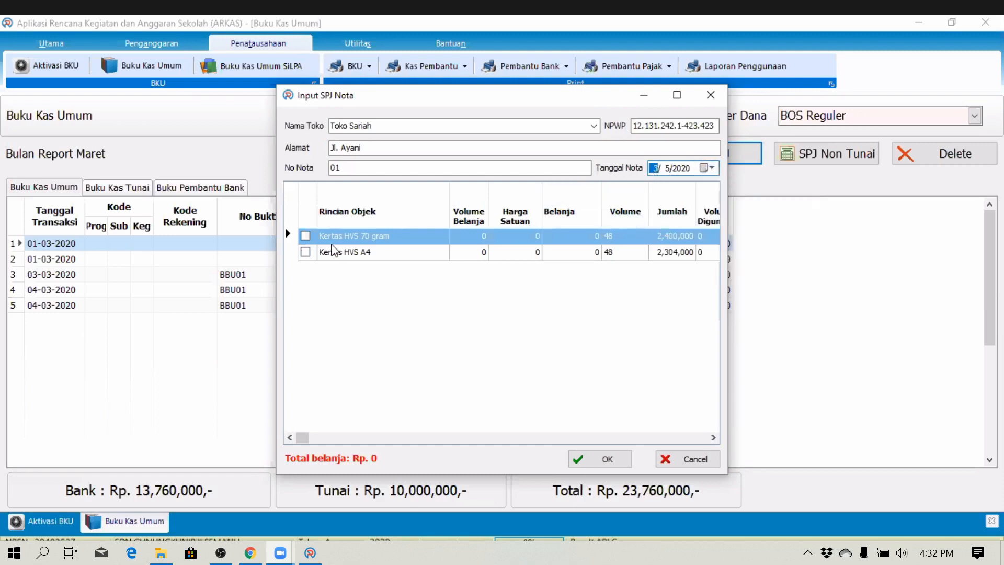
- Include Kertas HVS 70 gram and Kertas HVS A4, setting the 70 gram quantity to 22
{"action": "left_click", "coordinate": [306, 237]}
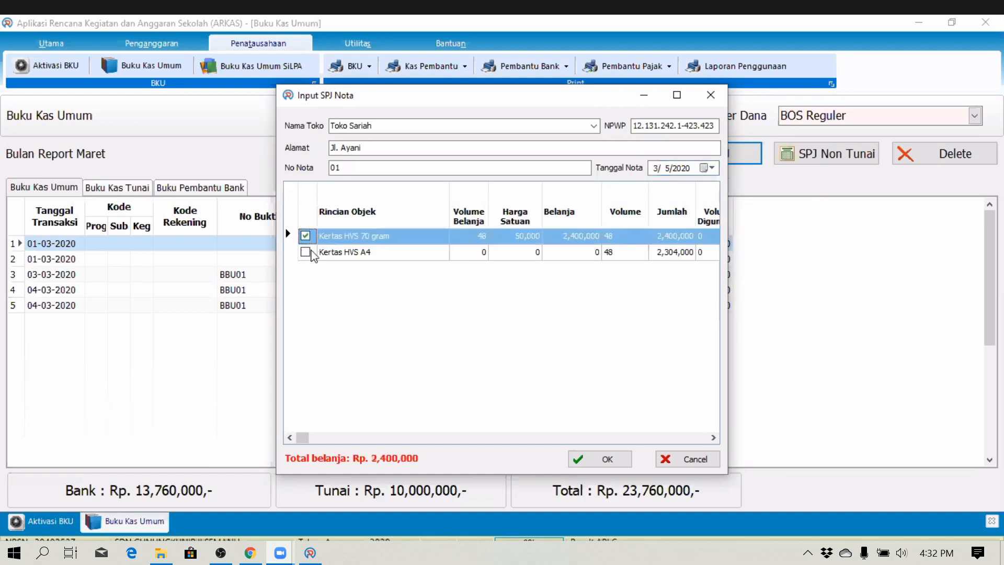
{"action": "left_click", "coordinate": [306, 252]}
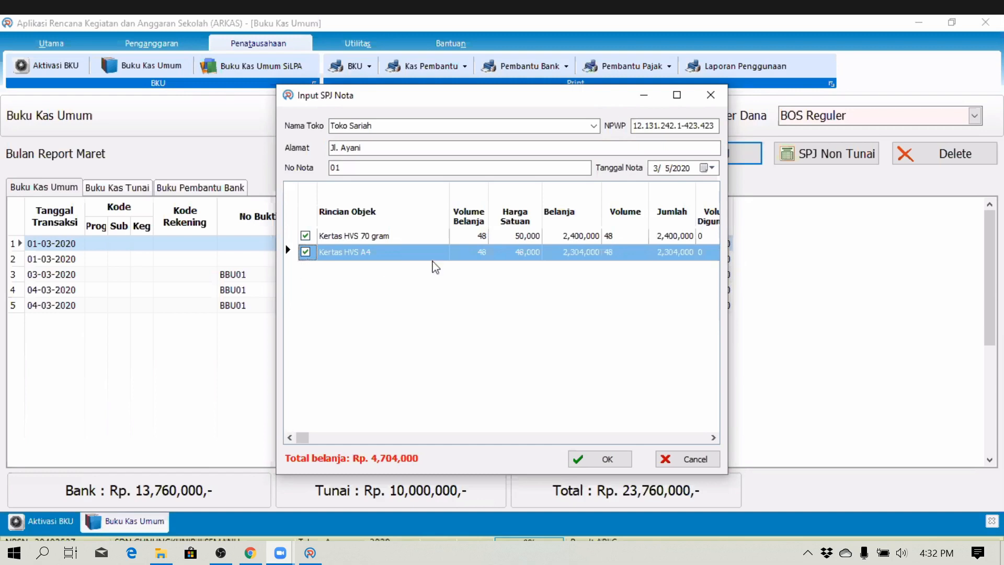
{"action": "left_click", "coordinate": [564, 237]}
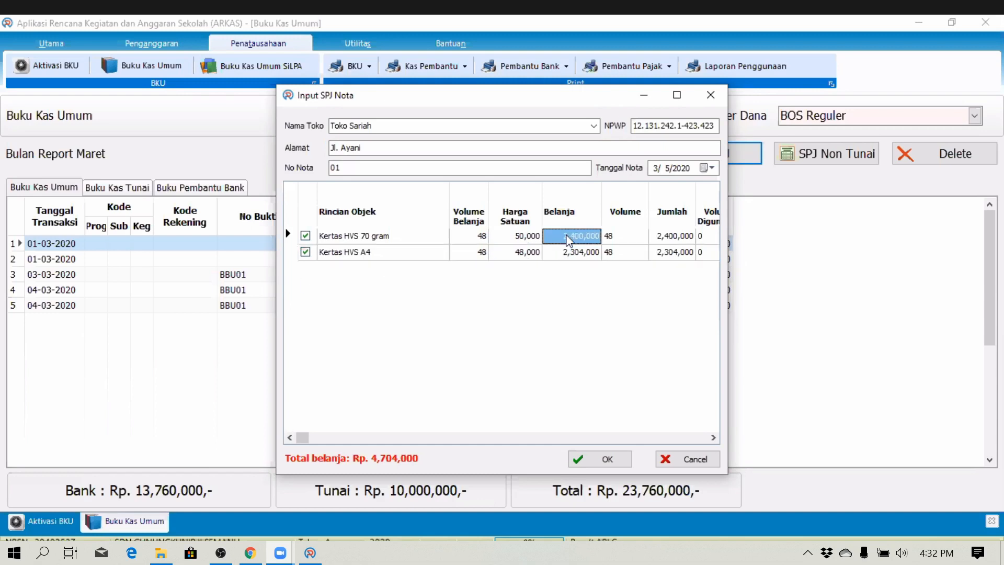
{"action": "left_click", "coordinate": [473, 239]}
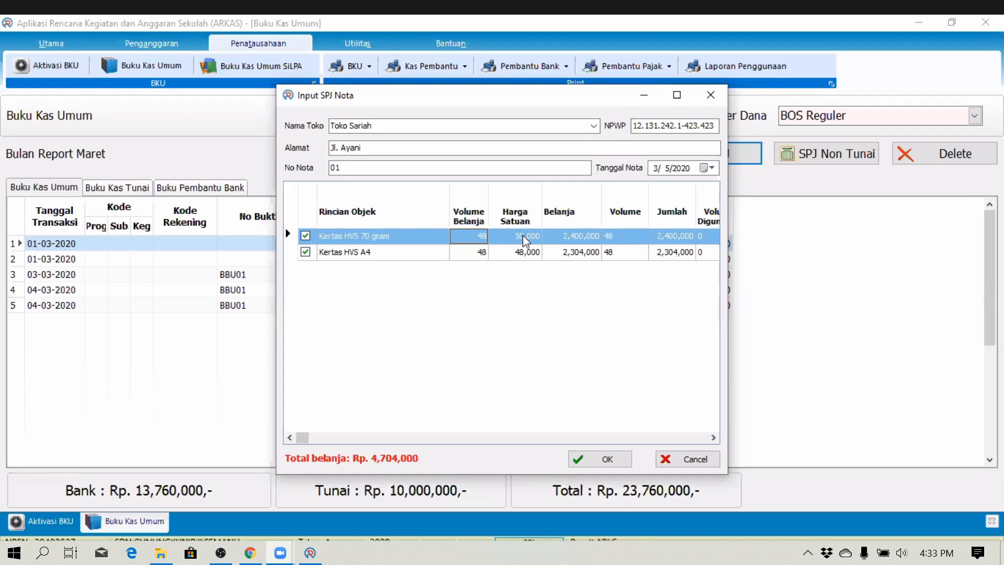
{"action": "left_click", "coordinate": [482, 236]}
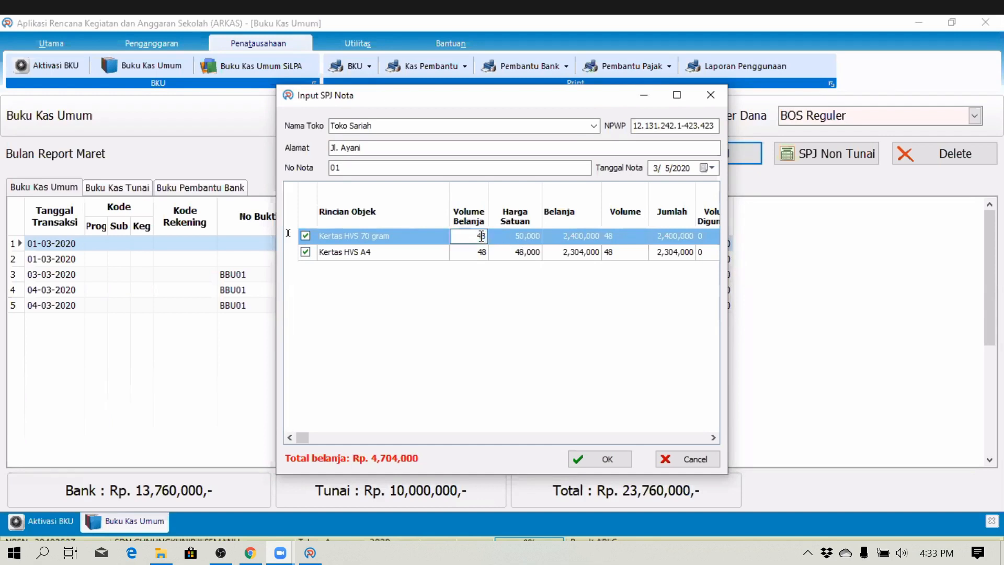
{"action": "double_click", "coordinate": [481, 235]}
{"action": "type", "text": "22"}
{"action": "key", "text": "Tab"}
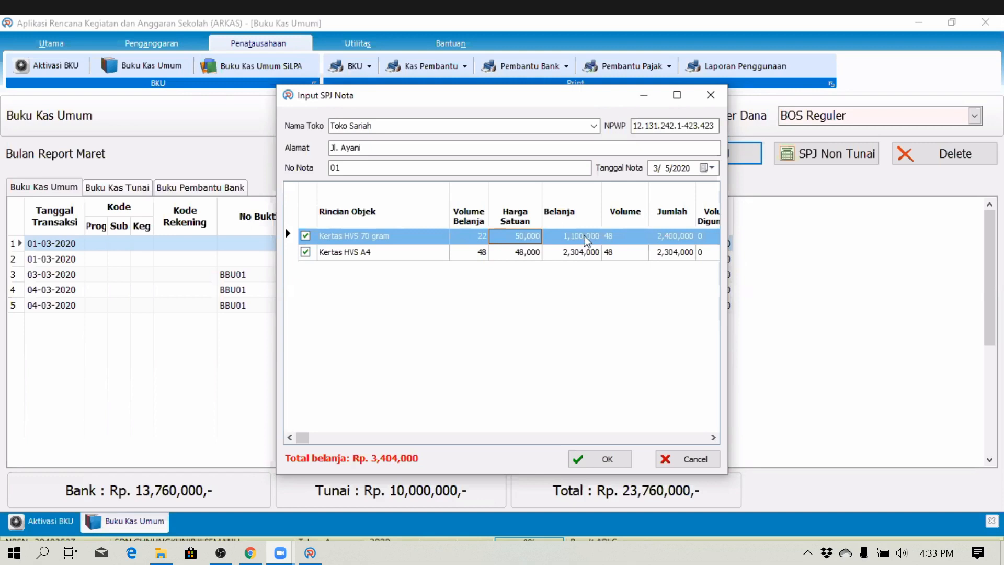
- Change the Kertas HVS 70 gram unit price to 49,500, then restore it to 50,000
{"action": "left_click", "coordinate": [517, 237]}
{"action": "left_click_drag", "start_coordinate": [514, 237], "coordinate": [594, 240]}
{"action": "type", "text": "4"}
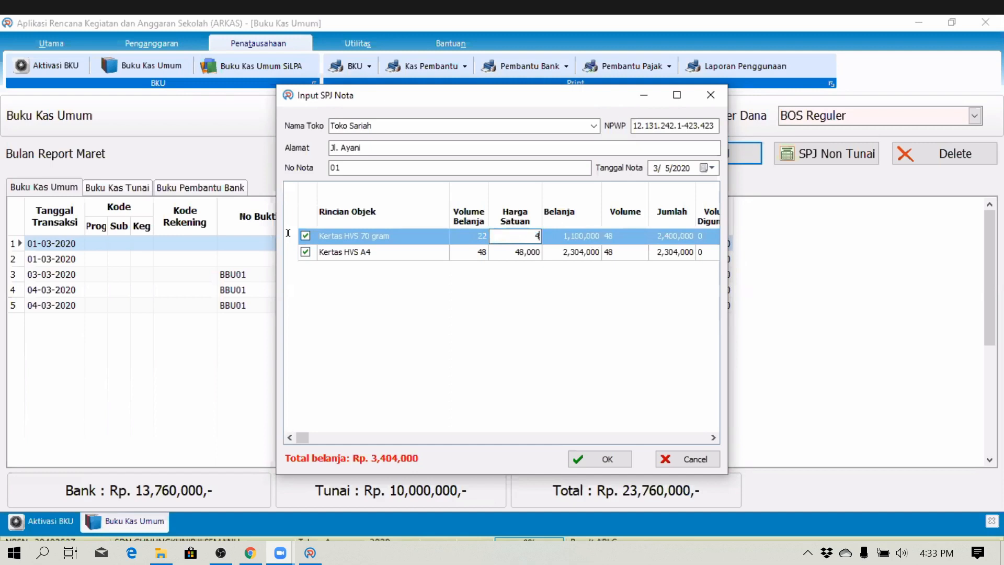
{"action": "type", "text": "9,500"}
{"action": "key", "text": "Return"}
{"action": "left_click", "coordinate": [531, 239]}
{"action": "left_click", "coordinate": [529, 237]}
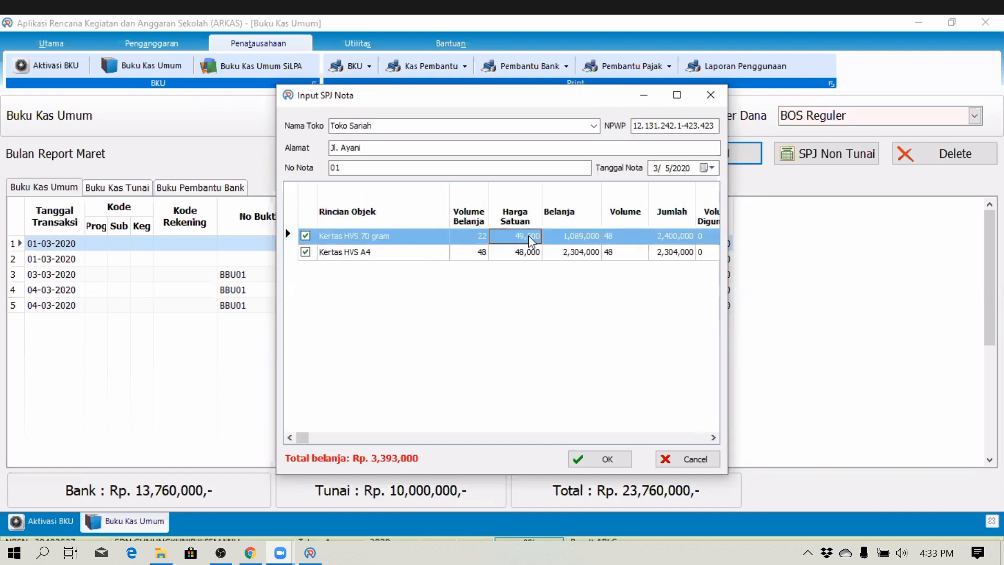
{"action": "left_click_drag", "start_coordinate": [515, 237], "coordinate": [566, 244]}
{"action": "type", "text": "50001"}
{"action": "key", "text": "BackSpace"}
{"action": "type", "text": "0"}
{"action": "key", "text": "Return"}
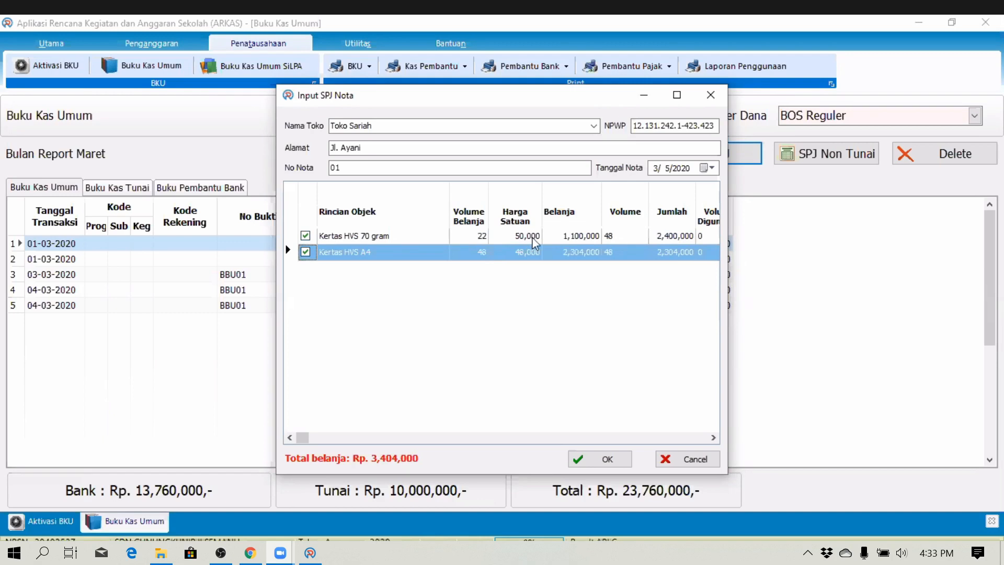
- Set the Kertas HVS A4 quantity to 20 and confirm the Rp 2,060,000 receipt
{"action": "left_click", "coordinate": [477, 253]}
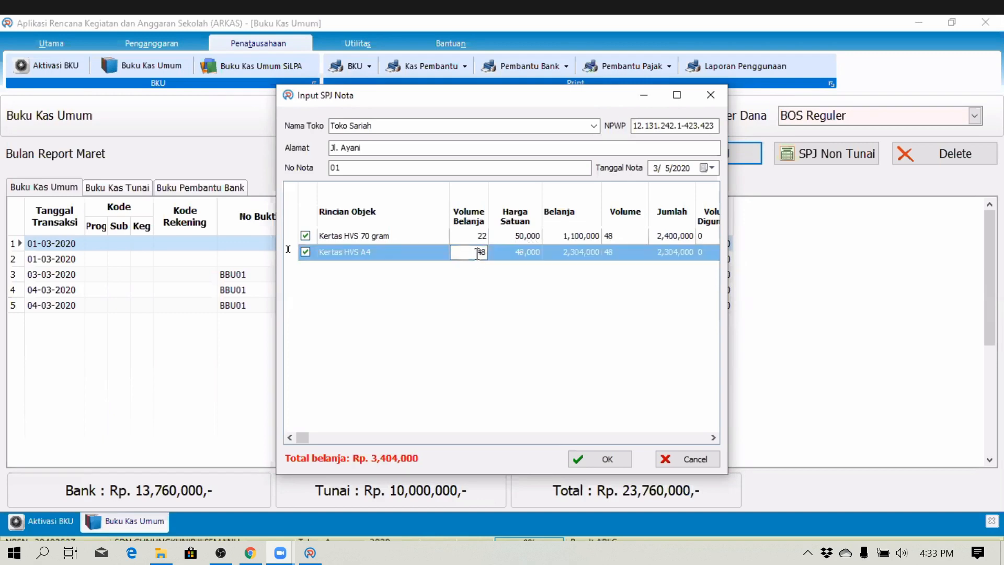
{"action": "key", "text": "BackSpace"}
{"action": "key", "text": "BackSpace"}
{"action": "type", "text": "20"}
{"action": "key", "text": "Tab"}
{"action": "left_click", "coordinate": [616, 464]}
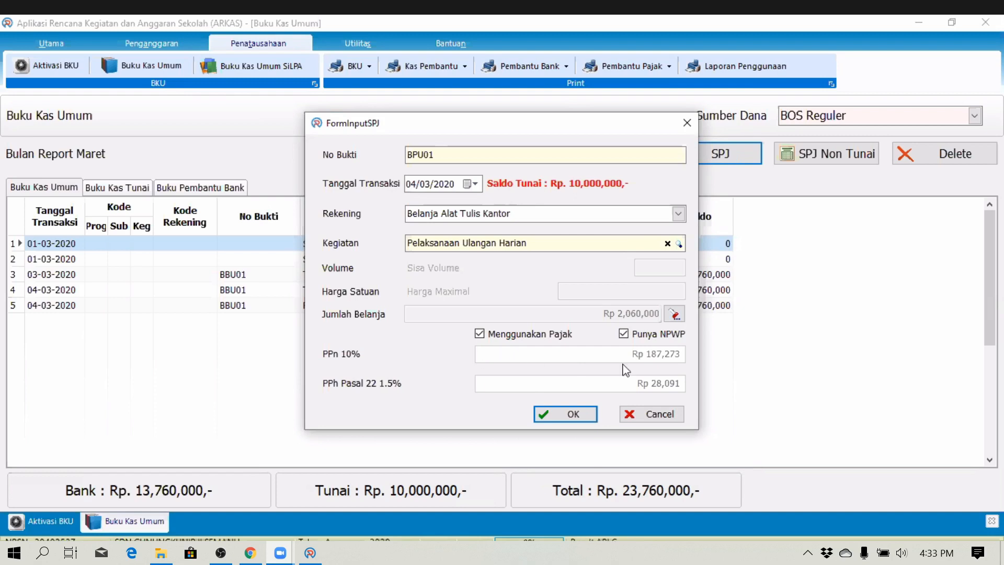
- Toggle Menggunakan Pajak off and back on, then save the Rp 2,060,000 SPJ
{"action": "left_click", "coordinate": [479, 335]}
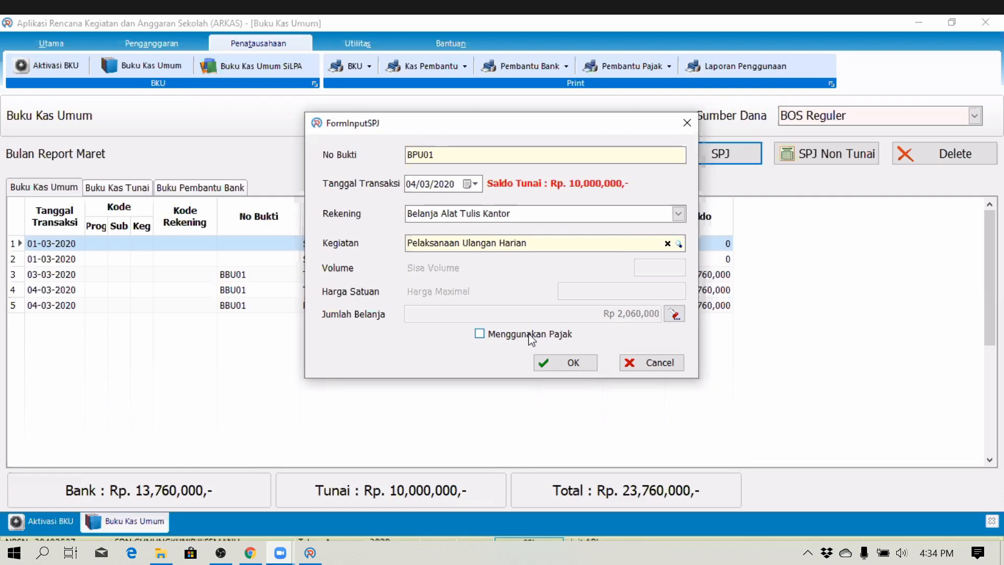
{"action": "left_click", "coordinate": [529, 335]}
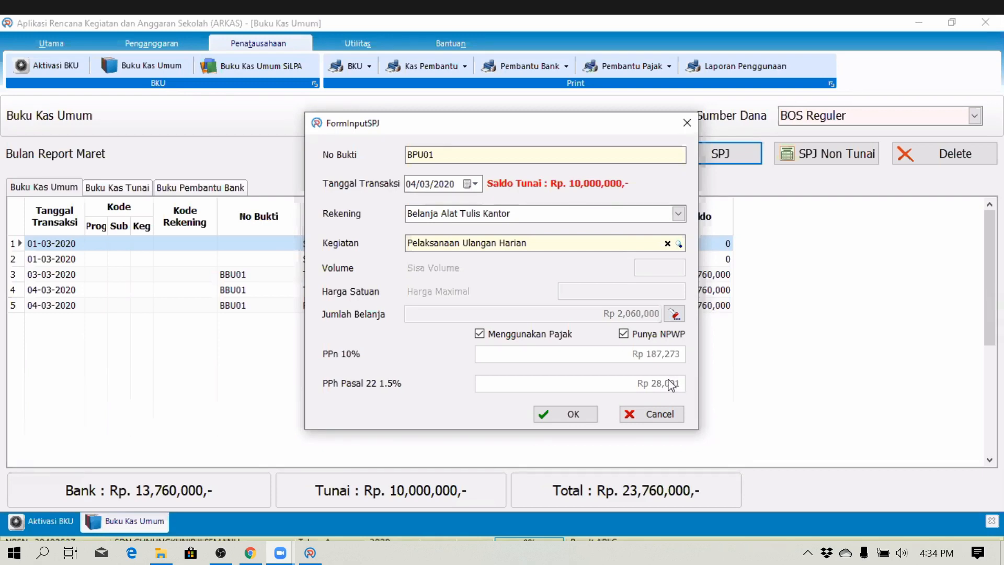
{"action": "left_click", "coordinate": [574, 415]}
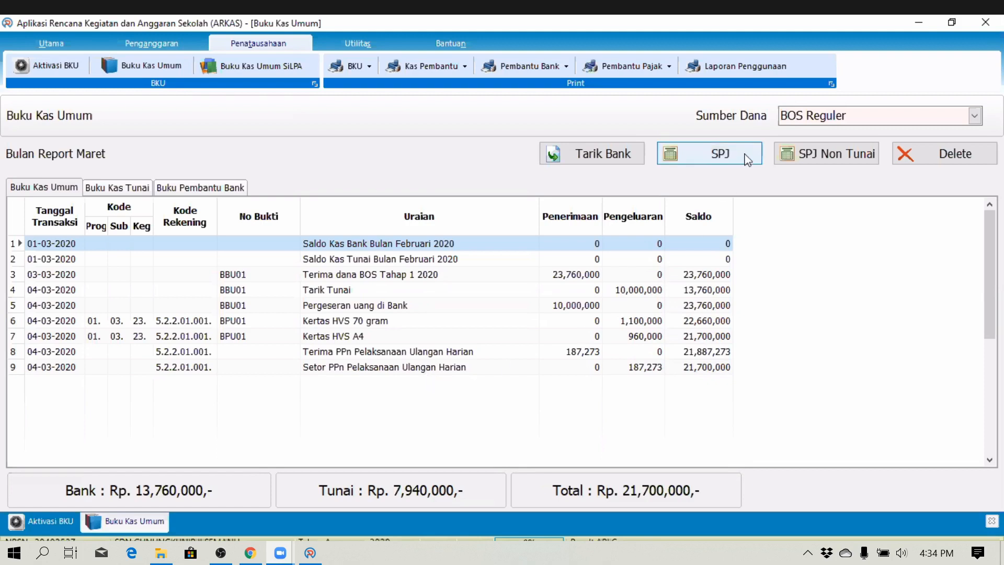
- Start a second spending record under Belanja Alat Tulis Kantor for the Pelaksanaan Ulangan Harian activity
{"action": "left_click", "coordinate": [371, 367]}
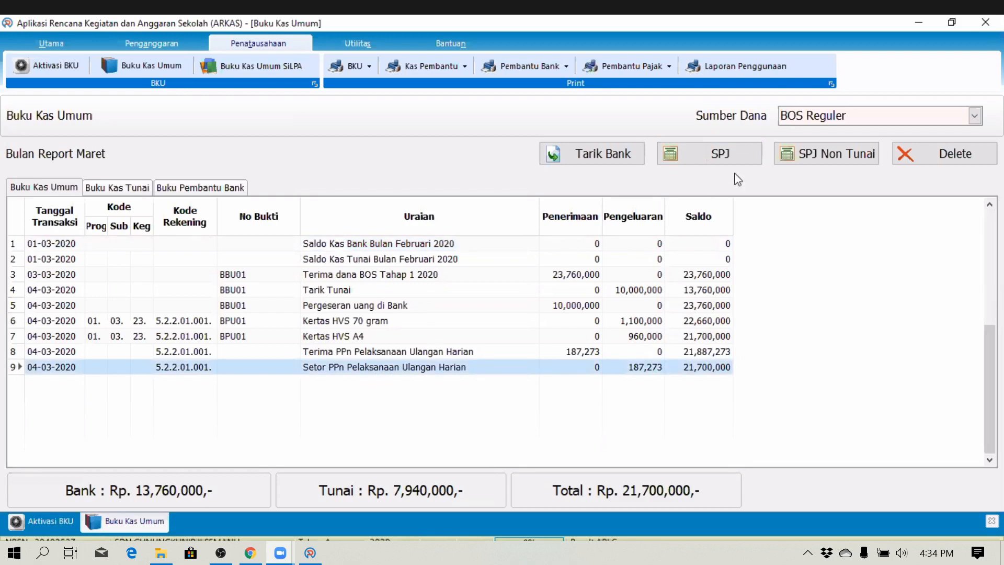
{"action": "left_click", "coordinate": [728, 156]}
{"action": "left_click", "coordinate": [678, 214]}
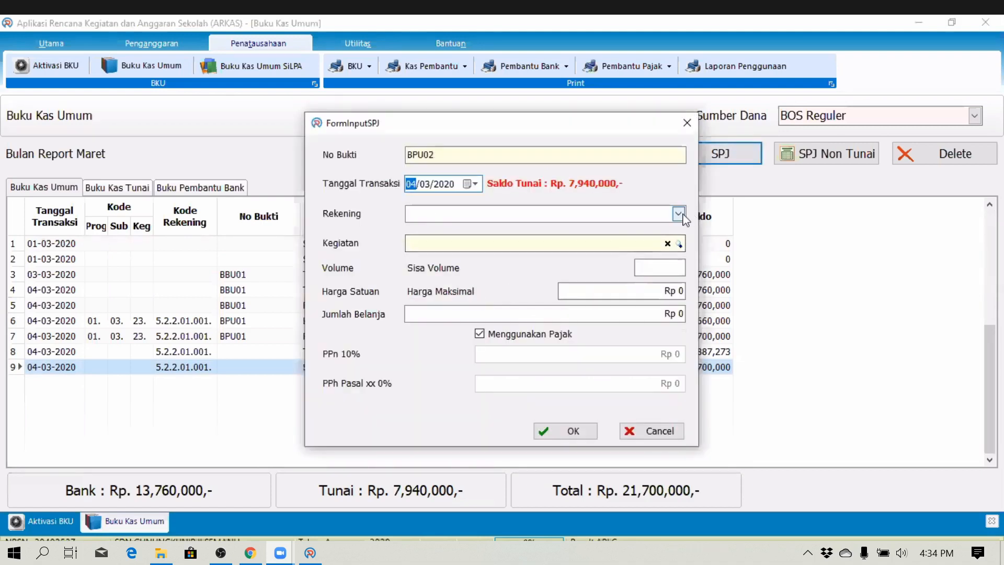
{"action": "left_click", "coordinate": [627, 260]}
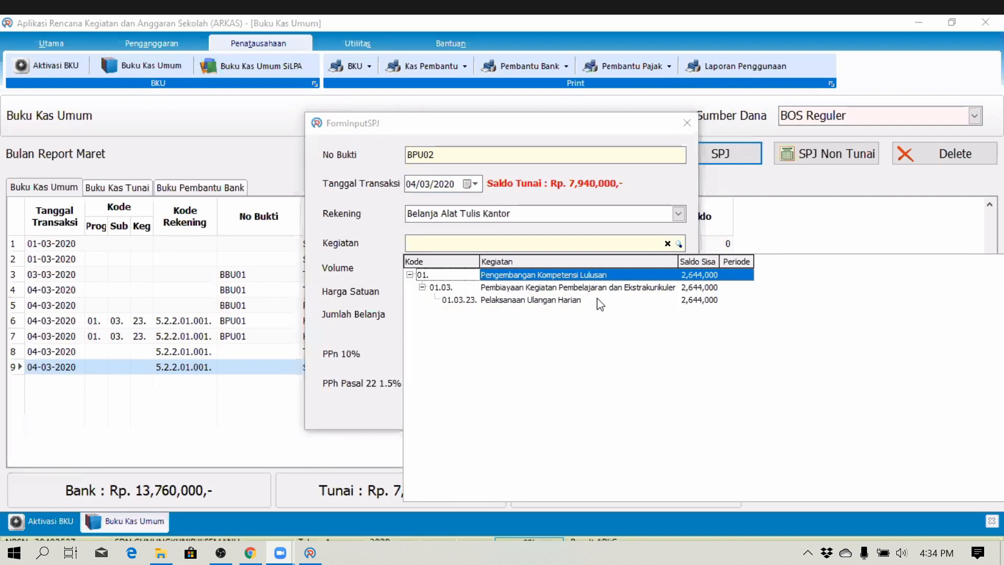
{"action": "left_click", "coordinate": [600, 304]}
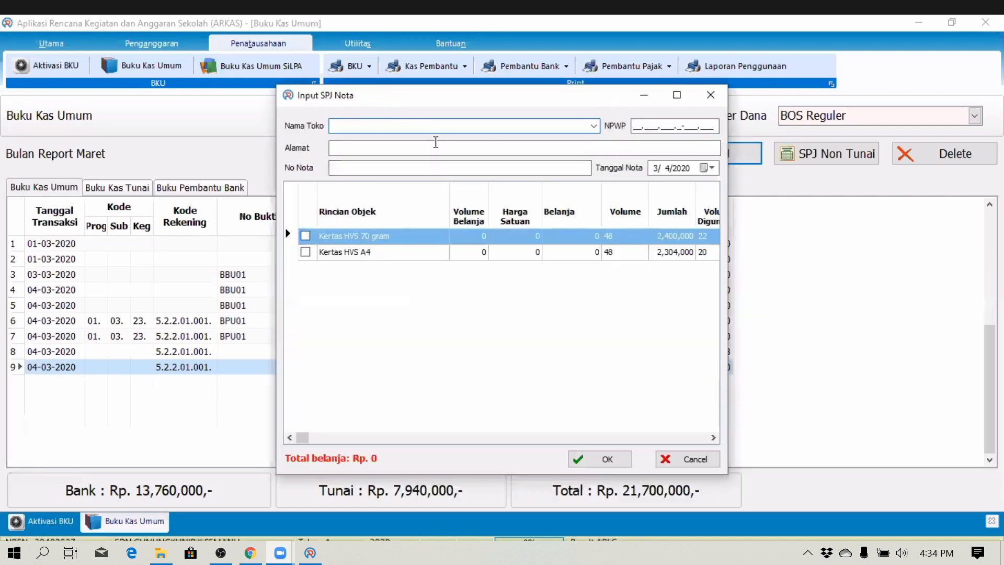
- Enter the shop name Toko Amanah, the shop's tax number, street address and receipt number
{"action": "key", "text": "Tab"}
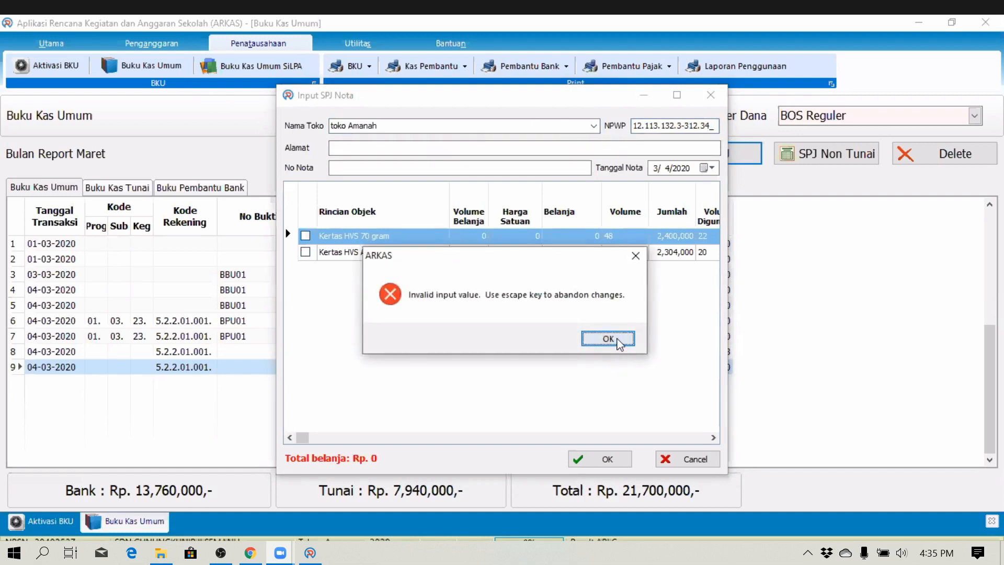
{"action": "left_click", "coordinate": [608, 339]}
{"action": "type", "text": "1"}
{"action": "key", "text": "Tab"}
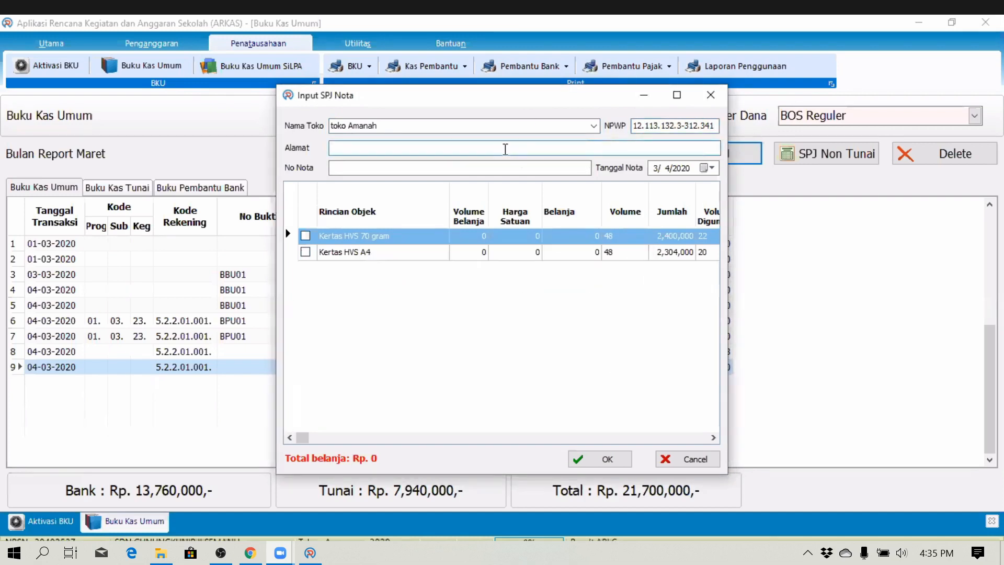
{"action": "type", "text": "Jl"}
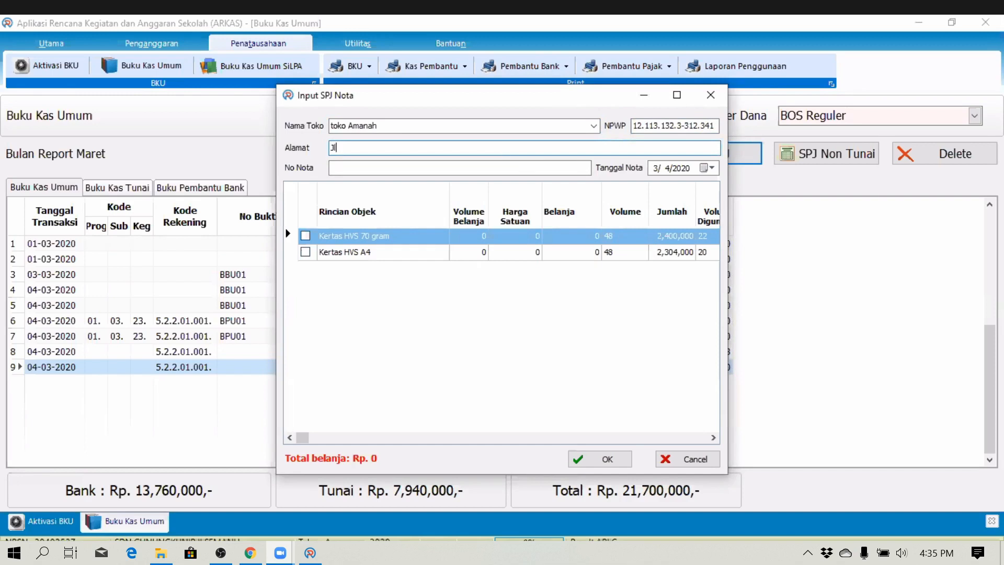
{"action": "type", "text": " Pemuda"}
{"action": "key", "text": "Tab"}
{"action": "type", "text": "q"}
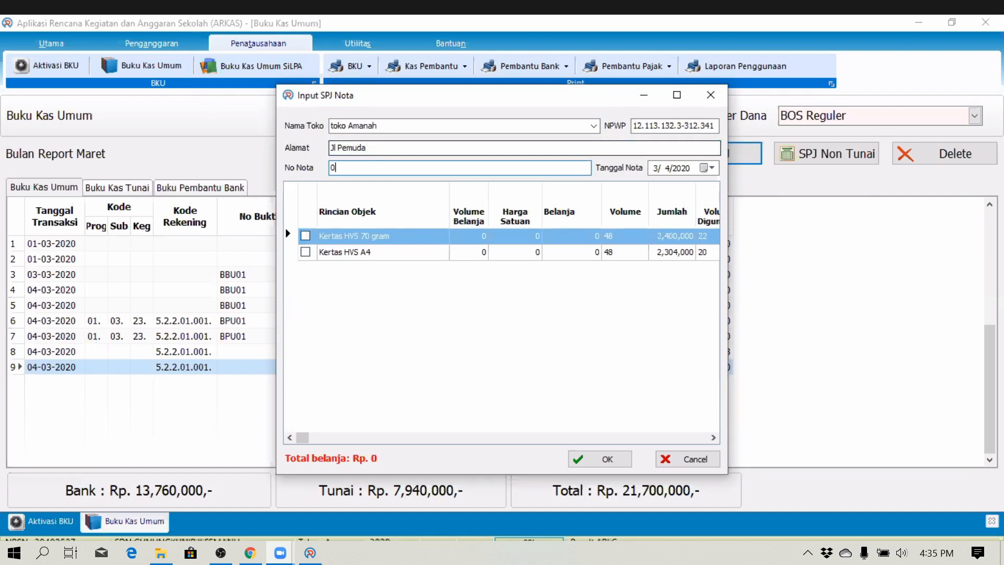
- Date the receipt 12 March 2020, include both Kertas HVS items, and submit it
{"action": "left_click", "coordinate": [705, 168]}
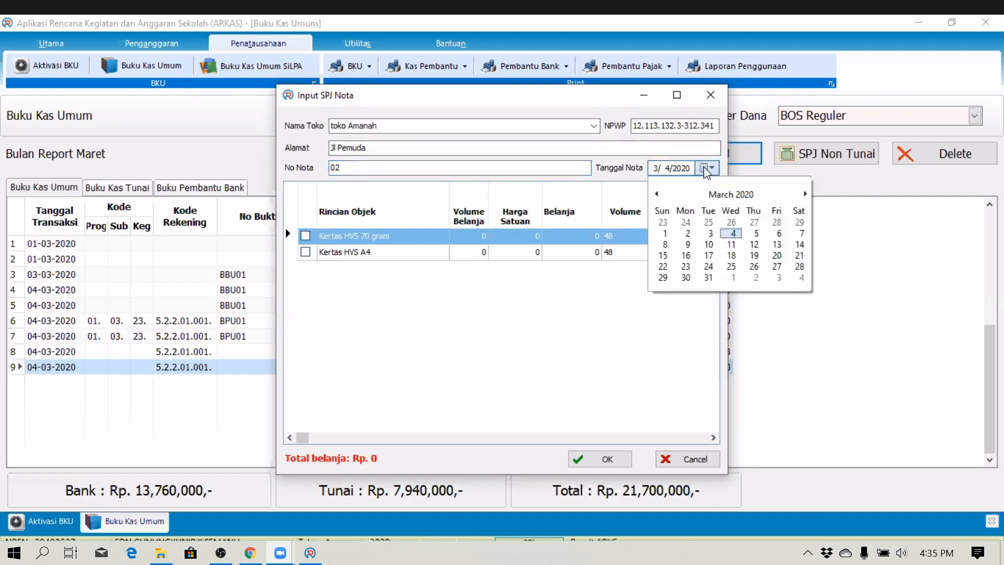
{"action": "left_click", "coordinate": [754, 248]}
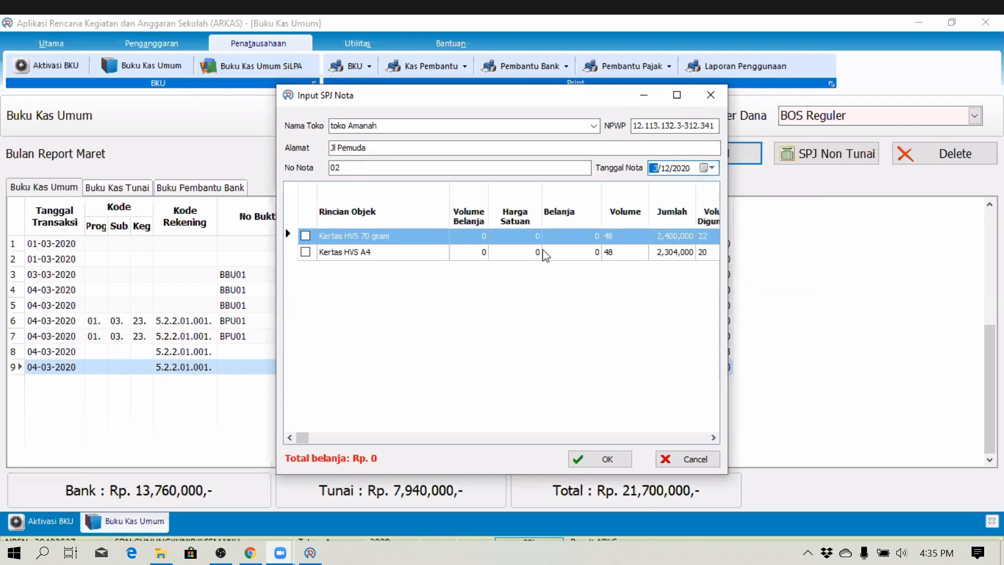
{"action": "left_click", "coordinate": [305, 236]}
{"action": "left_click", "coordinate": [305, 251]}
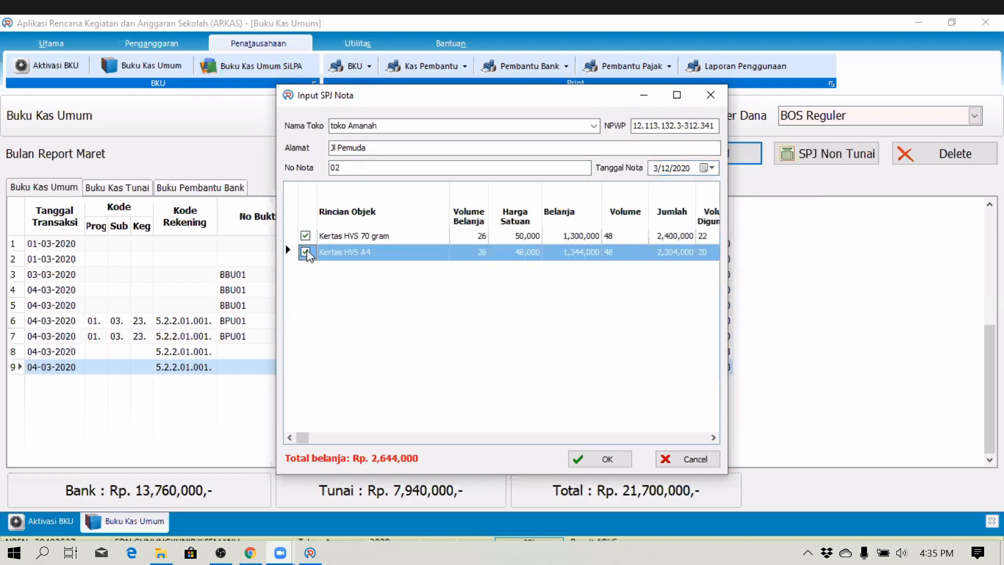
{"action": "left_click", "coordinate": [602, 459]}
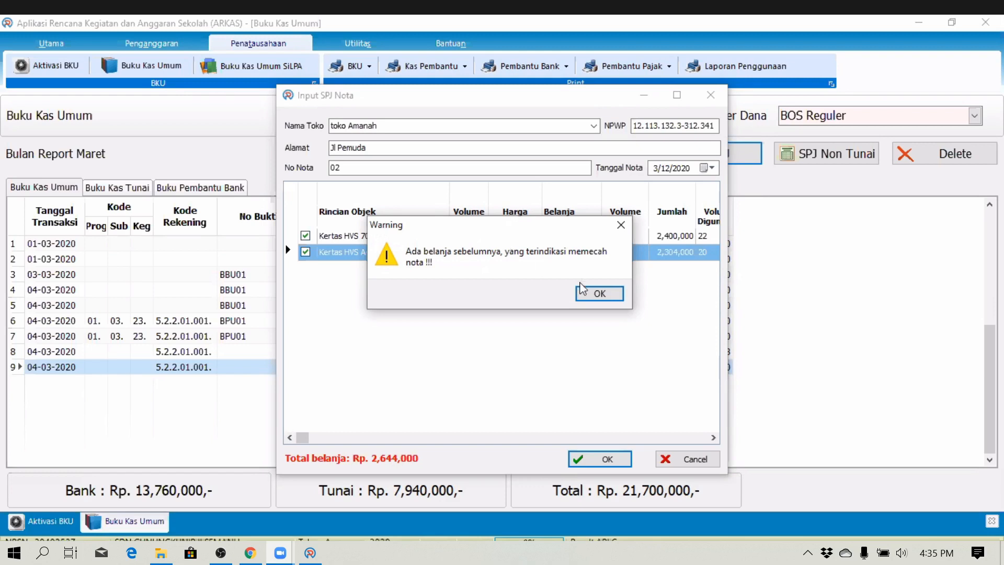
- Acknowledge the split warning, merge both receipts, and save the Rp 4,704,000 BPU02 entry
{"action": "left_click", "coordinate": [589, 296]}
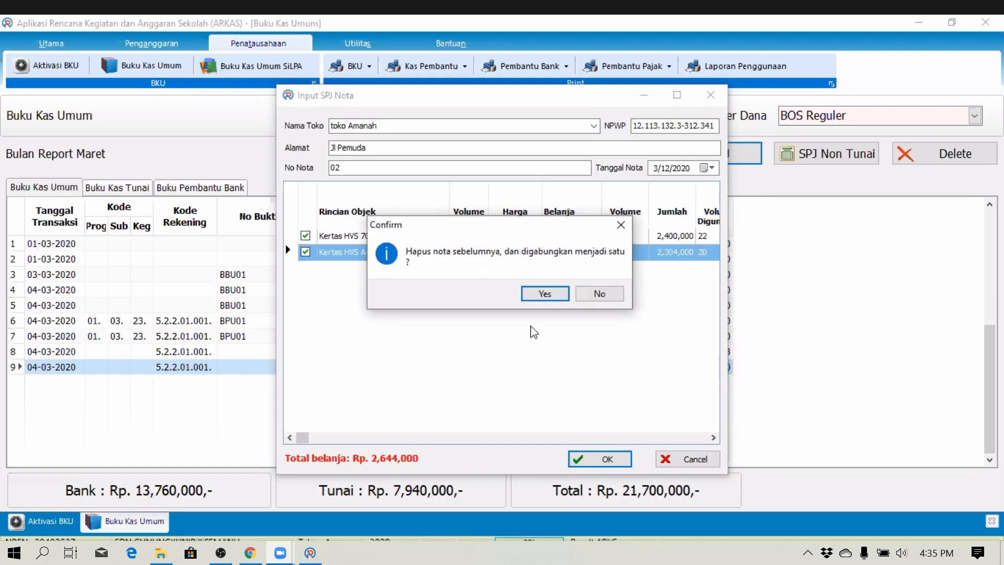
{"action": "left_click", "coordinate": [543, 294]}
{"action": "left_click", "coordinate": [598, 460]}
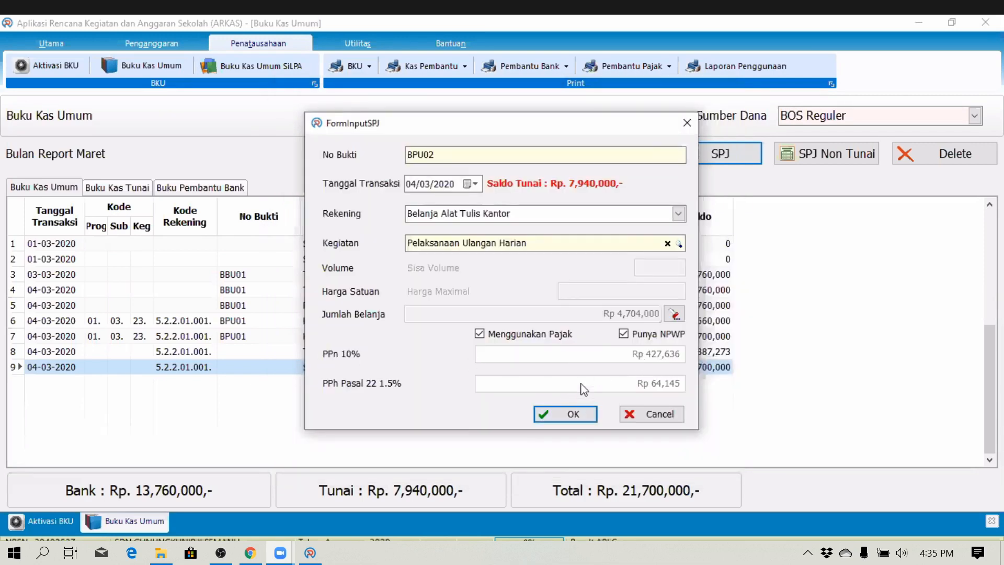
{"action": "left_click", "coordinate": [560, 416]}
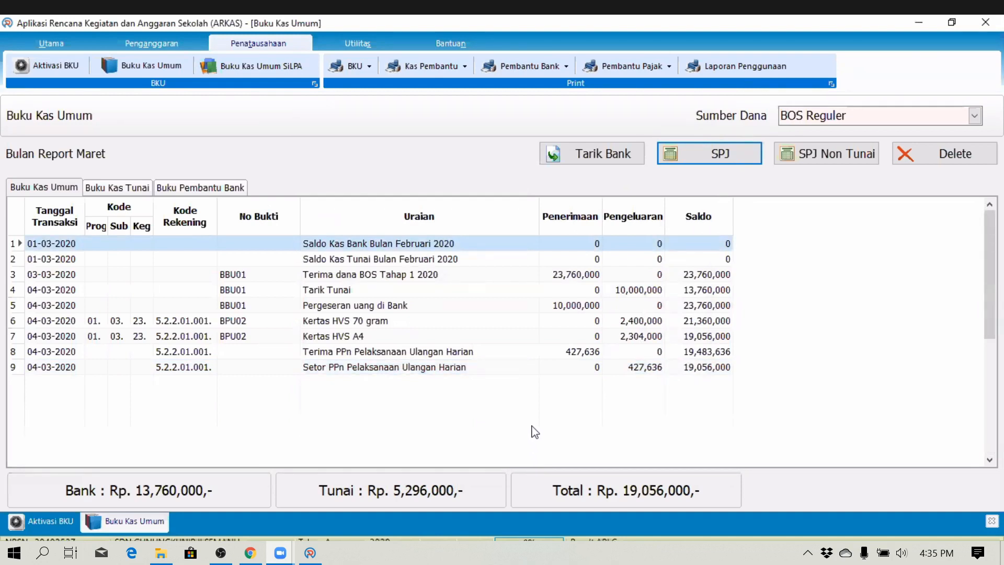
{"action": "left_click", "coordinate": [350, 68]}
- Preview the March BKU draft and the March Kas Pembantu report
{"action": "left_click", "coordinate": [607, 284]}
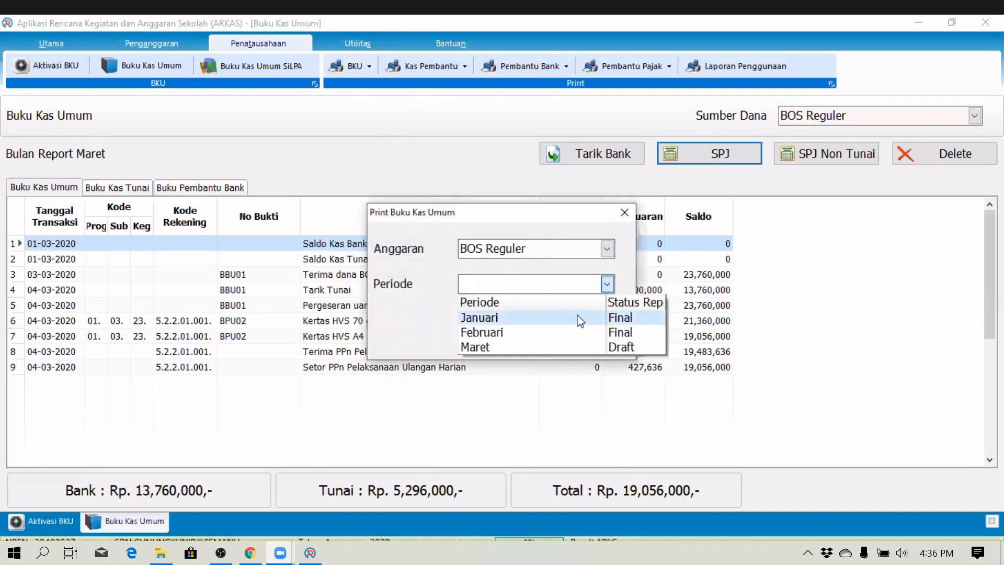
{"action": "left_click", "coordinate": [516, 348]}
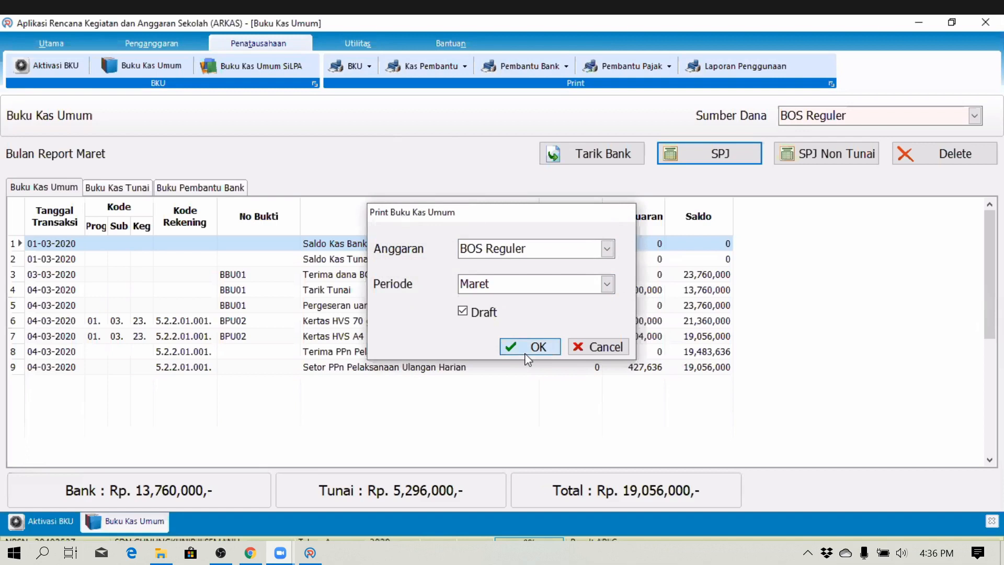
{"action": "left_click", "coordinate": [526, 353]}
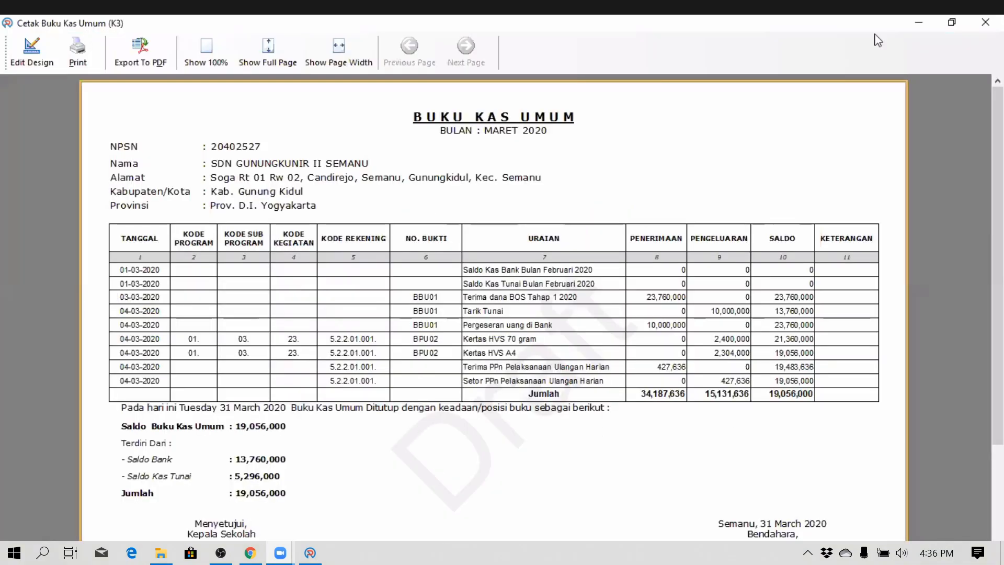
{"action": "left_click", "coordinate": [985, 22]}
{"action": "left_click", "coordinate": [427, 66]}
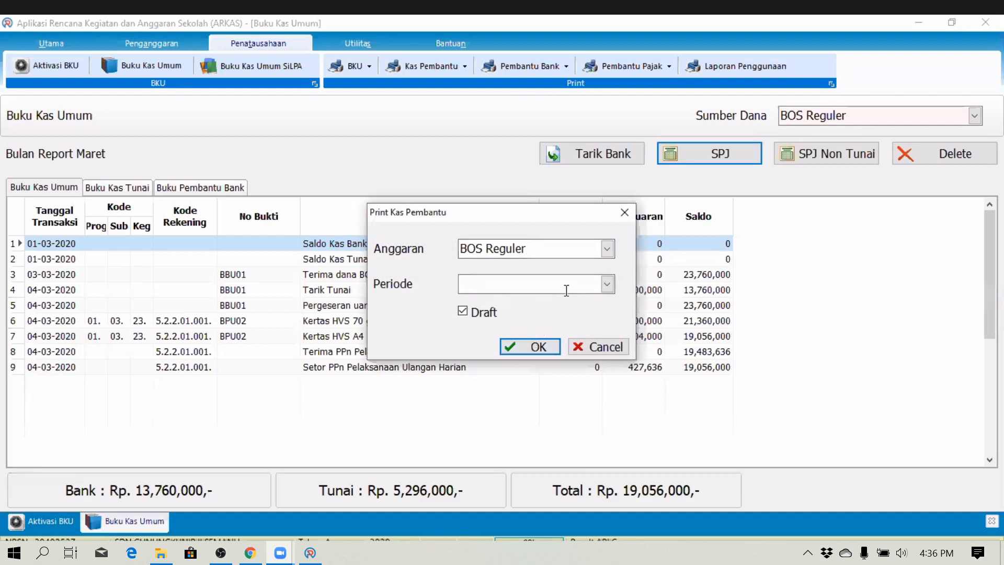
{"action": "left_click", "coordinate": [607, 284]}
{"action": "left_click", "coordinate": [537, 347]}
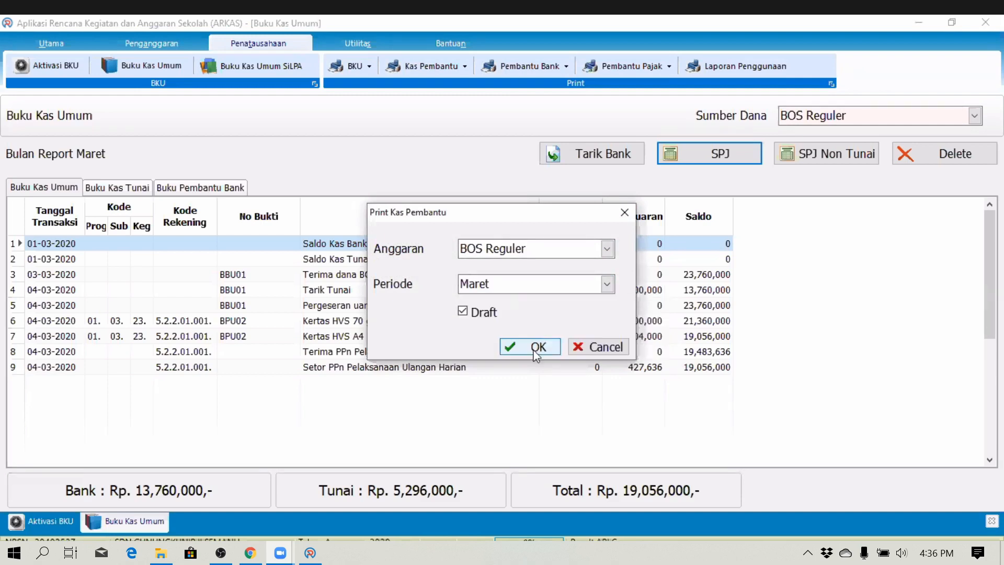
{"action": "left_click", "coordinate": [538, 347]}
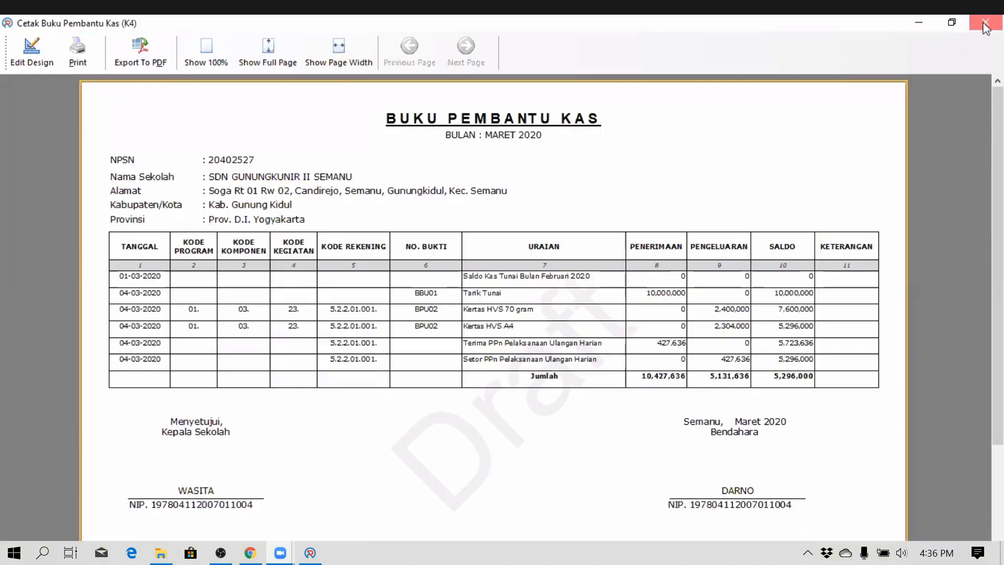
{"action": "left_click", "coordinate": [986, 29]}
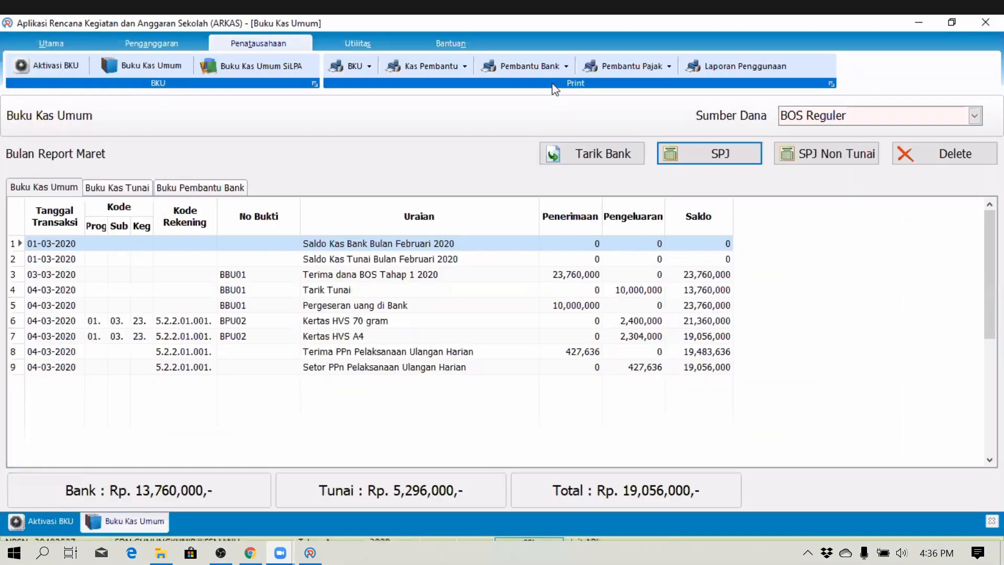
- Preview the March Buku Pembantu Bank and Buku Pembantu Pajak ledgers
{"action": "left_click", "coordinate": [523, 66]}
{"action": "left_click", "coordinate": [607, 284]}
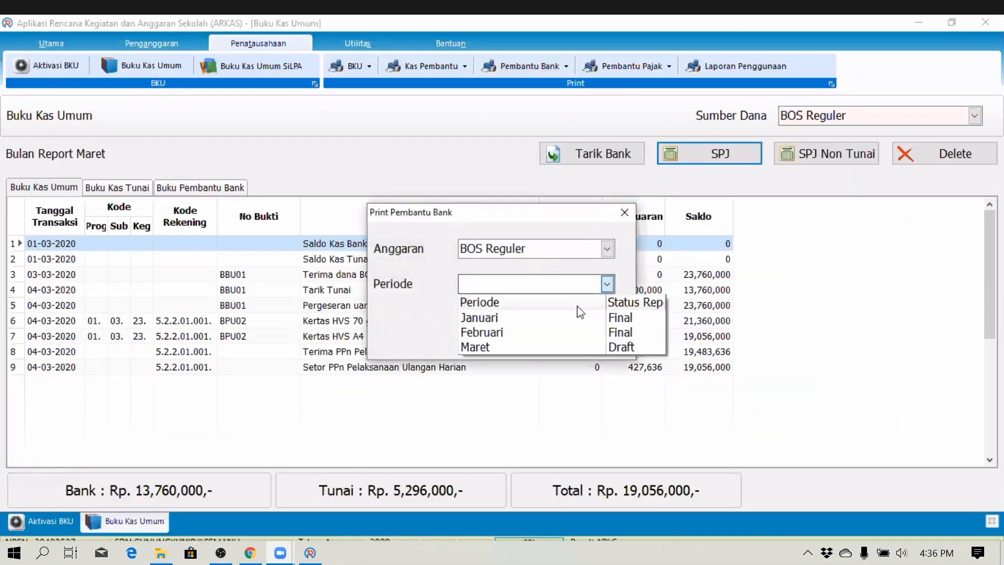
{"action": "left_click", "coordinate": [532, 347]}
{"action": "left_click", "coordinate": [530, 347]}
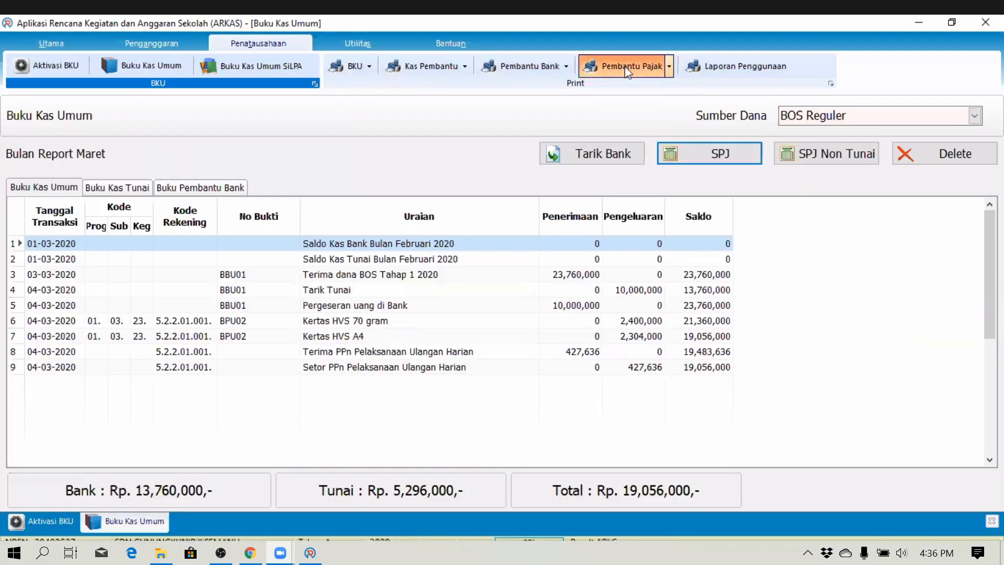
{"action": "left_click", "coordinate": [633, 67]}
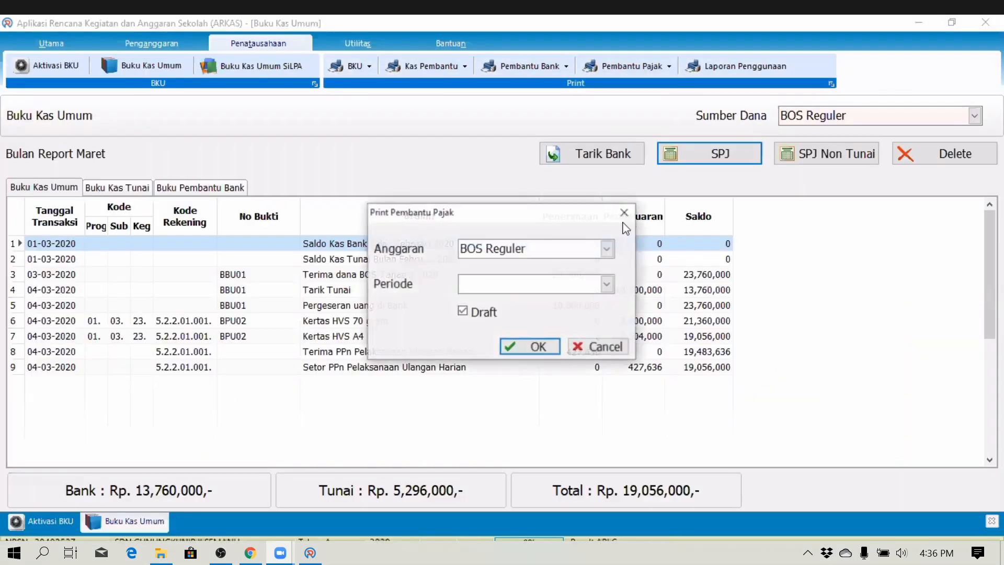
{"action": "left_click", "coordinate": [607, 284]}
{"action": "left_click", "coordinate": [499, 347]}
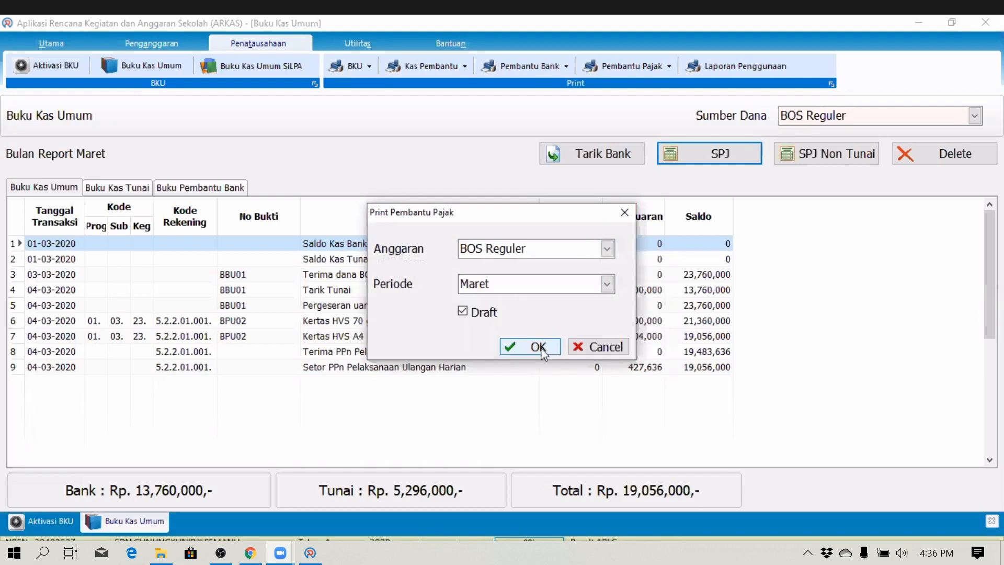
{"action": "left_click", "coordinate": [544, 348]}
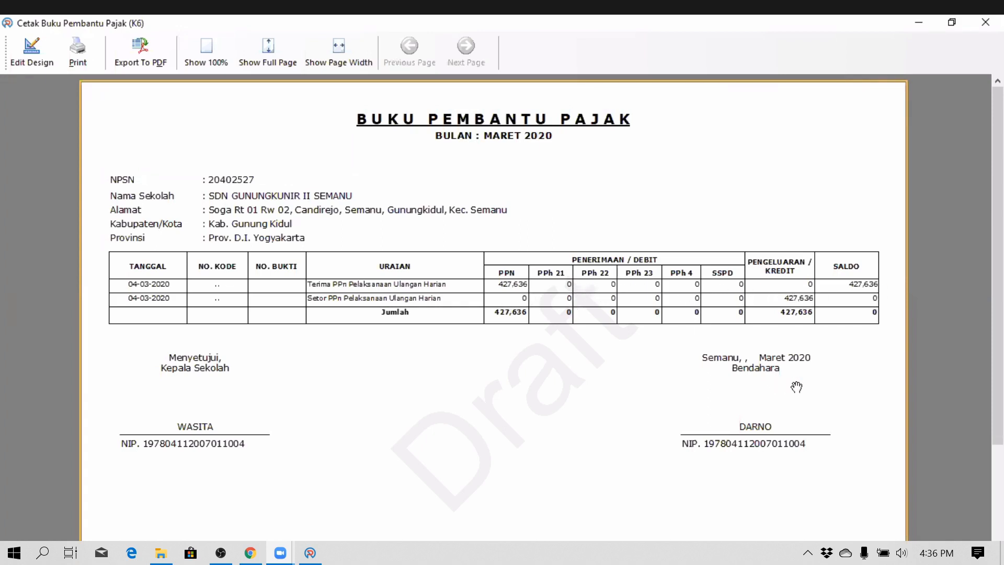
{"action": "left_click", "coordinate": [986, 23]}
{"action": "left_click", "coordinate": [724, 70]}
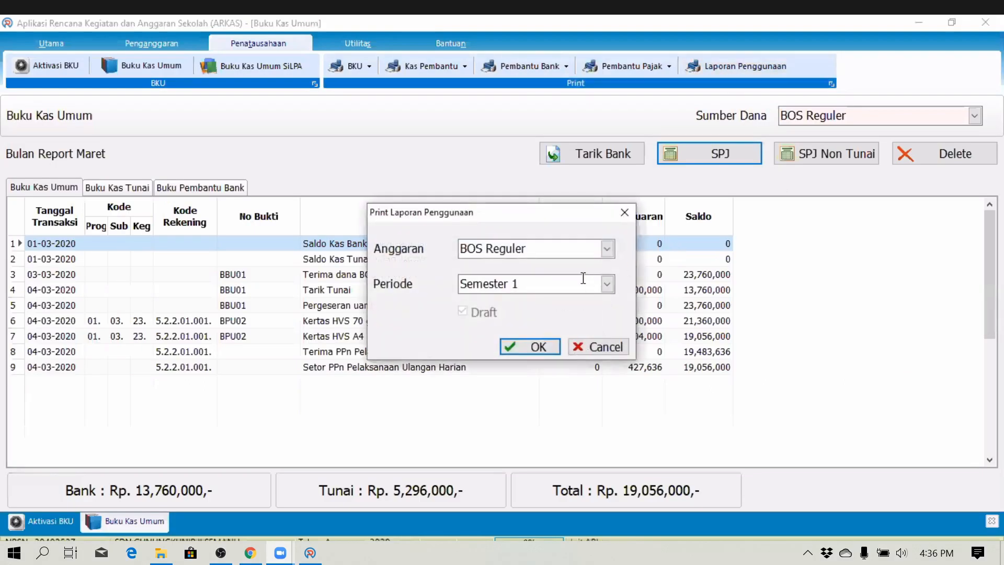
- Generate the Semester 1 usage recap showing 4,704,000 spent and 19,056,000 remaining, then close it
{"action": "left_click", "coordinate": [552, 348]}
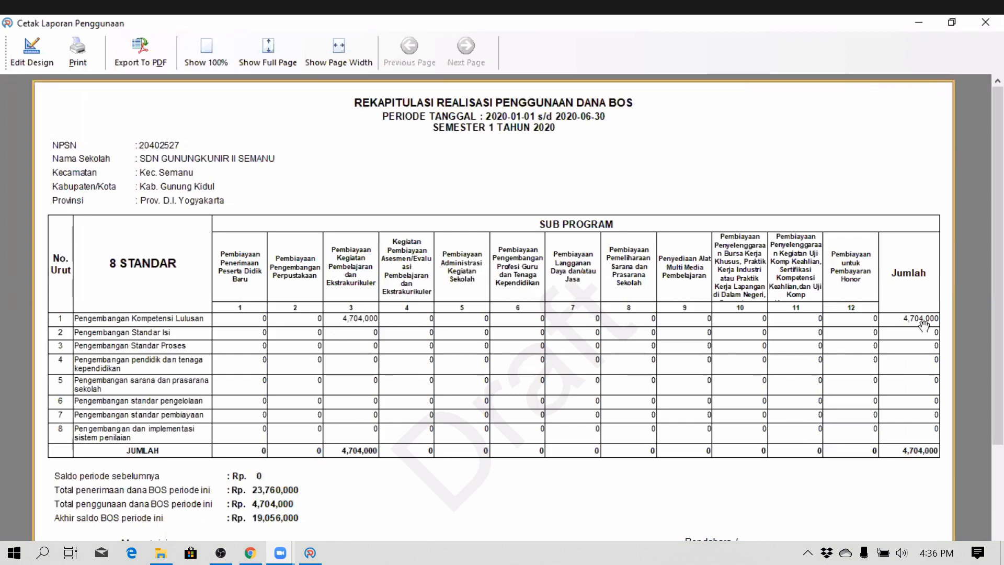
{"action": "left_click", "coordinate": [985, 23]}
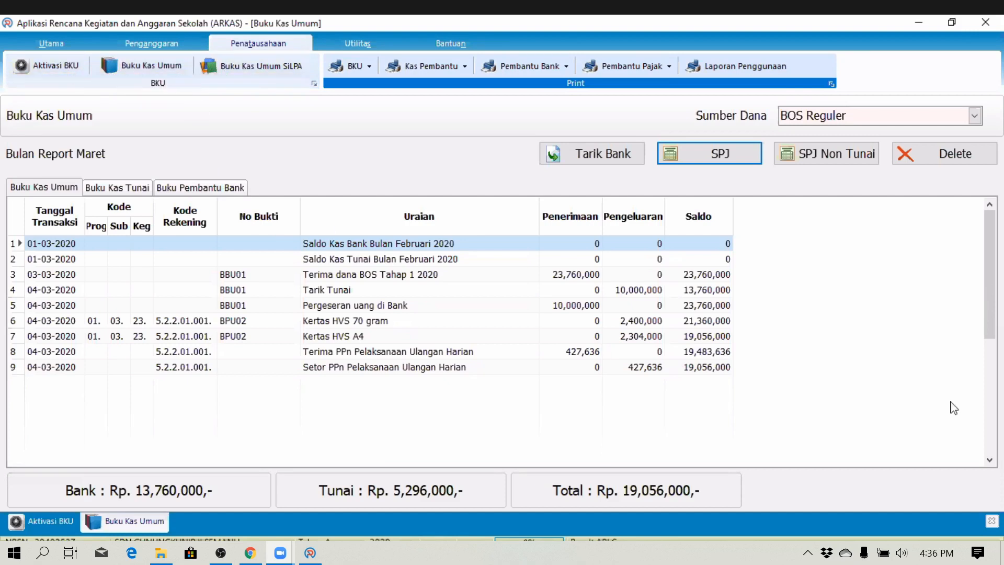
- Close the March cash book, accepting zero bank interest
{"action": "left_click", "coordinate": [992, 521]}
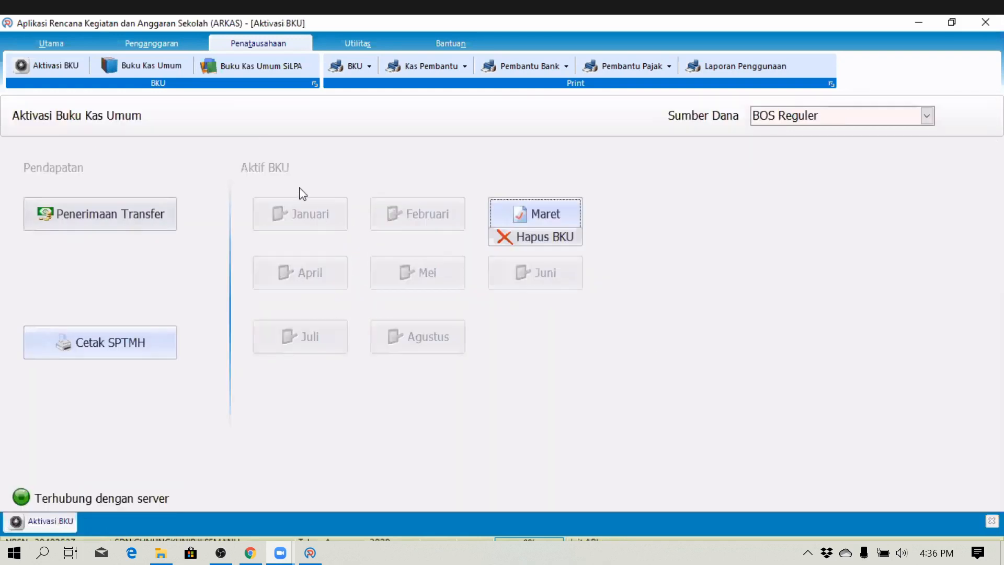
{"action": "left_click", "coordinate": [522, 222]}
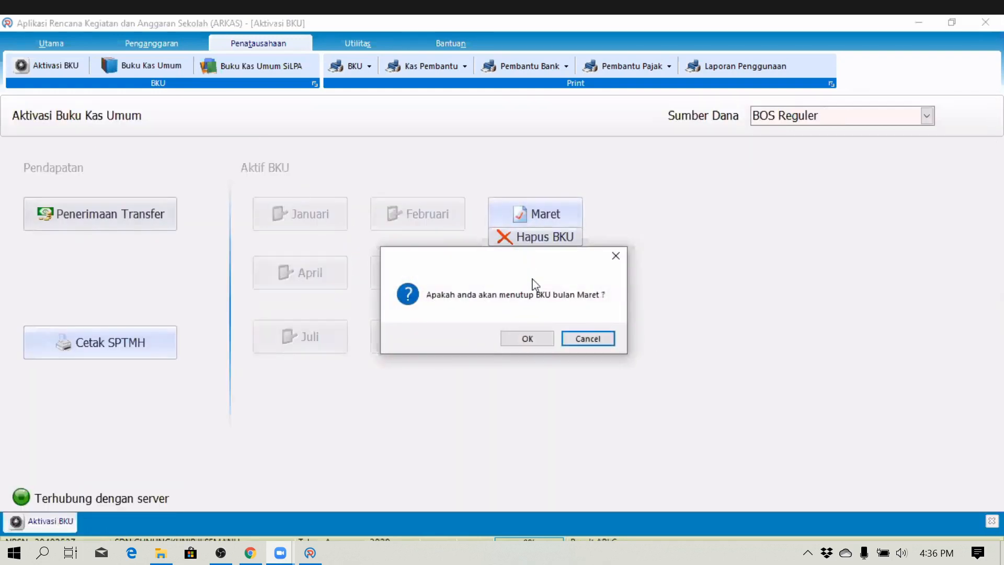
{"action": "left_click", "coordinate": [528, 339]}
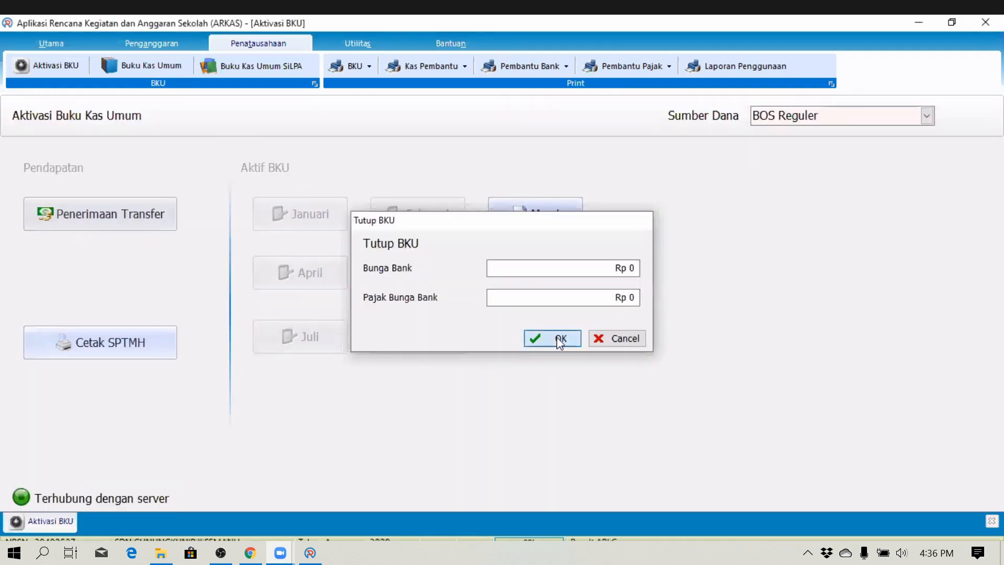
{"action": "key", "text": "Return"}
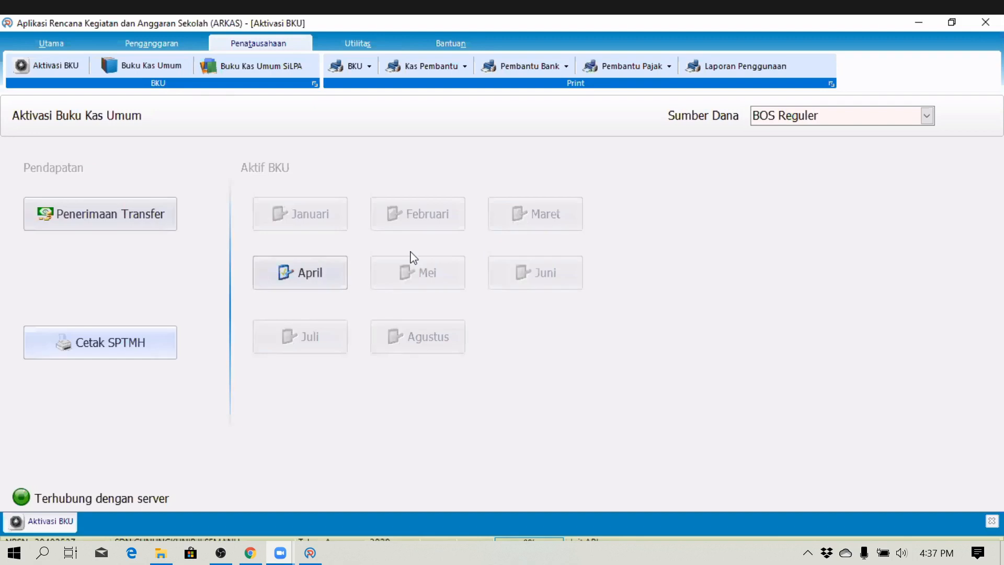
- Check the main user and sync functions, then return to the Penatausahaan bookkeeping functions
{"action": "mouse_move", "coordinate": [283, 280]}
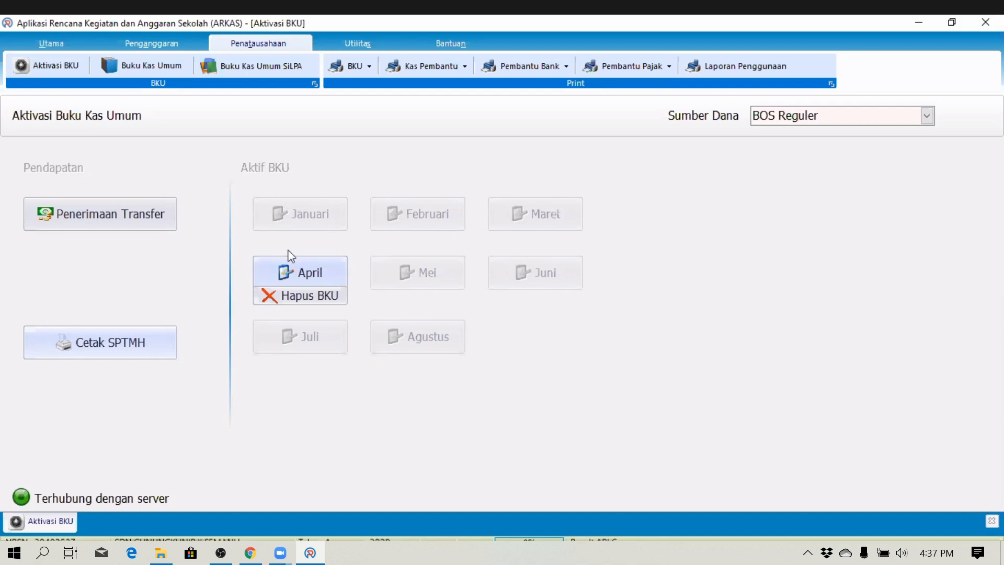
{"action": "left_click", "coordinate": [50, 44]}
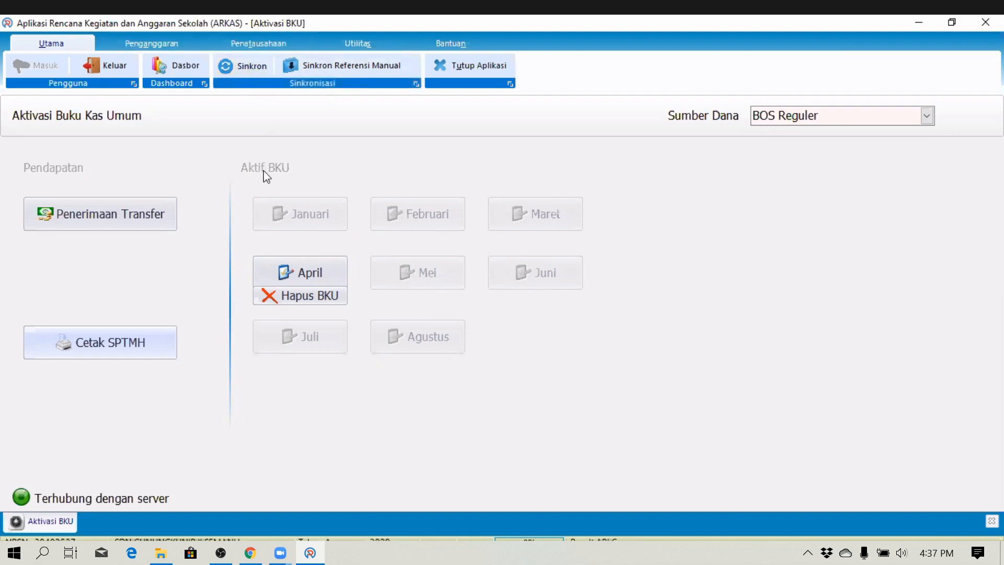
{"action": "left_click", "coordinate": [240, 47]}
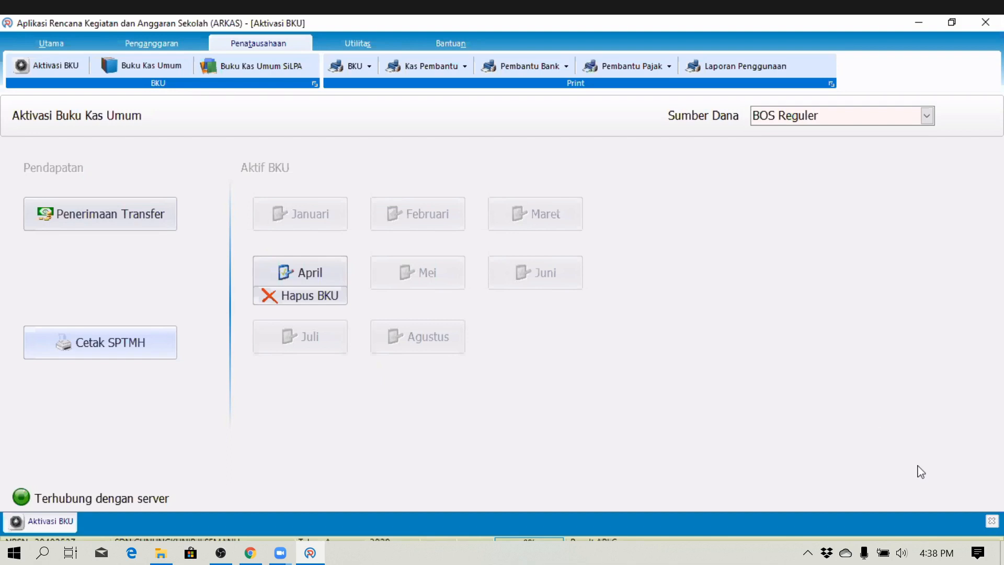
- In Aktivasi Kertas Kerja, create and confirm a Pergeseran budget shift for BOS Reguler
{"action": "left_click", "coordinate": [993, 521]}
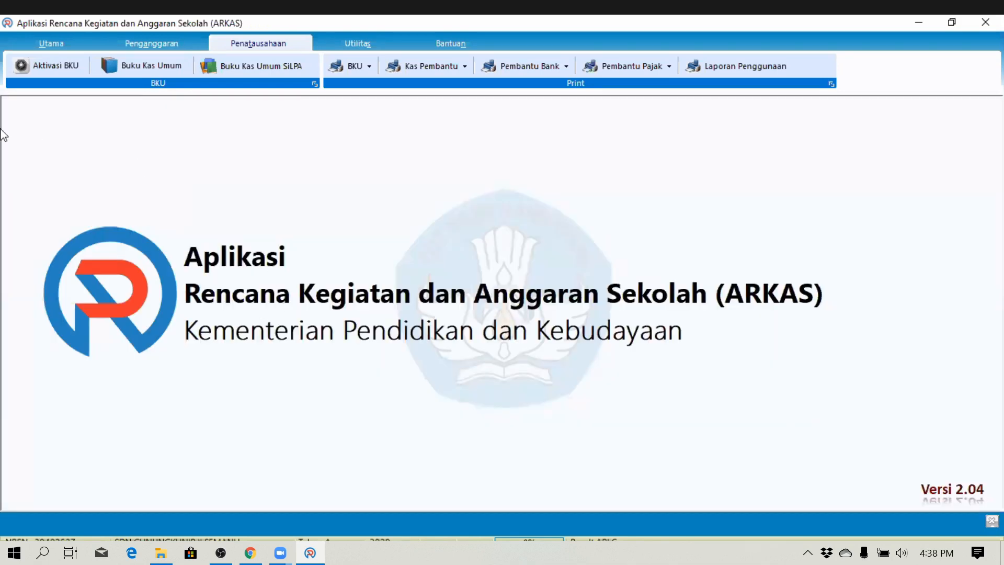
{"action": "left_click", "coordinate": [148, 45]}
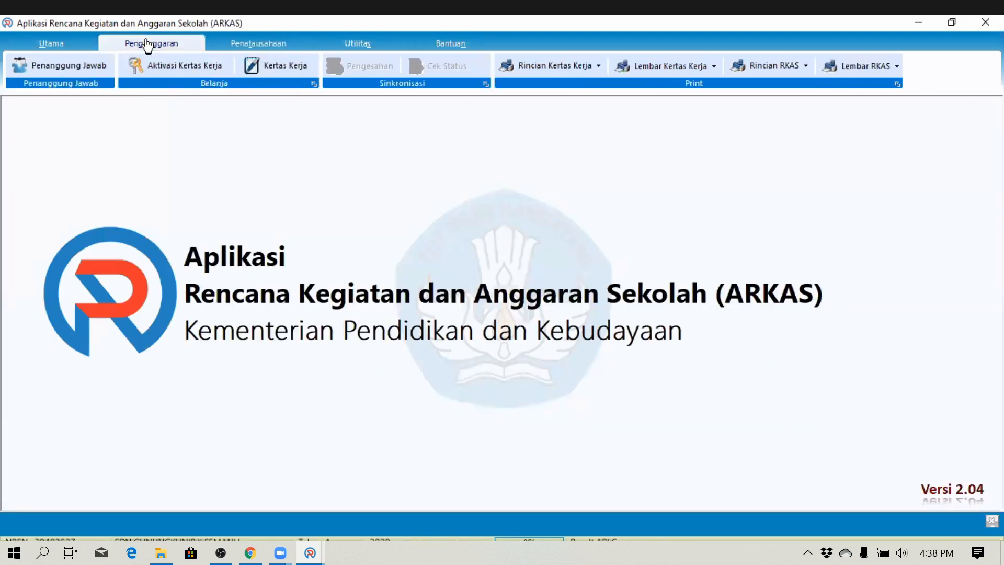
{"action": "left_click", "coordinate": [163, 65]}
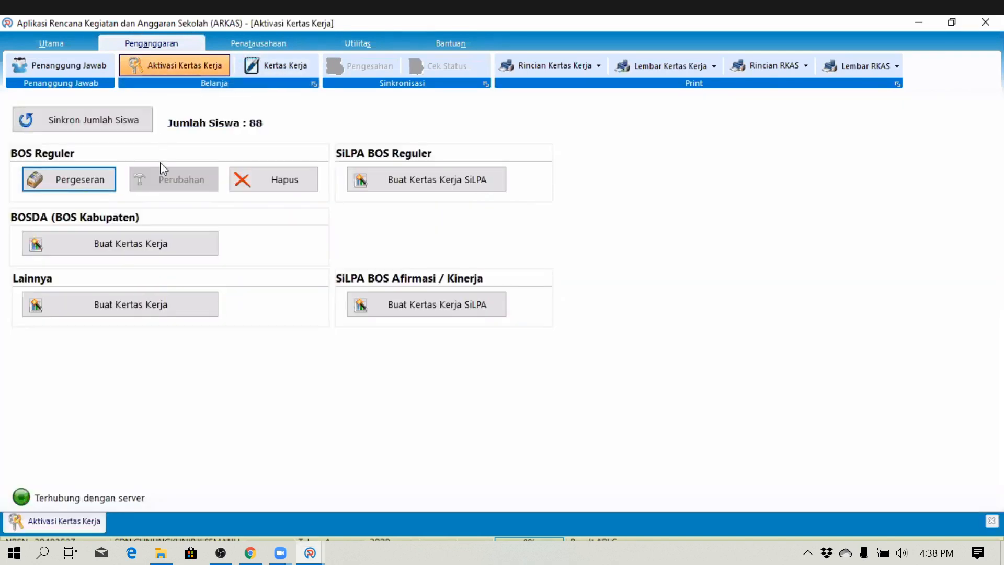
{"action": "left_click", "coordinate": [62, 182]}
{"action": "left_click", "coordinate": [103, 195]}
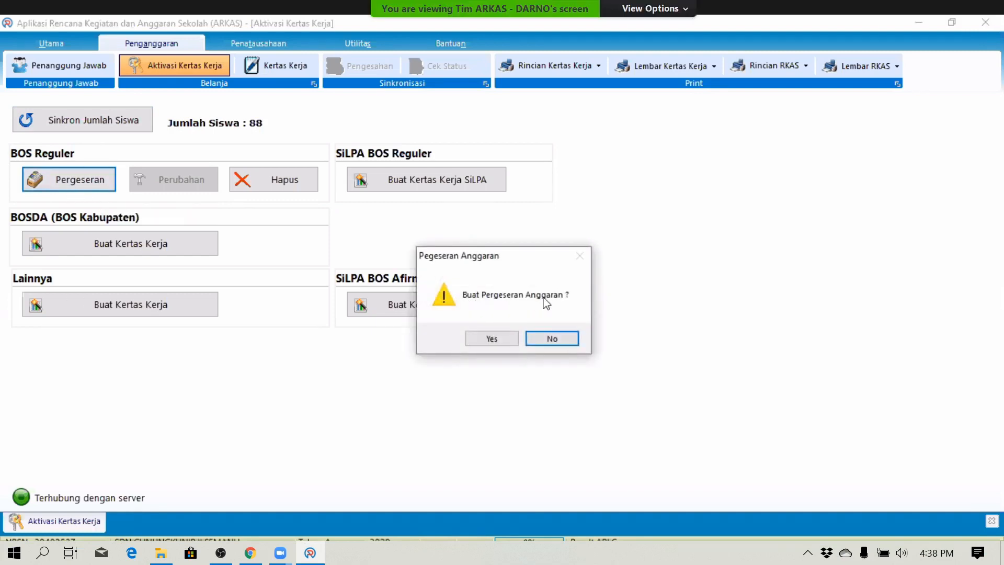
{"action": "left_click", "coordinate": [501, 340]}
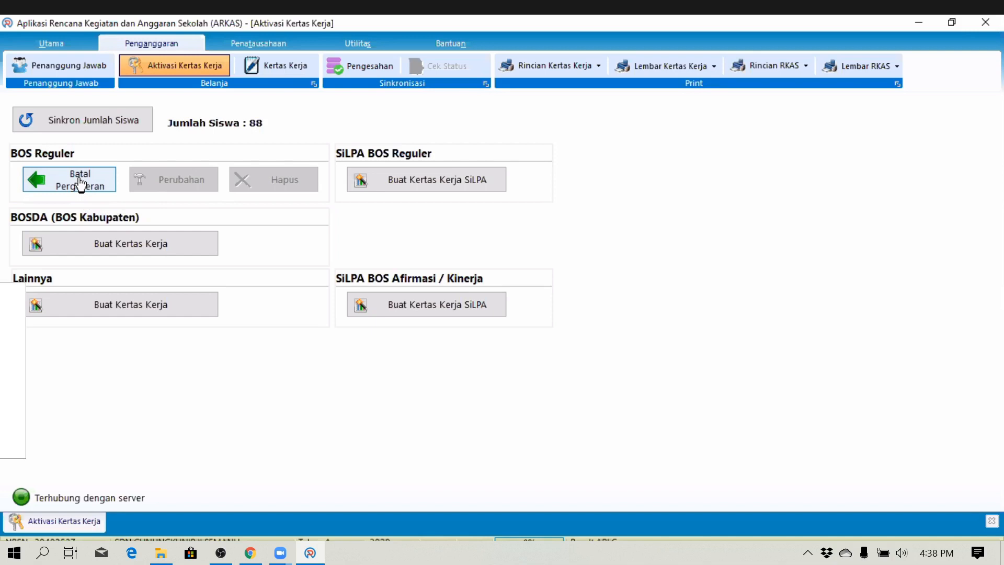
{"action": "left_click", "coordinate": [991, 522]}
- In Kertas Kerja, choose Sumber Dana 'BOS Reguler Revisi Ke 1' and edit the Kertas HVS 70 gram row
{"action": "left_click", "coordinate": [280, 67]}
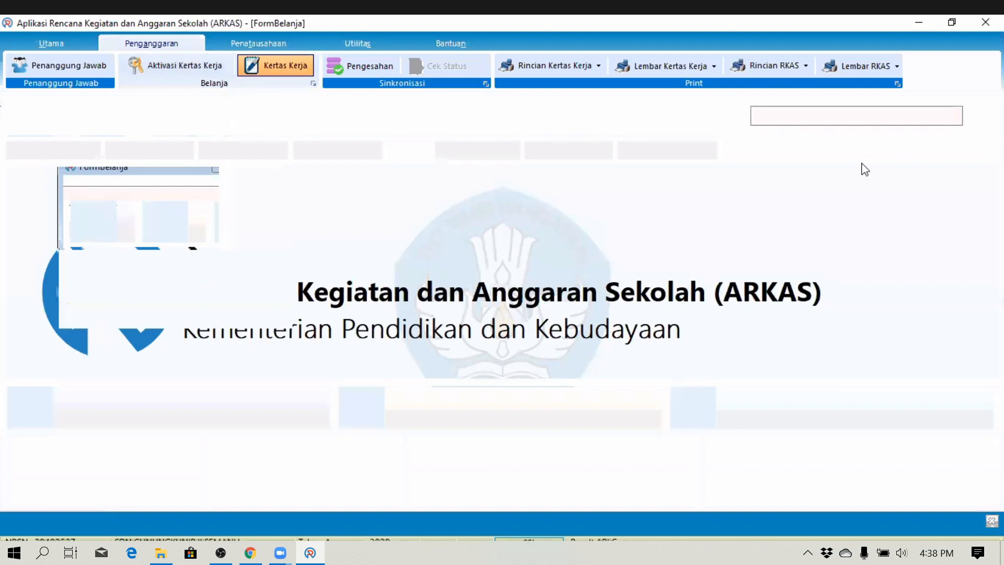
{"action": "left_click", "coordinate": [905, 119]}
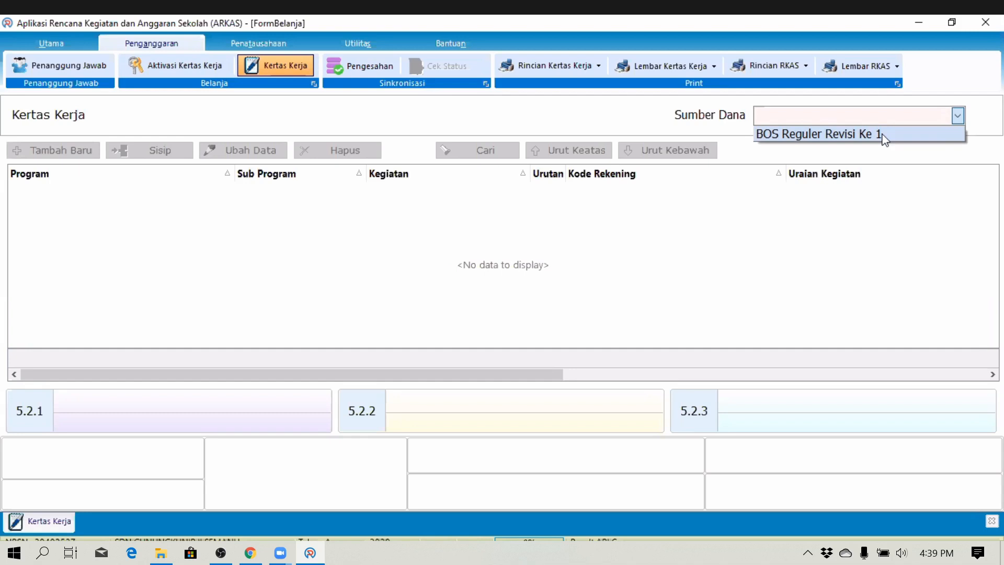
{"action": "left_click", "coordinate": [884, 136]}
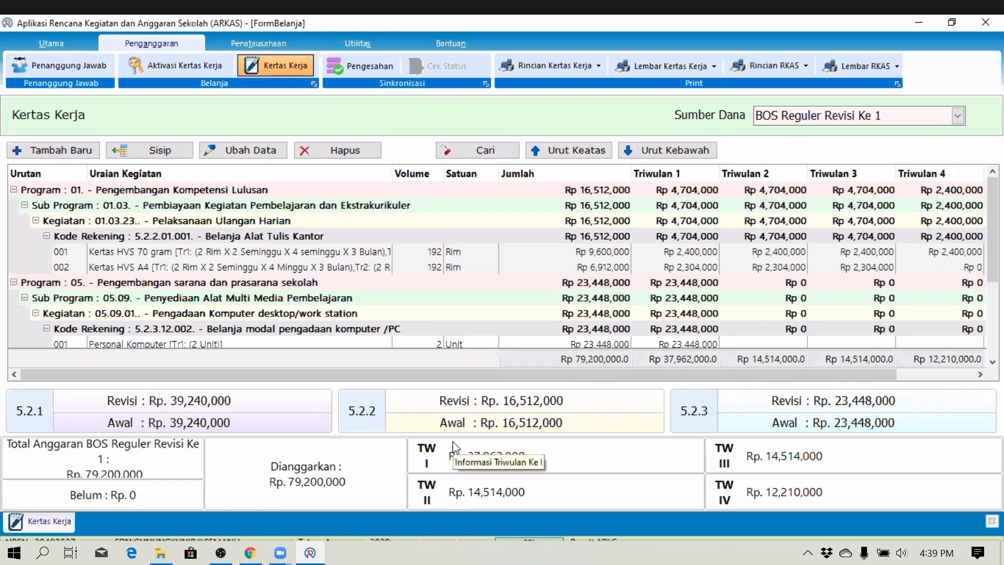
{"action": "left_click", "coordinate": [265, 253]}
{"action": "left_click", "coordinate": [287, 268]}
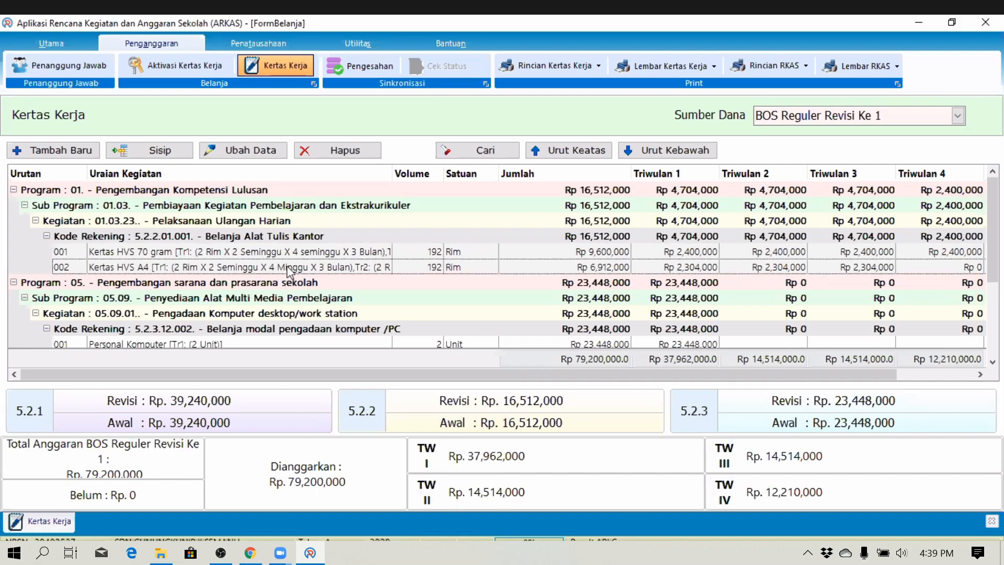
{"action": "left_click", "coordinate": [310, 255]}
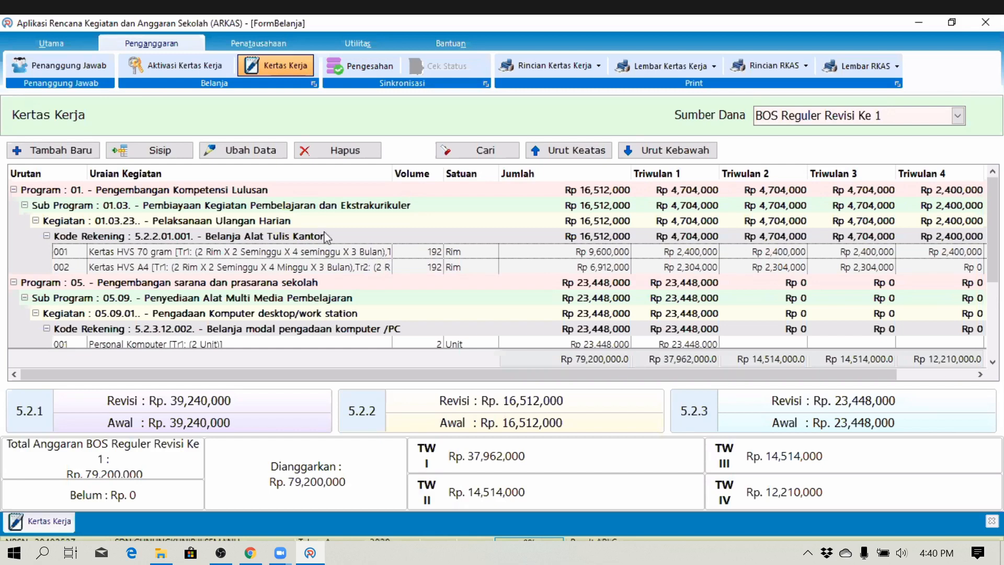
{"action": "left_click", "coordinate": [241, 153]}
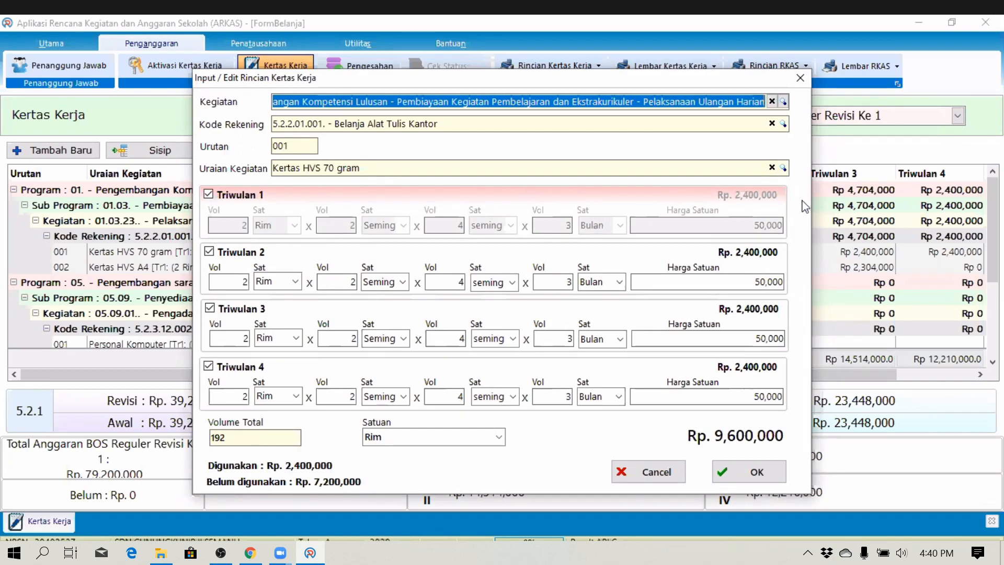
- Re-enter Triwulan 2 volume as 2, keeping 192 Rim at Rp 9,600,000, save, and close the work sheet
{"action": "left_click", "coordinate": [755, 282]}
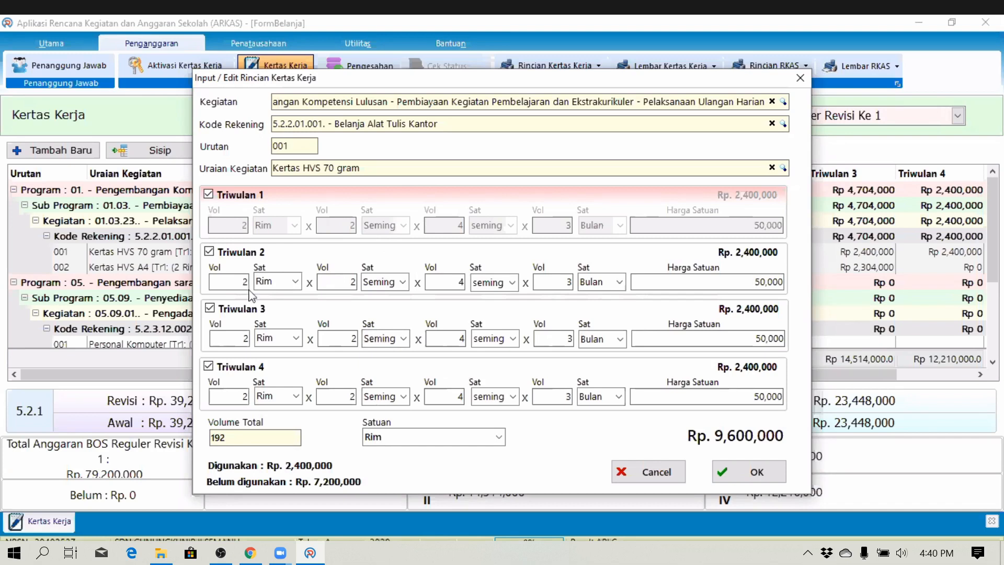
{"action": "double_click", "coordinate": [243, 285]}
{"action": "type", "text": "1"}
{"action": "key", "text": "Tab"}
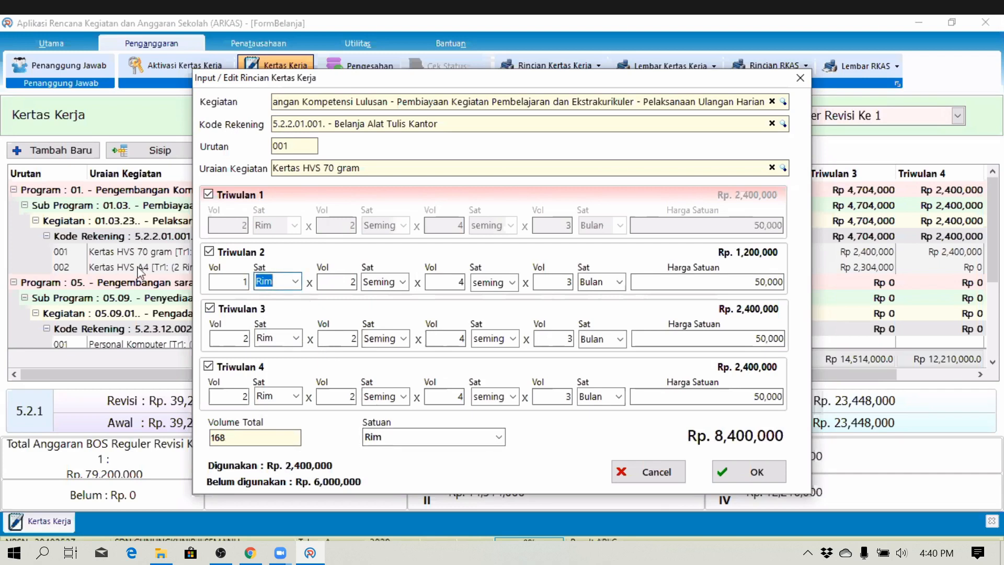
{"action": "left_click", "coordinate": [244, 282]}
{"action": "type", "text": "2"}
{"action": "left_click", "coordinate": [757, 472]}
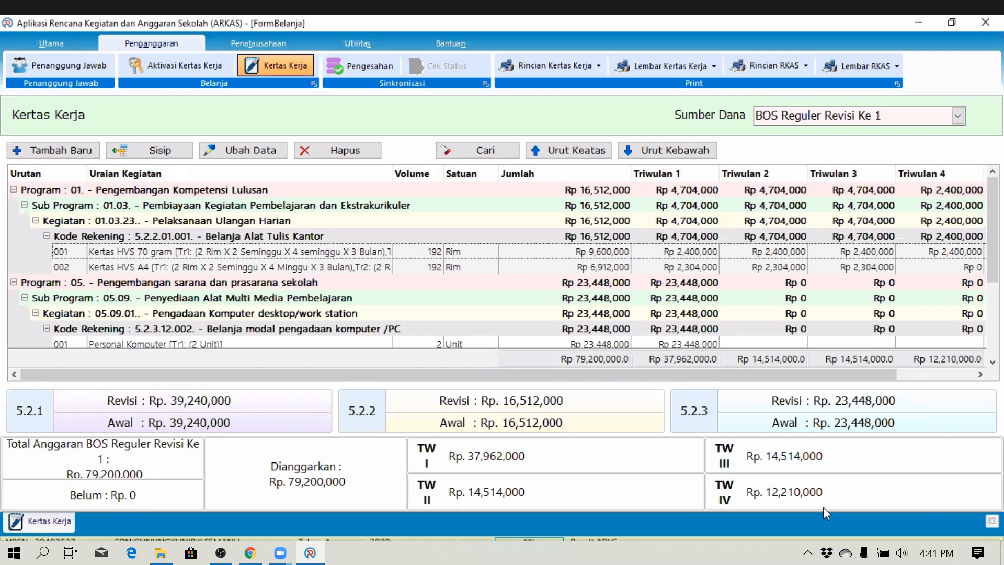
{"action": "left_click", "coordinate": [992, 522]}
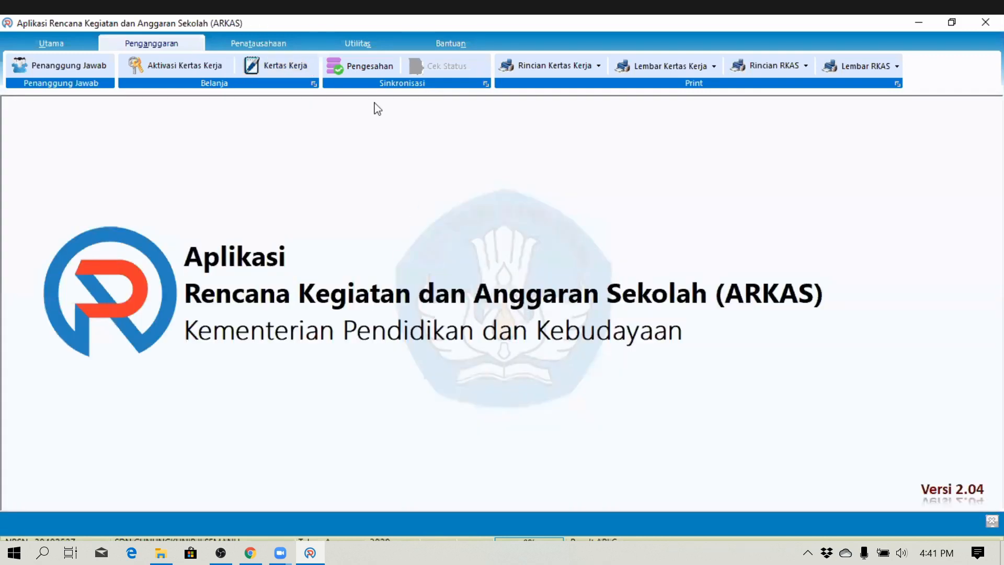
- Sync BOS Reguler Revisi Ke 1 through Pengesahan, accepting the conditions and sending it for approval
{"action": "left_click", "coordinate": [376, 64]}
{"action": "left_click", "coordinate": [547, 280]}
{"action": "left_click", "coordinate": [447, 297]}
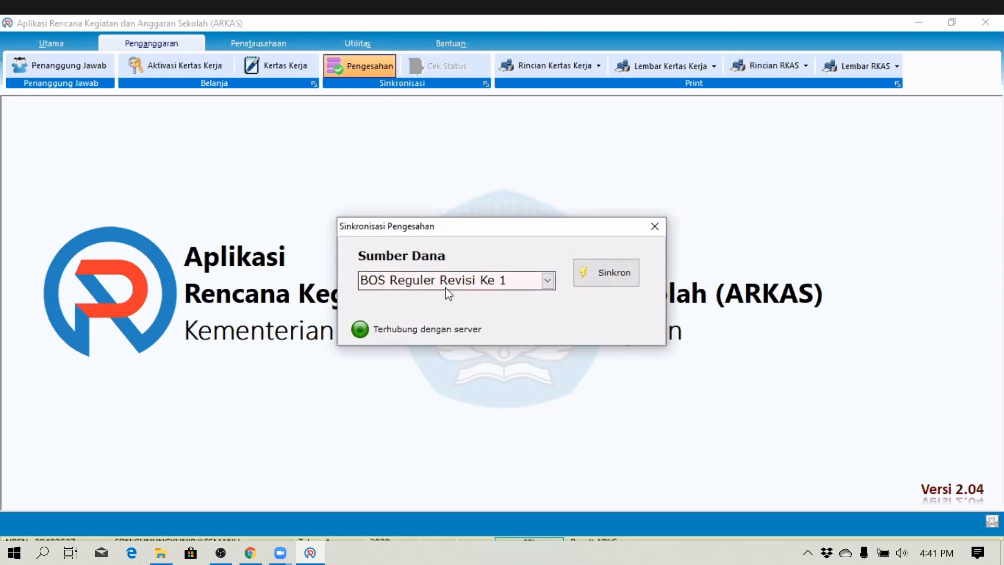
{"action": "left_click", "coordinate": [587, 273]}
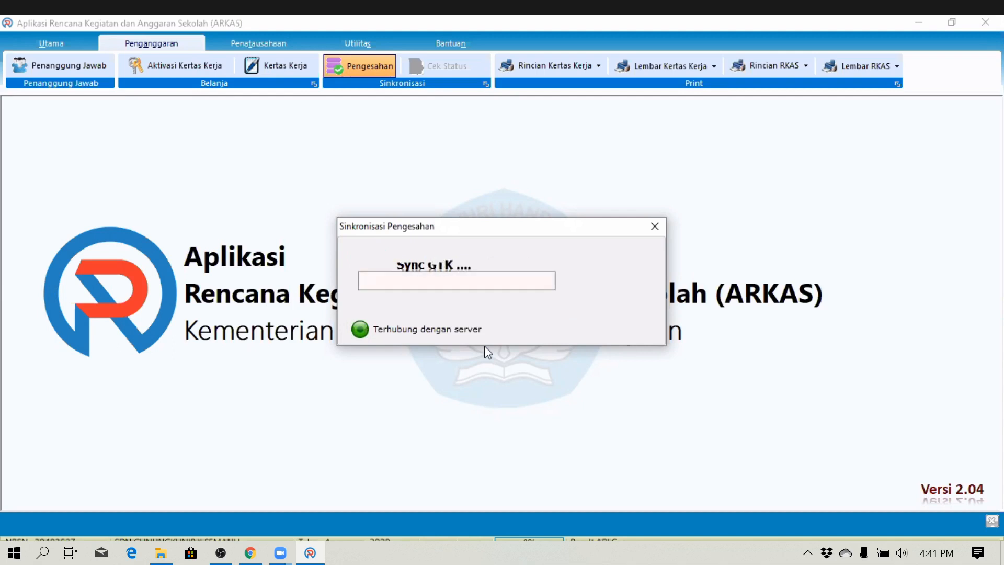
{"action": "left_click", "coordinate": [410, 372]}
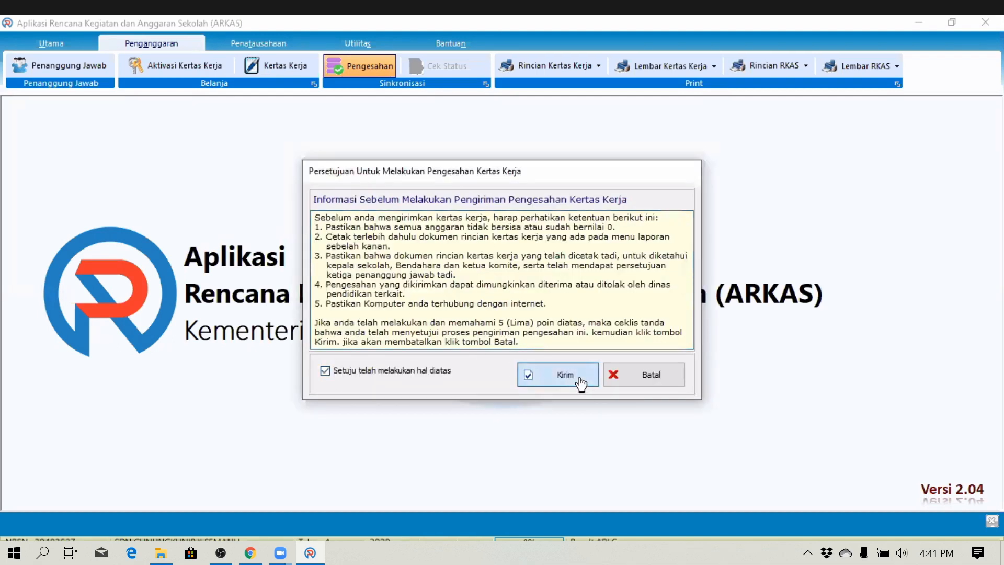
{"action": "left_click", "coordinate": [567, 379]}
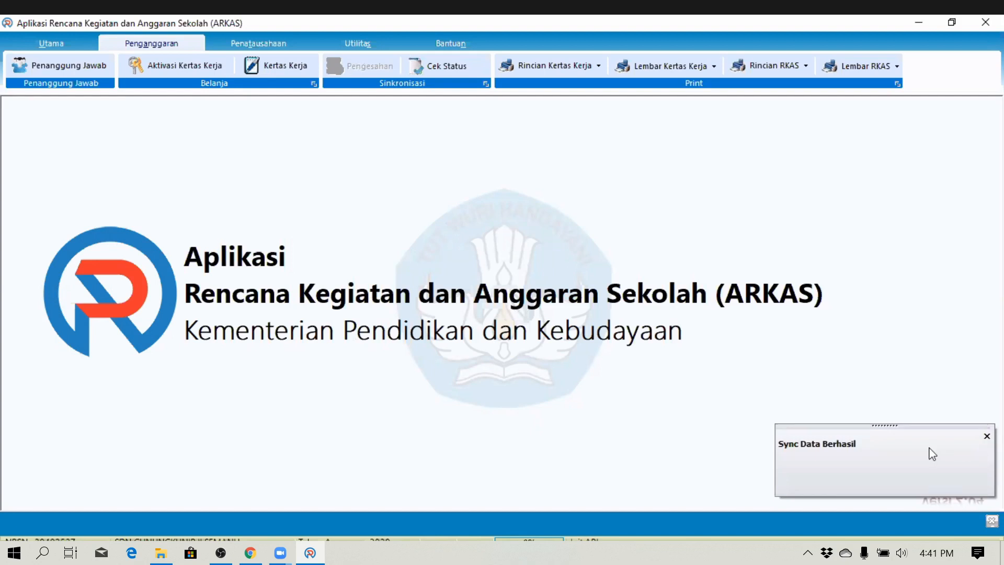
{"action": "left_click", "coordinate": [988, 437]}
{"action": "left_click", "coordinate": [259, 44]}
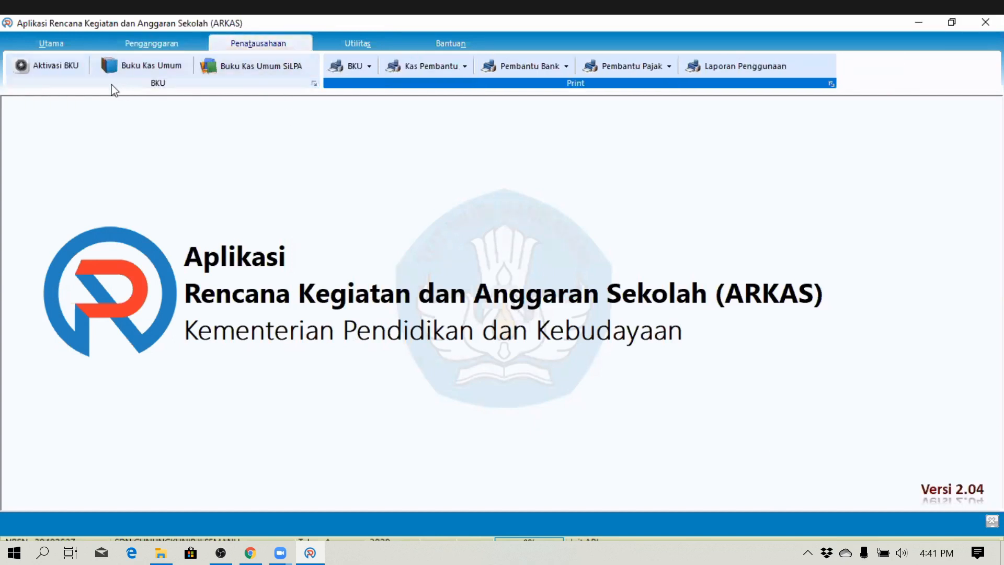
{"action": "left_click", "coordinate": [128, 68]}
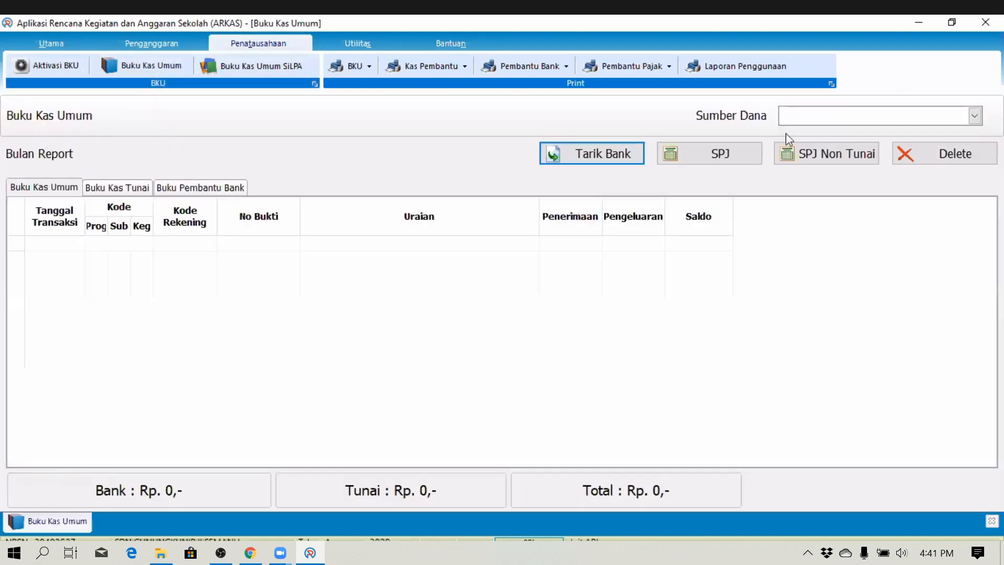
{"action": "left_click", "coordinate": [852, 120]}
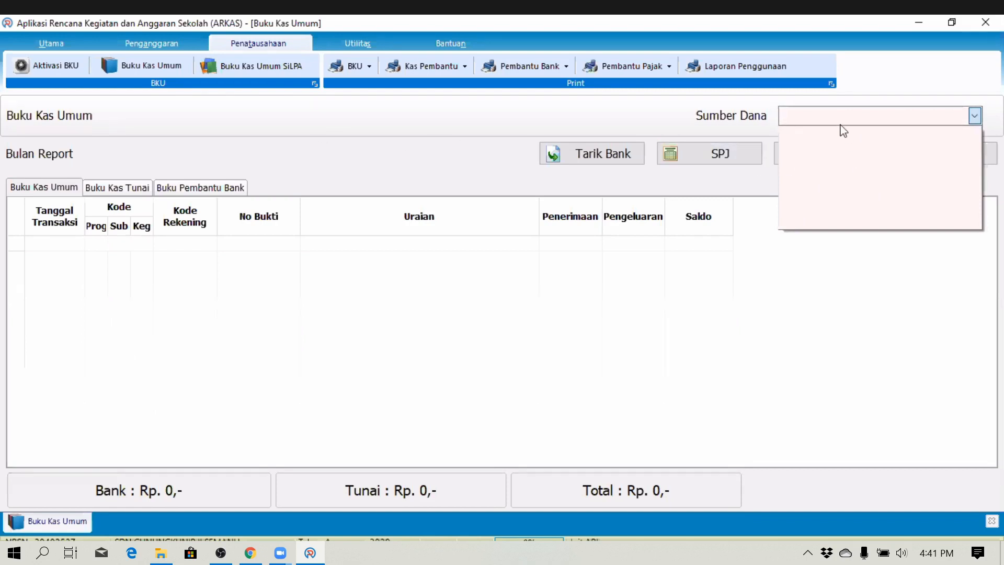
{"action": "left_click", "coordinate": [408, 157]}
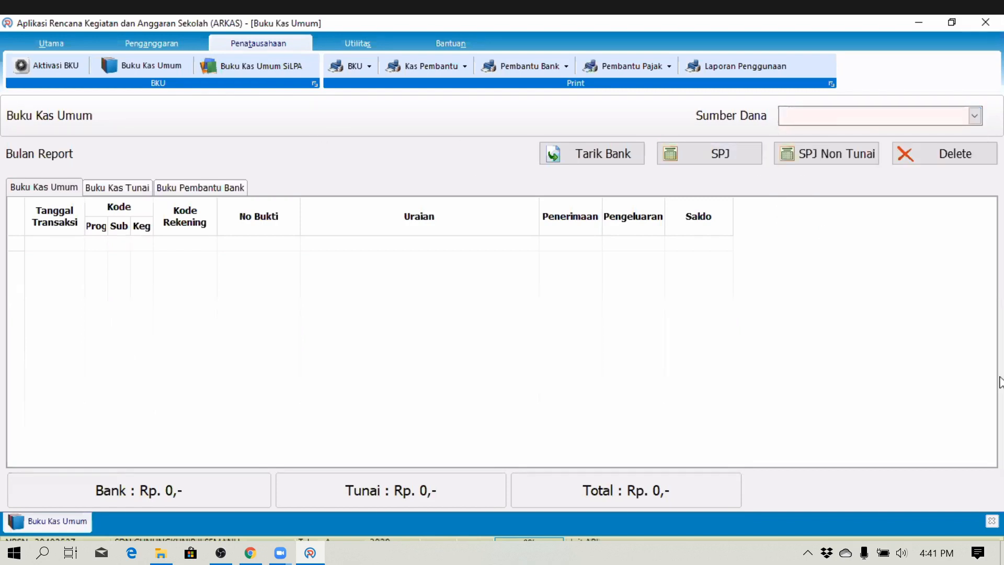
{"action": "left_click", "coordinate": [992, 521]}
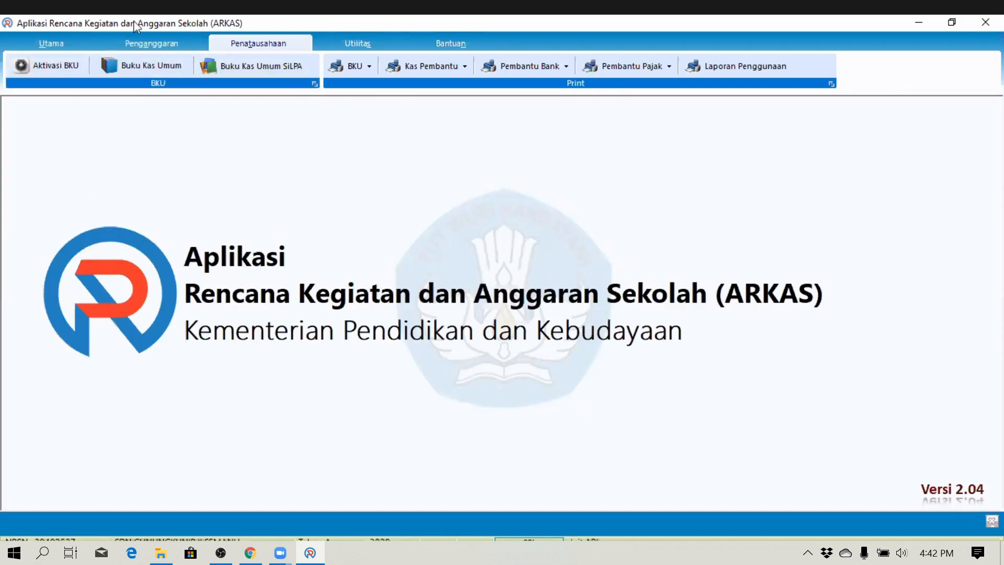
- Go to the Penganggaran functions to check the revision's approval status
{"action": "left_click", "coordinate": [149, 47]}
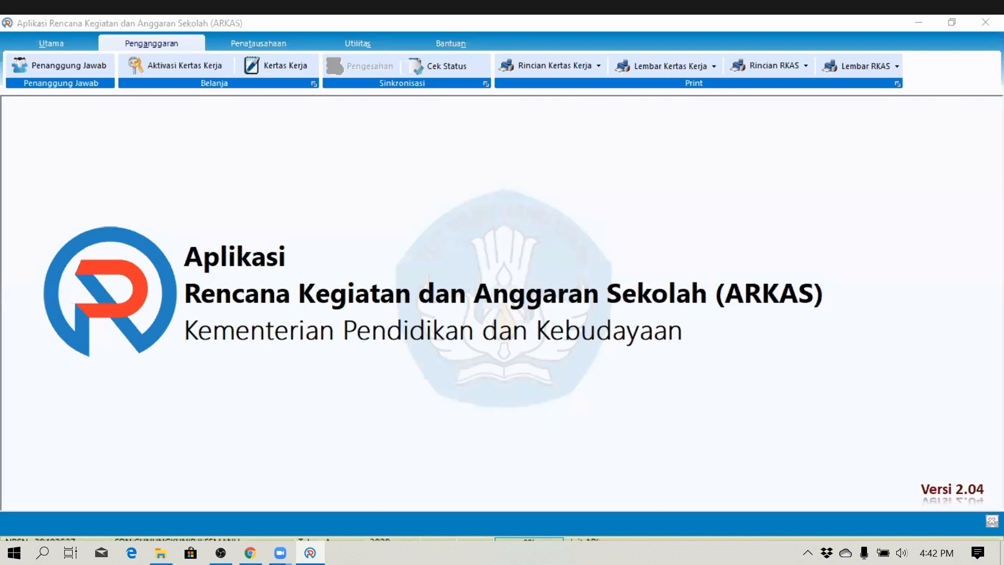
{"action": "left_click", "coordinate": [241, 134]}
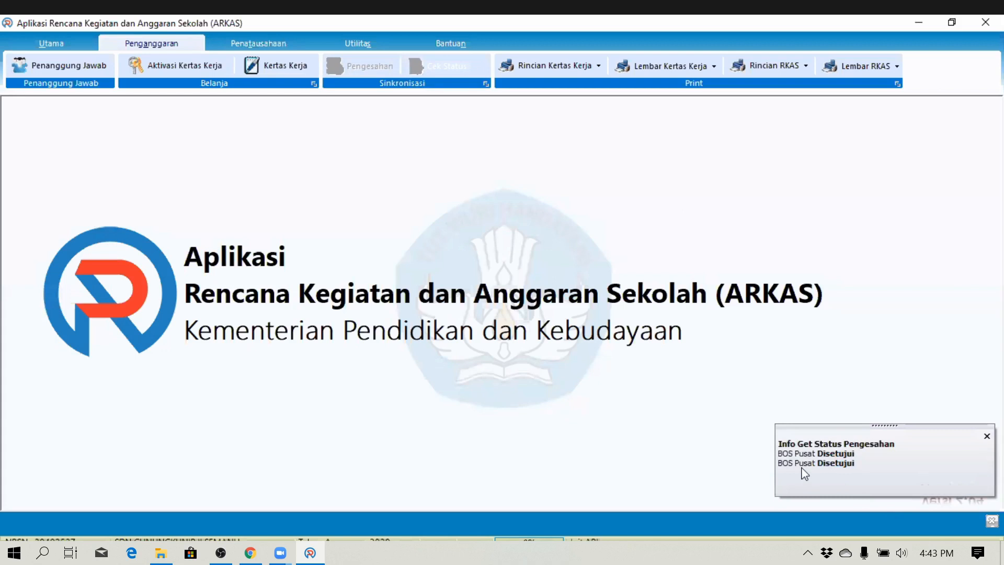
- Open Buku Kas Umum for BOS Reguler Revisi Ke 1 and acknowledge the no-active-month notice
{"action": "left_click", "coordinate": [986, 438]}
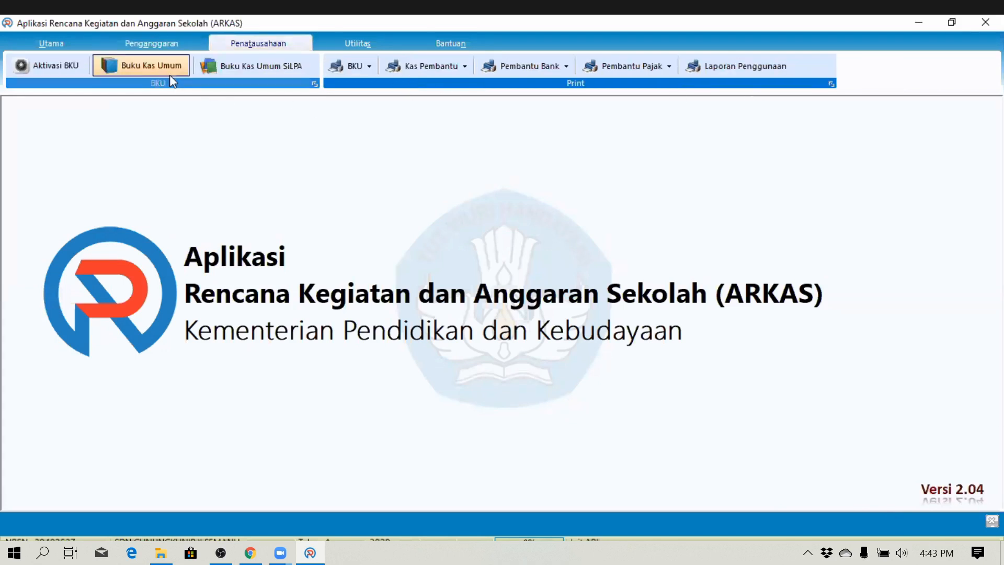
{"action": "left_click", "coordinate": [130, 63]}
{"action": "left_click", "coordinate": [800, 112]}
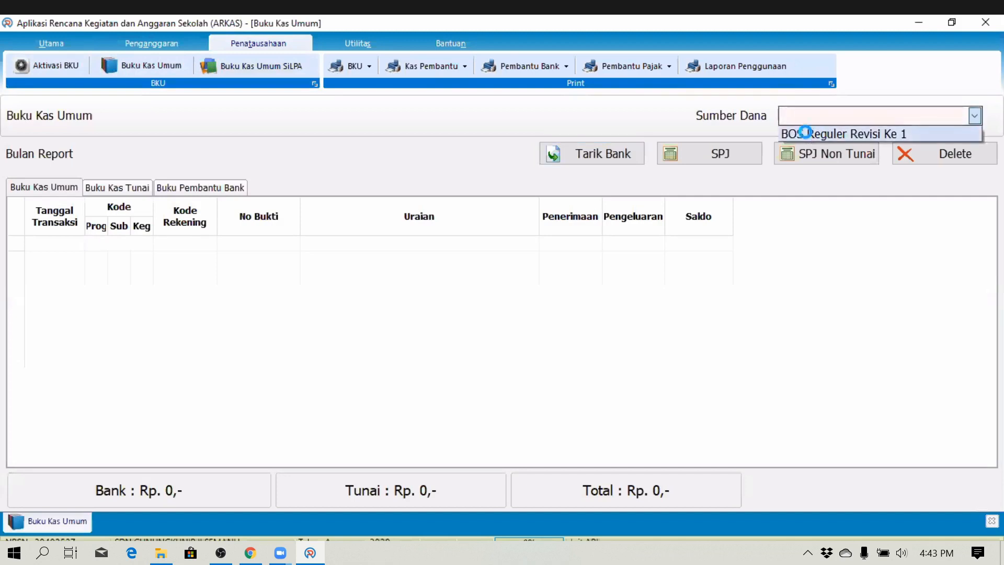
{"action": "left_click", "coordinate": [796, 130]}
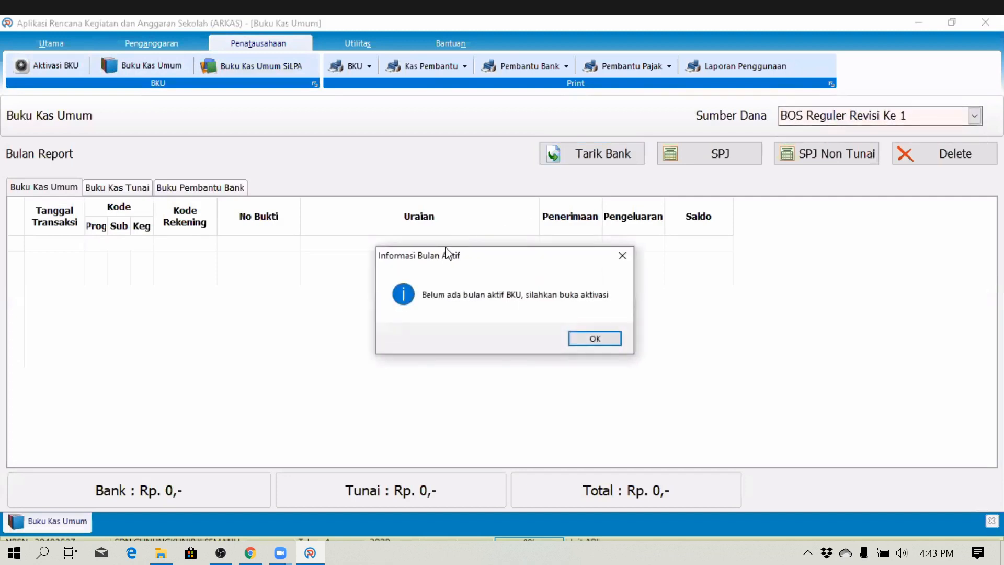
{"action": "left_click", "coordinate": [594, 338]}
- Select BOS Reguler Revisi Ke 1 as the fund source on the Aktivasi Buku Kas Umum page
{"action": "left_click", "coordinate": [50, 66]}
{"action": "left_click", "coordinate": [837, 115]}
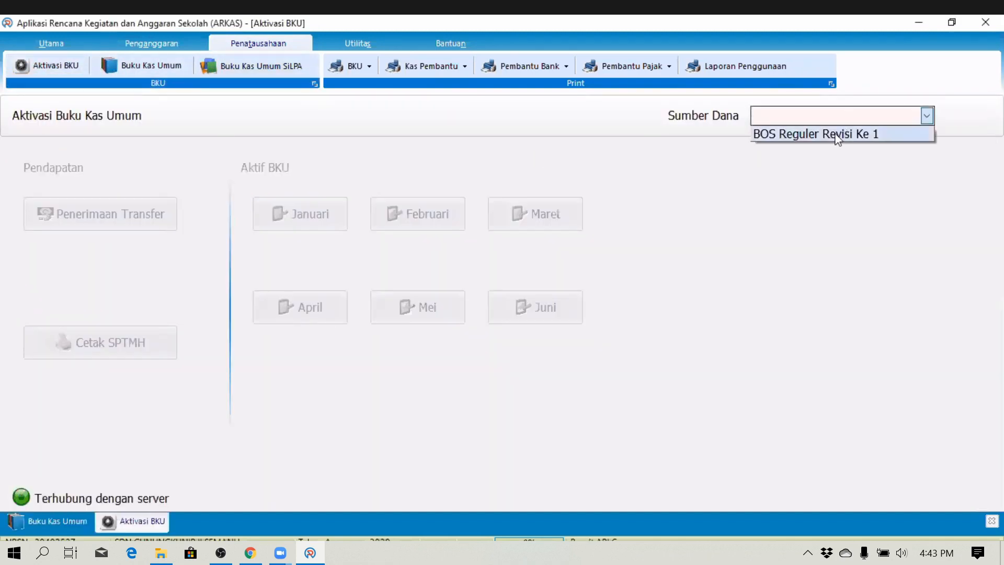
{"action": "left_click", "coordinate": [835, 134]}
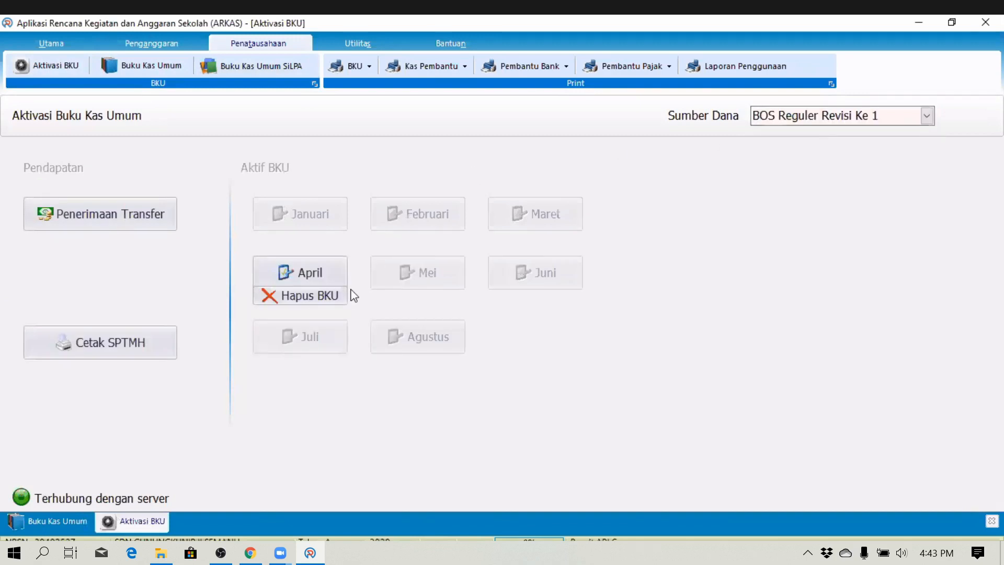